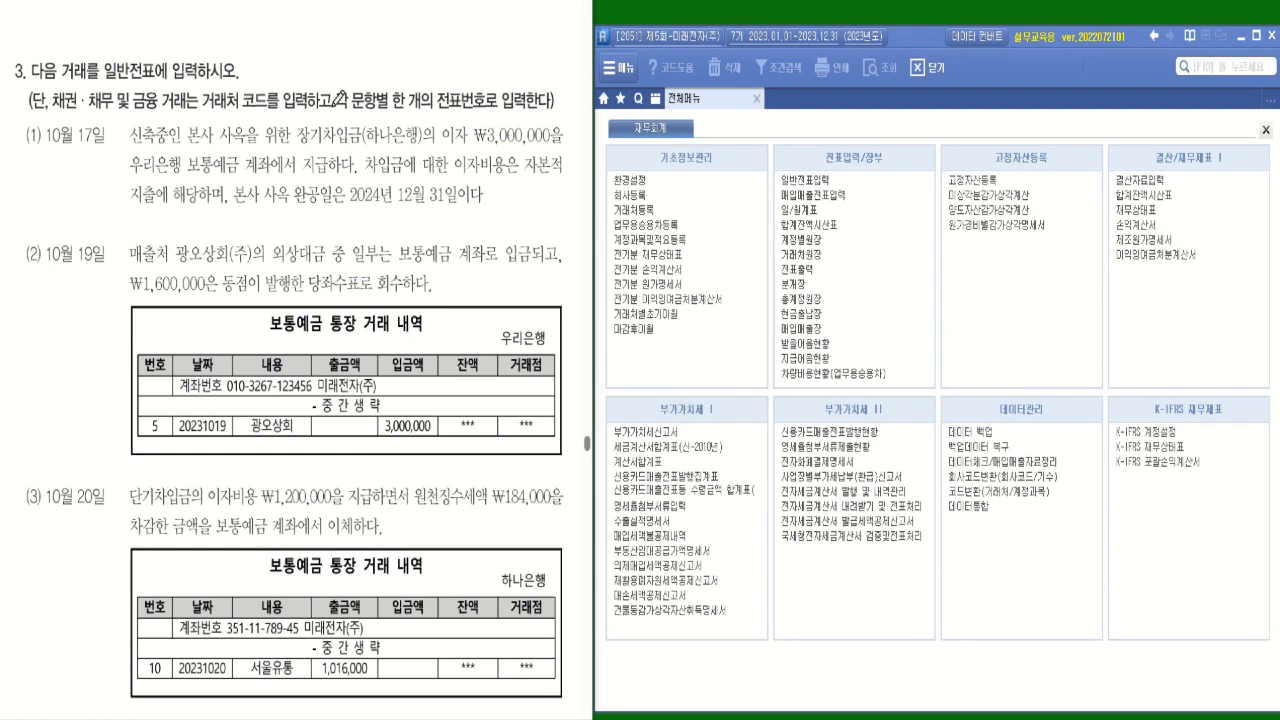
Mark in red the problem 3 instructions on 일반전표 entry, 채권·채무, 거래처 코드 and one voucher number per question.
drag(106, 87, 231, 87)
mouse_move(64, 112)
mouse_down()
mouse_move(62, 93)
mouse_move(92, 108)
mouse_move(108, 94)
mouse_up()
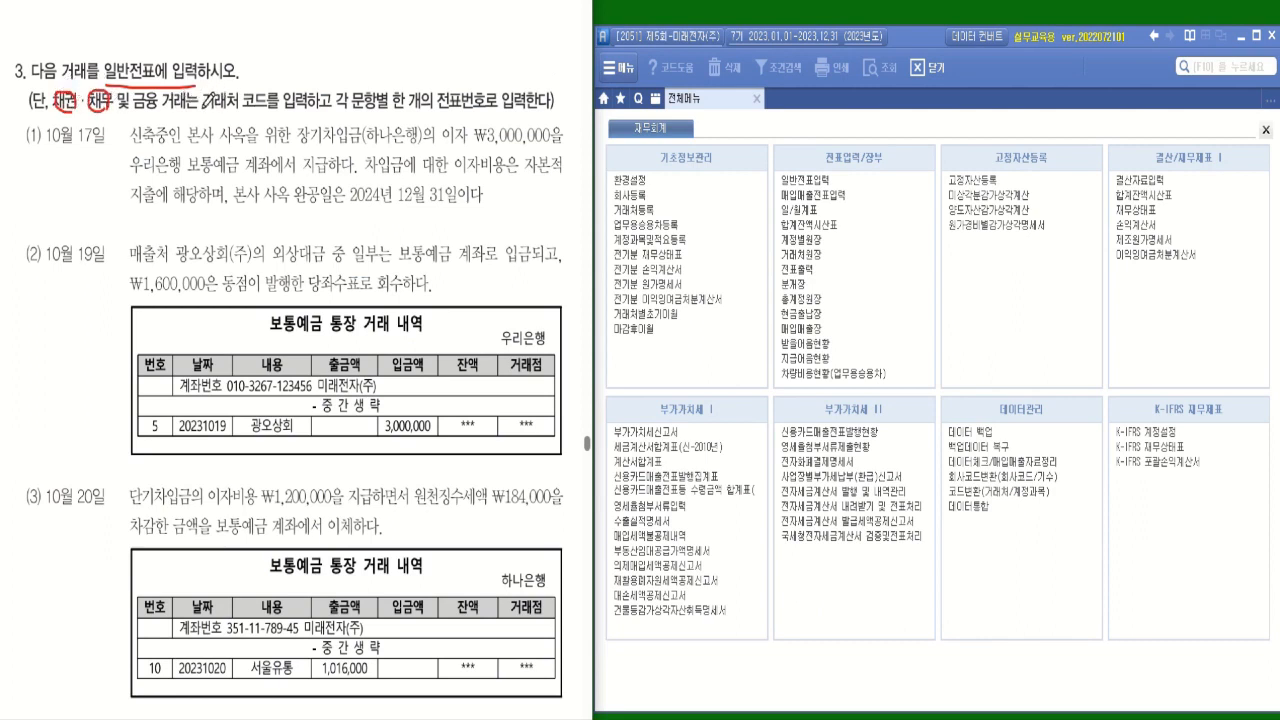
drag(201, 110, 243, 103)
drag(394, 110, 552, 106)
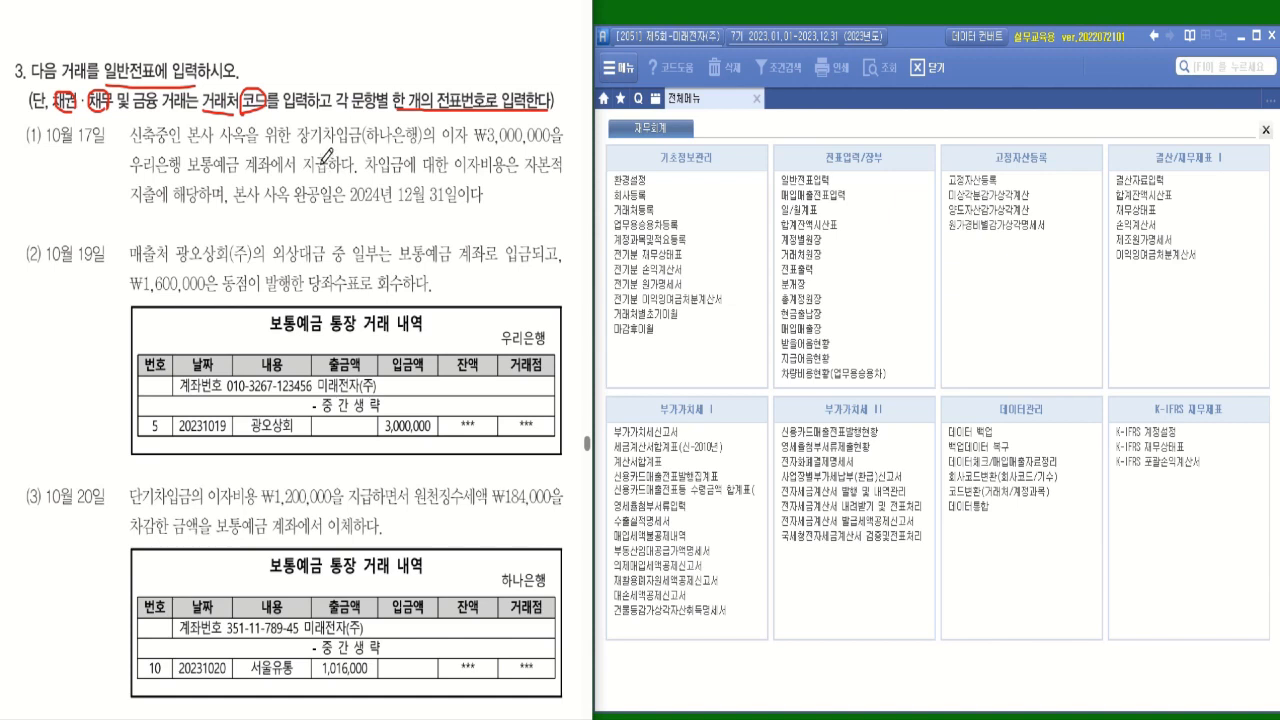
Mark in red transaction (1)'s 장기차입금(하나은행), ₩3,000,000, 우리은행 보통예금 payment, 자본적지출 and completion date of 2024년 12월 31일.
drag(298, 143, 470, 145)
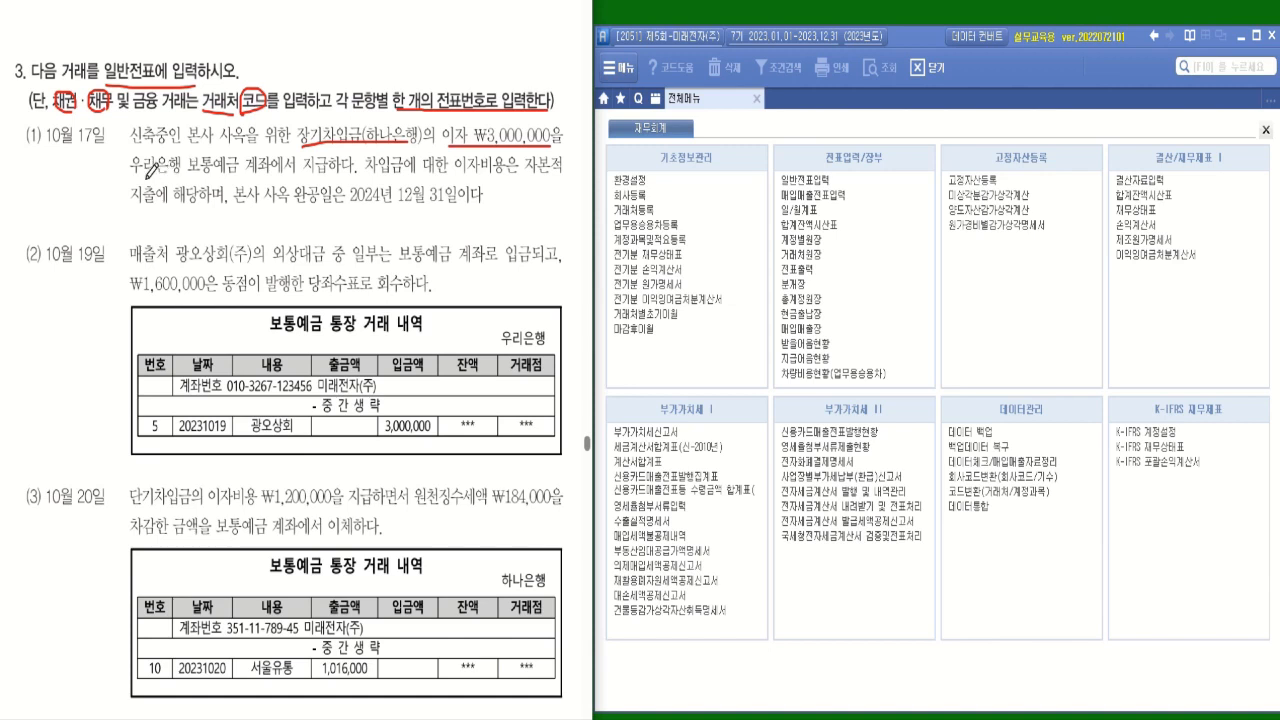
mouse_move(132, 177)
mouse_down()
mouse_move(269, 174)
mouse_move(324, 152)
mouse_move(312, 181)
mouse_move(336, 168)
mouse_up()
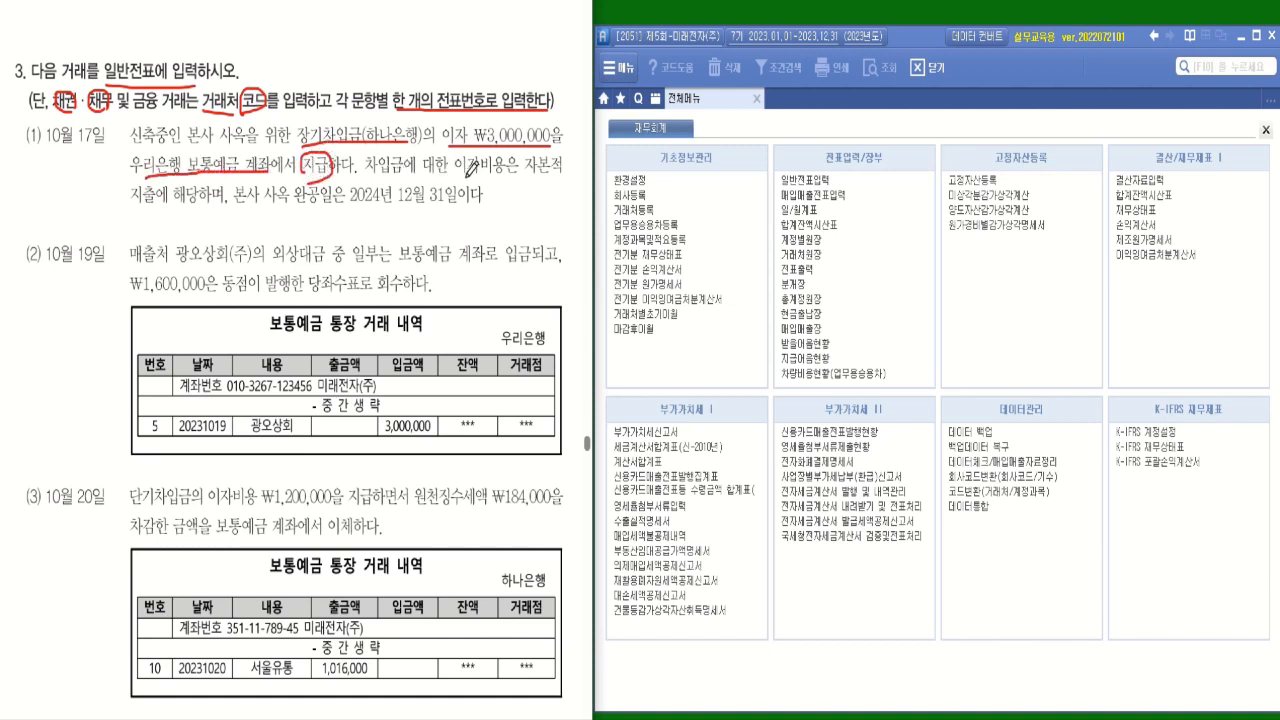
drag(530, 178, 555, 177)
drag(128, 205, 160, 205)
drag(350, 204, 483, 203)
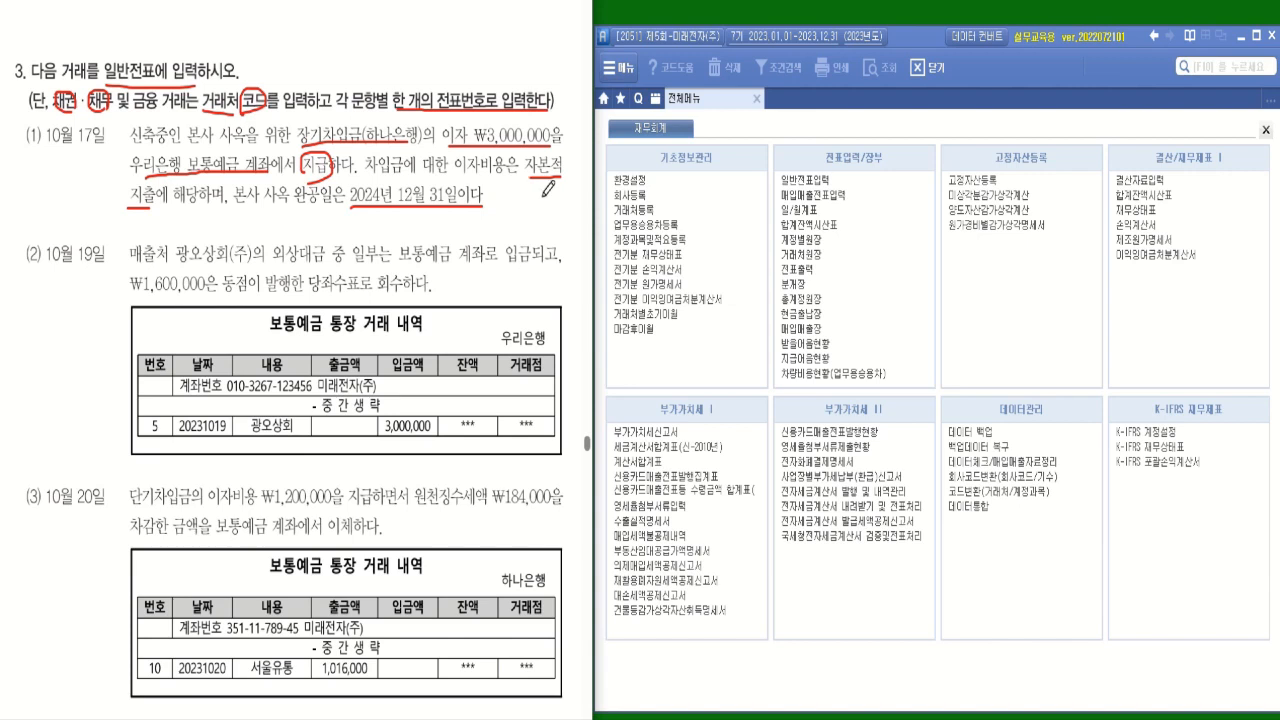
Open 일반전표입력 and set the voucher date to October 17.
click(831, 182)
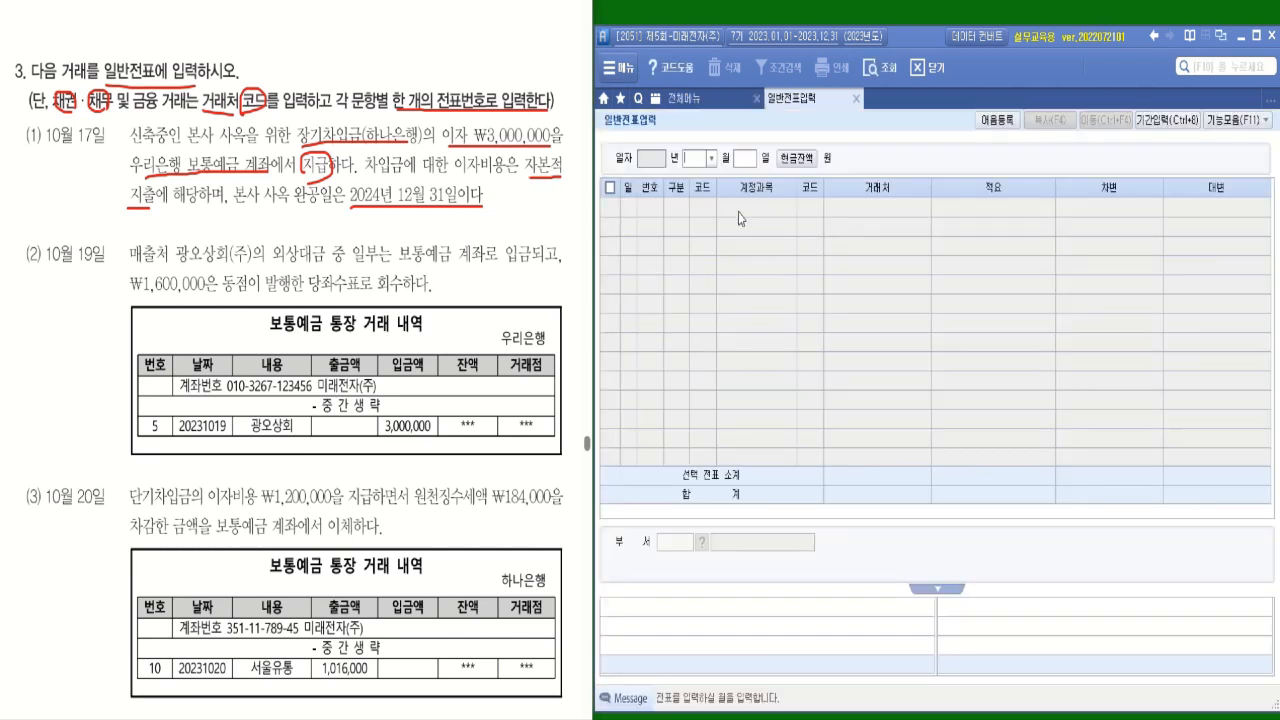
click(711, 158)
click(698, 296)
text(17)
key(Return)
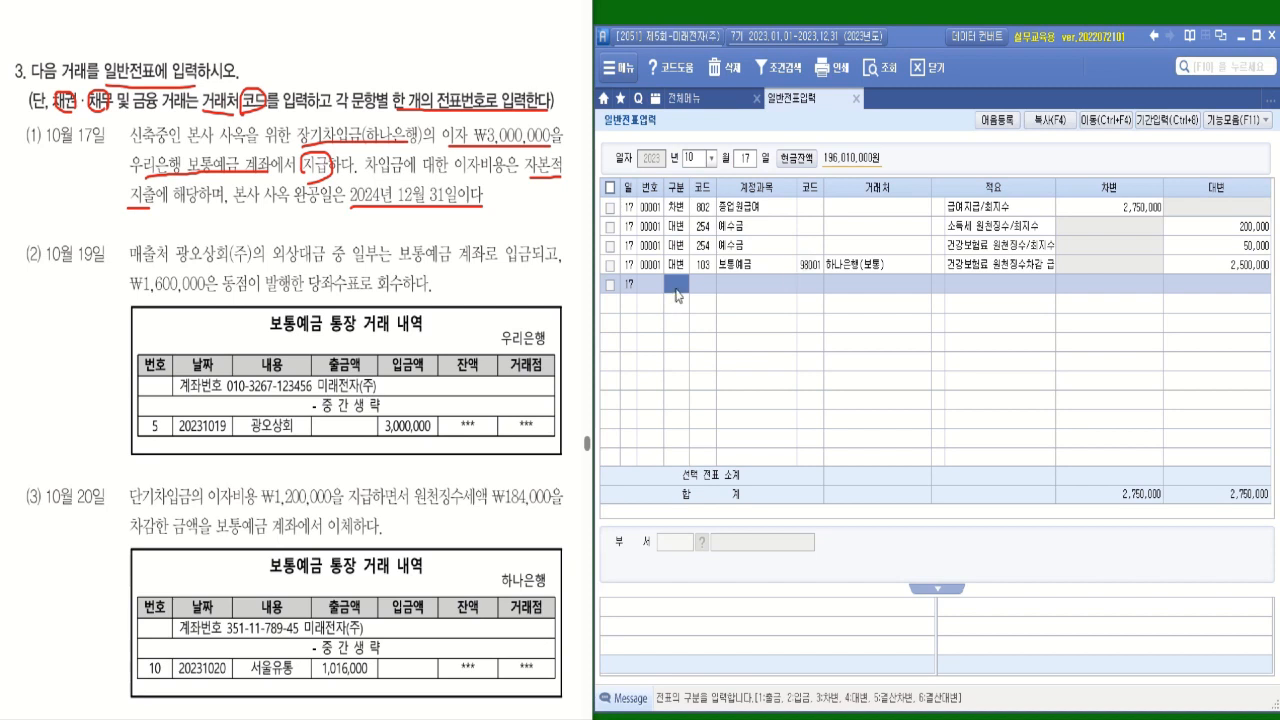
Add a debit (차변) line for account 214 건설중인자산 with an amount of 3,000,000.
text(3)
key(Return)
text(거)
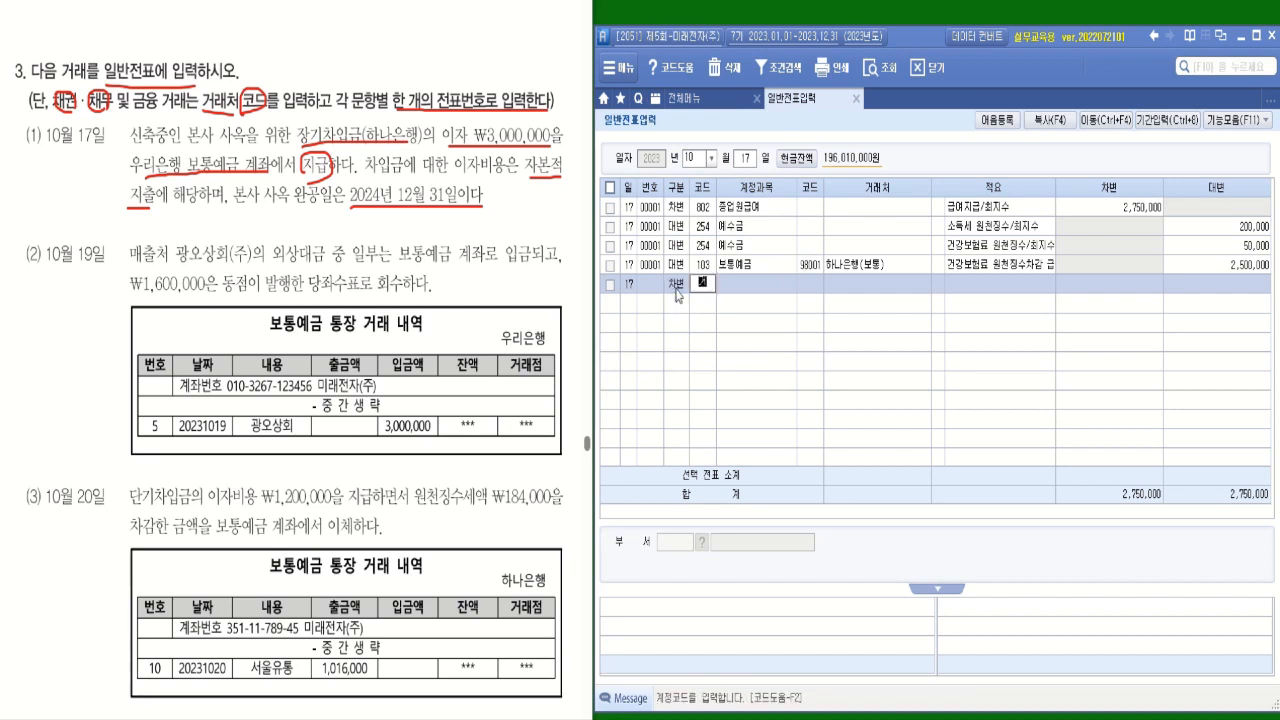
text(ㄴ설)
key(Return)
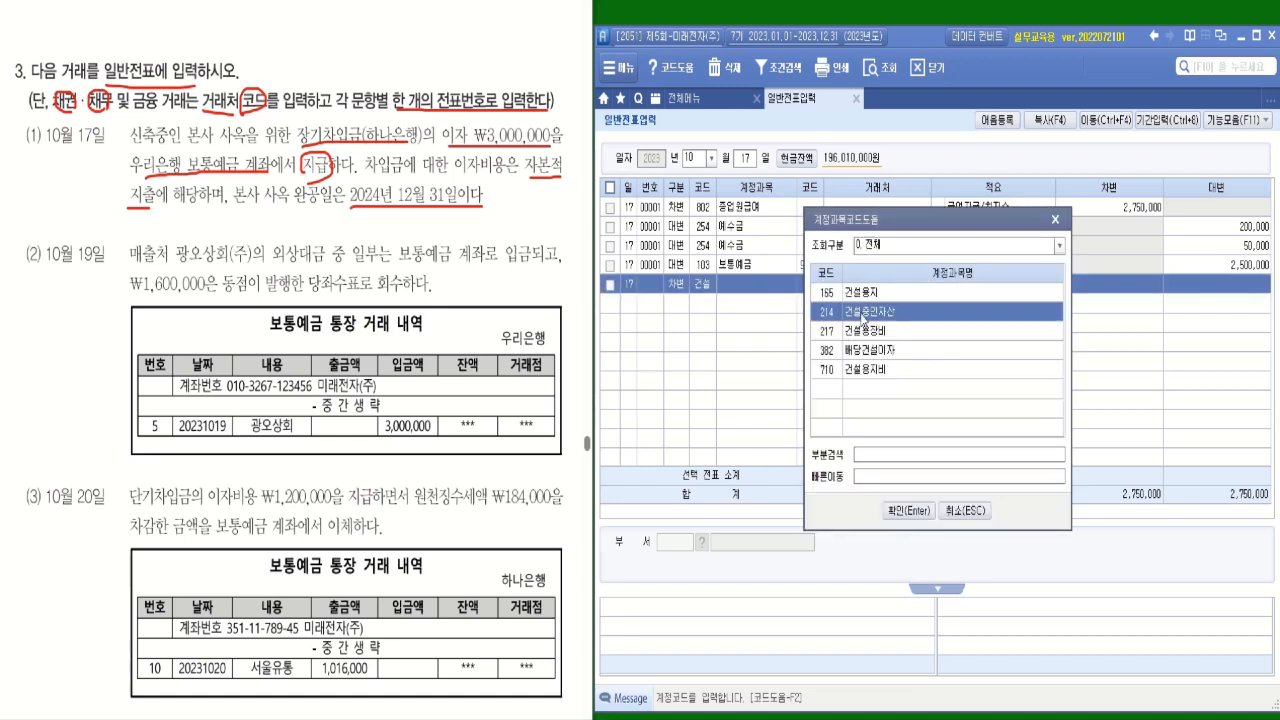
key(Return)
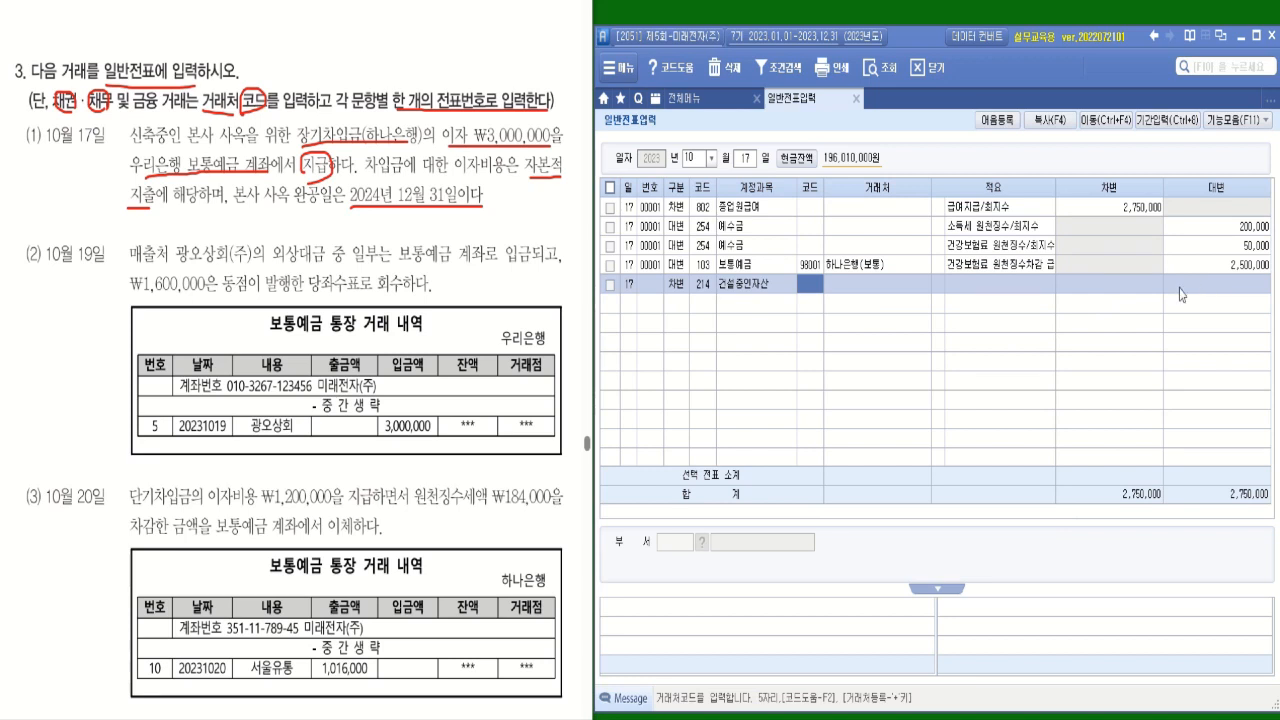
click(1120, 290)
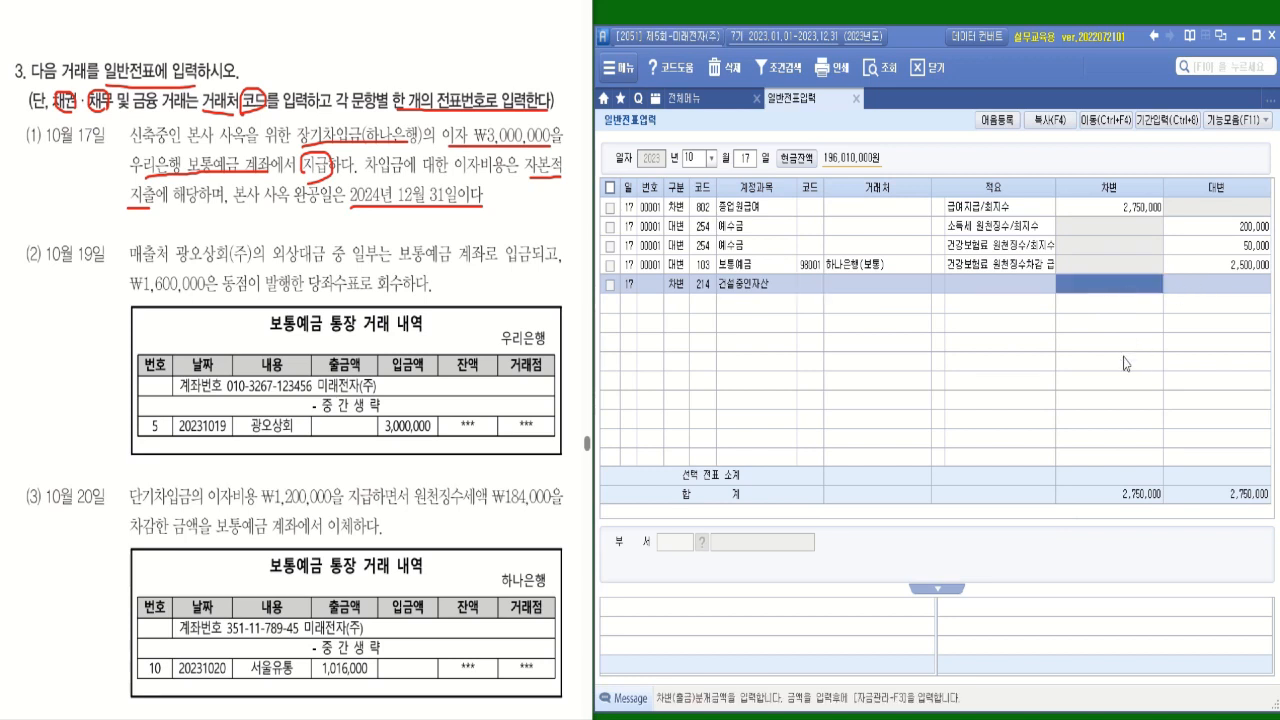
text(3000000)
key(Return)
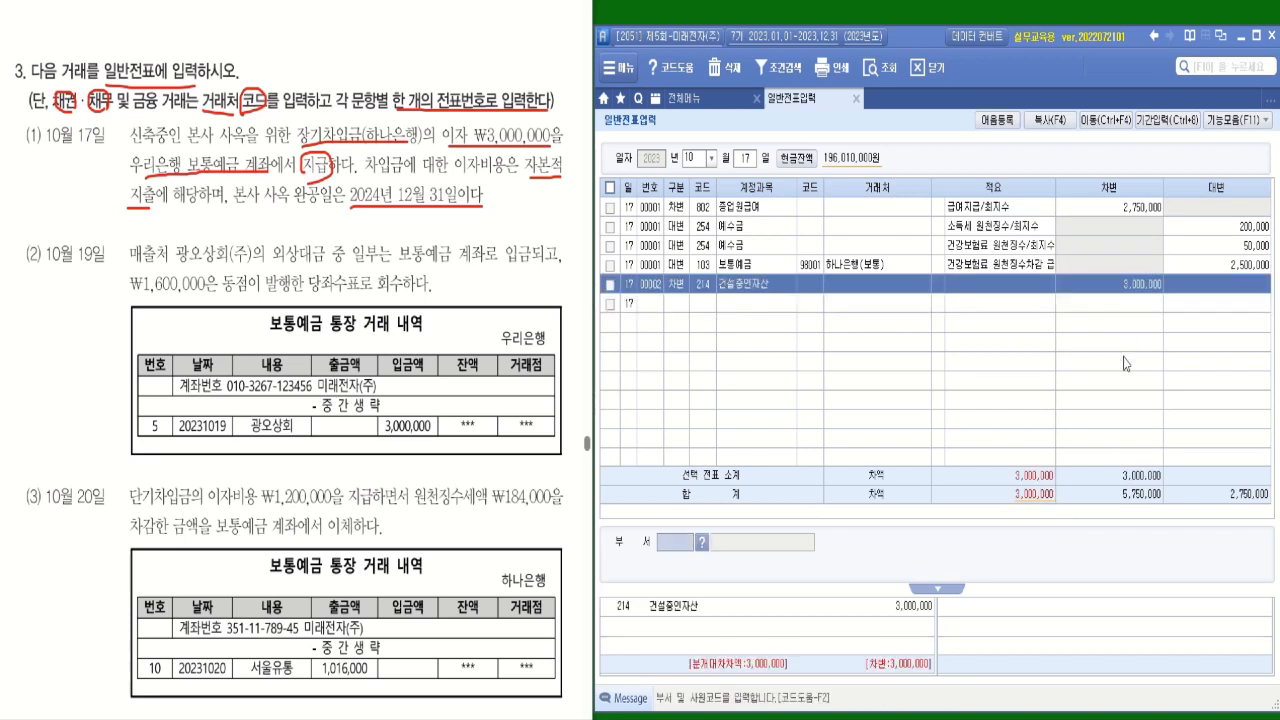
key(Return)
Add the credit (대변) line for account 103 보통예금 with 우리은행(보통) as 거래처 and an amount of 3,000,000.
text(4)
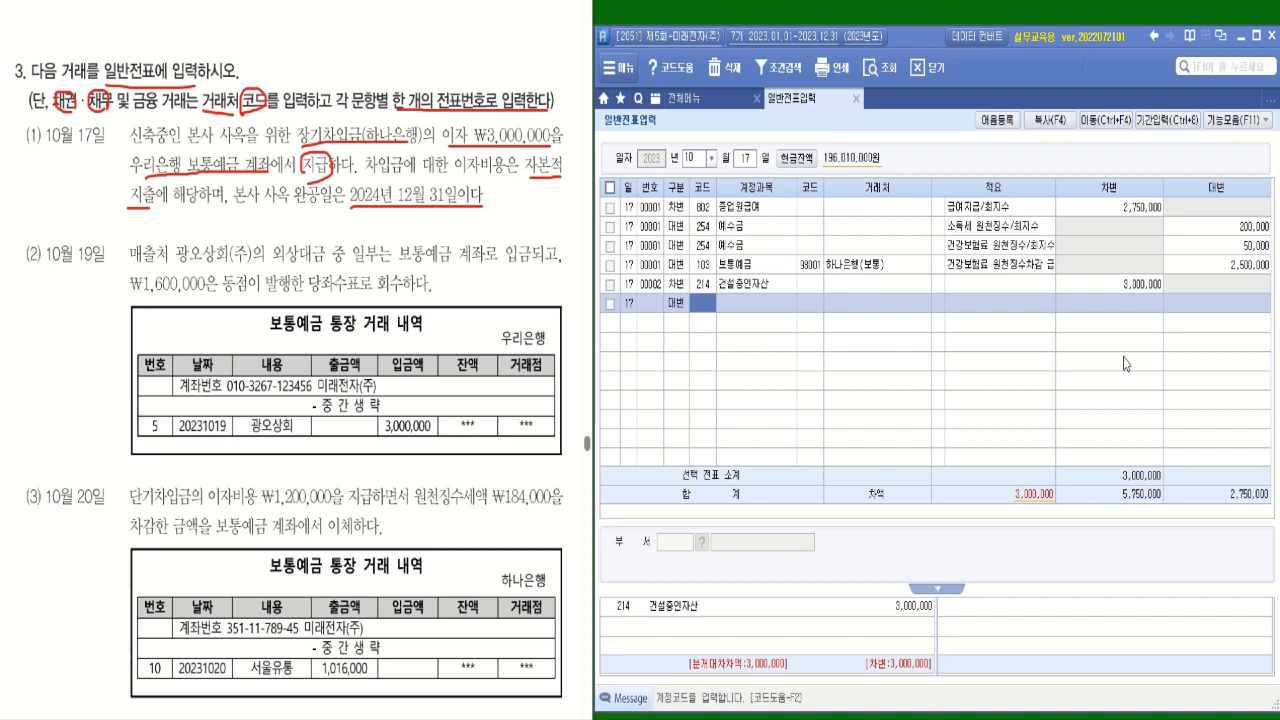
text(보통)
key(Return)
key(Return)
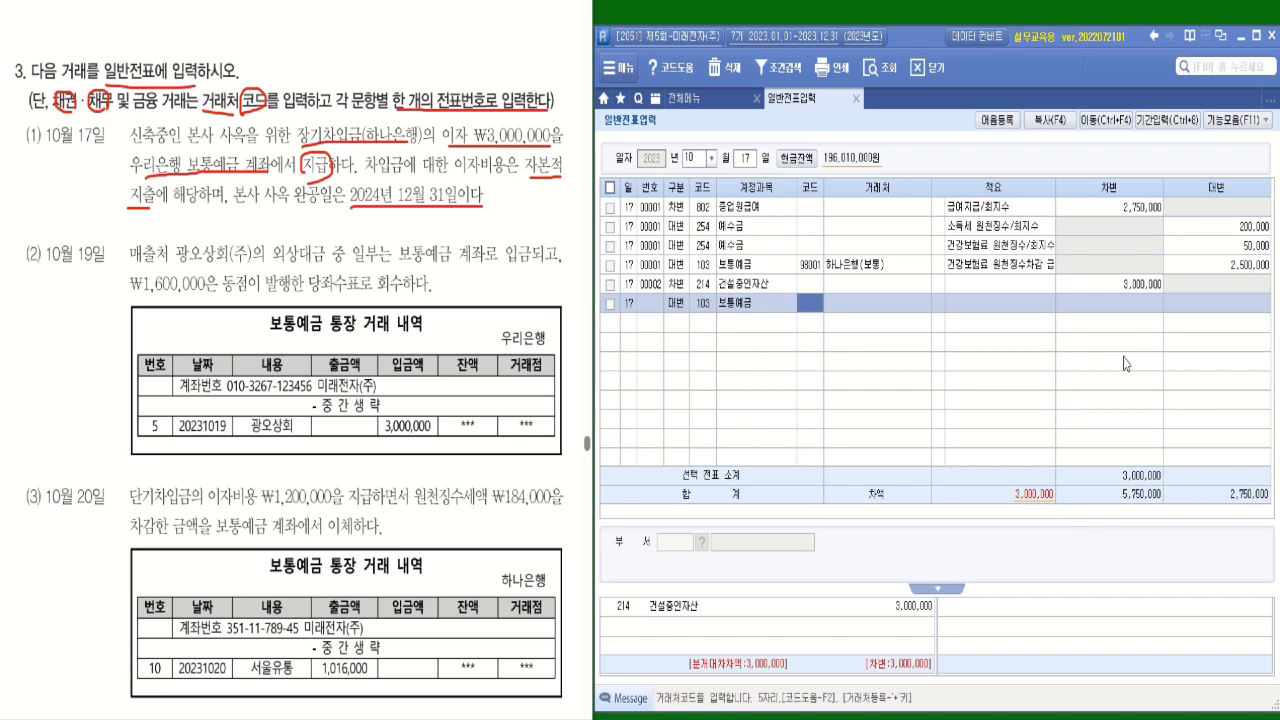
text(우리)
key(Return)
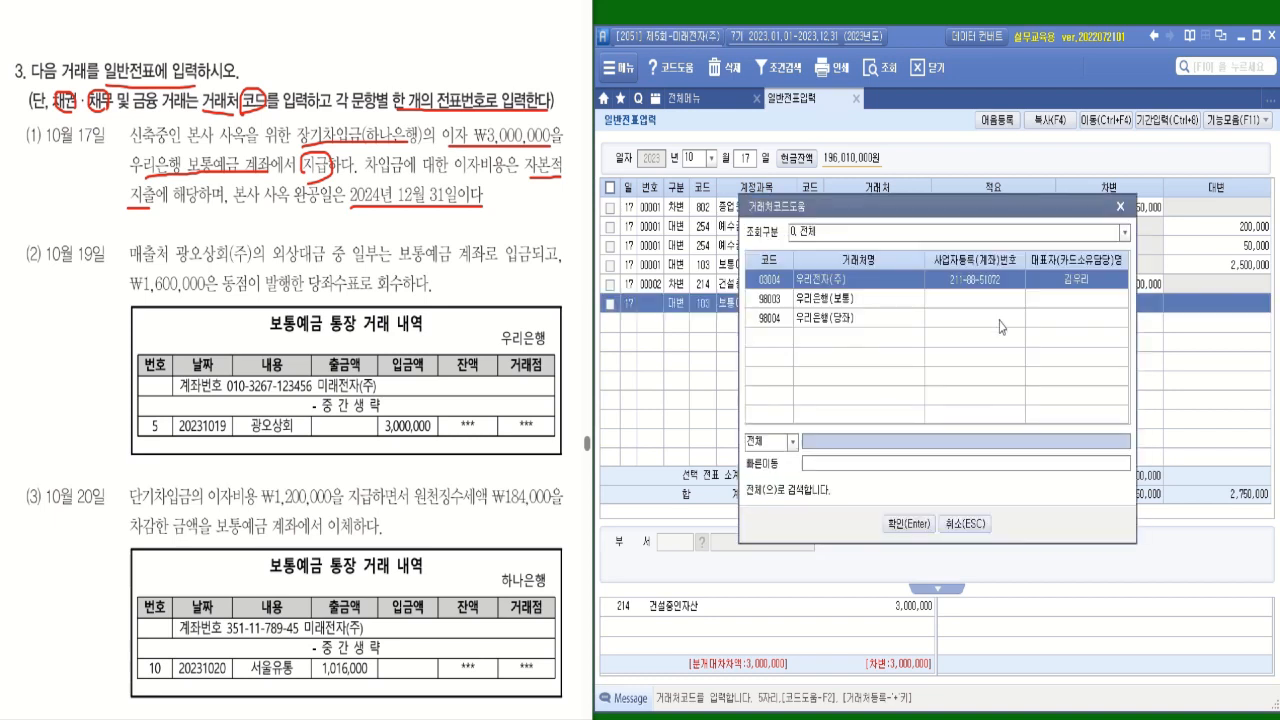
key(Return)
key(Return)
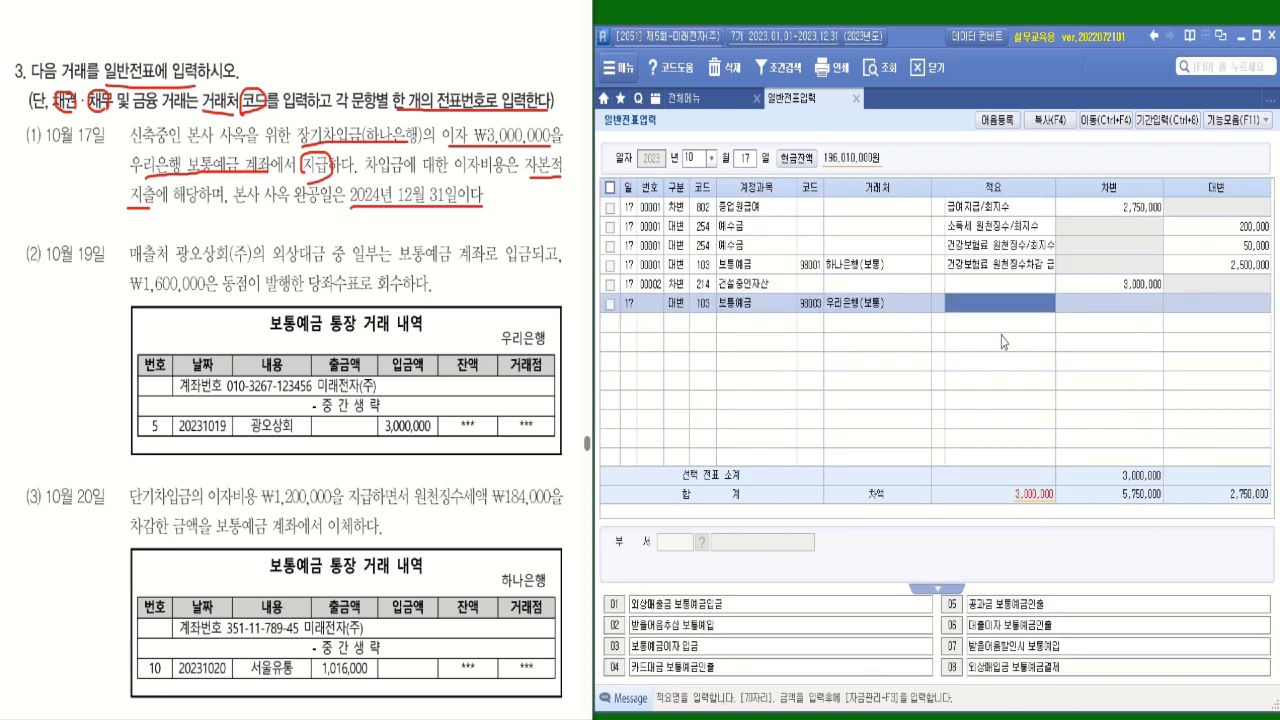
key(Return)
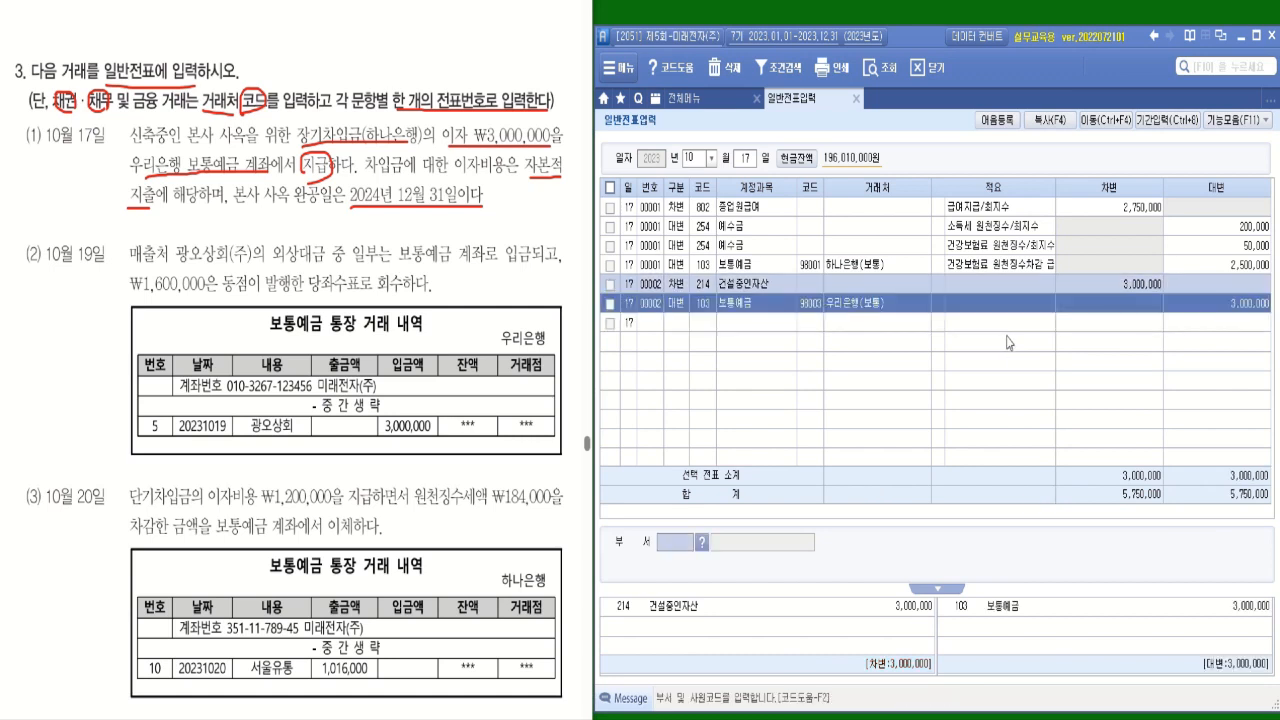
key(Up)
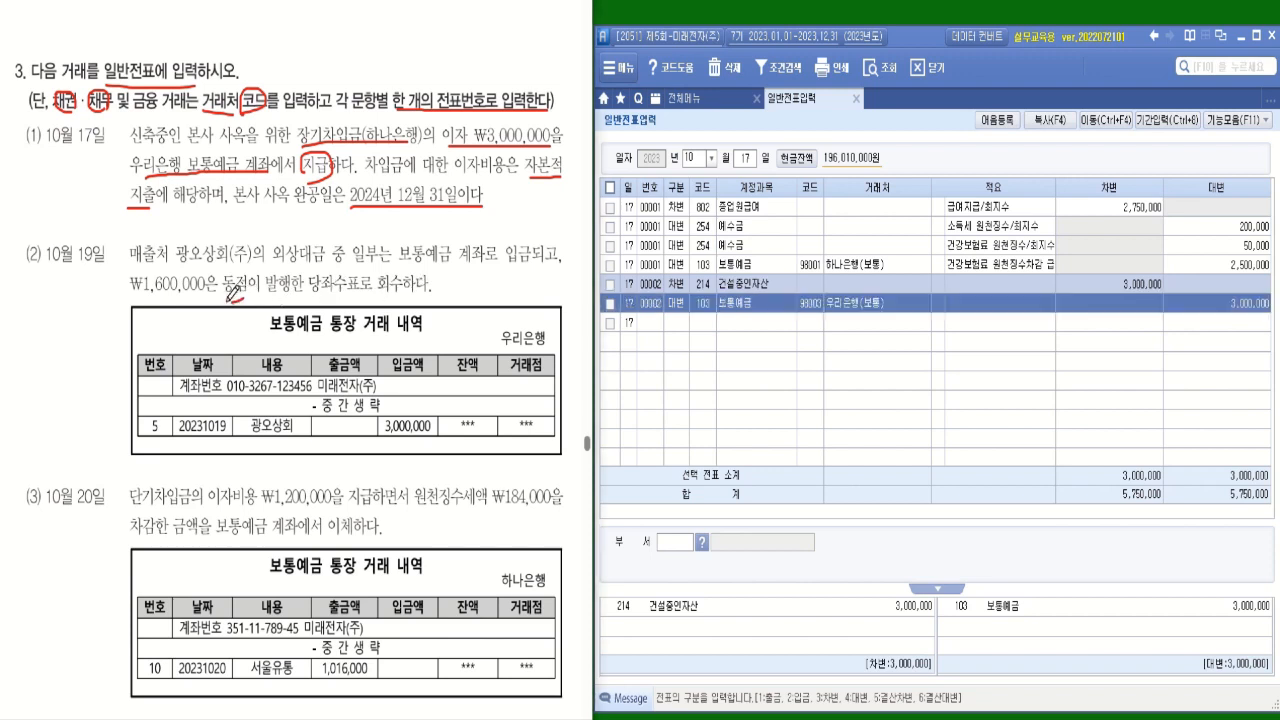
Circle 동점 in transaction (2) and set the voucher date to October 19.
mouse_move(245, 280)
mouse_down()
mouse_move(240, 262)
mouse_move(240, 299)
mouse_up()
click(744, 162)
text(19)
key(Return)
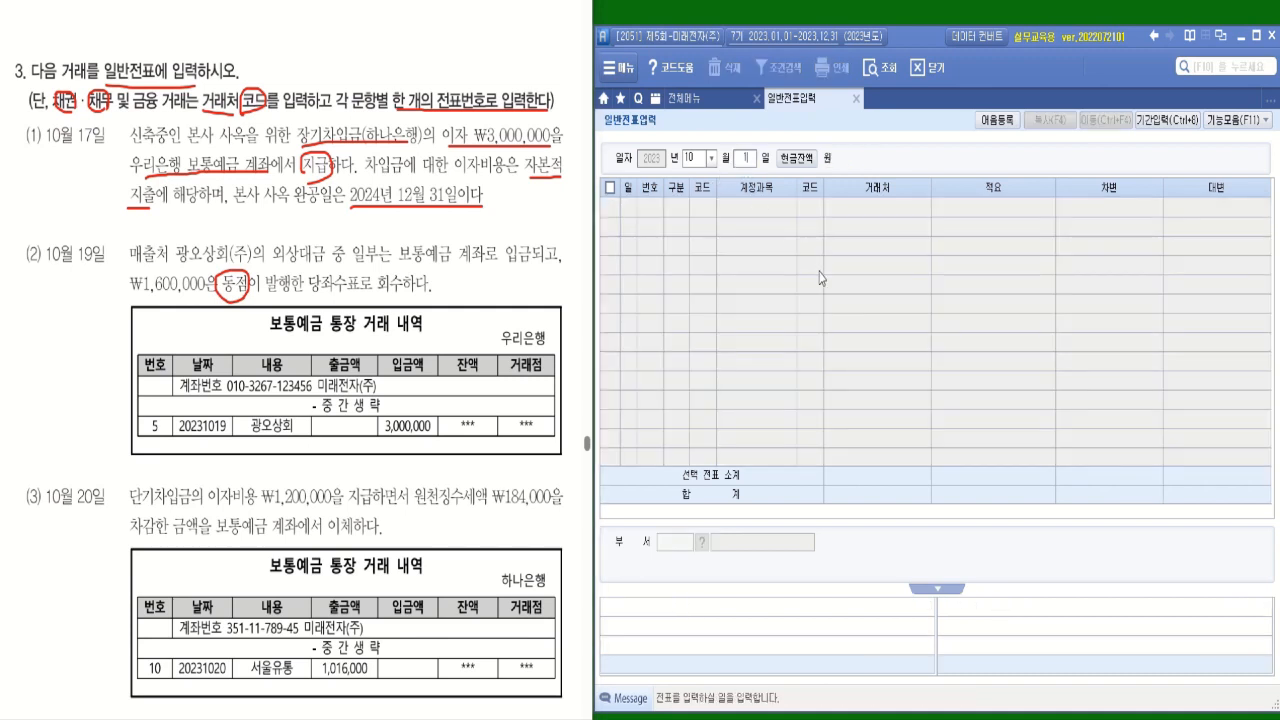
Start a debit (차변) line on October 19 with account 103 보통예금.
text(3)
key(Return)
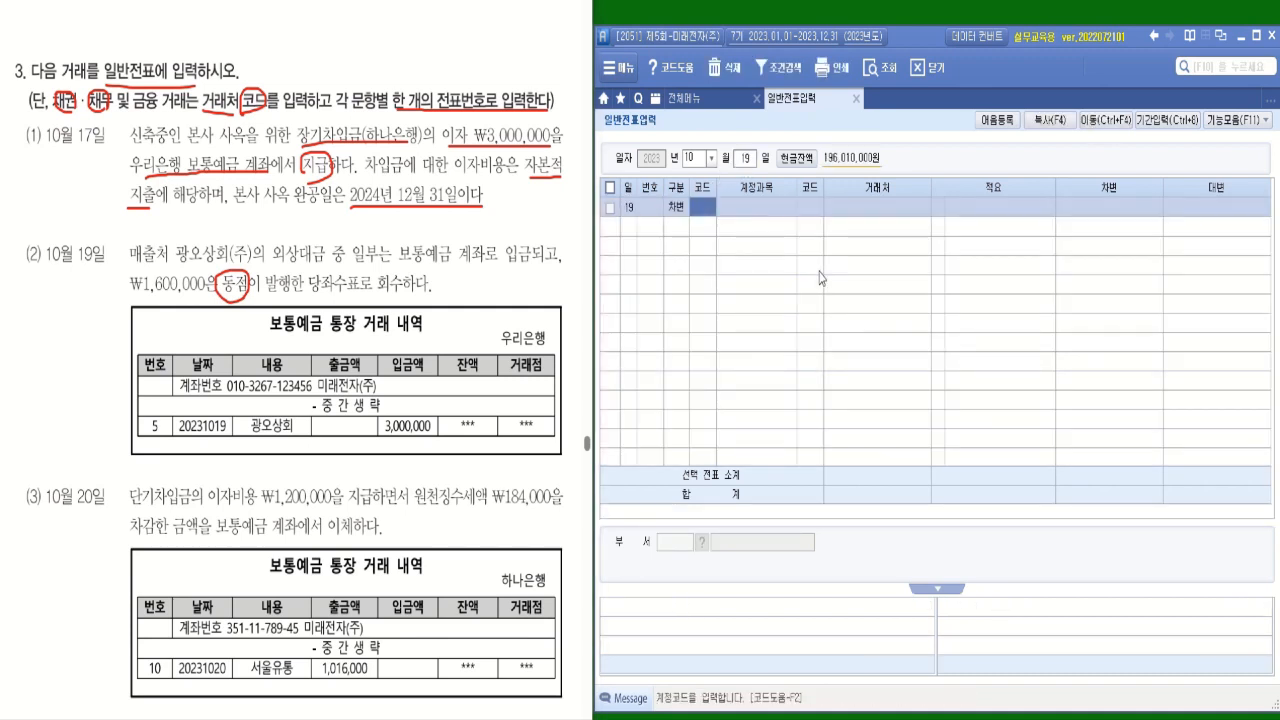
text(보)
key(BackSpace)
text(보통)
key(Return)
Circle 우리은행 above transaction (2)'s passbook table and set the 보통예금 line's 거래처 to 우리은행(보통).
key(Return)
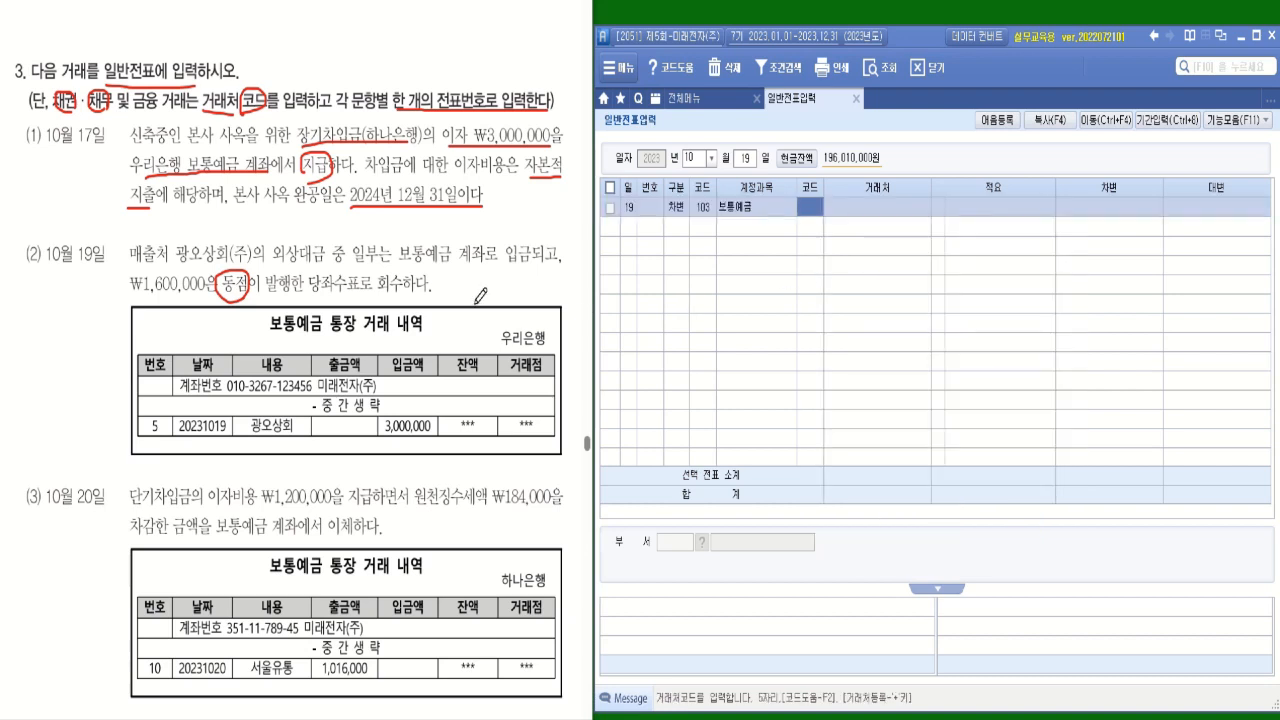
mouse_move(548, 338)
mouse_down()
mouse_move(505, 352)
mouse_move(540, 298)
mouse_move(548, 350)
mouse_move(530, 354)
mouse_up()
click(811, 208)
text(우리)
key(Return)
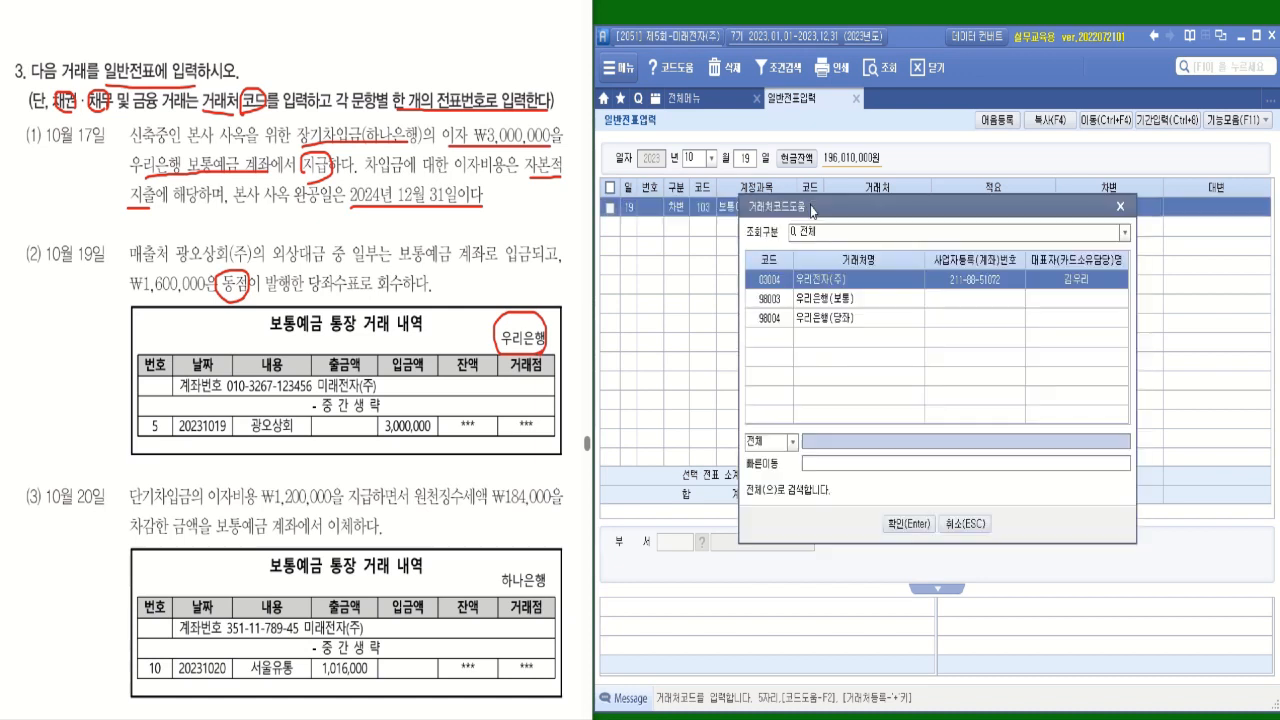
double_click(829, 298)
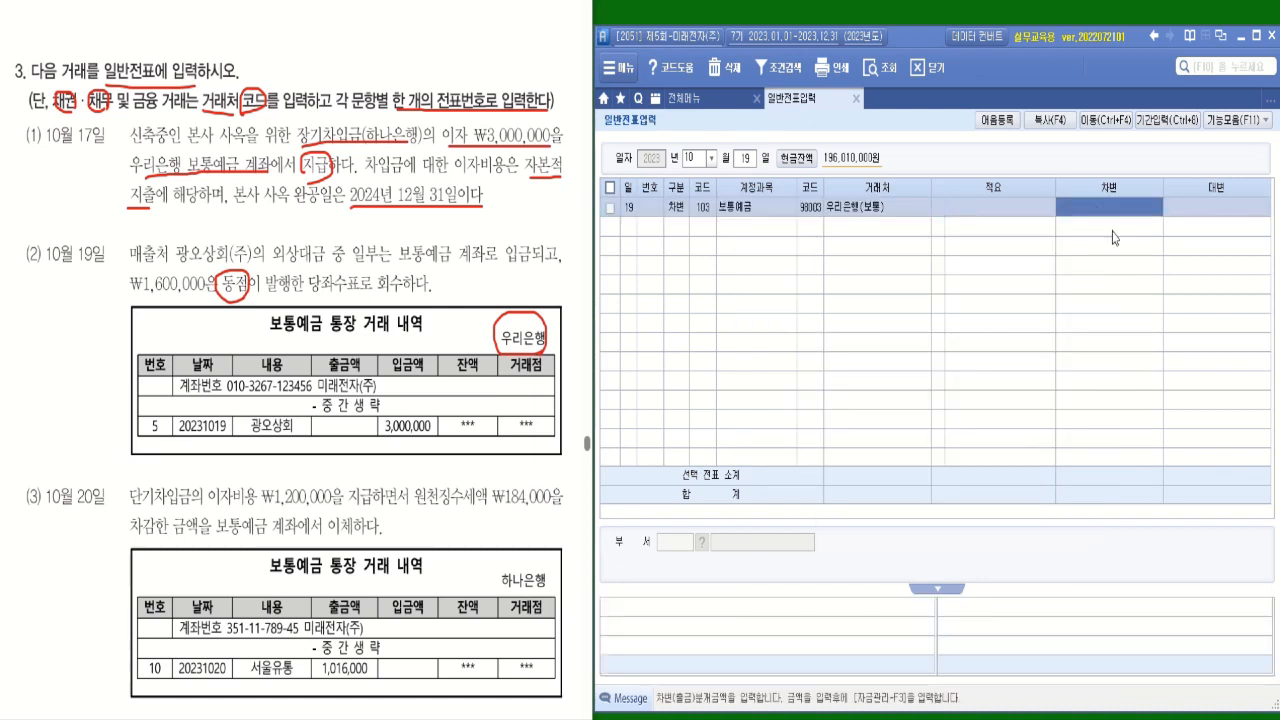
Circle the 입금액 of 3,000,000 in transaction (2) and enter 3,000,000 as the 보통예금 debit amount.
mouse_move(380, 446)
mouse_down()
mouse_move(428, 441)
mouse_move(400, 398)
mouse_move(380, 440)
mouse_move(395, 438)
mouse_up()
click(1127, 237)
text(3000000)
key(Return)
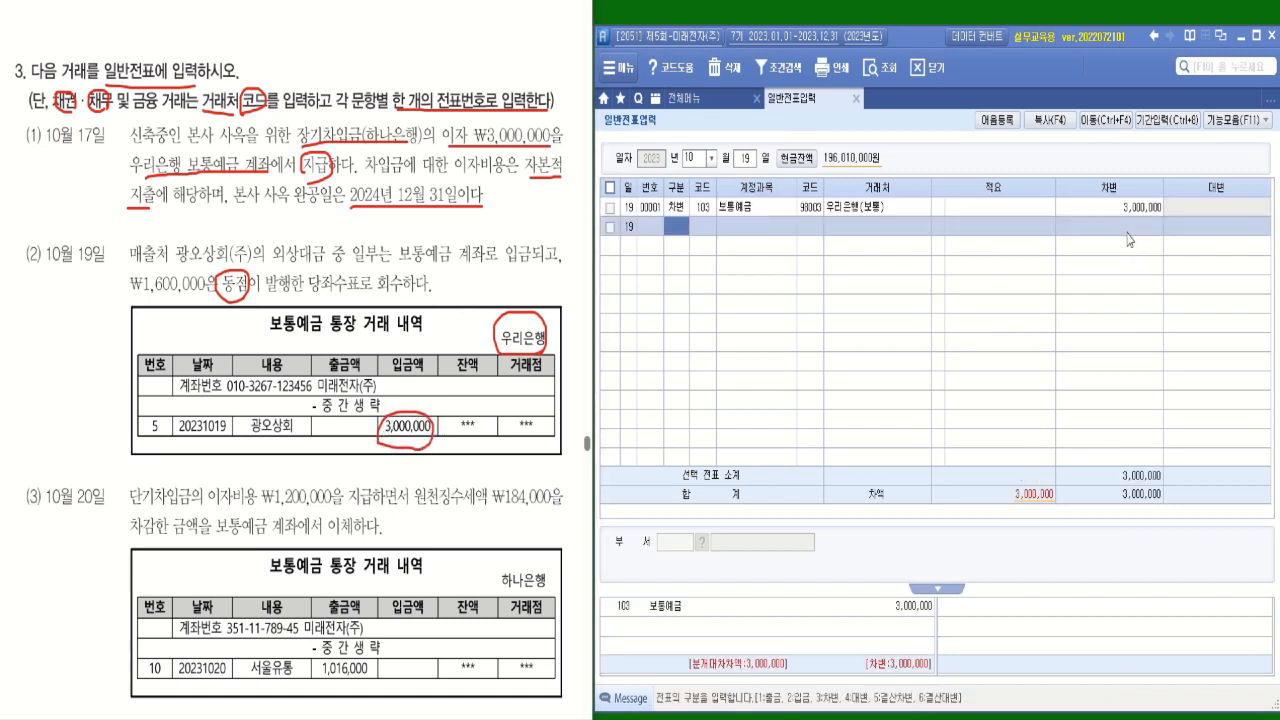
Add a debit (차변) line for account 101 현금 with no 거래처 and an amount of 1,600,000.
text(3)
key(Return)
text(101)
key(Return)
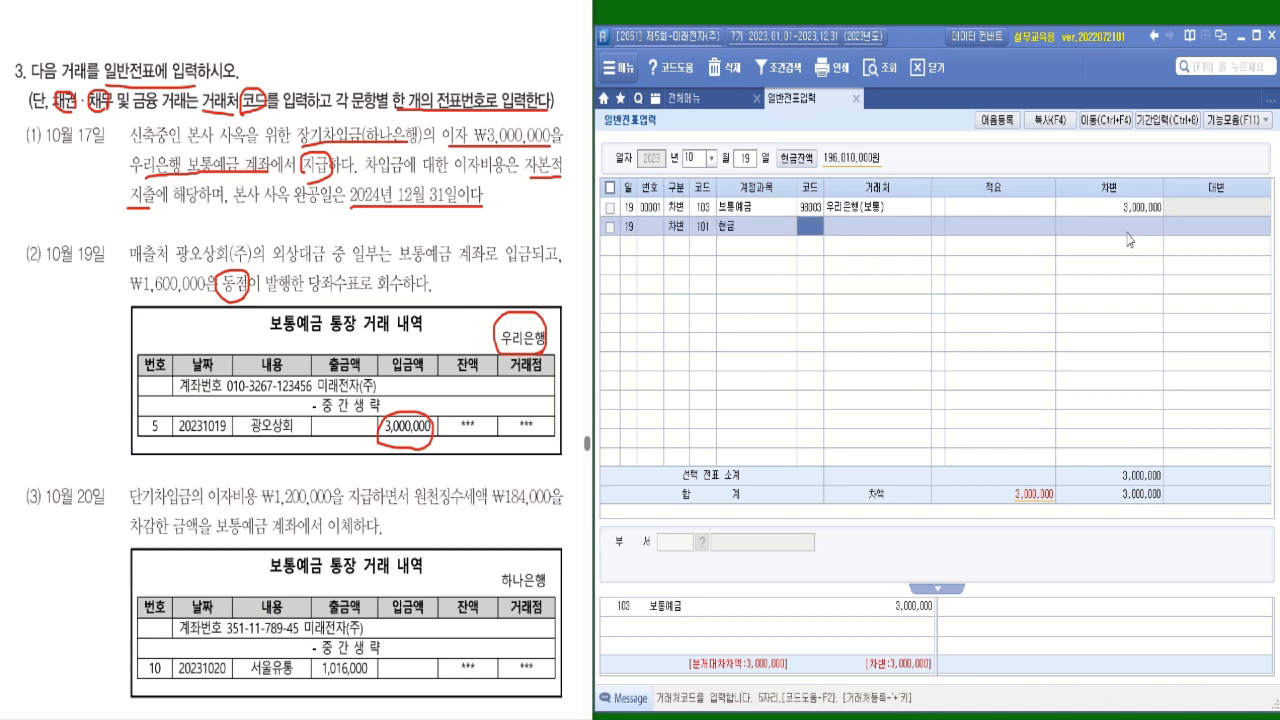
key(Return)
key(Return)
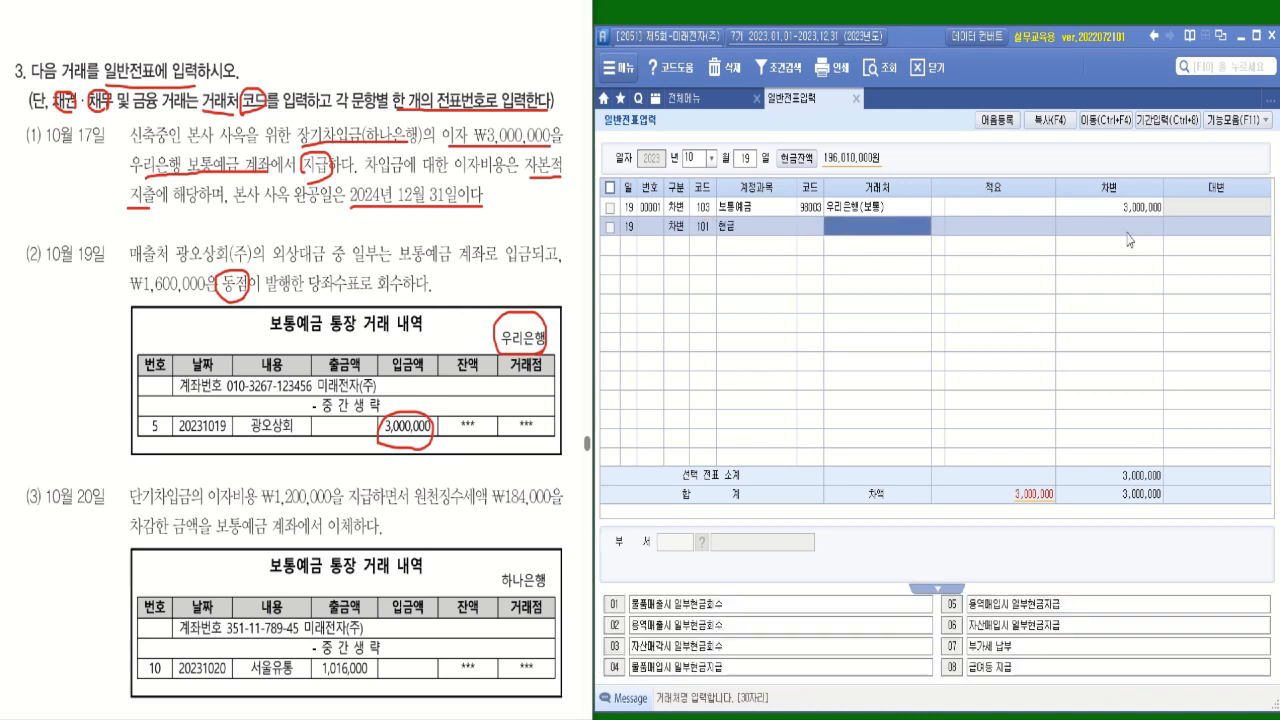
click(880, 224)
key(BackSpace)
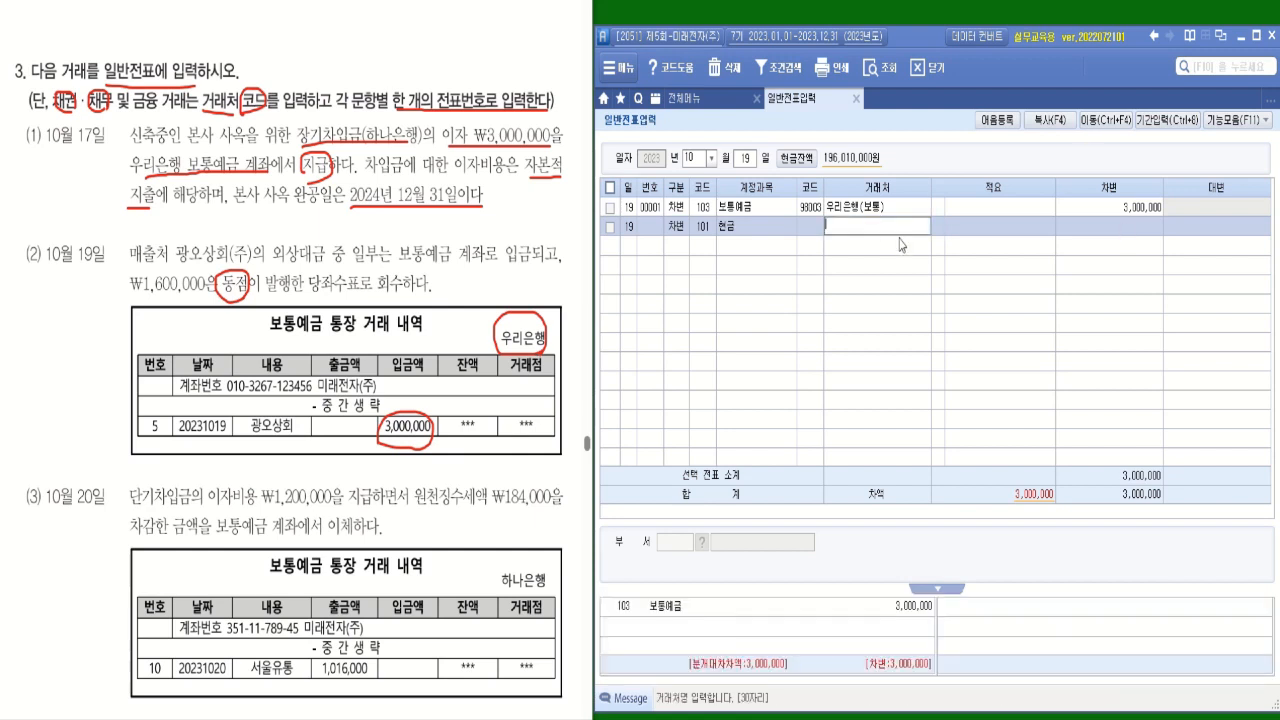
key(Return)
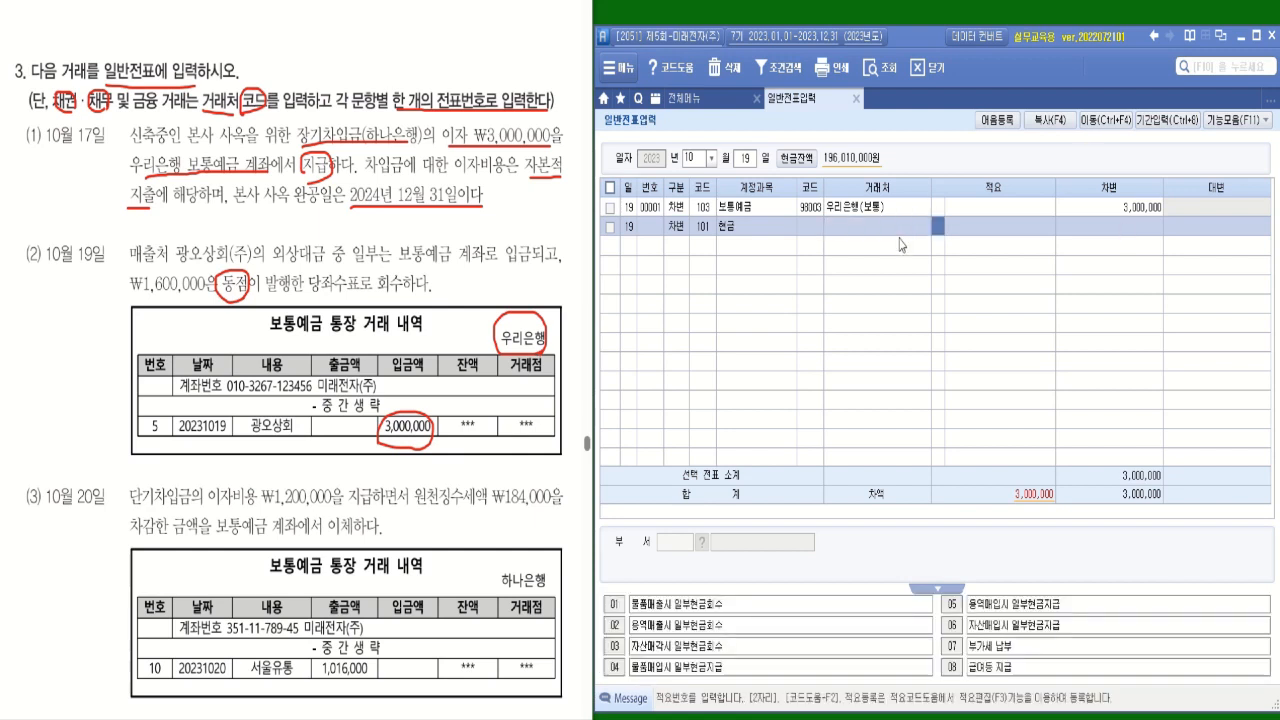
key(Return)
text(1,600)
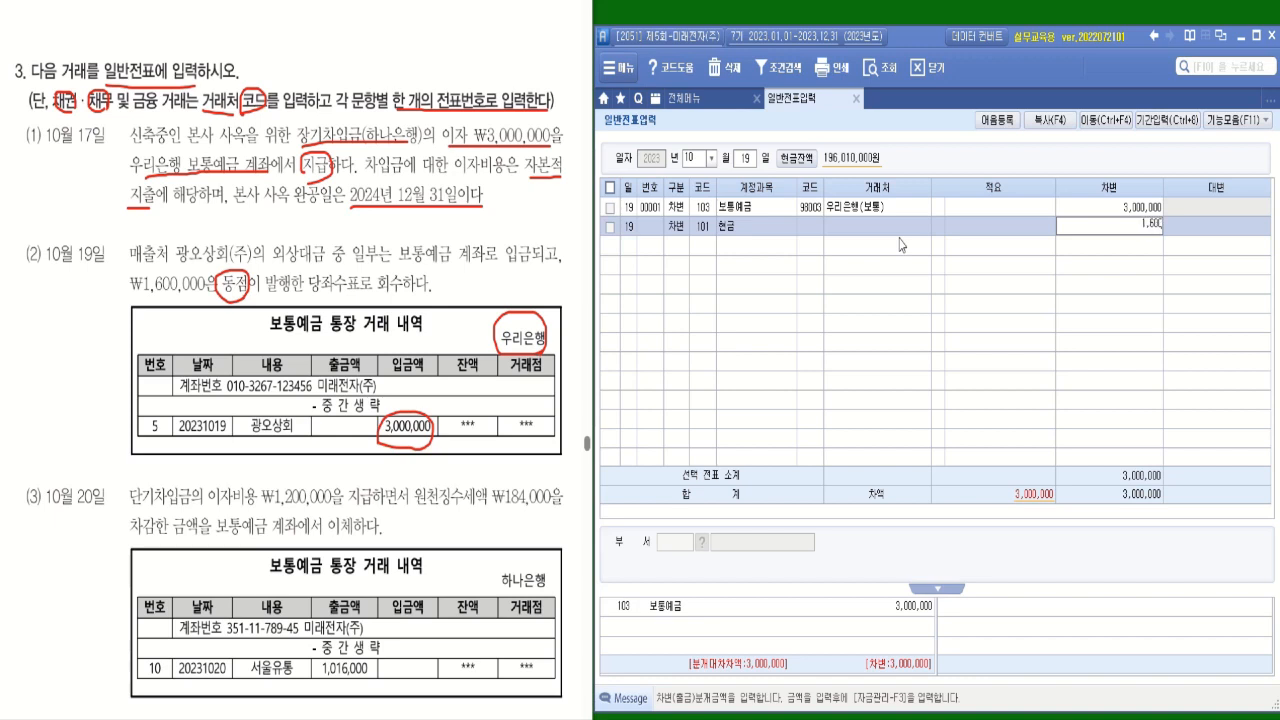
text(,000)
key(Return)
key(Return)
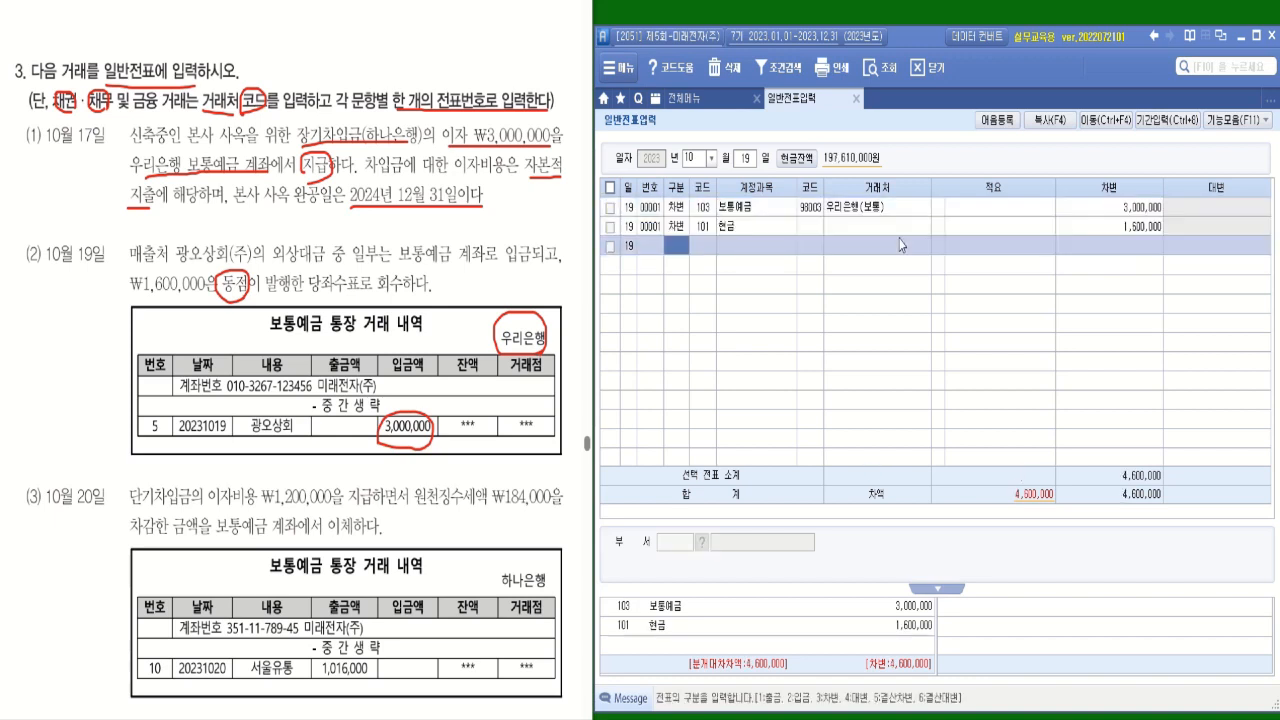
Add the credit (대변) line for account 108 외상매출금 with 광오상회(주) as 거래처 and an amount of 4,600,000.
key(4)
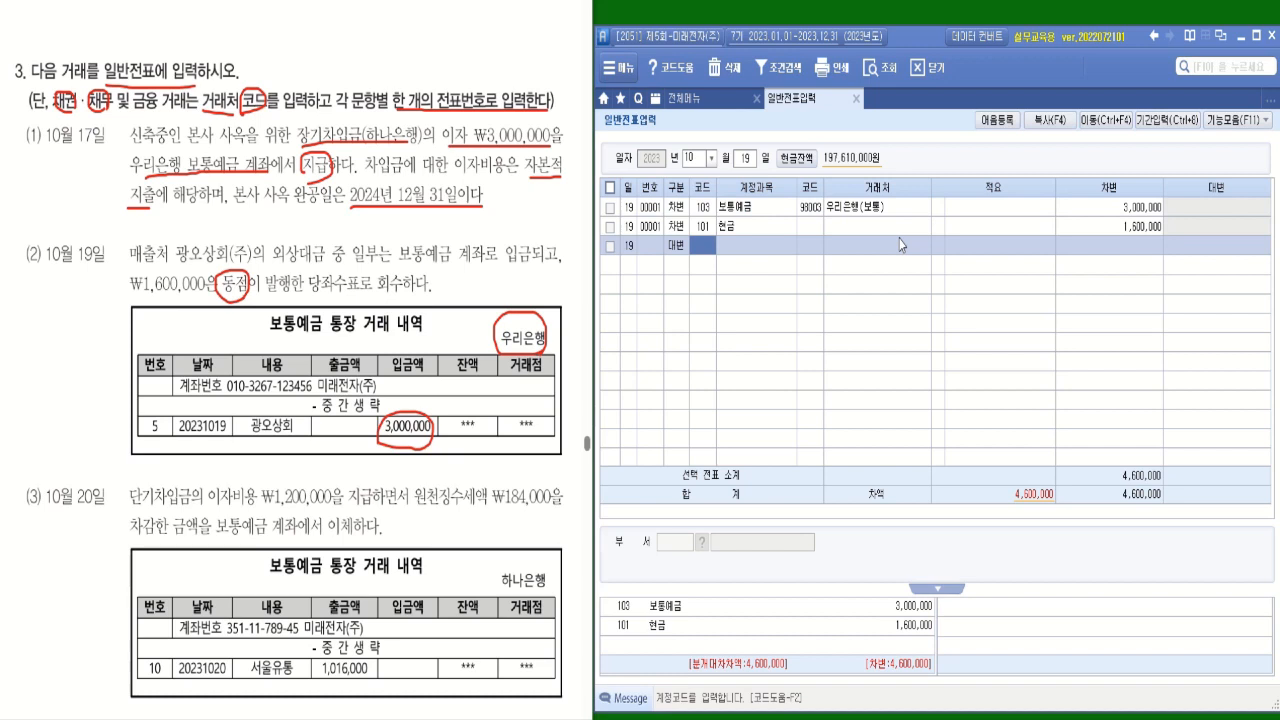
text(108)
key(Return)
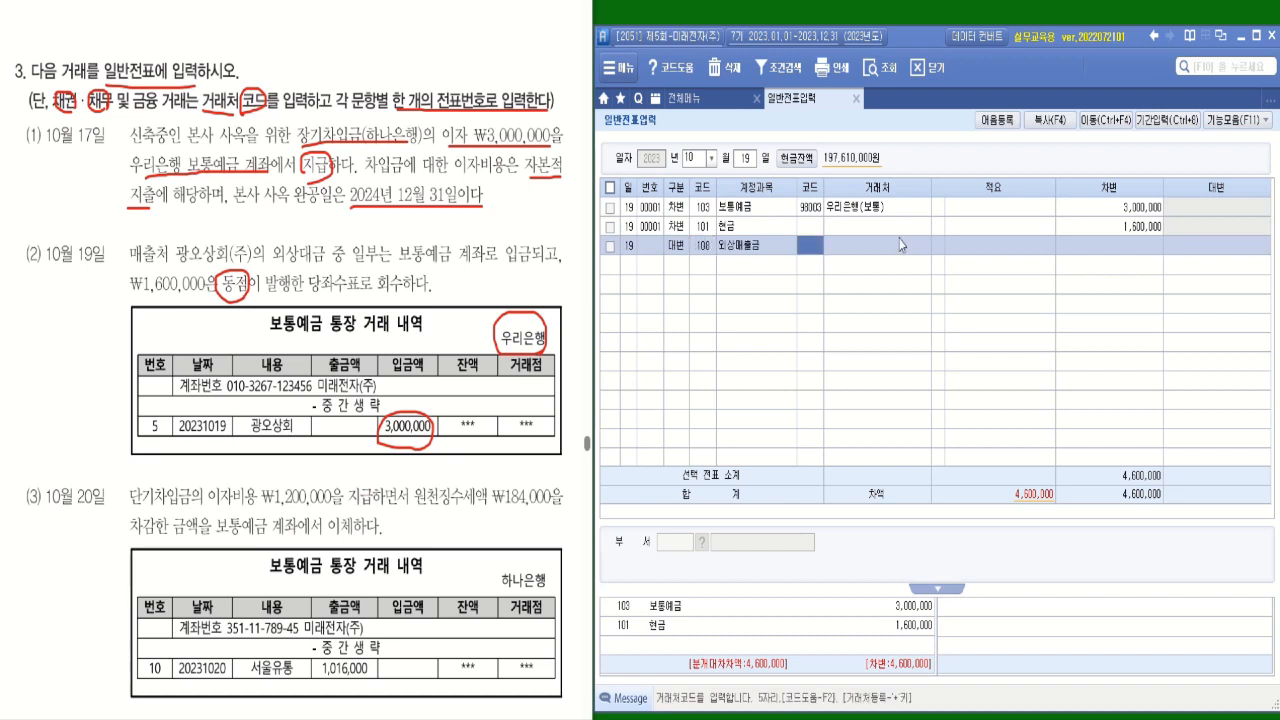
text(ㄱ)
key(BackSpace)
text(광)
text(ㅇㅗ)
key(Return)
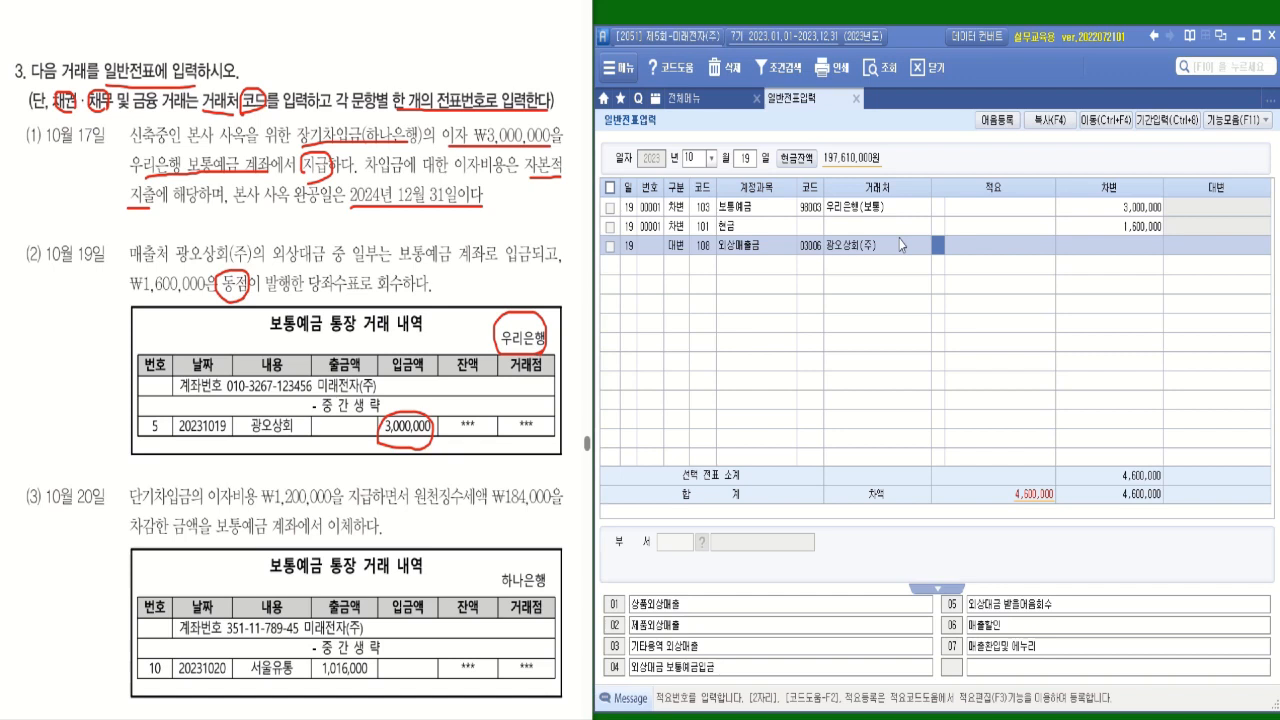
key(Return)
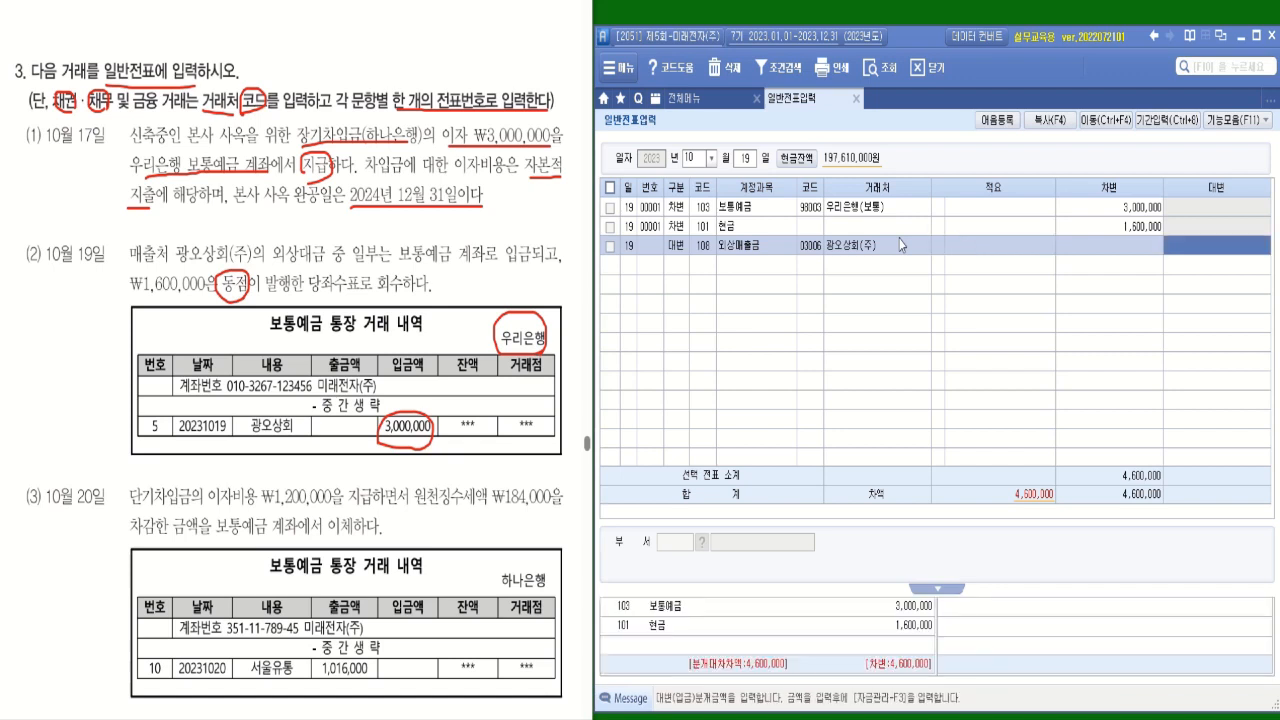
text(4600000)
key(Return)
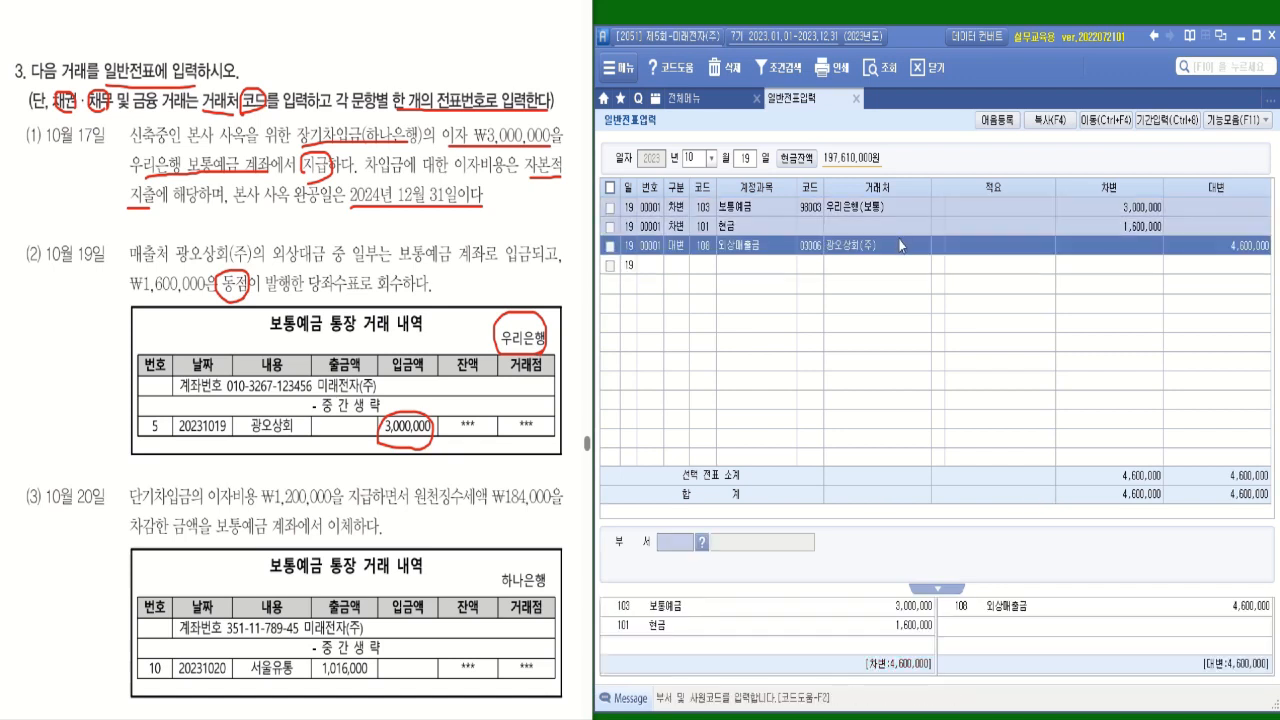
In transaction (3), underline 원천징수세액, circle ₩184,000 and underline 계좌에서 이체하다.
click(677, 246)
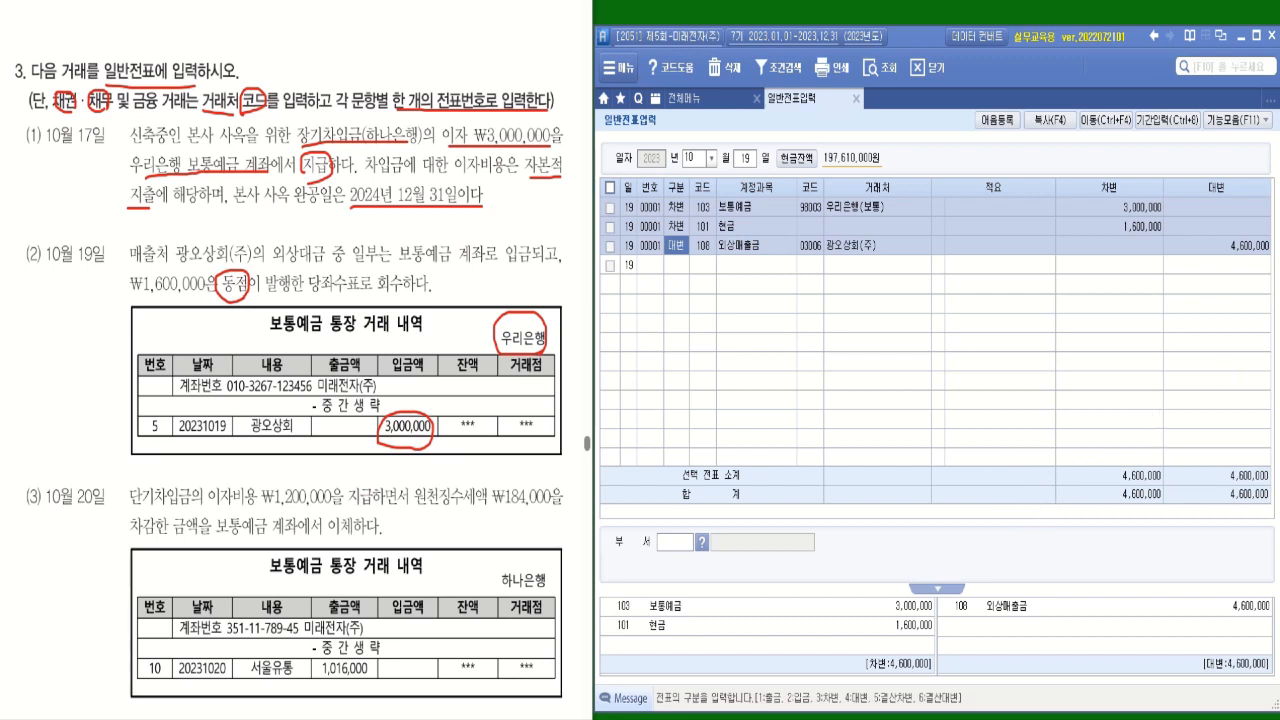
key(alt+Tab)
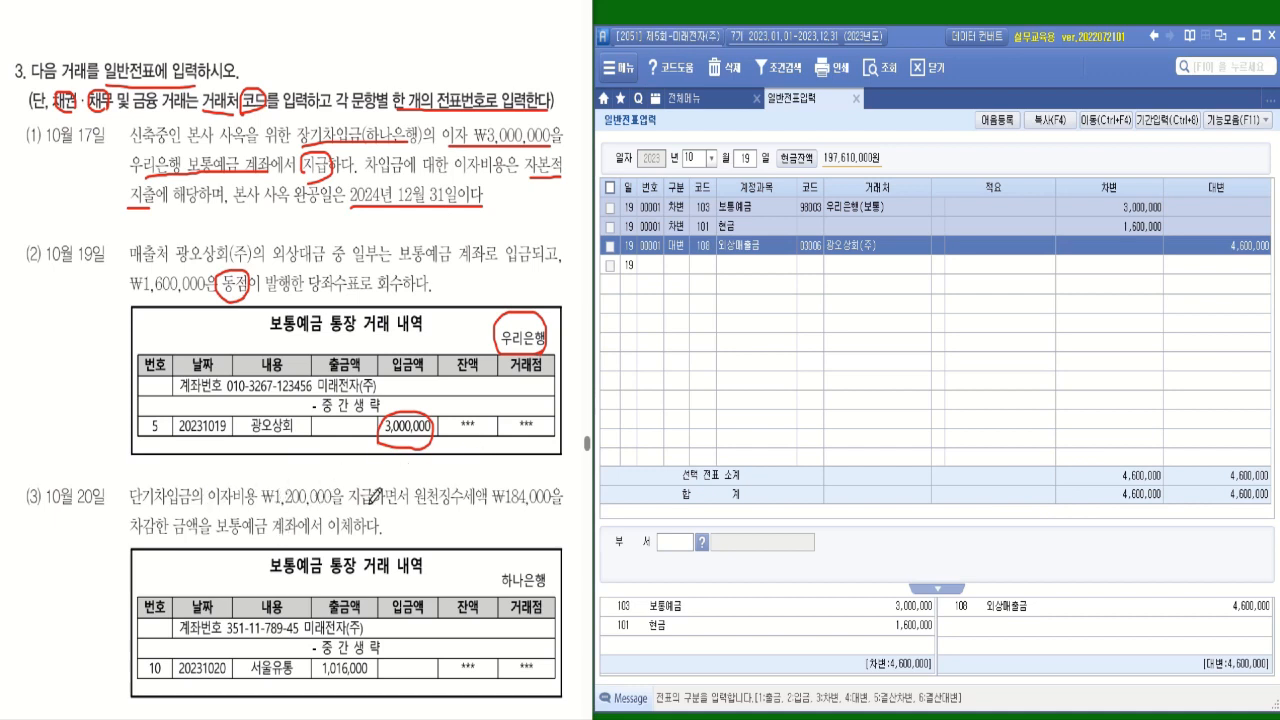
mouse_move(422, 510)
mouse_down()
mouse_move(505, 509)
mouse_move(492, 508)
mouse_move(530, 474)
mouse_move(563, 498)
mouse_move(512, 503)
mouse_up()
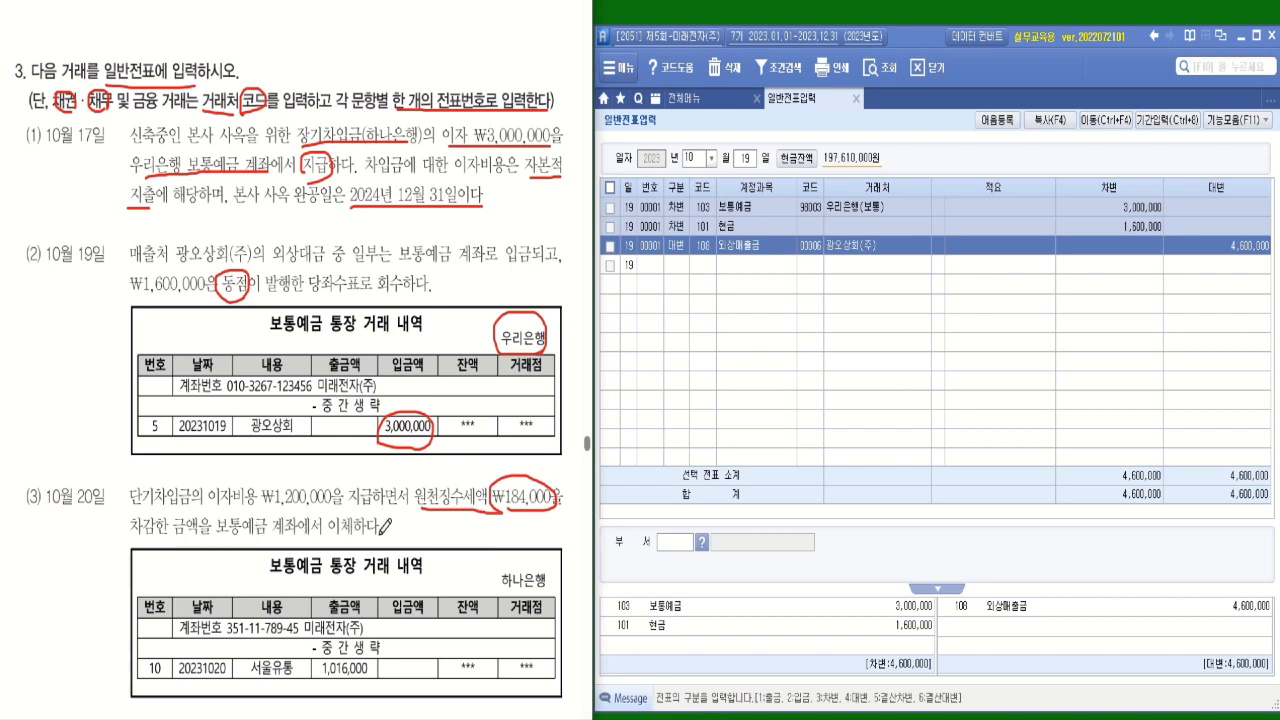
drag(380, 532, 268, 533)
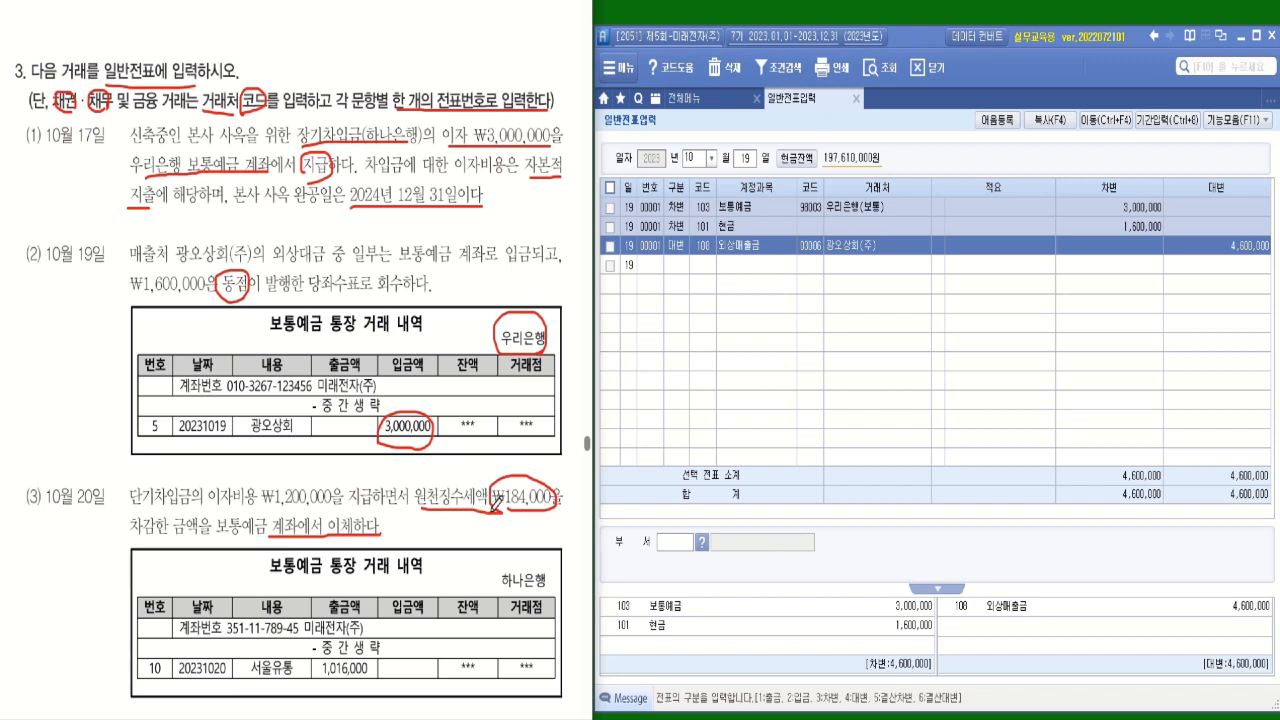
Handwrite 예수금 in red beneath the 원천징수세액 wording of transaction (3).
drag(428, 518, 427, 533)
drag(433, 524, 439, 528)
mouse_move(439, 517)
mouse_down()
mouse_move(439, 535)
mouse_move(450, 524)
mouse_up()
mouse_move(455, 519)
mouse_down()
mouse_move(456, 543)
mouse_move(475, 522)
mouse_up()
mouse_move(462, 527)
mouse_down()
mouse_move(481, 526)
mouse_move(467, 546)
mouse_up()
drag(467, 533, 477, 546)
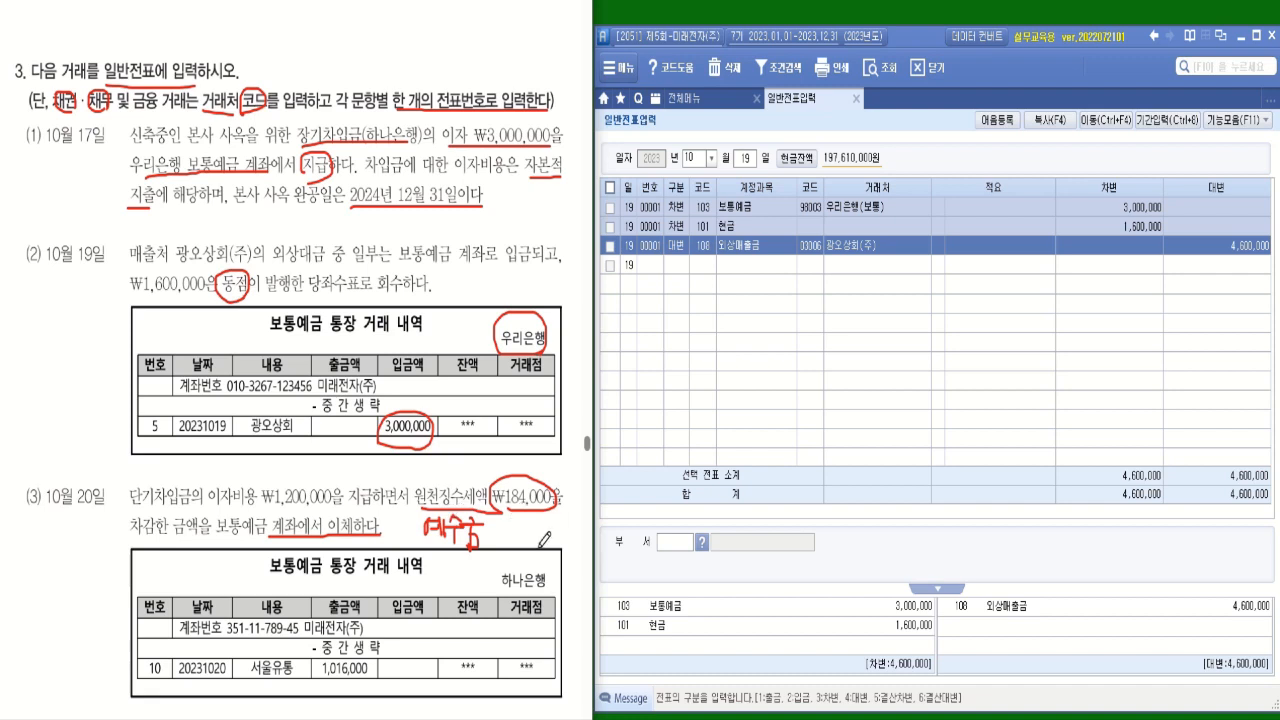
Set the voucher date to 10월 20일 and add a debit (차변) line for account 931 이자비용 with an amount of 1,200,000.
click(745, 160)
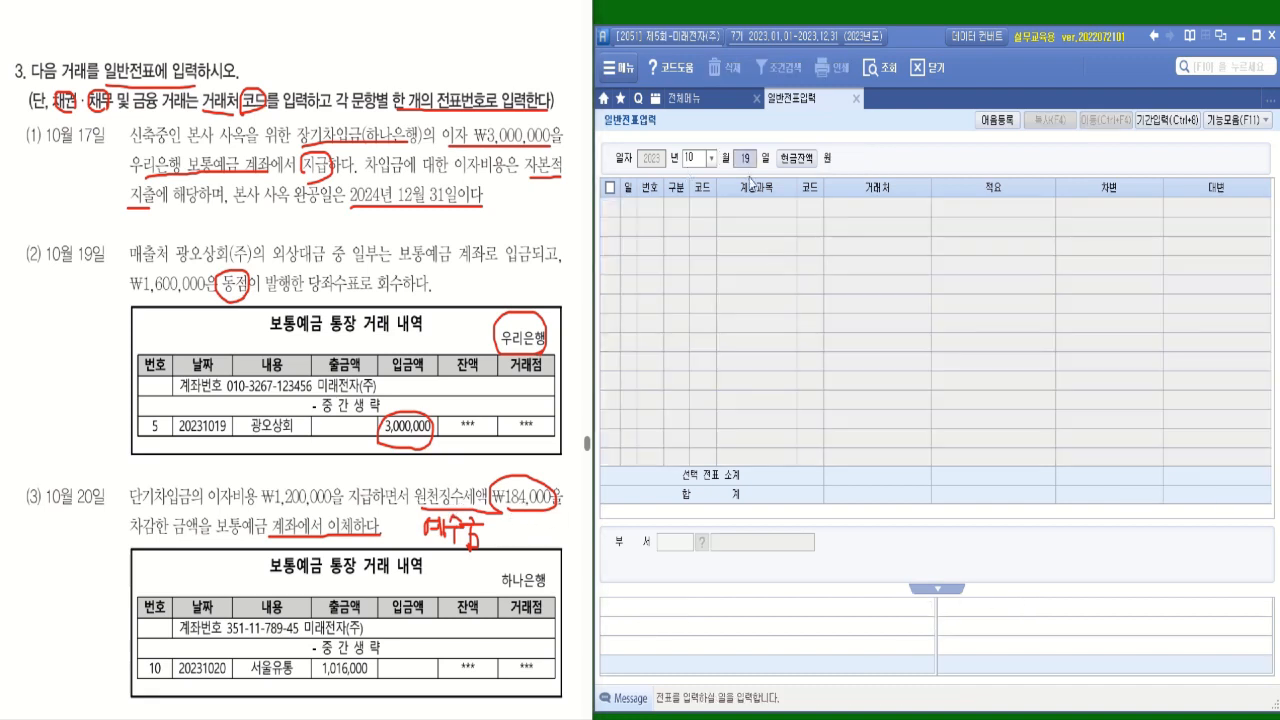
text(20)
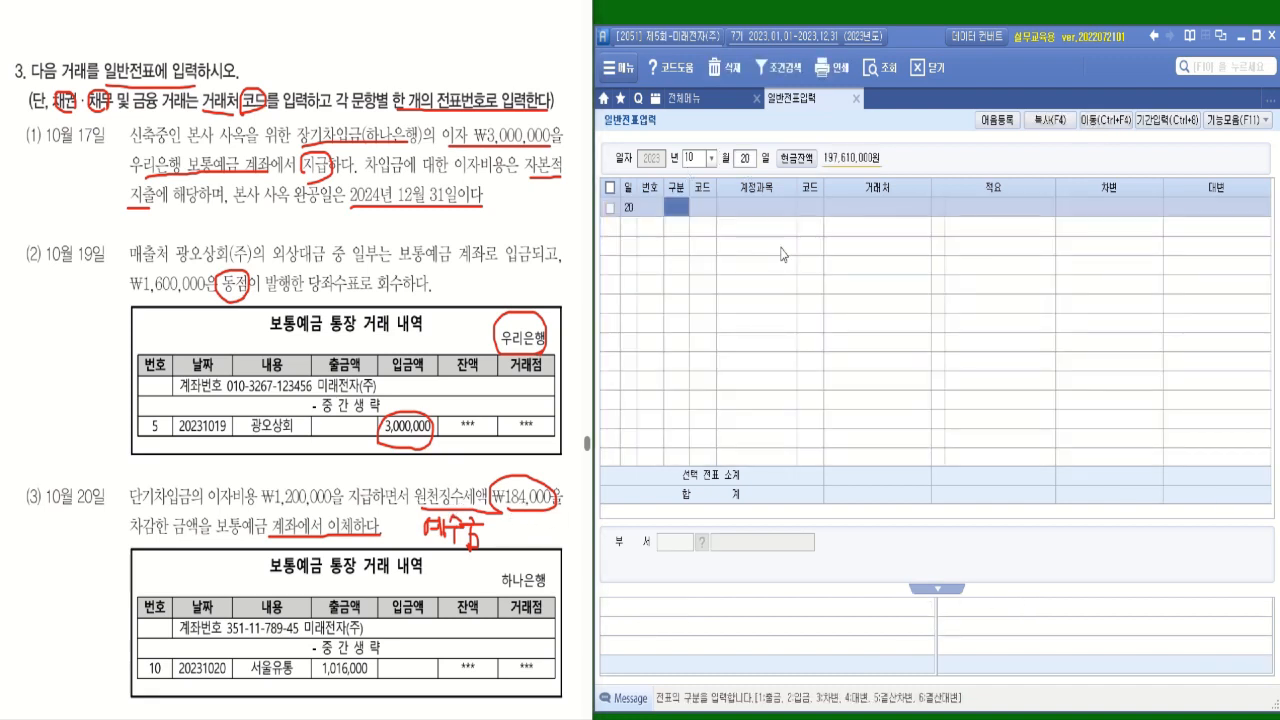
text(3)
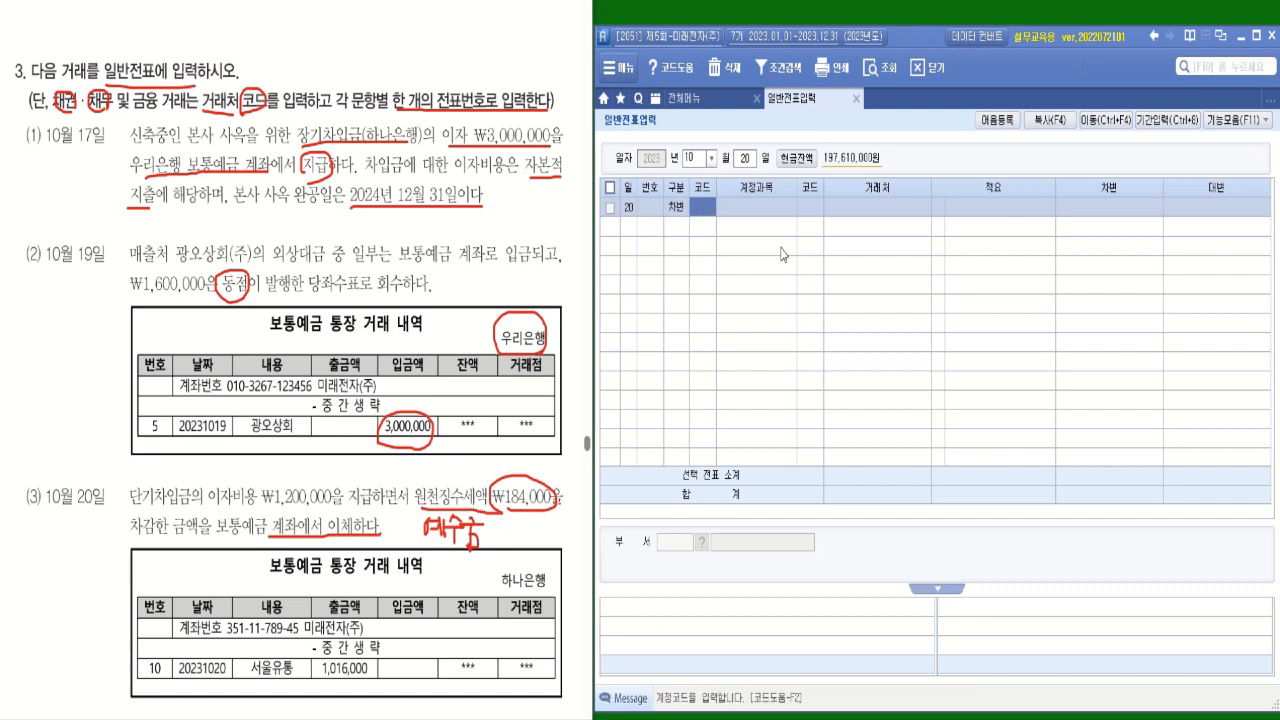
text(이자)
key(Return)
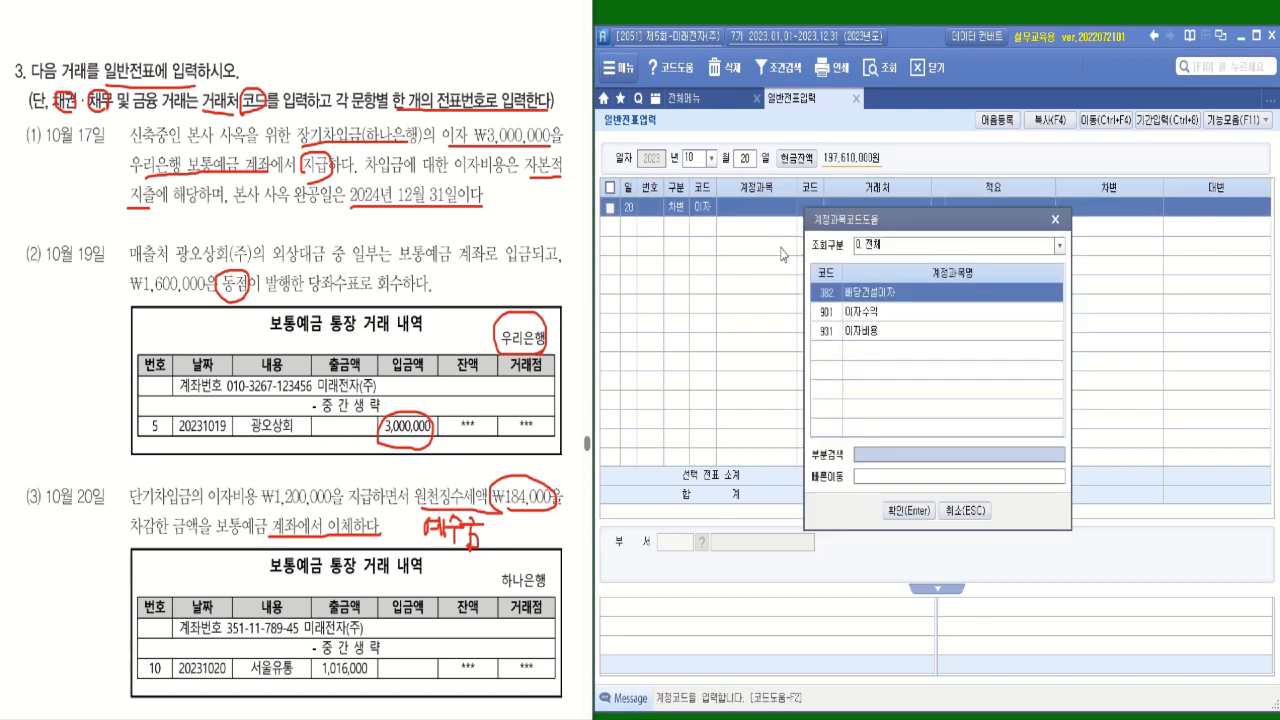
double_click(866, 331)
click(1065, 210)
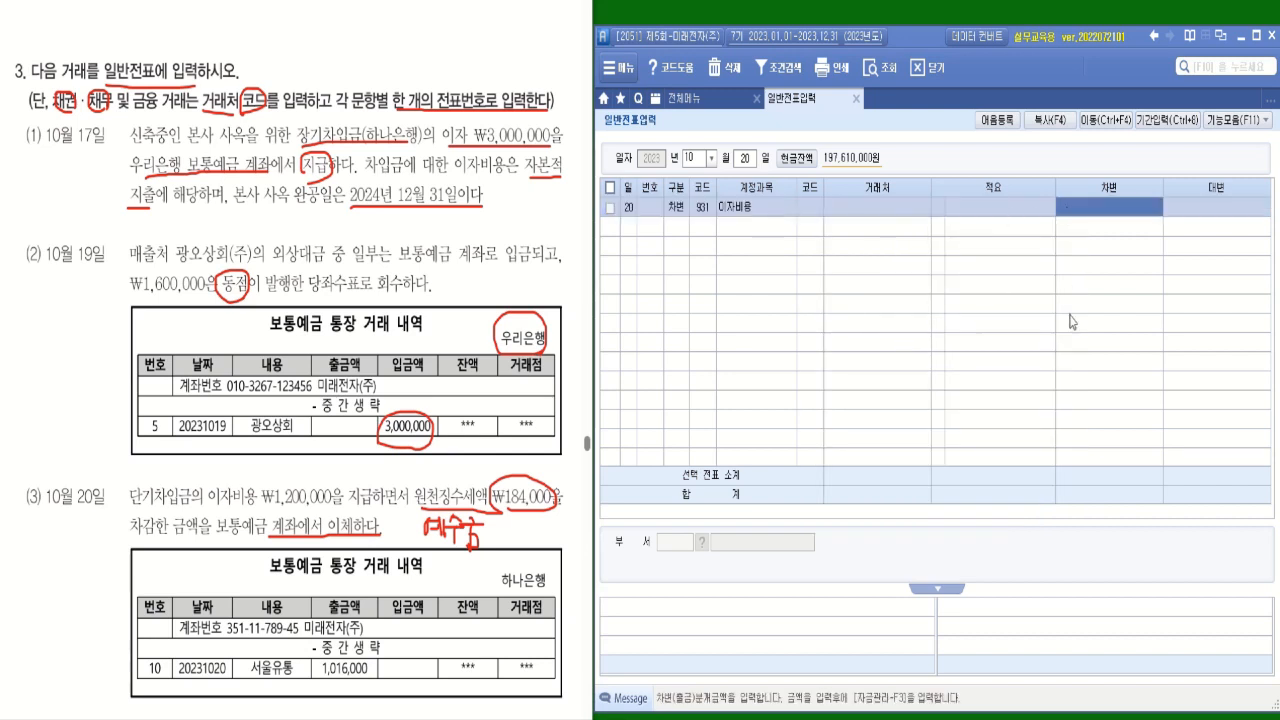
text(1200000)
key(Return)
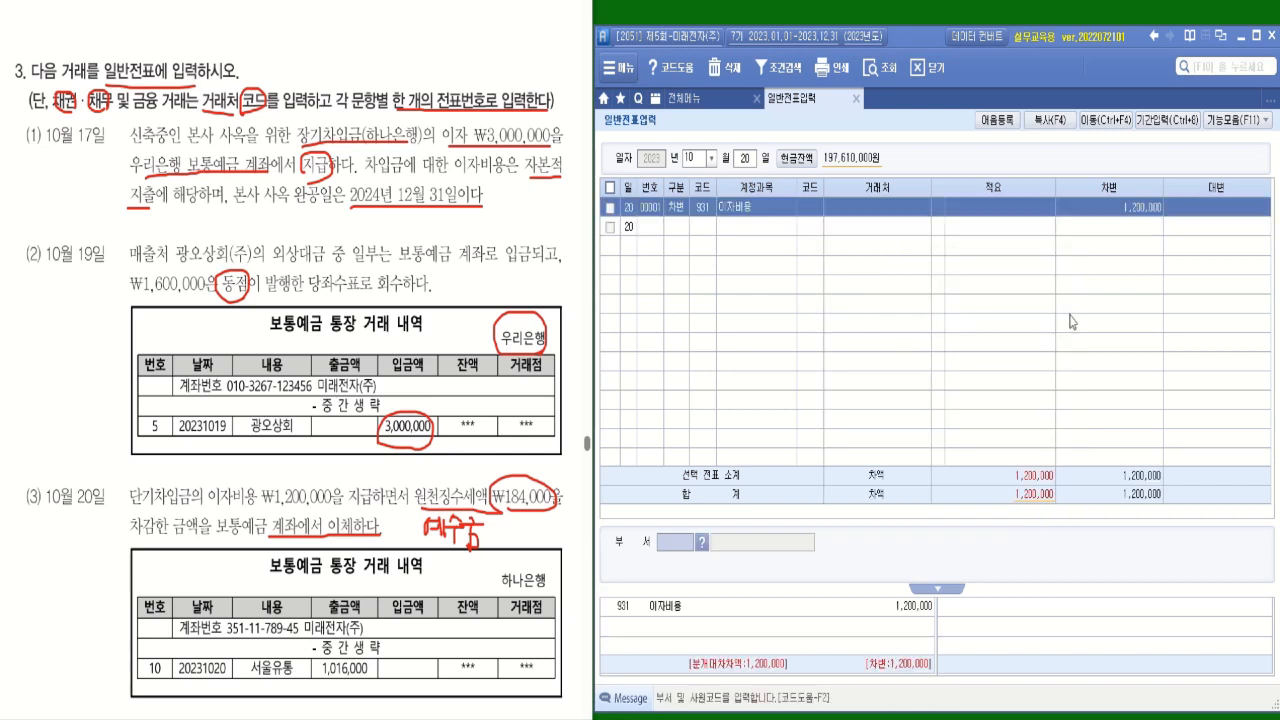
Add a credit (대변) line for account 254 예수금 with no 거래처 and an amount of 184,000.
key(Return)
text(4)
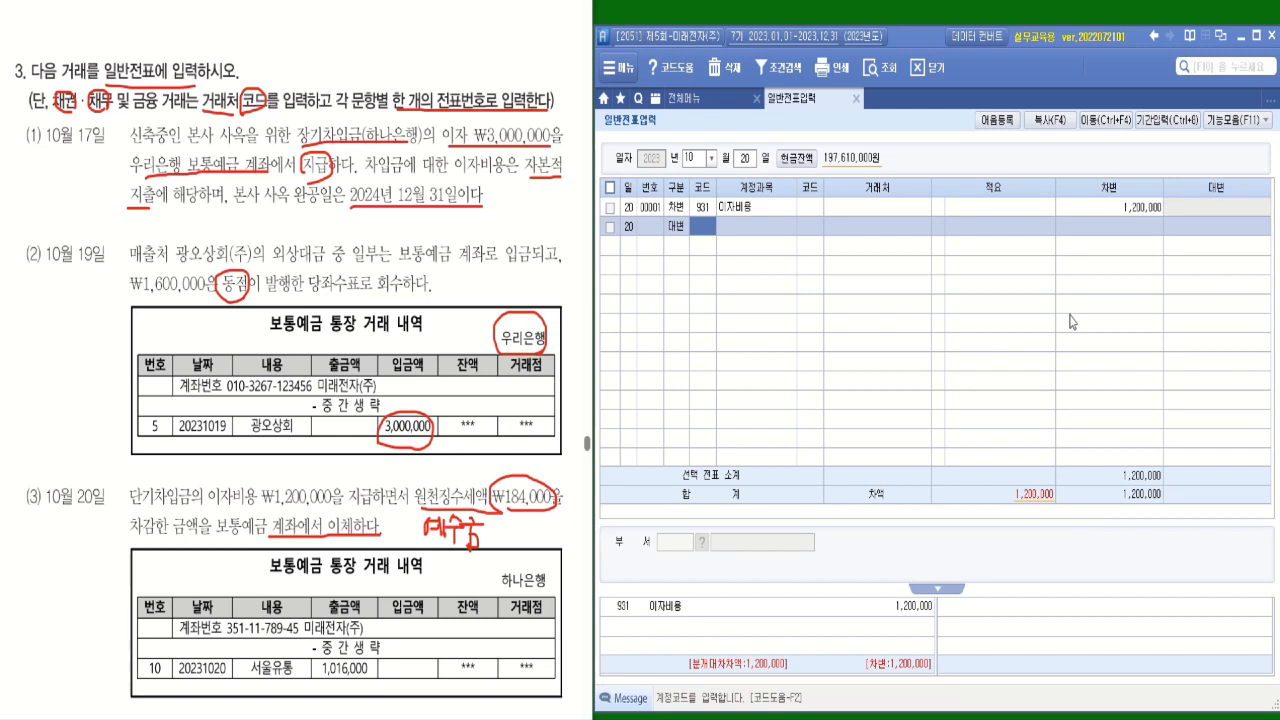
text(예수)
key(Return)
key(Return)
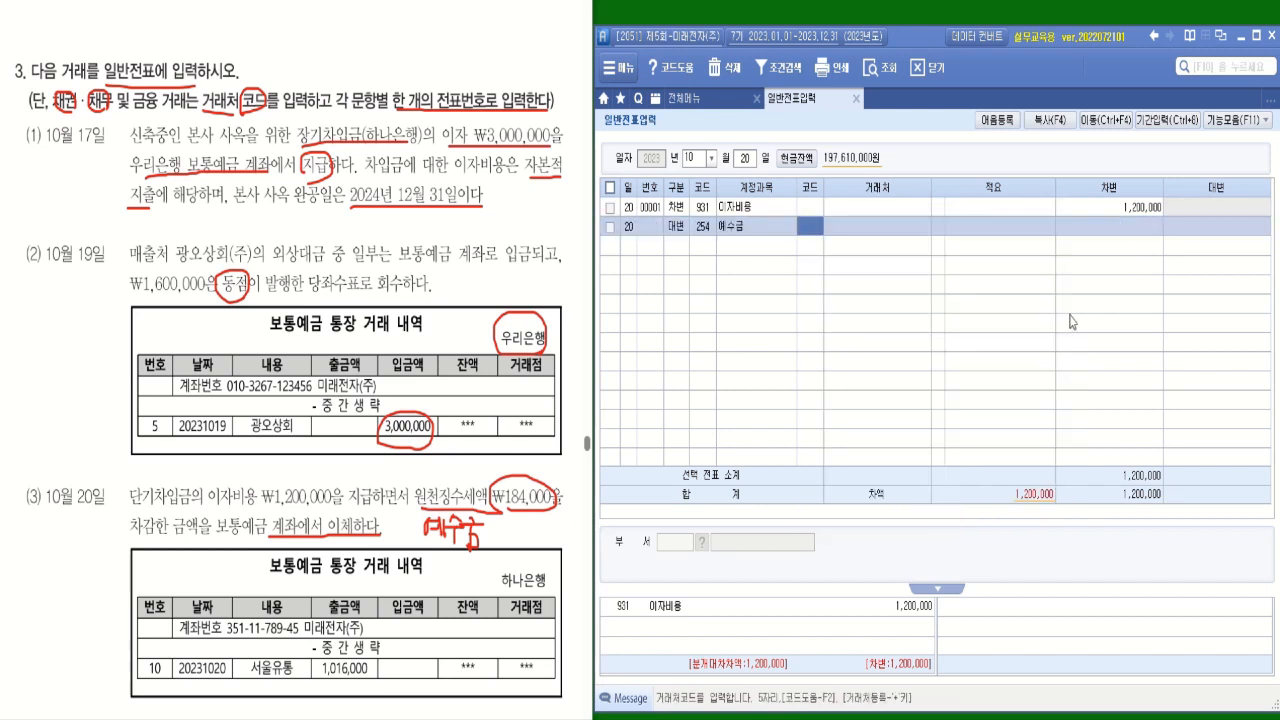
key(Return)
key(Return)
key(Return)
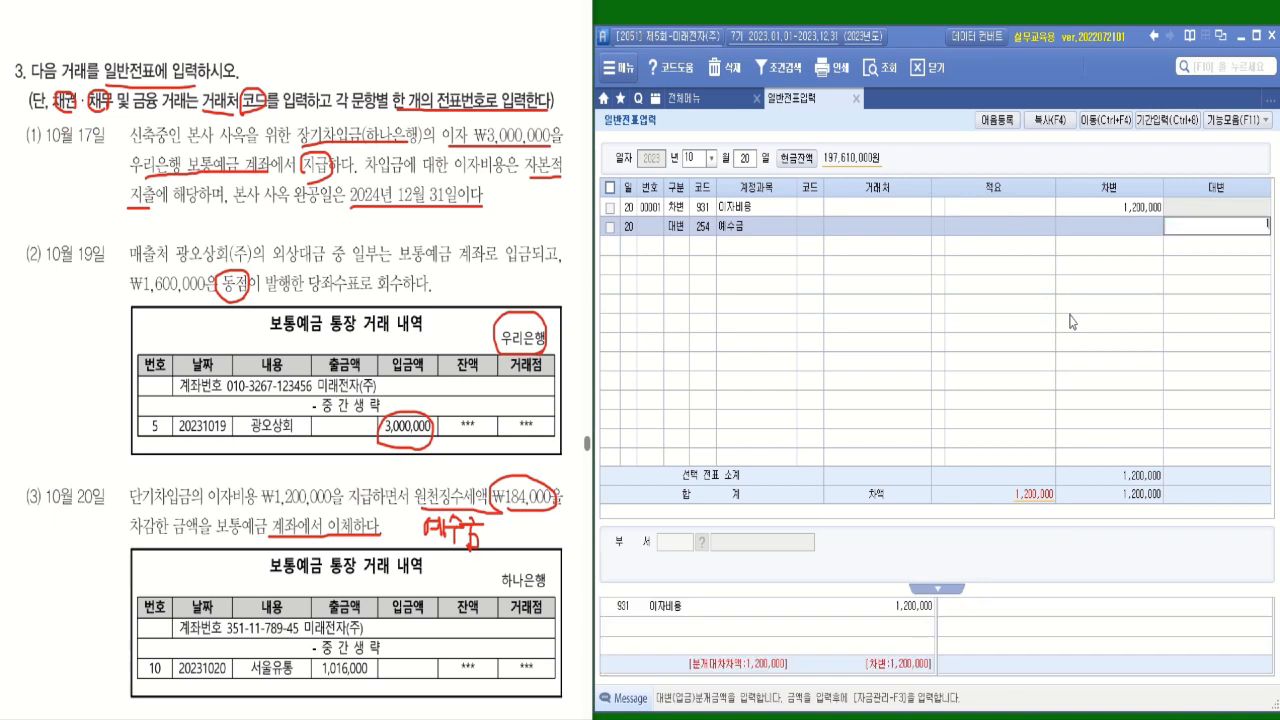
text(1840000)
key(Return)
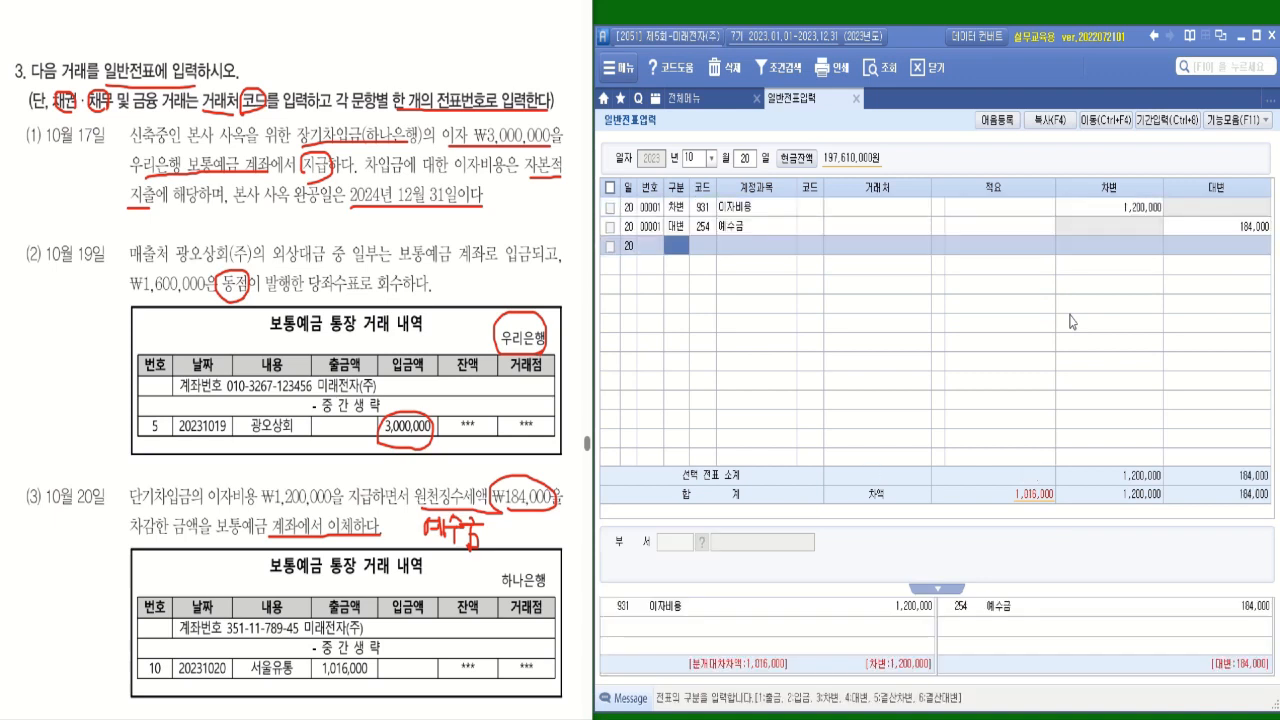
Start a second credit (대변) line in the 10월 20일 voucher with account 103 보통예금.
text(4)
key(Return)
text(103)
key(Return)
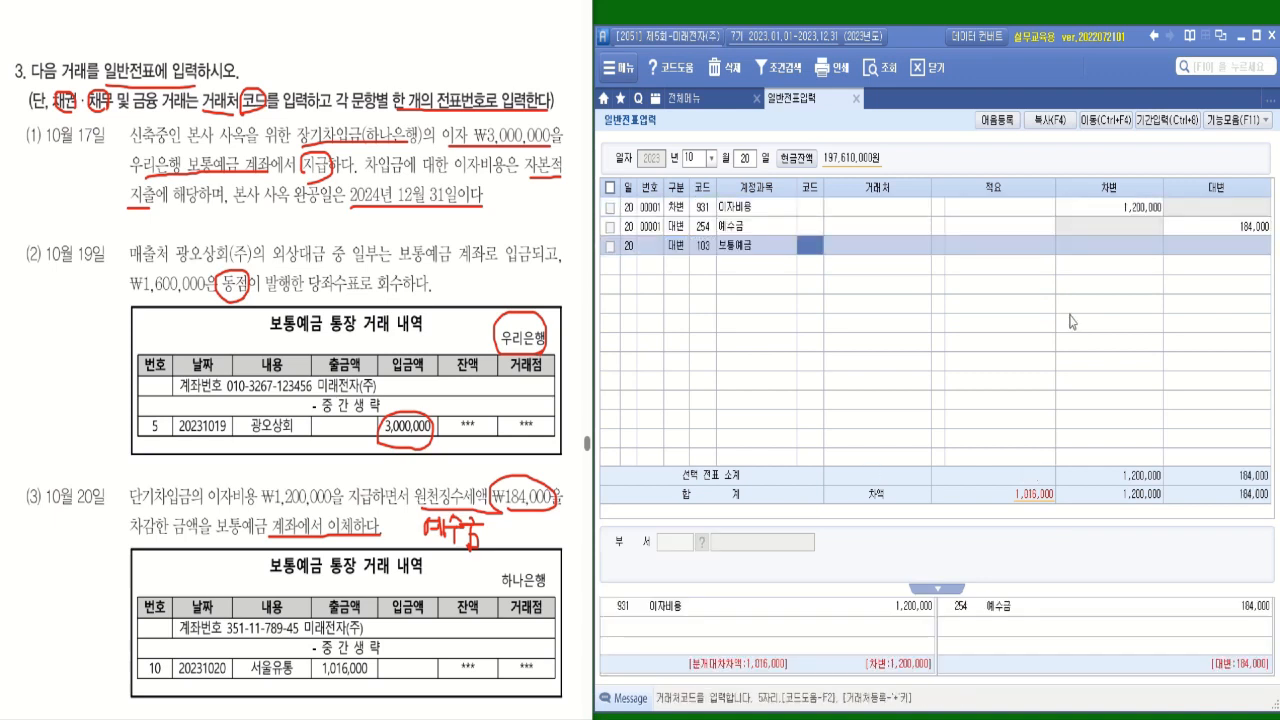
Circle 하나은행 in transaction (3) and complete the 보통예금 line with 거래처 98001 하나은행(보통) and a credit amount of 1,016,000.
mouse_move(546, 588)
mouse_down()
mouse_move(518, 552)
mouse_move(552, 598)
mouse_up()
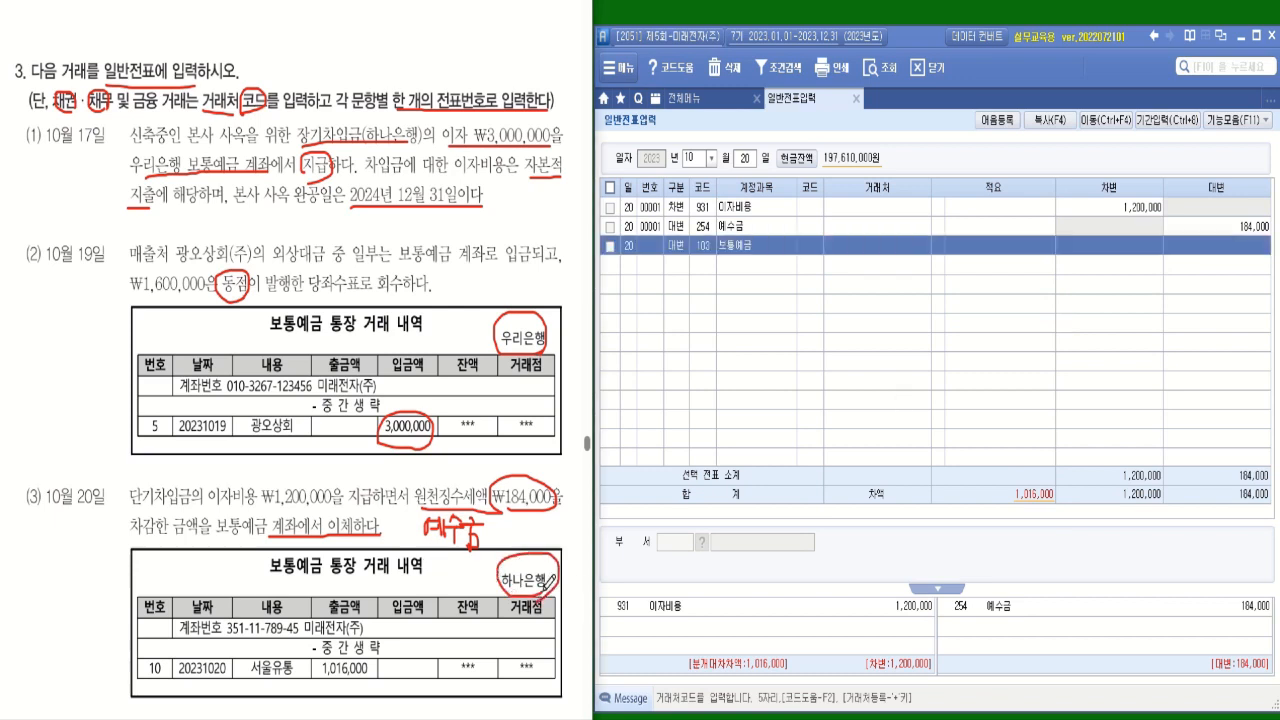
click(818, 248)
text(98001)
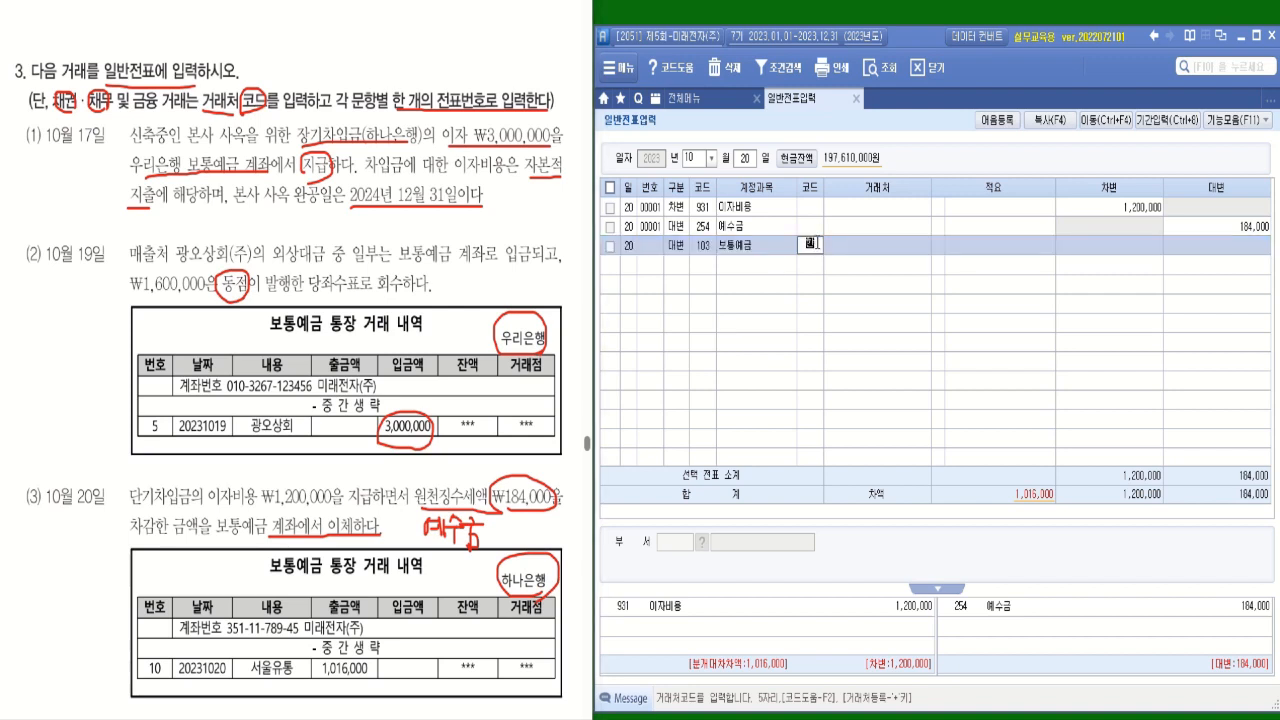
key(Return)
key(Return)
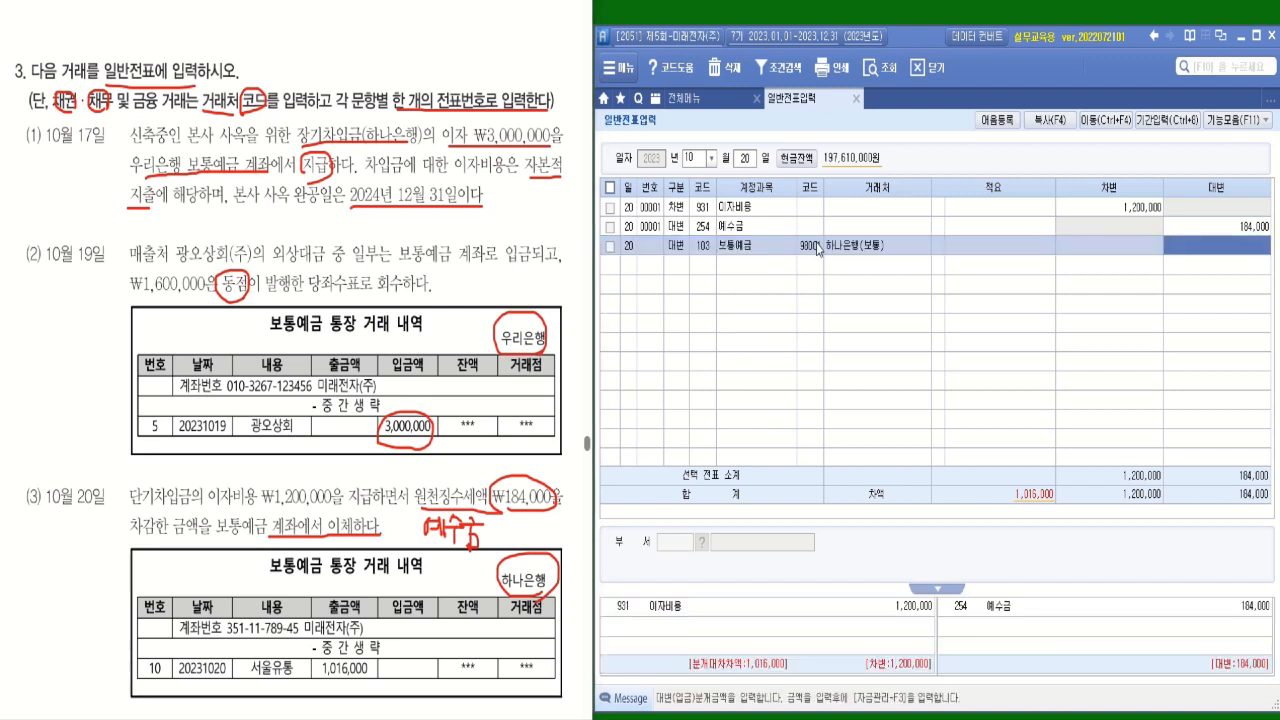
text(1016000)
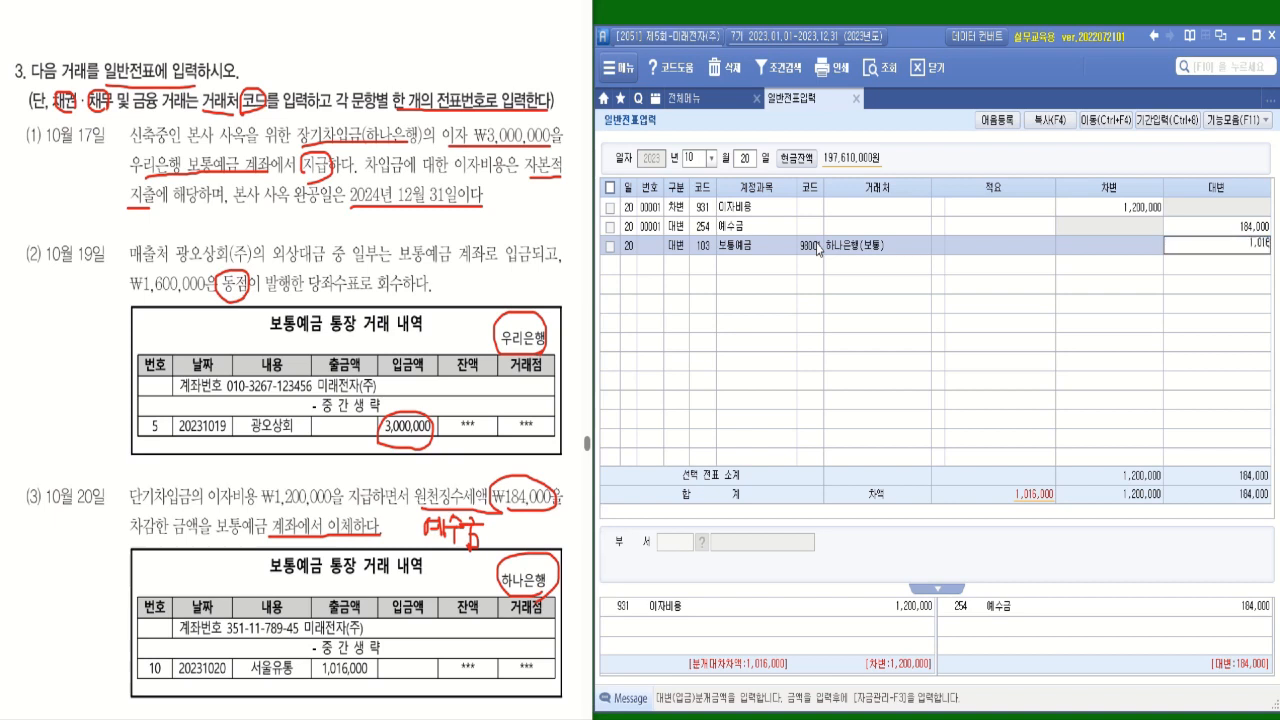
key(Return)
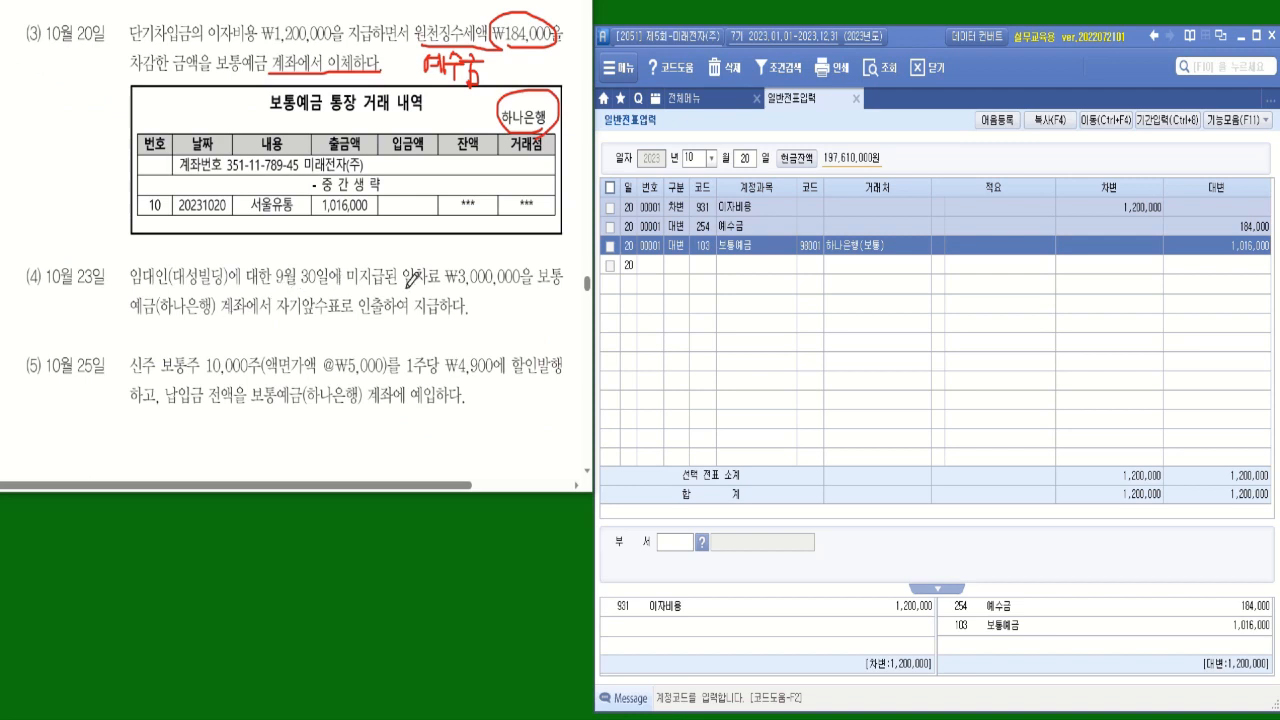
Underline the unpaid rent wording with ₩3,000,000 in transaction (4) and set the voucher date to 10월 23일.
drag(352, 287, 542, 287)
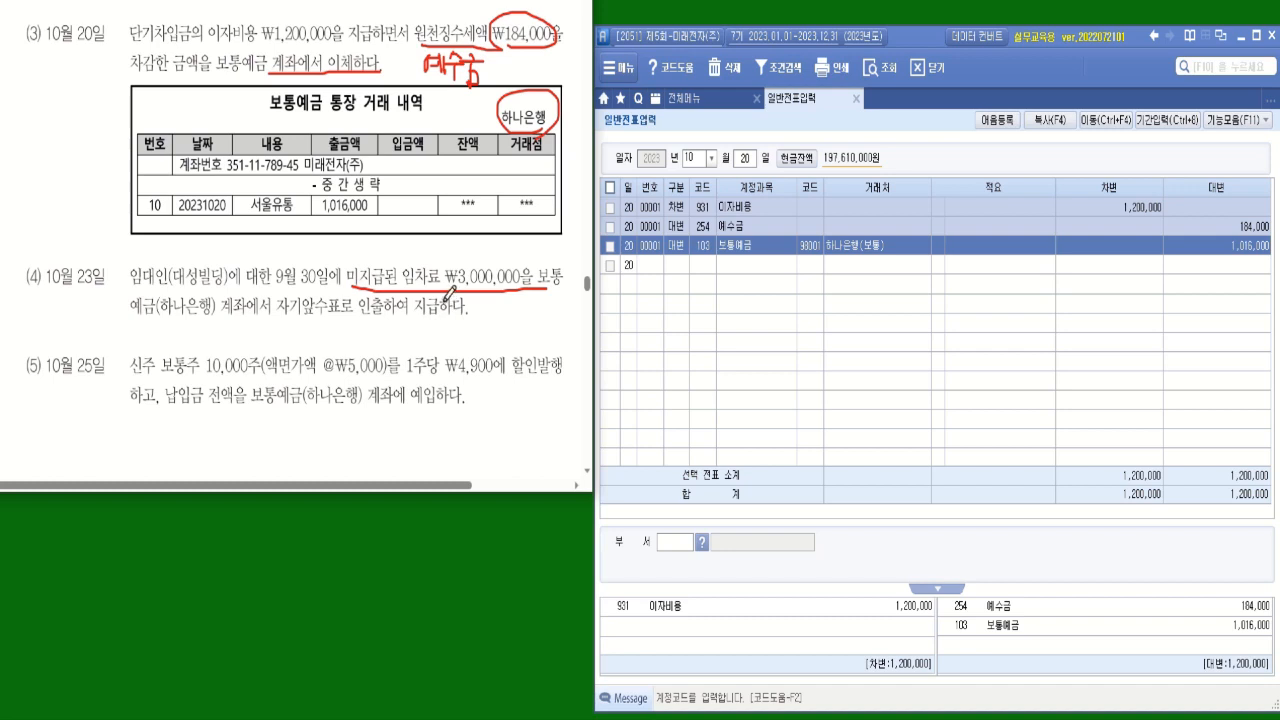
click(748, 161)
text(23)
key(Return)
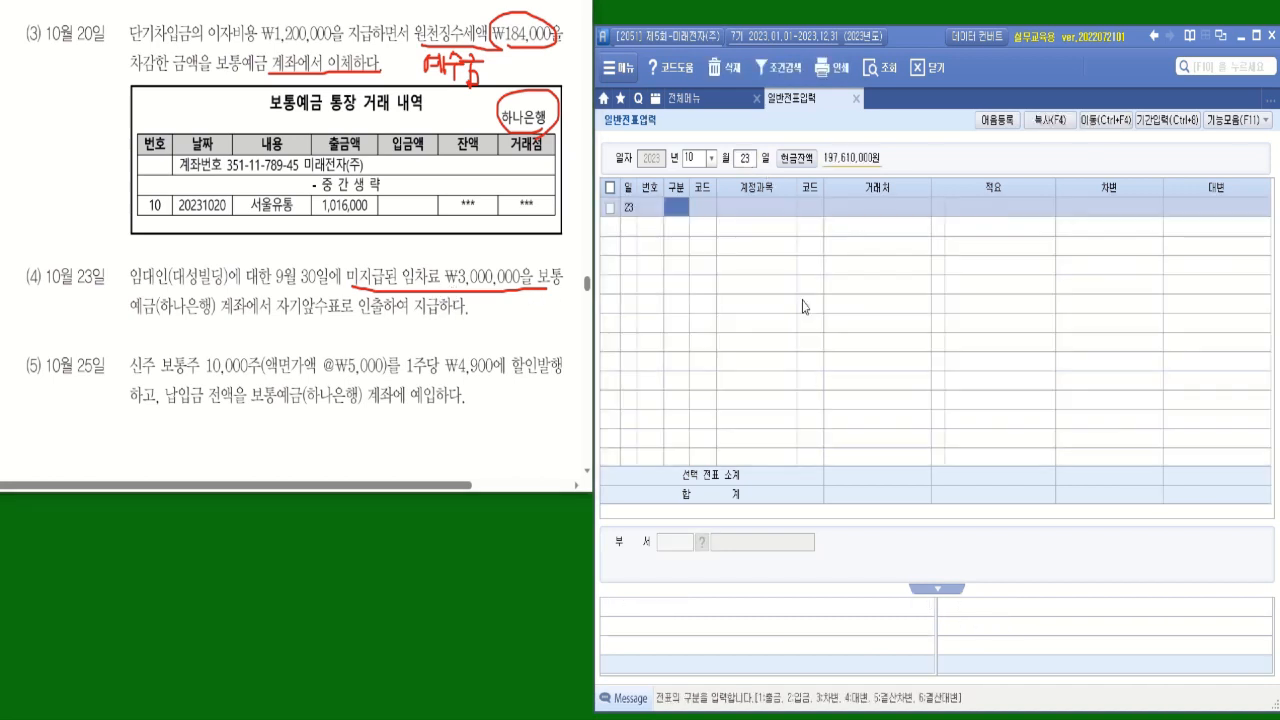
Look up the vouchers of 9월 30일 to examine how the unpaid rent was recorded.
click(712, 160)
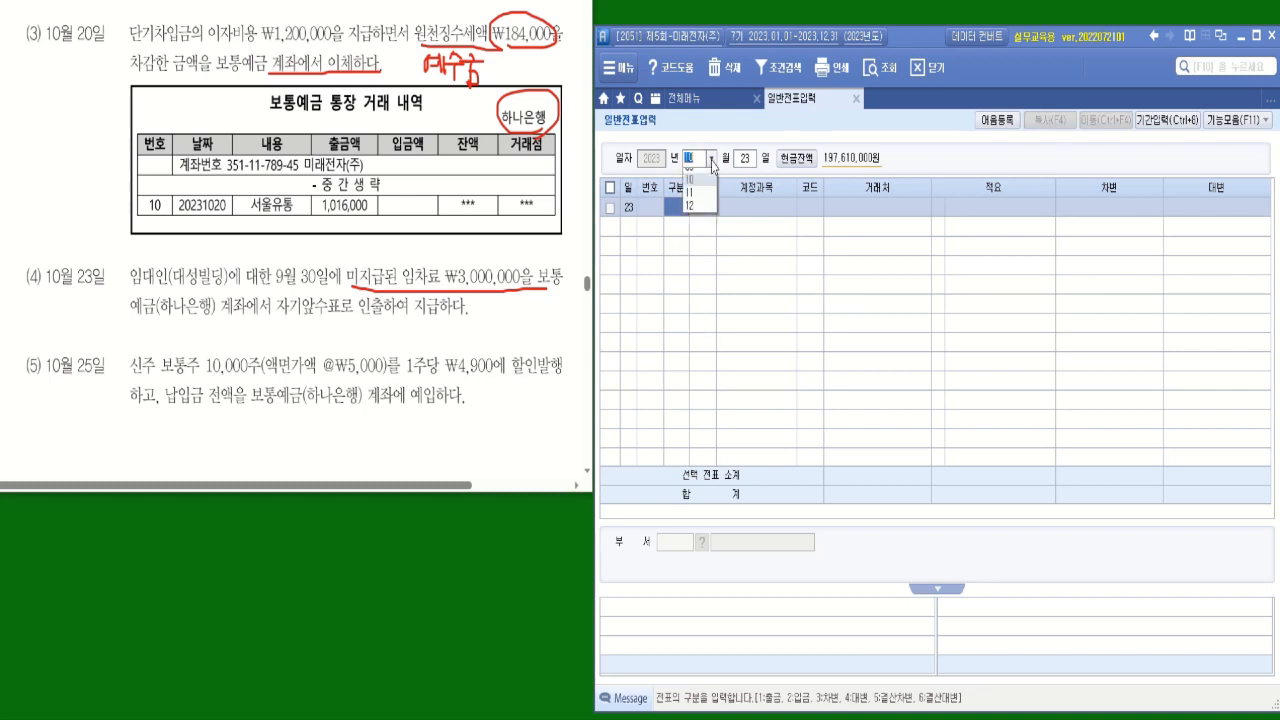
click(713, 279)
text(30)
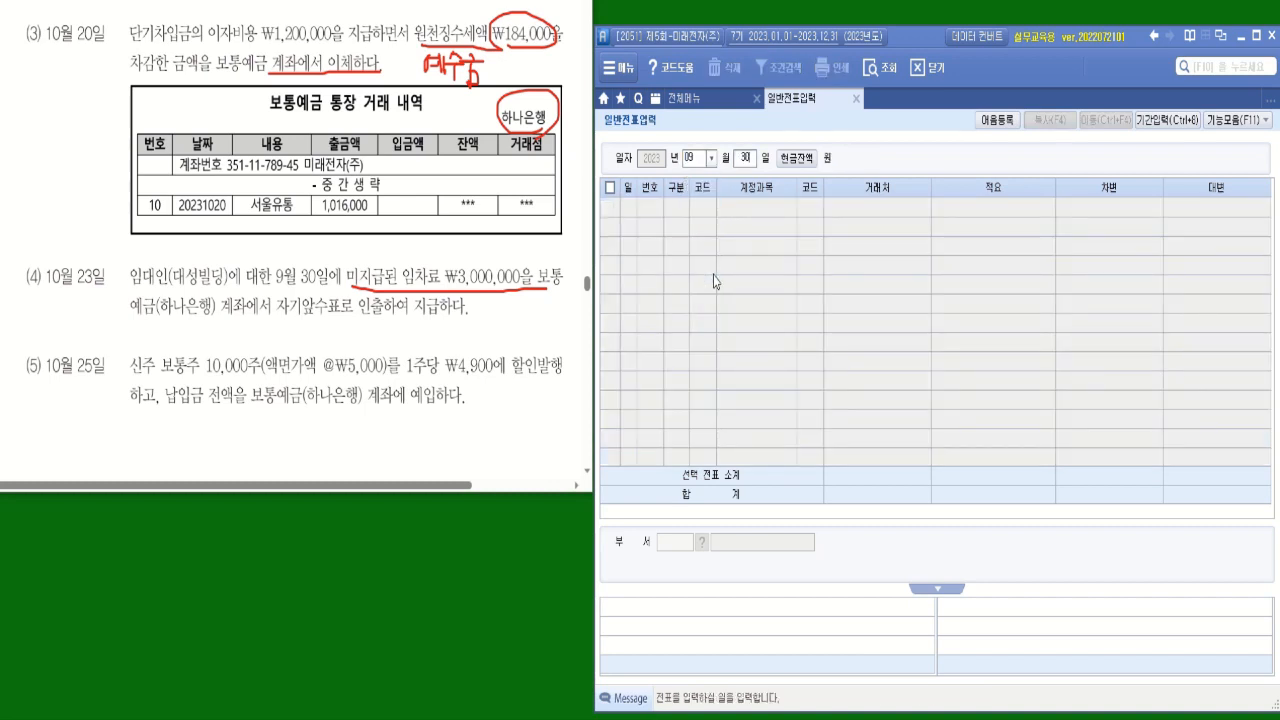
key(Return)
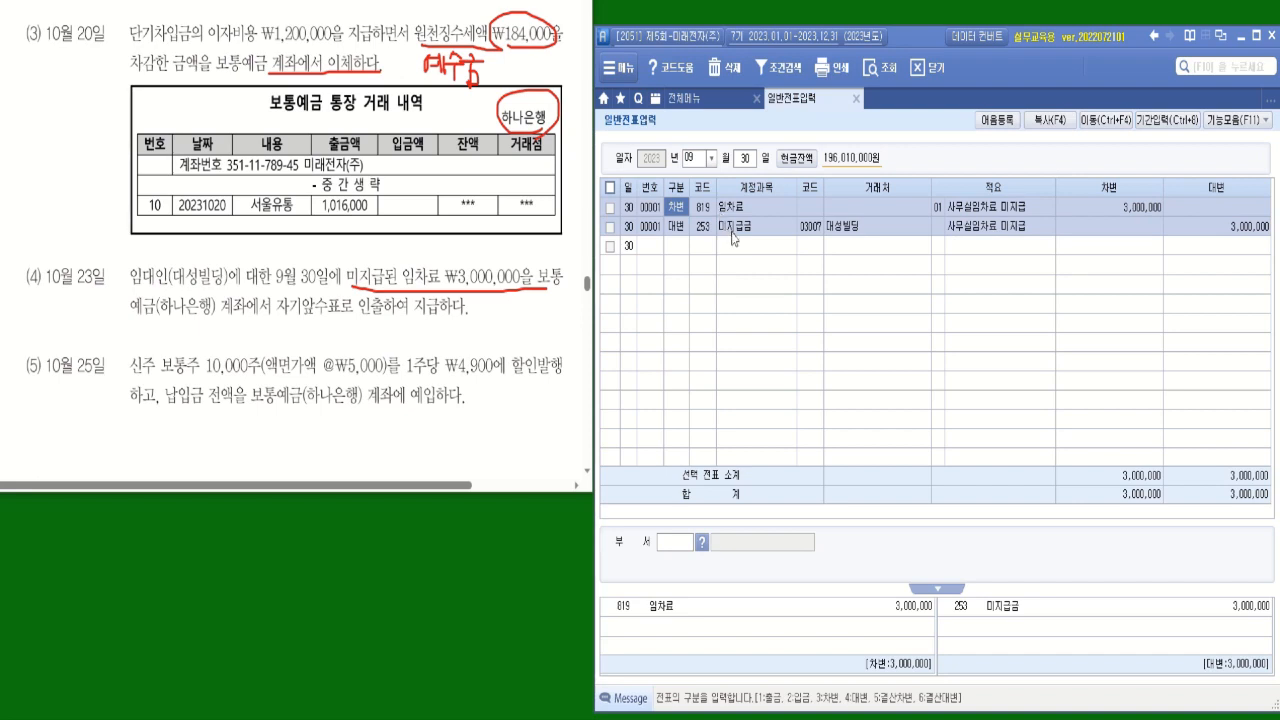
key(Down)
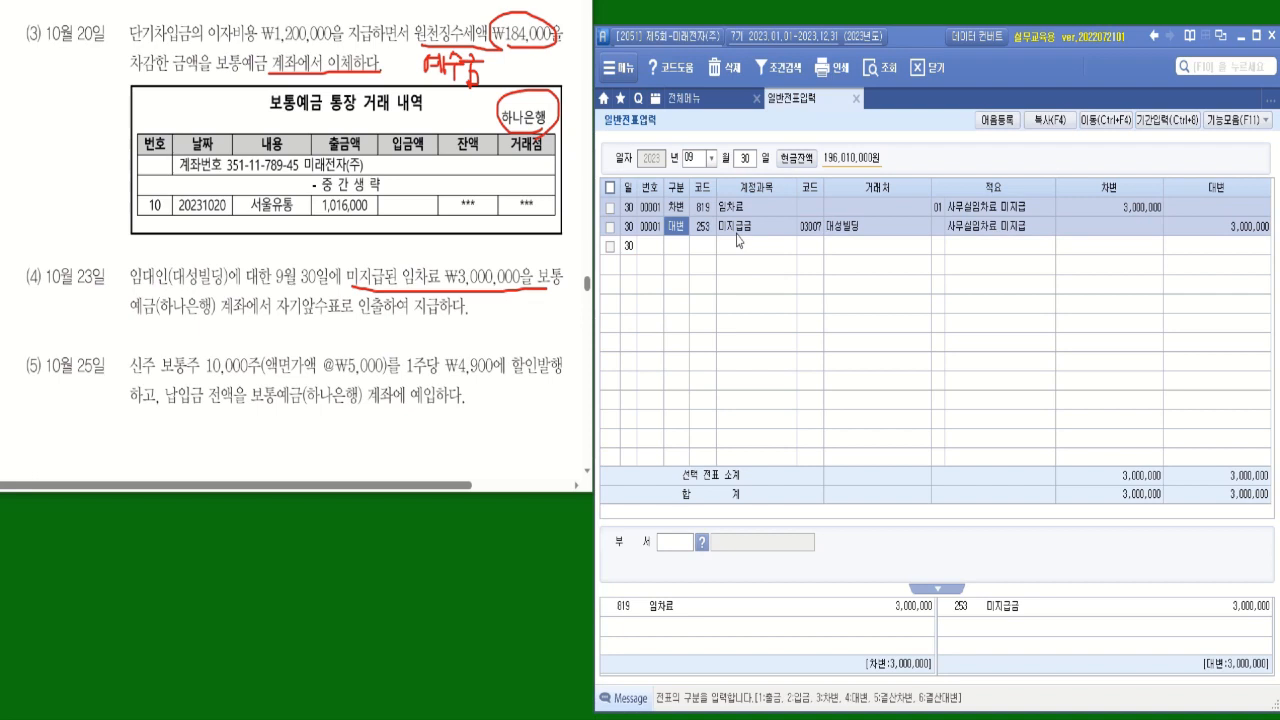
Return the voucher date to 10월 23일 and start a debit (차변) line with account 253 미지급금.
click(711, 158)
click(700, 292)
text(23)
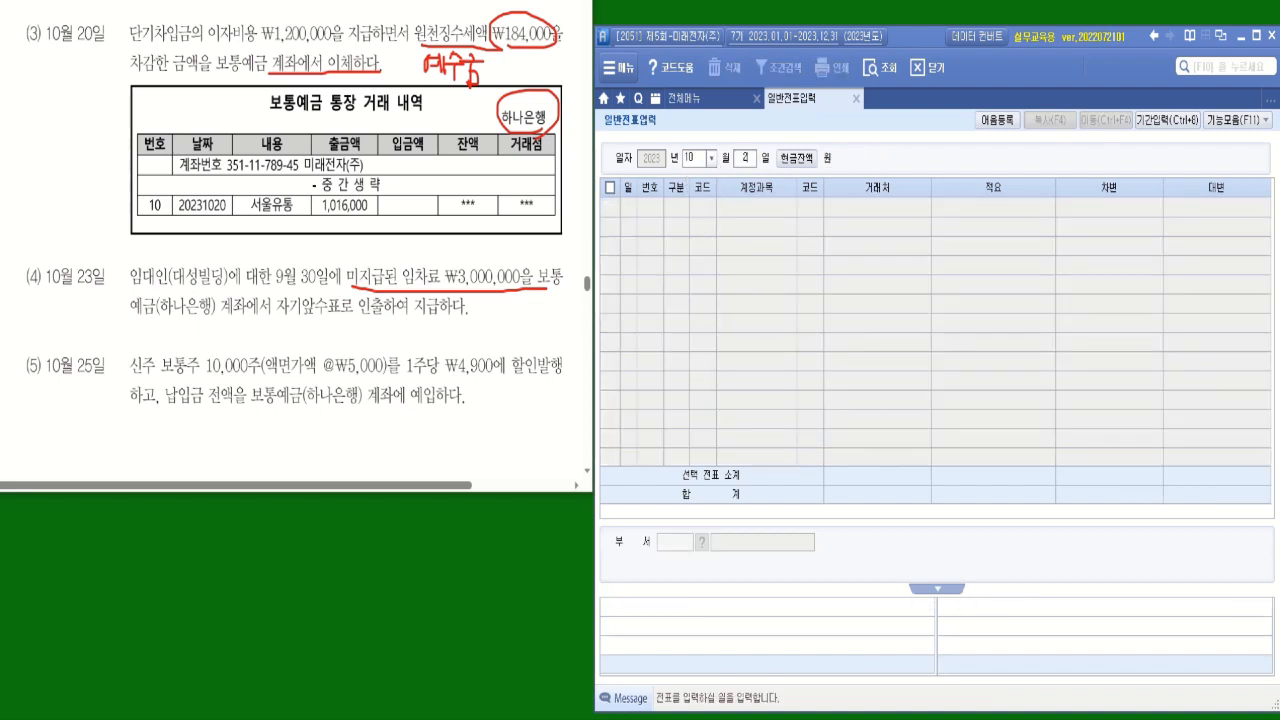
key(Return)
text(3)
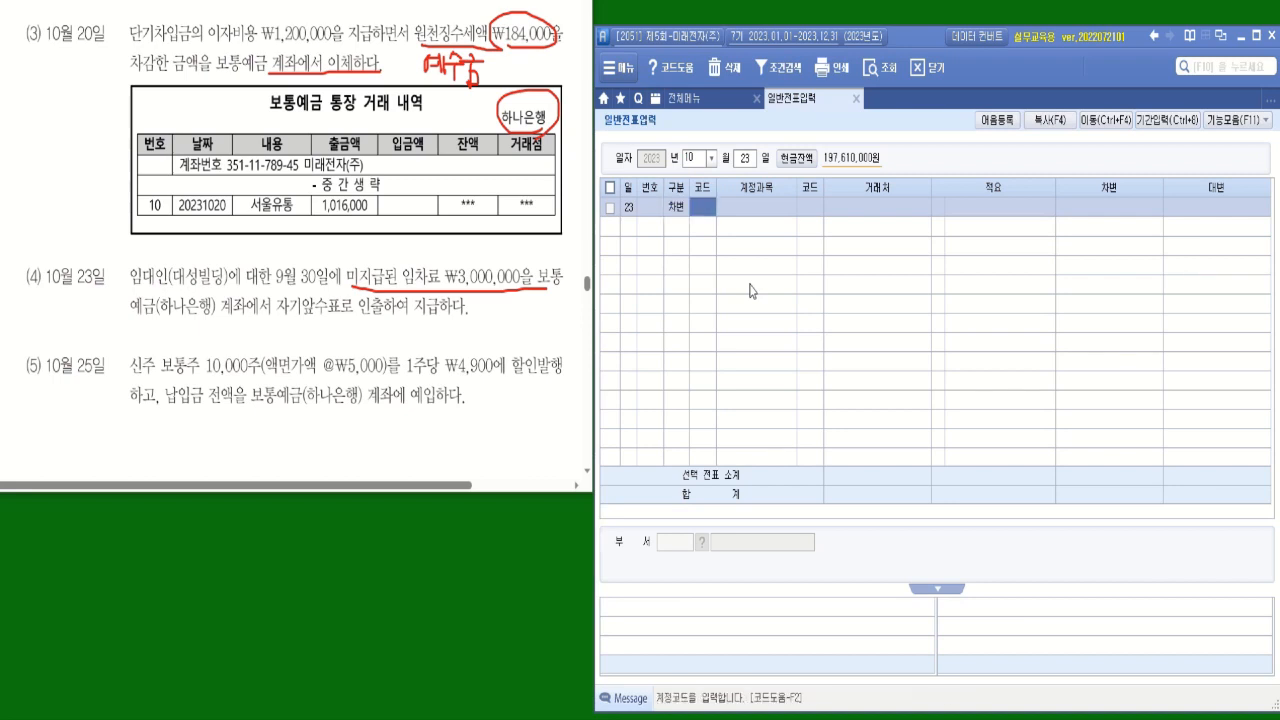
text(미지)
key(Return)
key(Return)
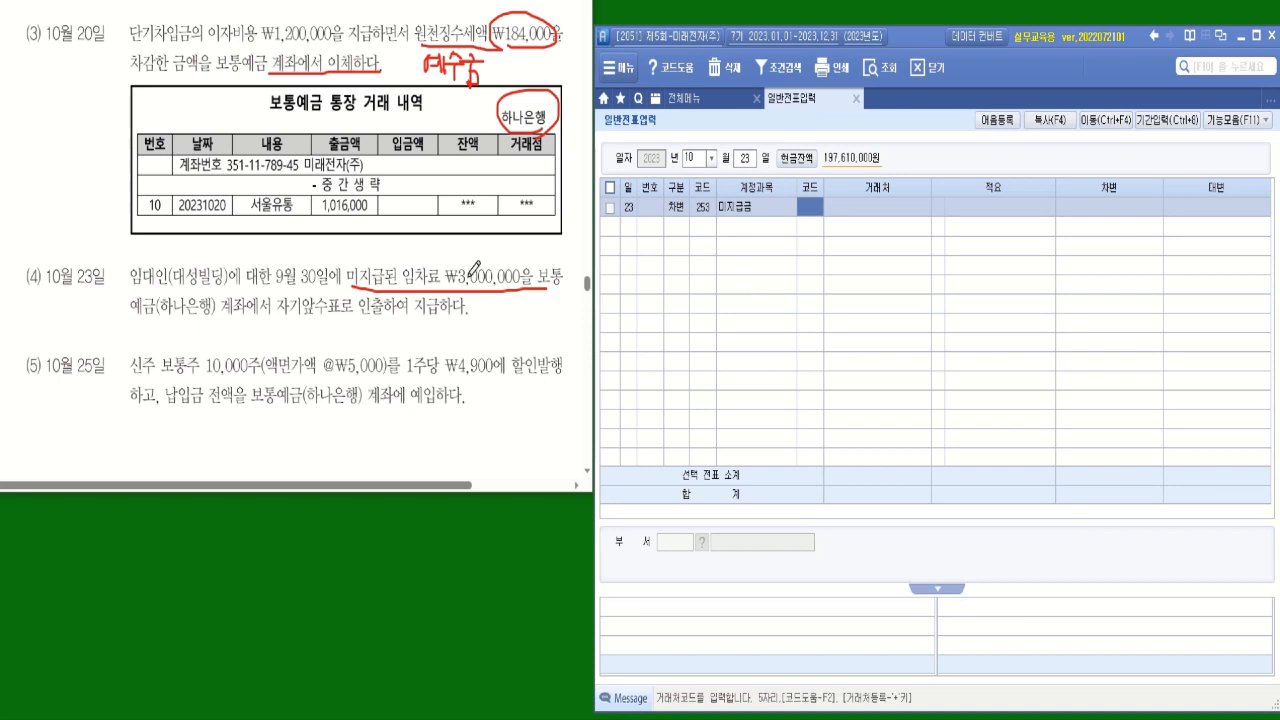
Set the 미지급금 line's 거래처 to 대성빌딩 and enter a debit amount of 3,000,000.
text(ㄷㅐ)
key(Return)
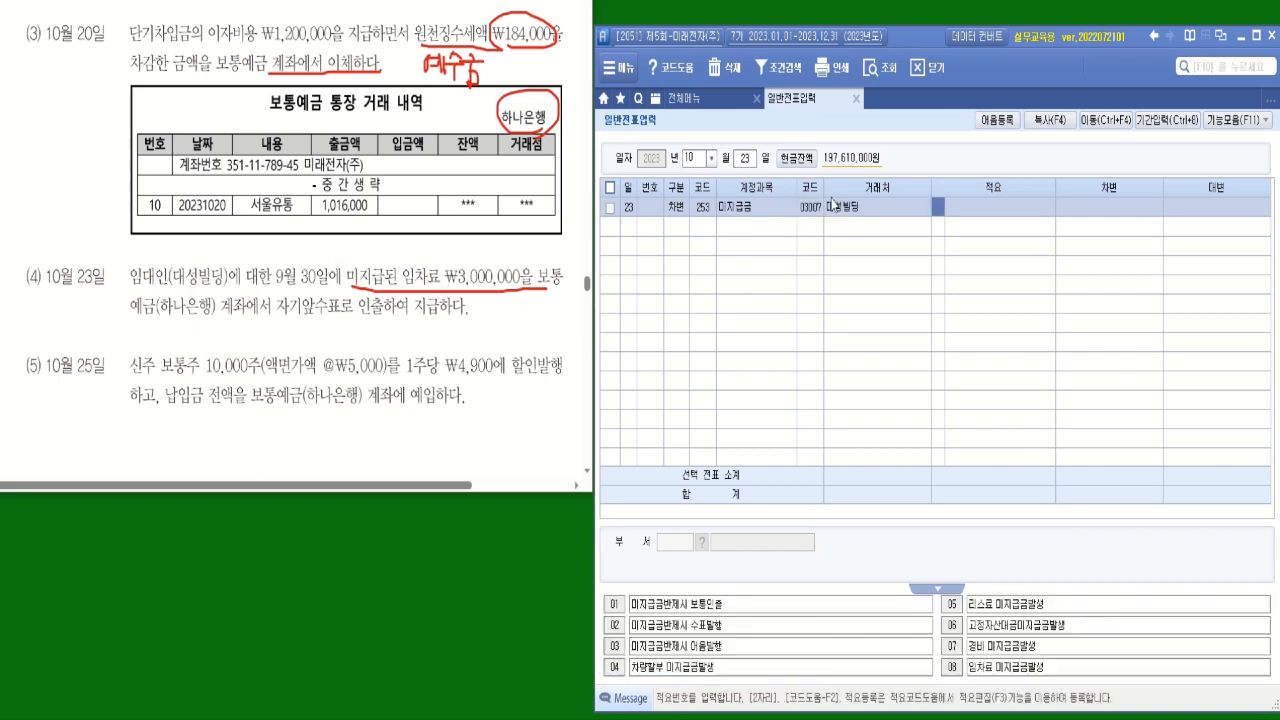
key(Return)
text(3000000)
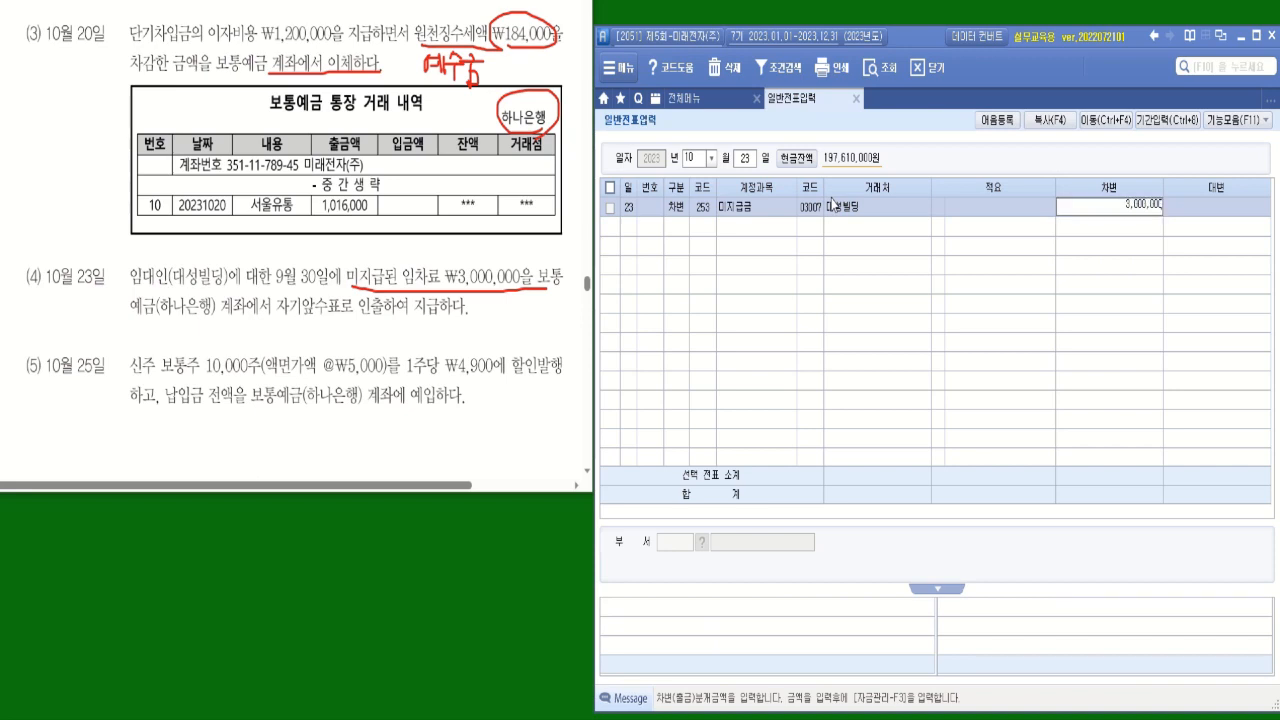
key(Return)
Add a credit (대변) line for account 103 보통예금 with 거래처 하나은행(보통) and an amount of 3,000,000.
text(4)
key(Return)
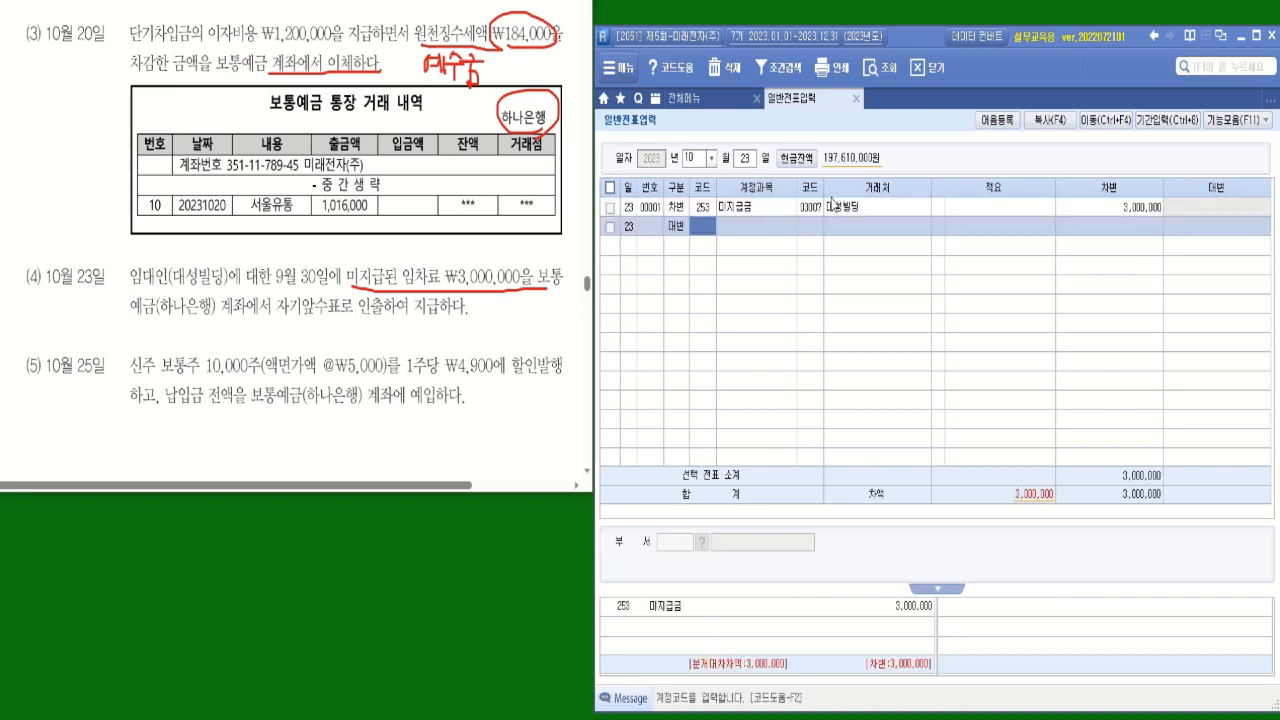
text(103)
key(Return)
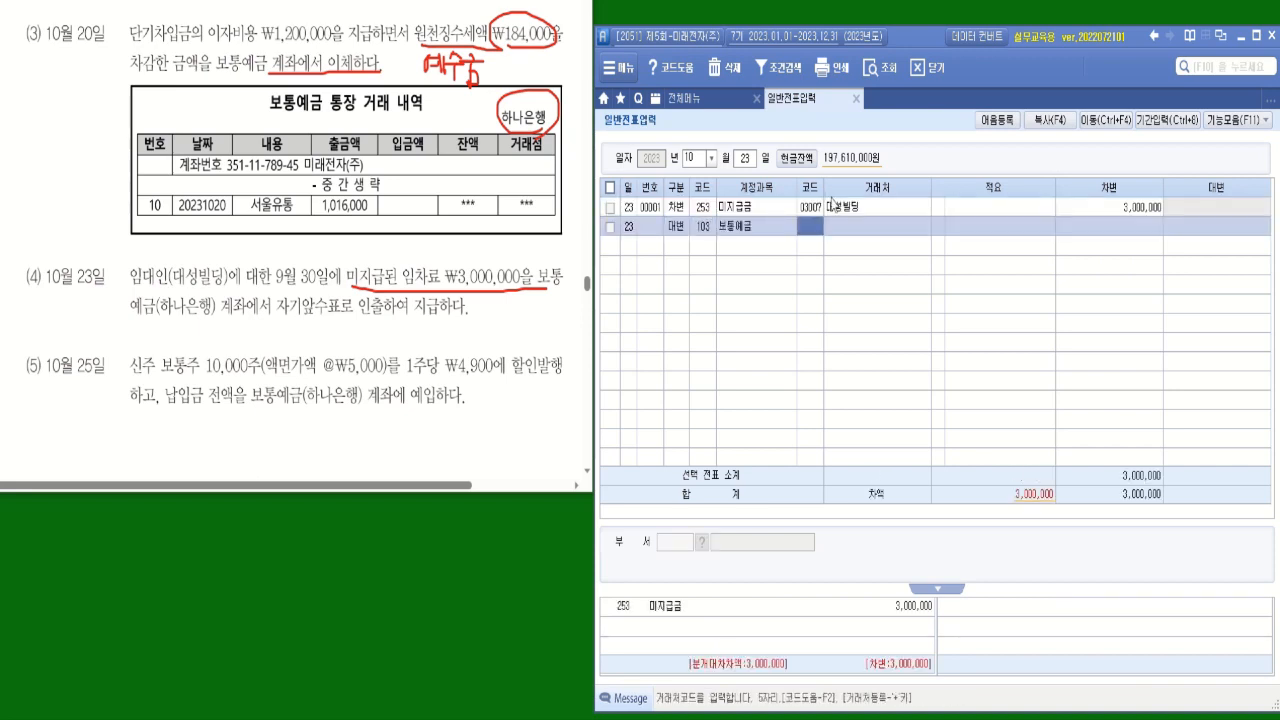
text(하나)
key(Return)
key(Return)
key(Return)
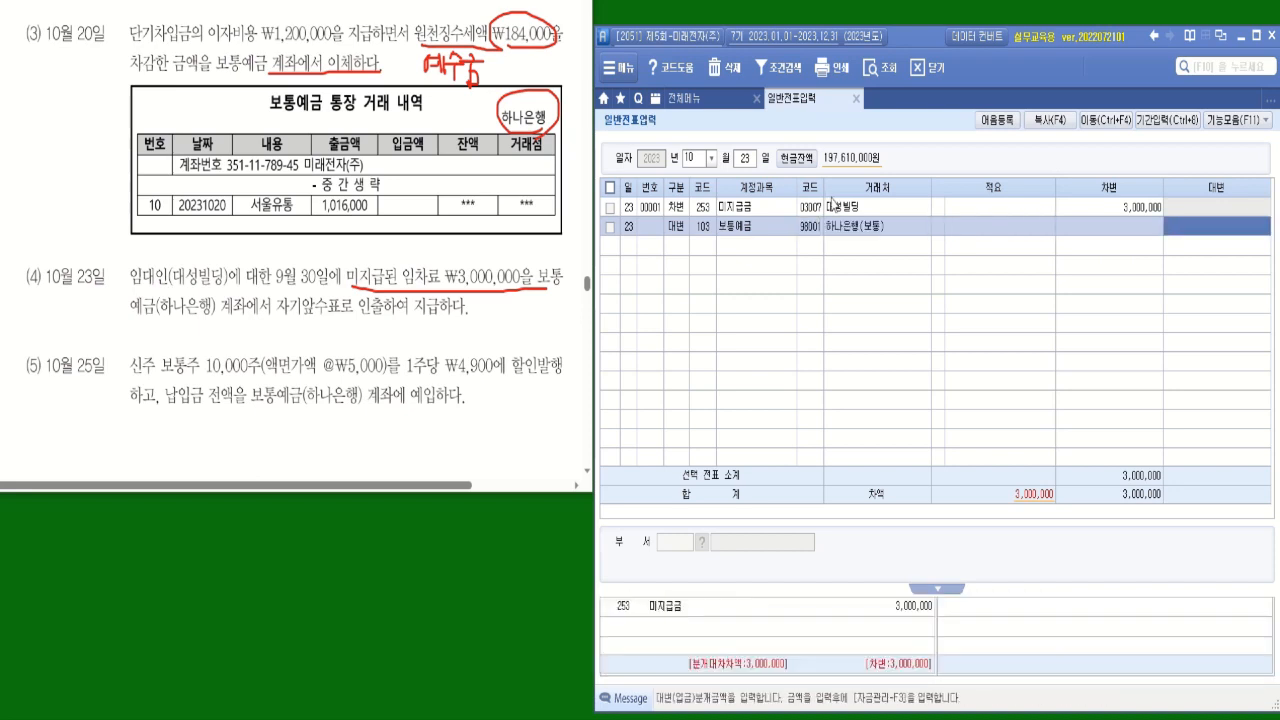
text(3,000,000)
key(Return)
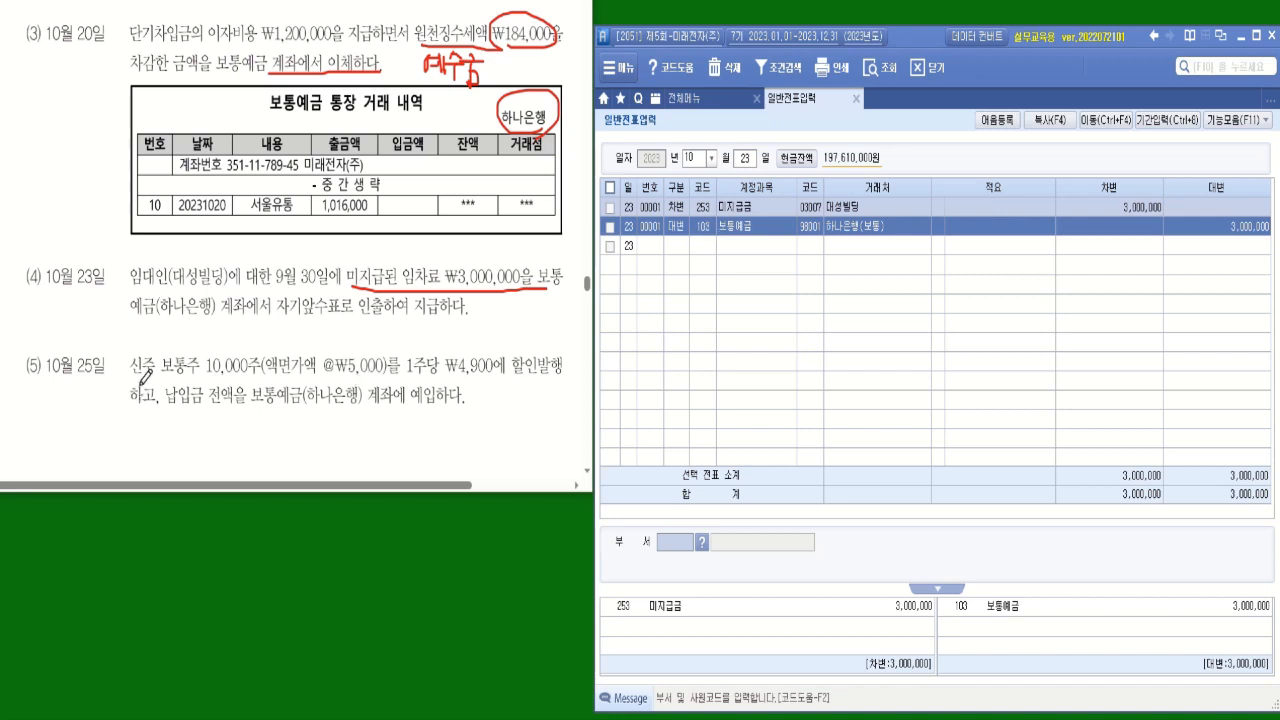
Underline 보통주 10,000주, @₩5,000 and 할인발행 in transaction (5) and circle ₩4,900.
drag(163, 378, 398, 380)
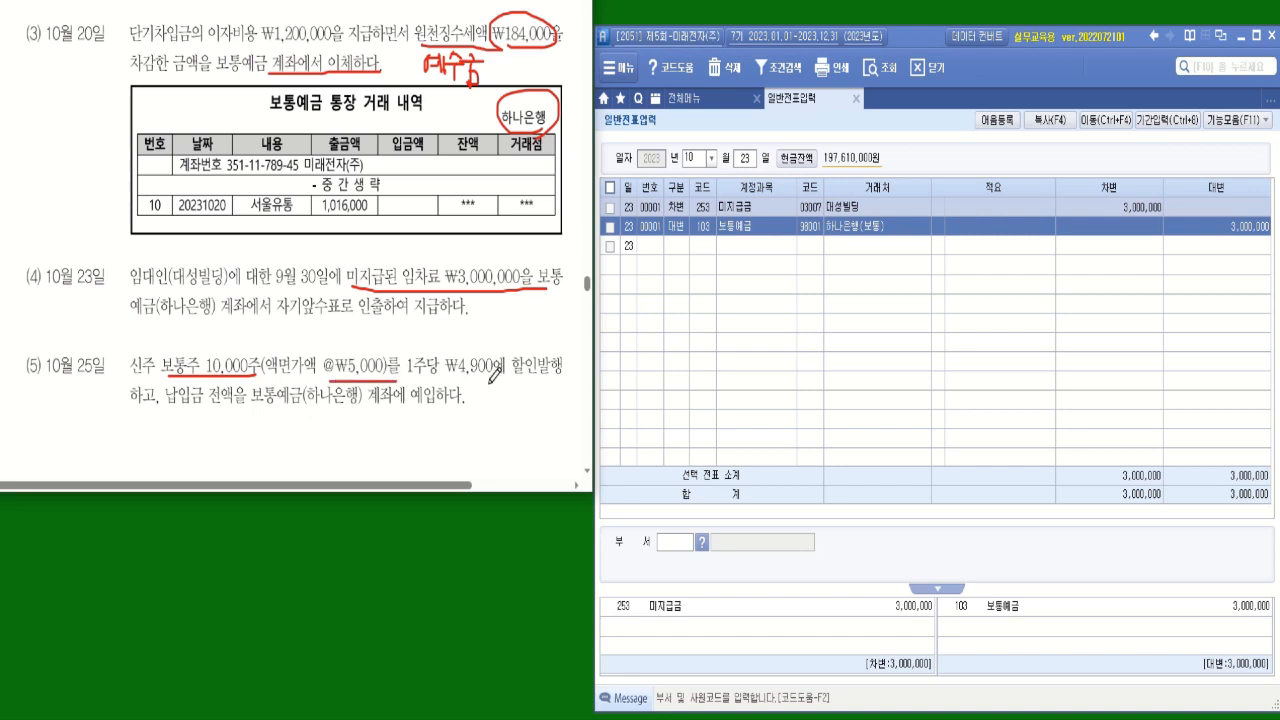
mouse_move(494, 378)
mouse_down()
mouse_move(452, 362)
mouse_move(500, 340)
mouse_move(498, 384)
mouse_move(562, 377)
mouse_up()
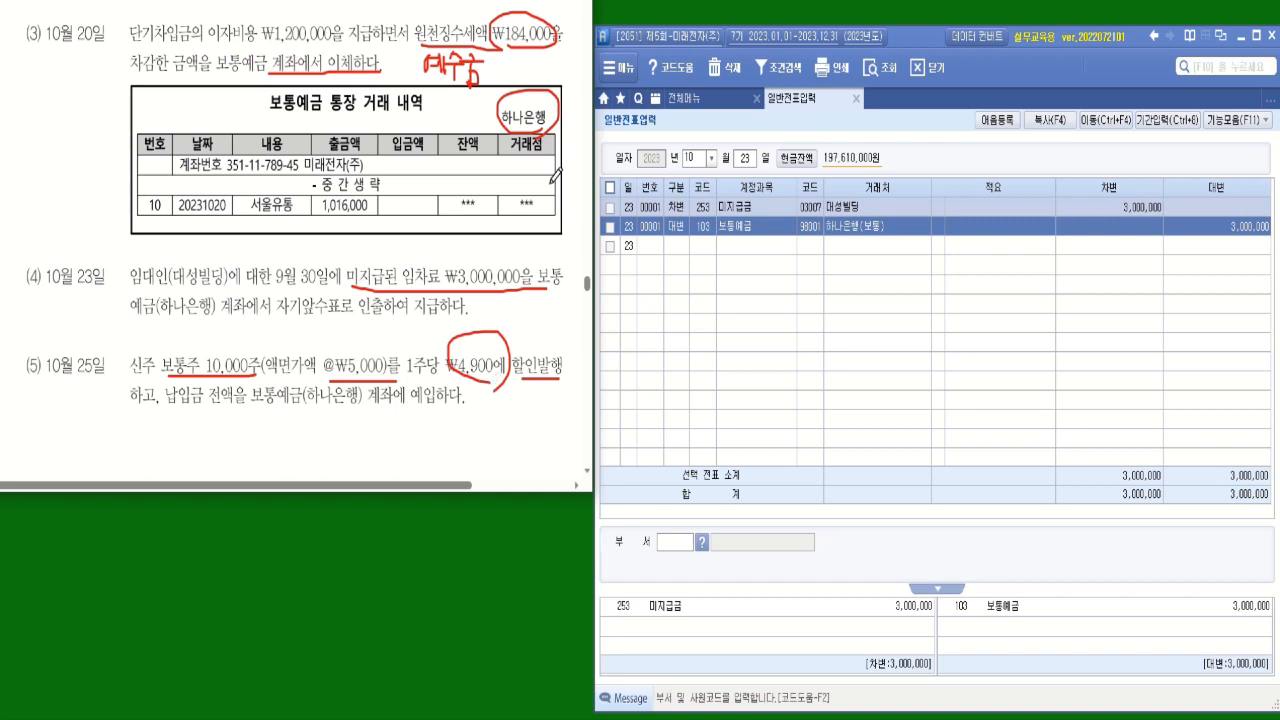
Look up the 합계잔액시산표 as of 10월 25일 to examine the 주식발행초과금 credit balance.
click(696, 106)
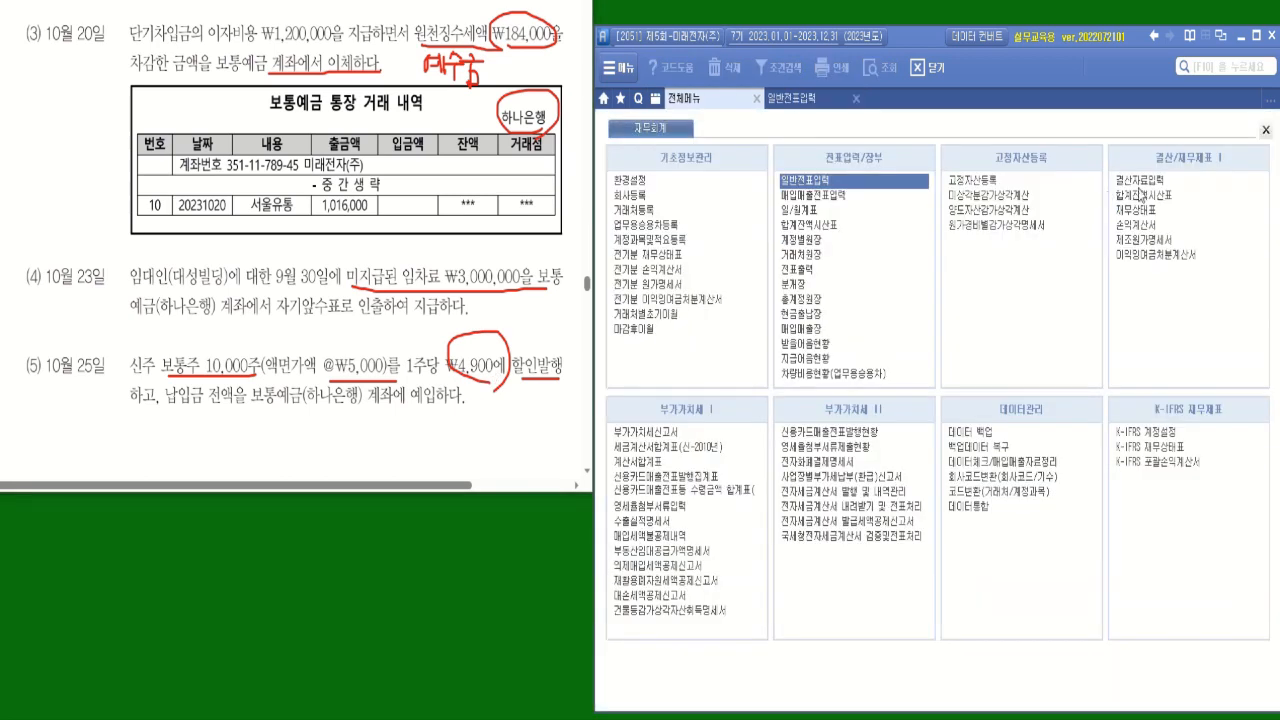
click(1146, 198)
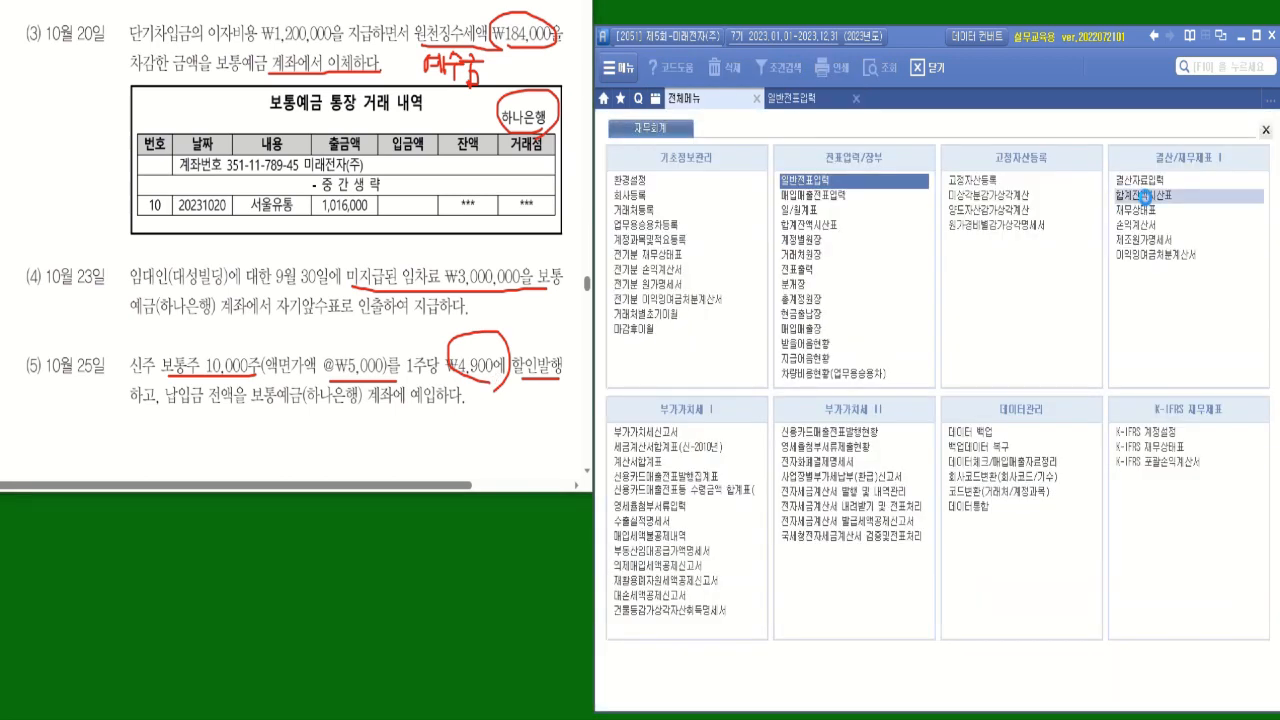
click(715, 180)
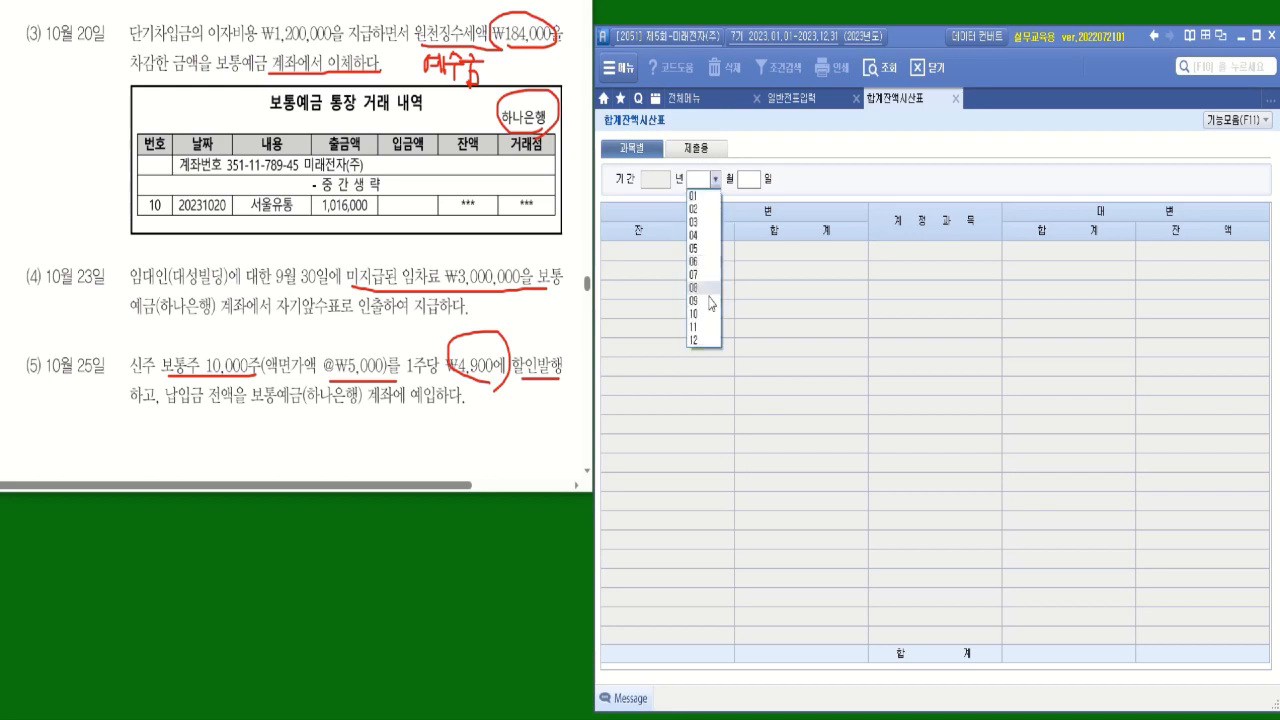
click(707, 318)
text(25)
key(Return)
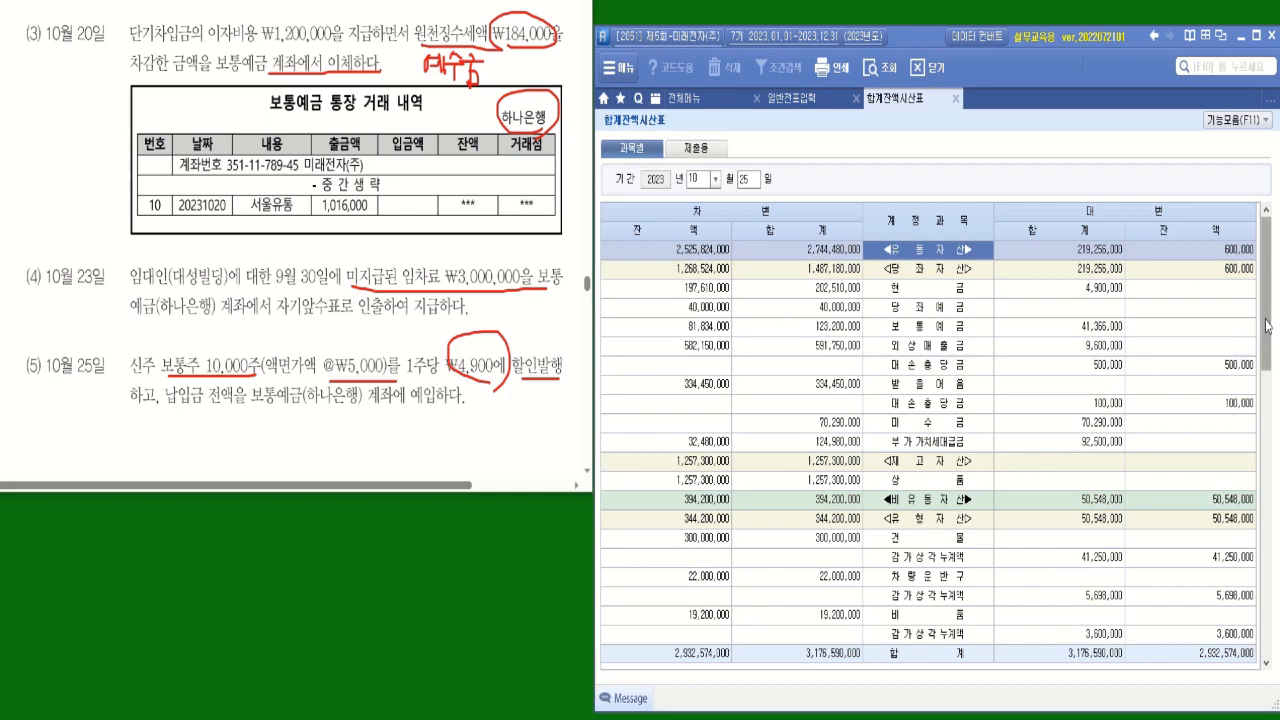
drag(1269, 328, 1270, 568)
click(922, 405)
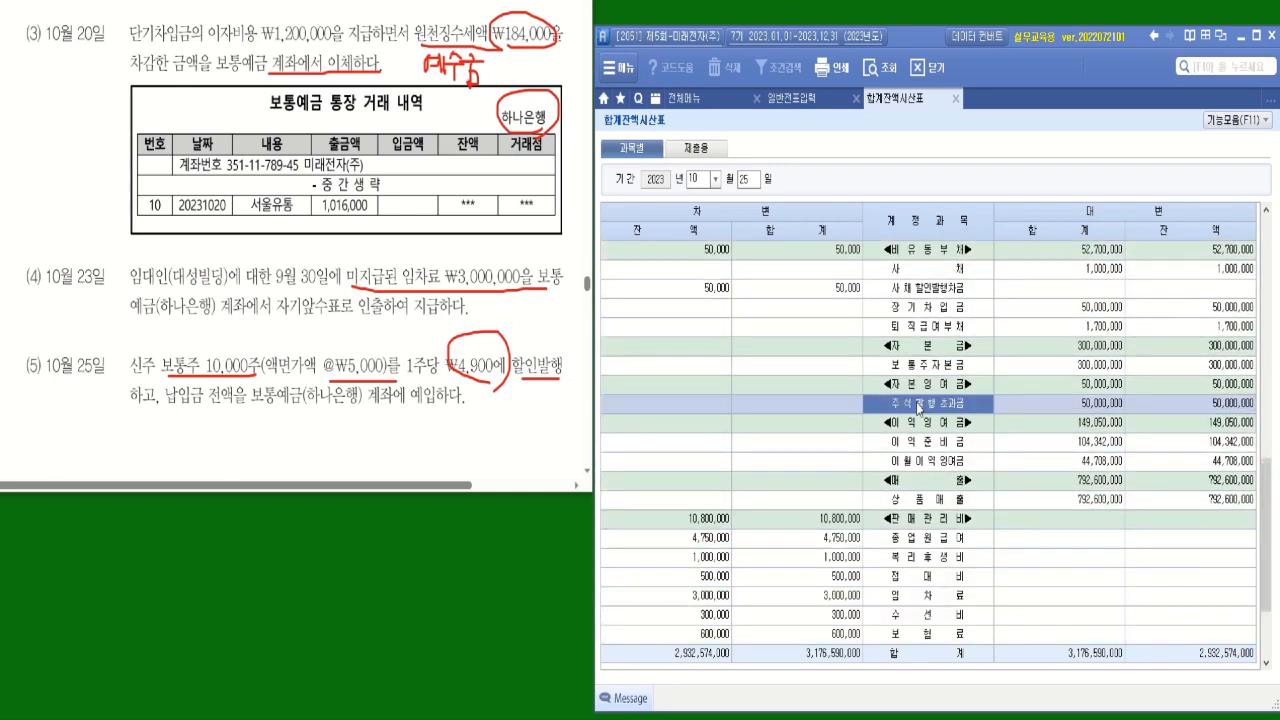
click(1218, 406)
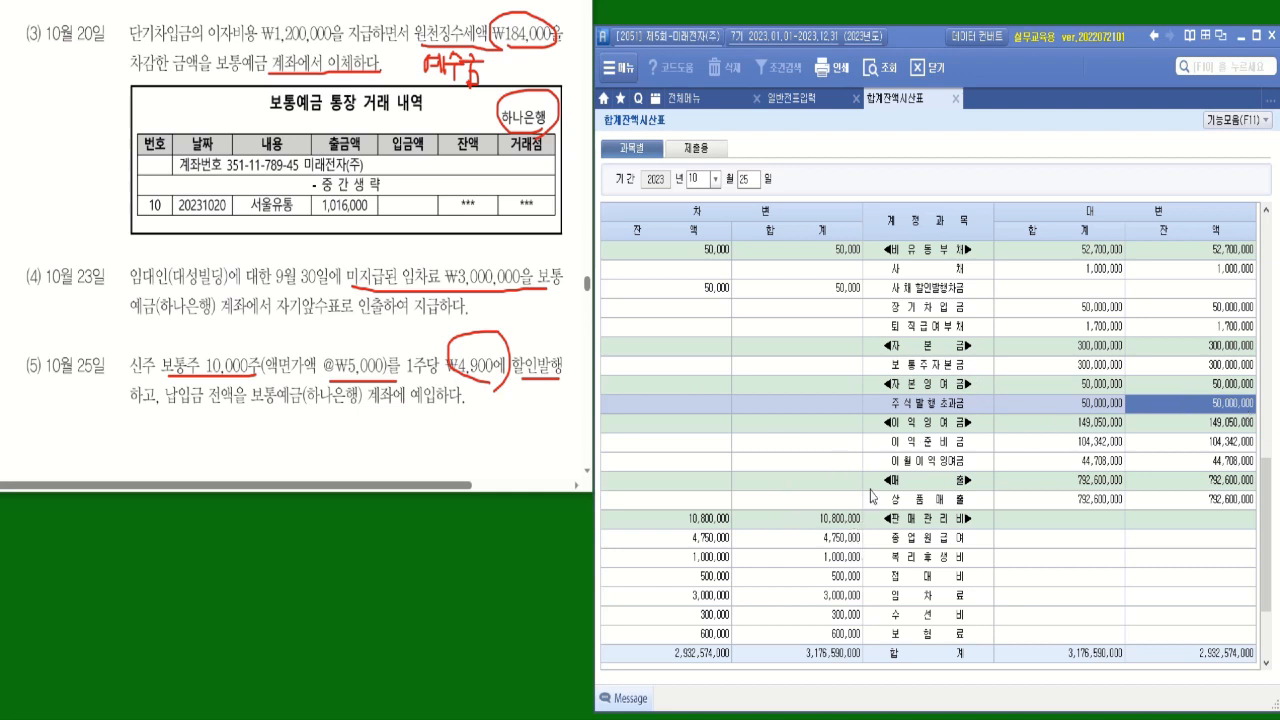
Return to 일반전표입력, set the voucher date to 10월 25일 and start a credit (대변) line with account 331 보통주자본금.
click(789, 104)
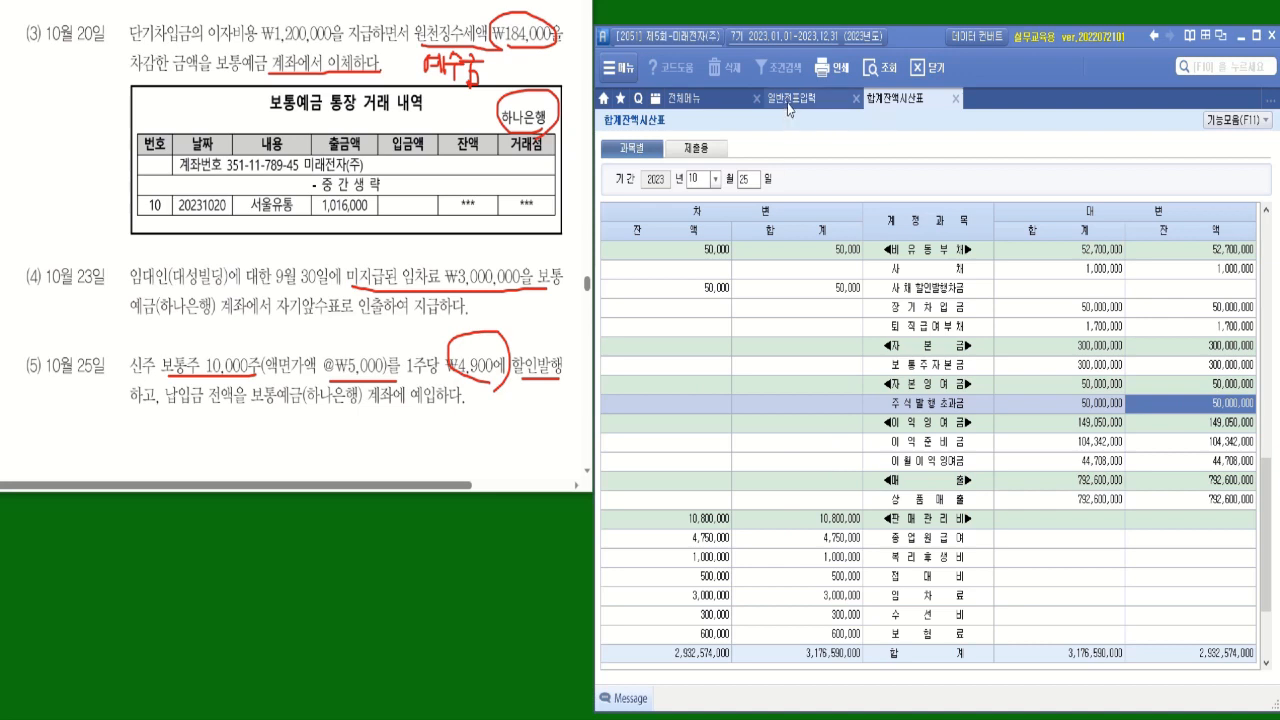
text(25)
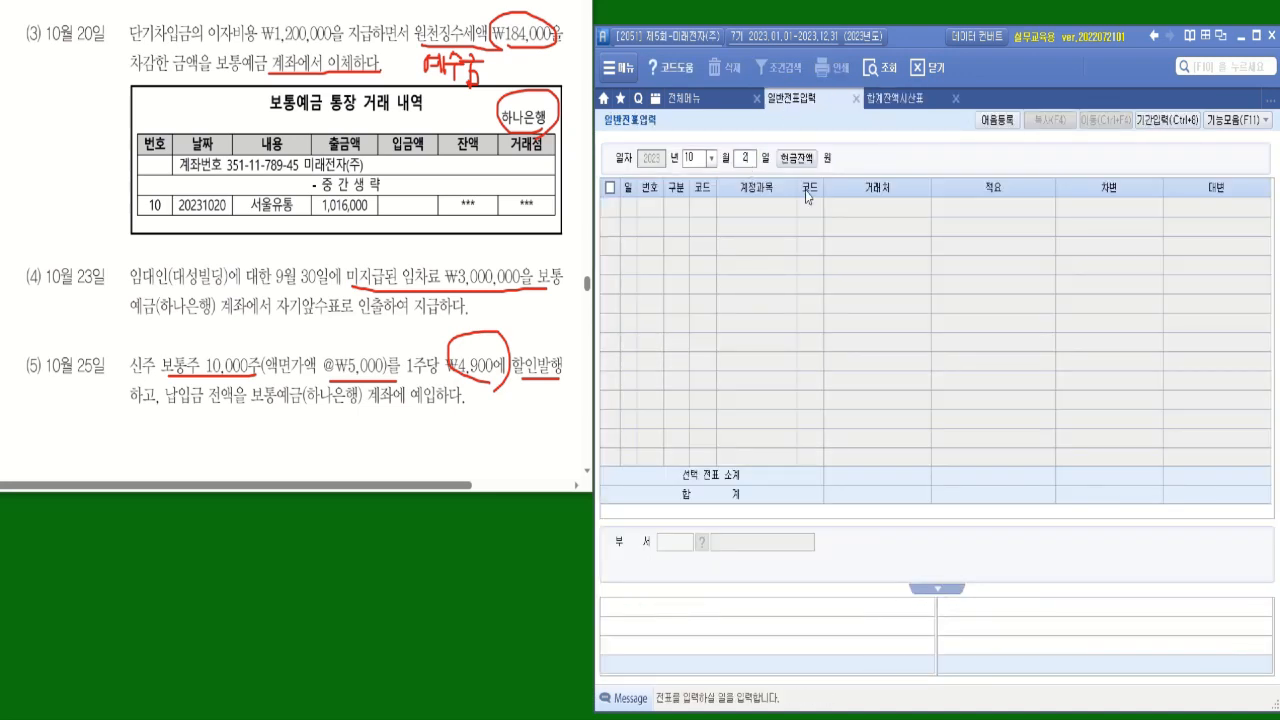
key(Return)
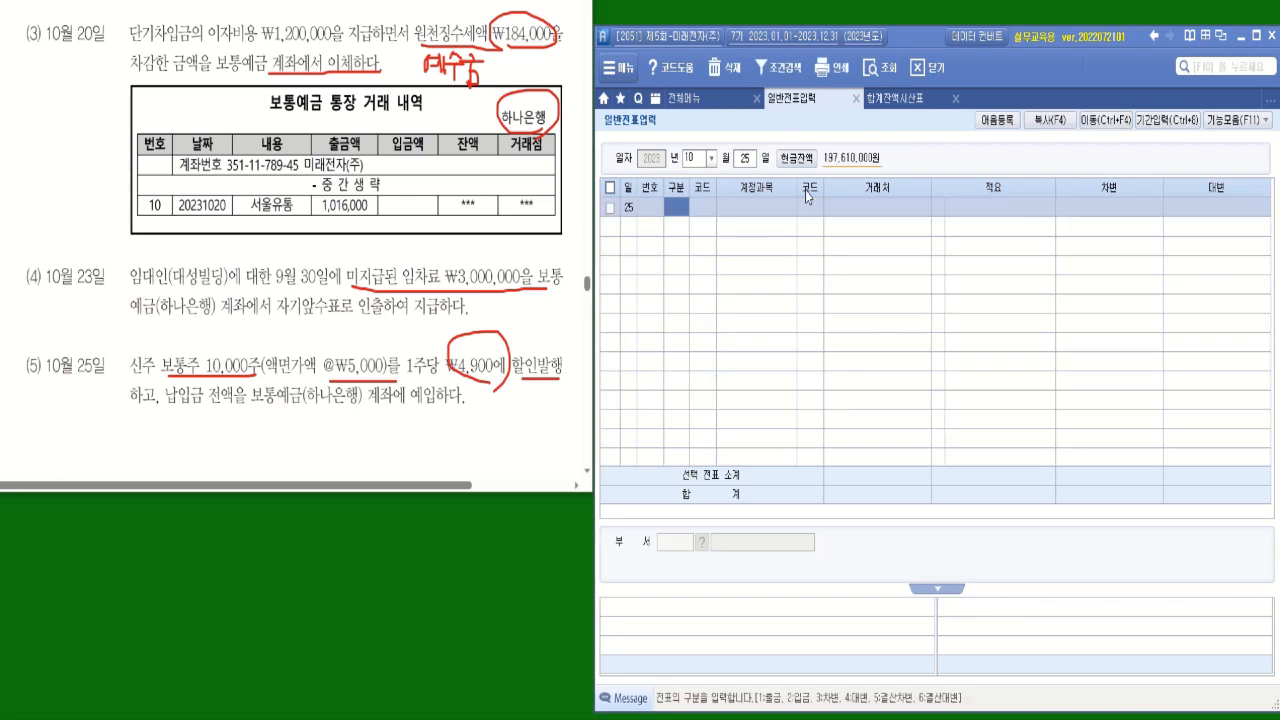
text(4)
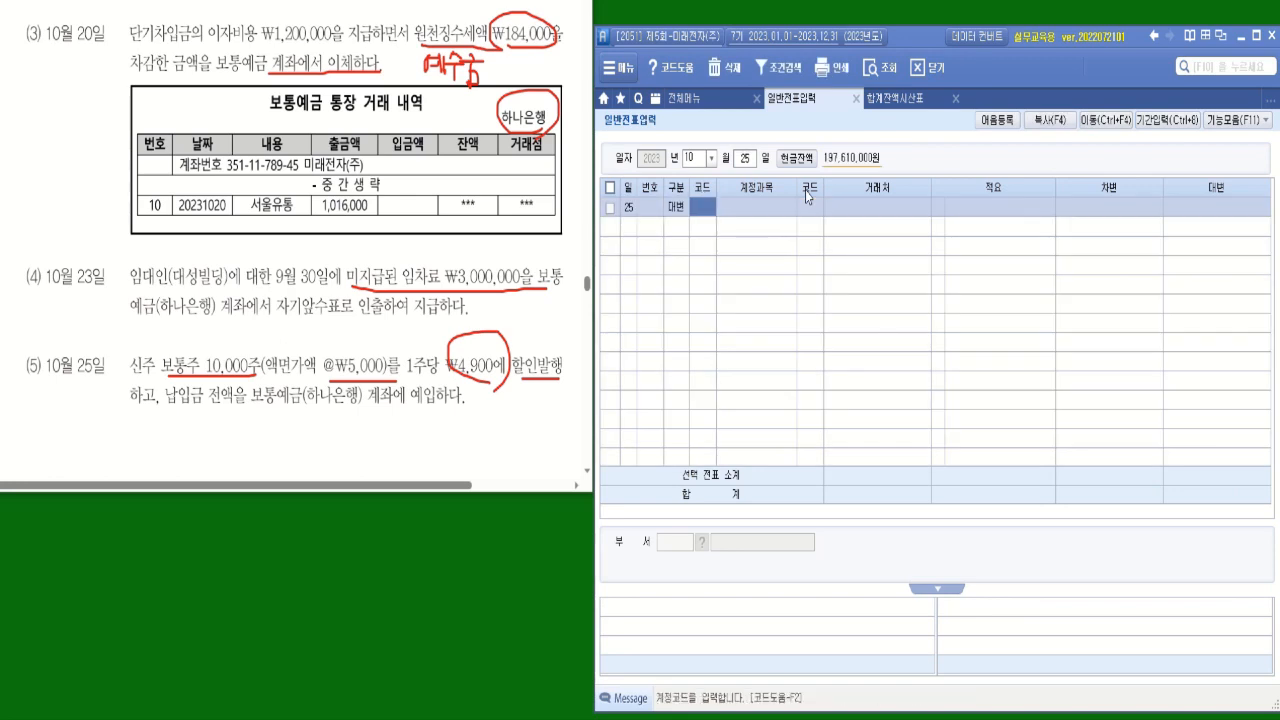
text(자본)
key(Return)
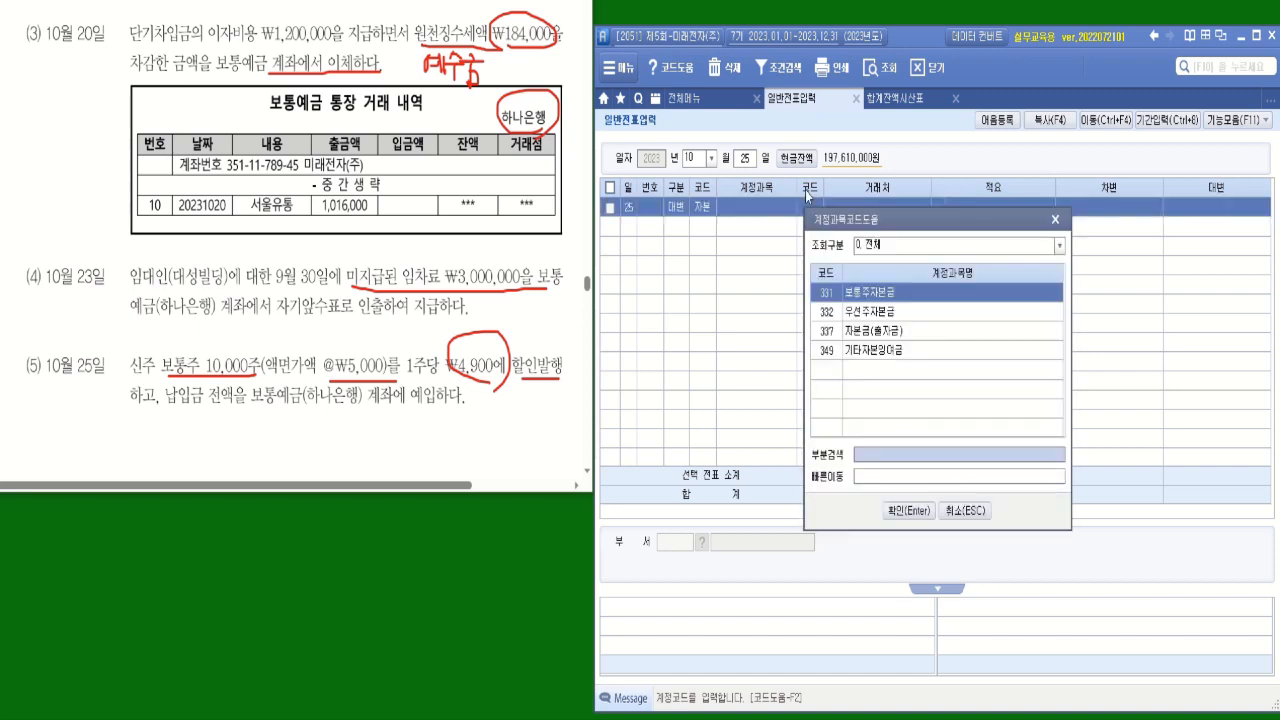
key(Return)
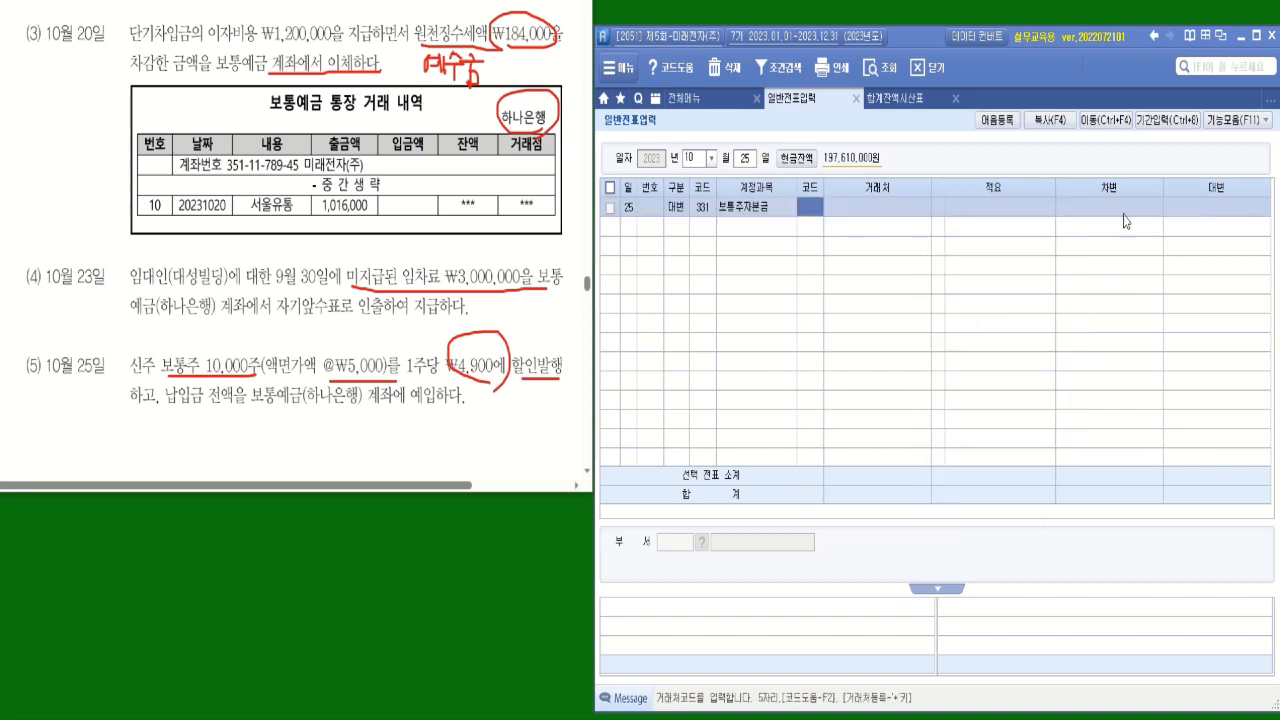
Link 10,000주 and @₩5,000 in transaction (5) with an arc and enter 50,000,000 as the 보통주자본금 line's credit amount.
right_click(1172, 216)
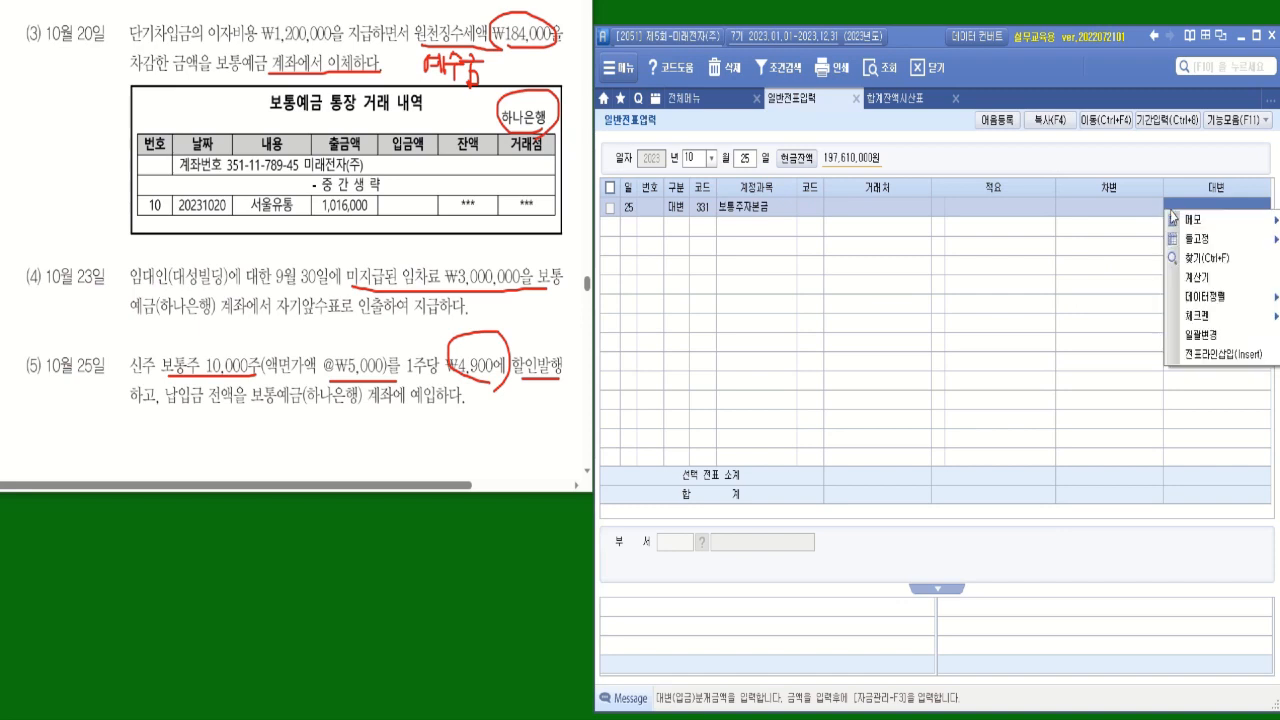
click(1015, 282)
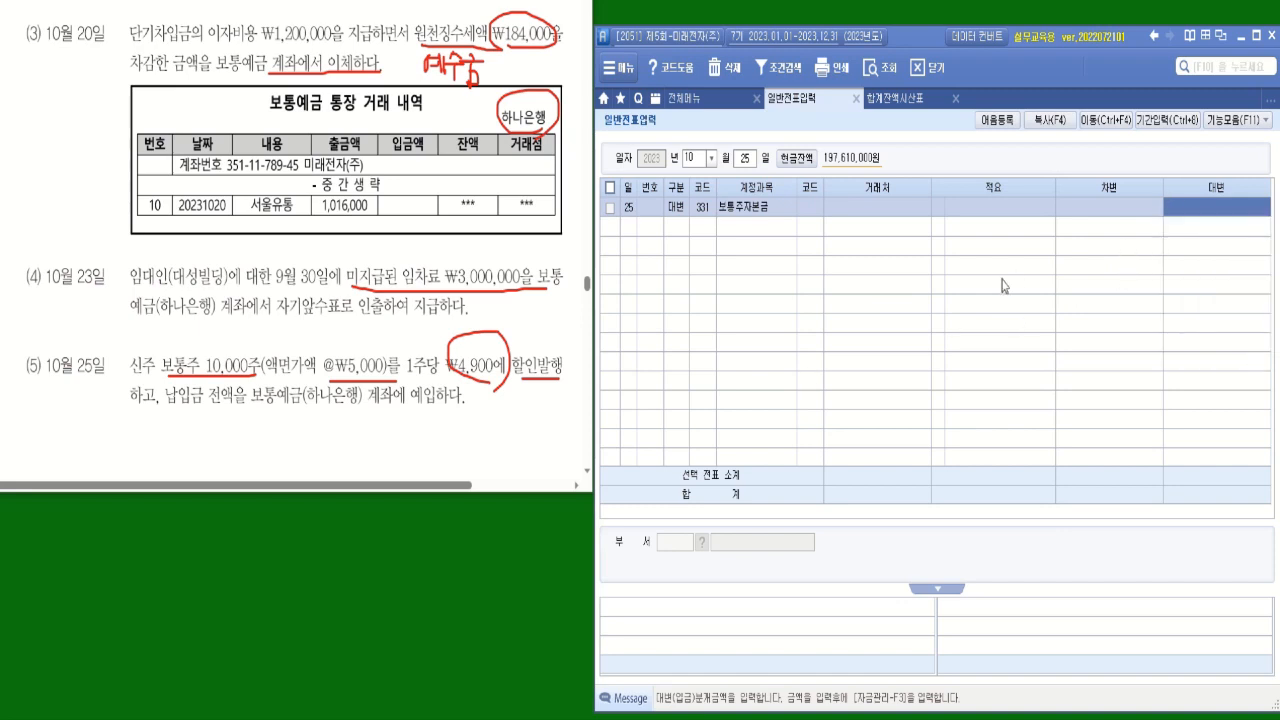
mouse_move(222, 343)
mouse_down()
mouse_move(328, 320)
mouse_move(352, 350)
mouse_up()
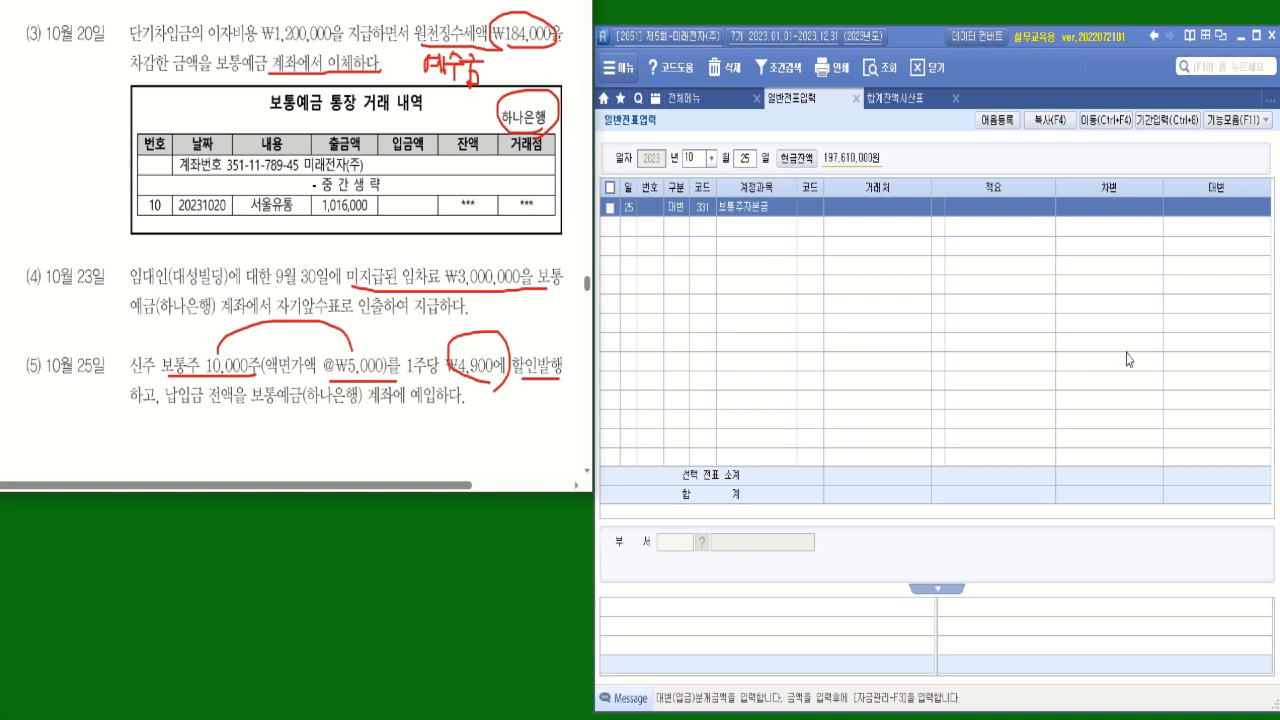
click(1195, 207)
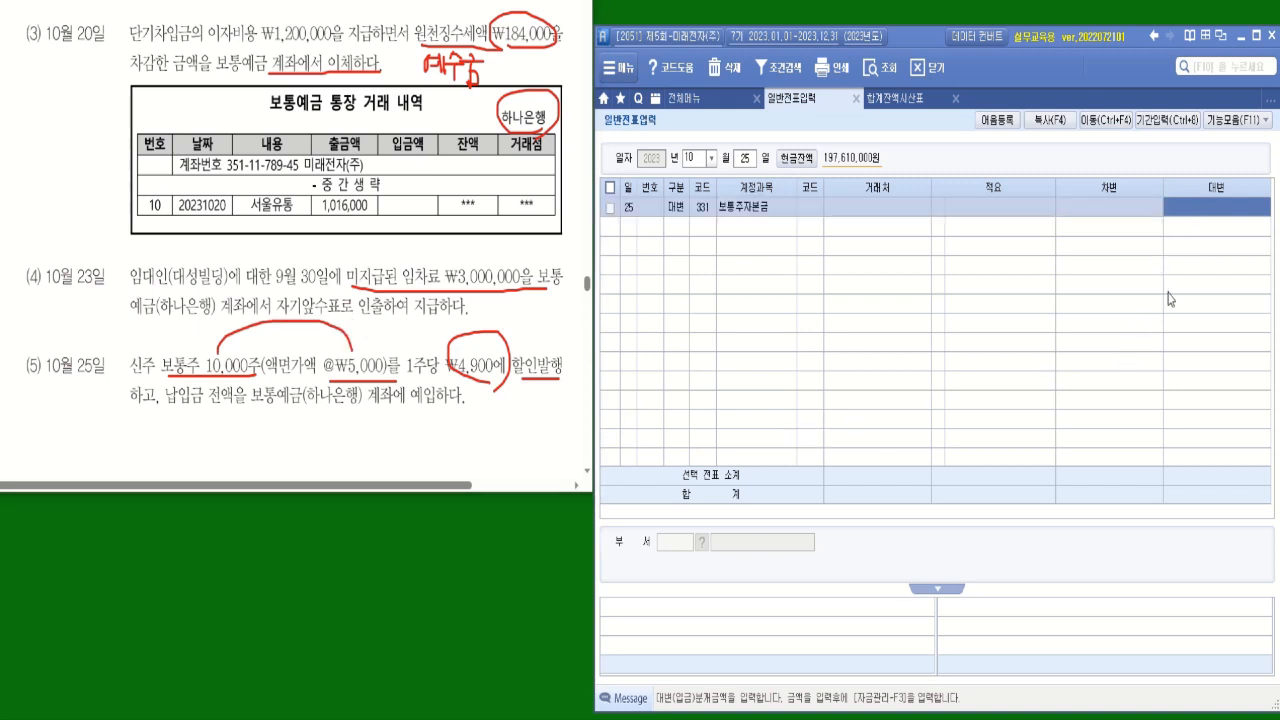
text(50000000)
key(Return)
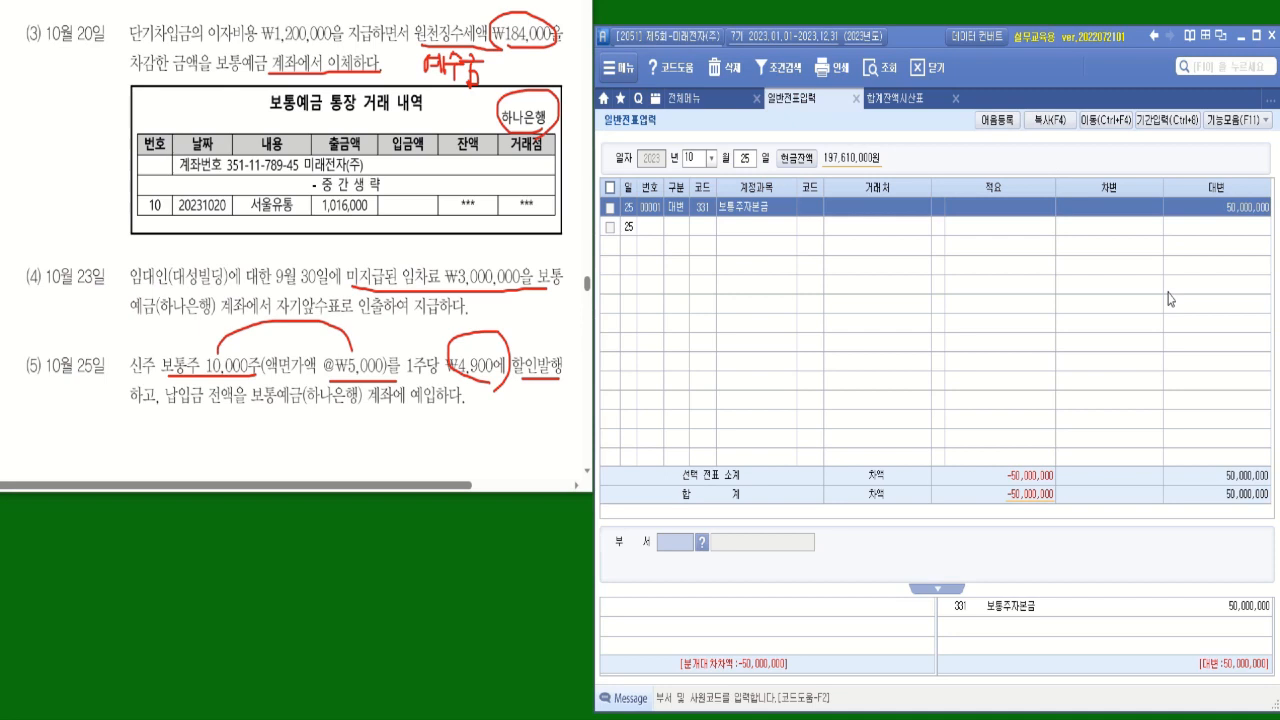
key(Return)
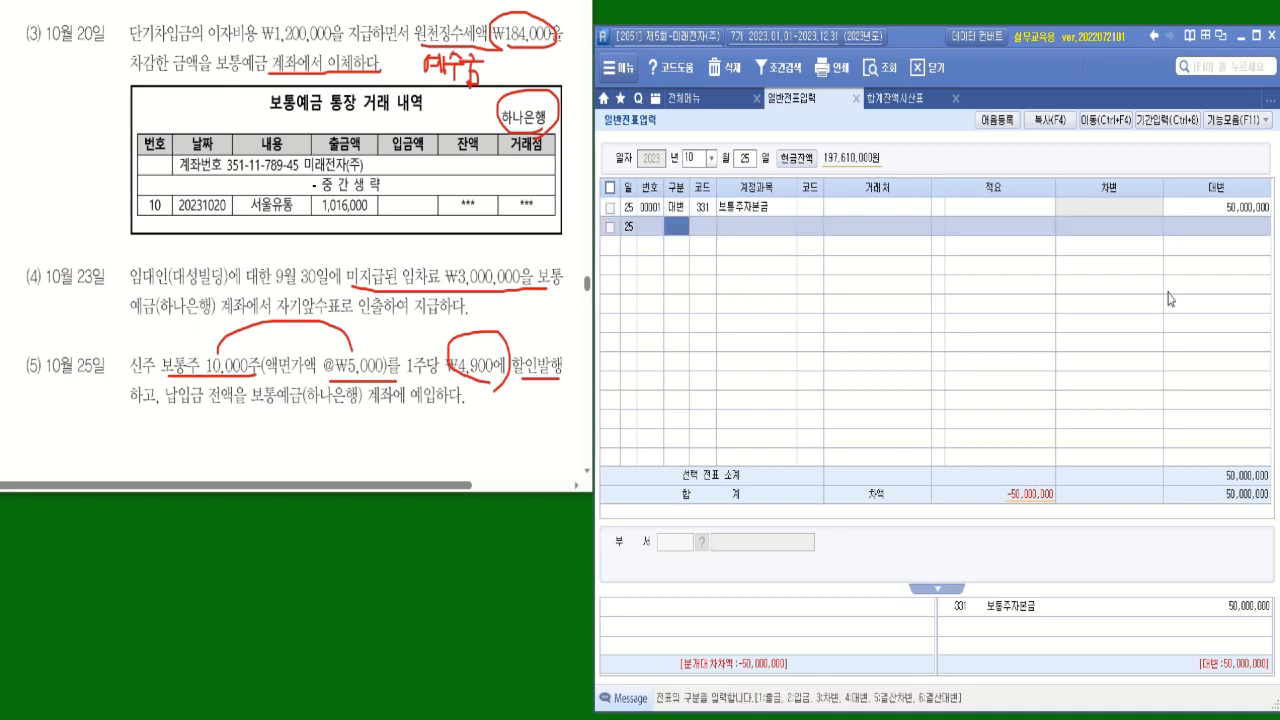
Add a debit (차변) line for account 103 보통예금 with 거래처 하나은행(보통) and an amount of 49,000,000.
key(3)
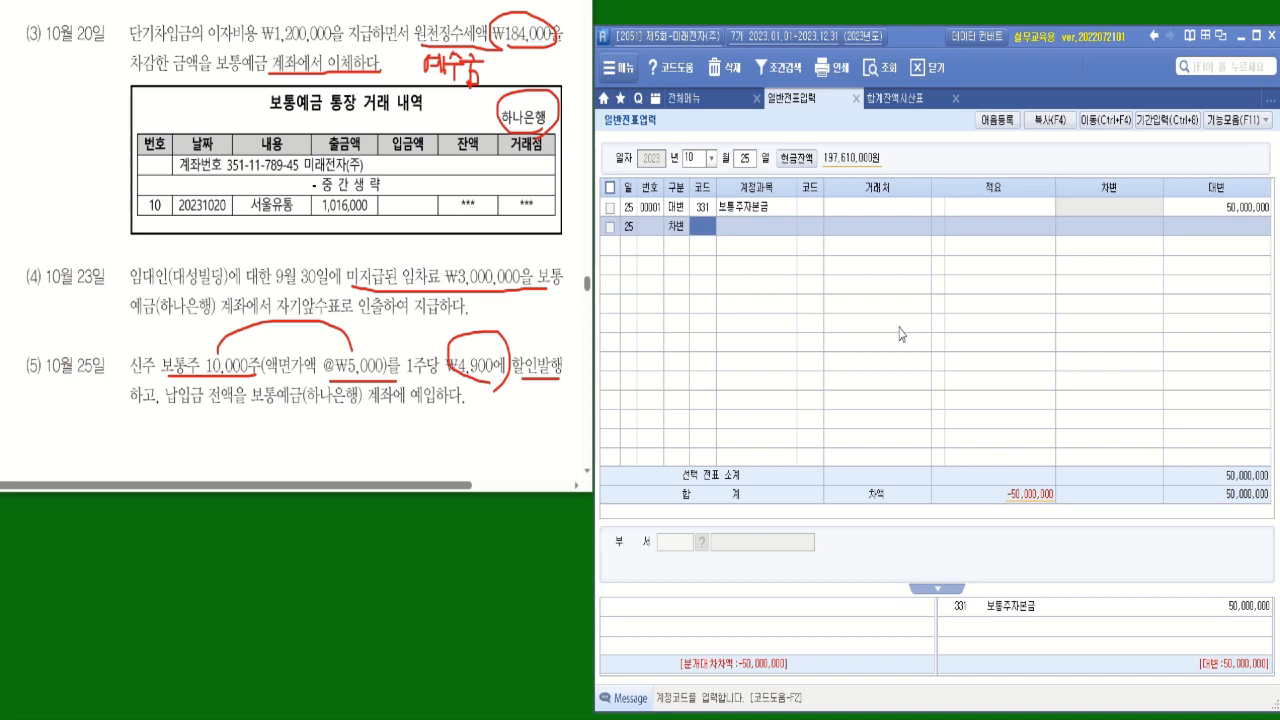
text(보통)
key(Return)
key(Return)
text(하나)
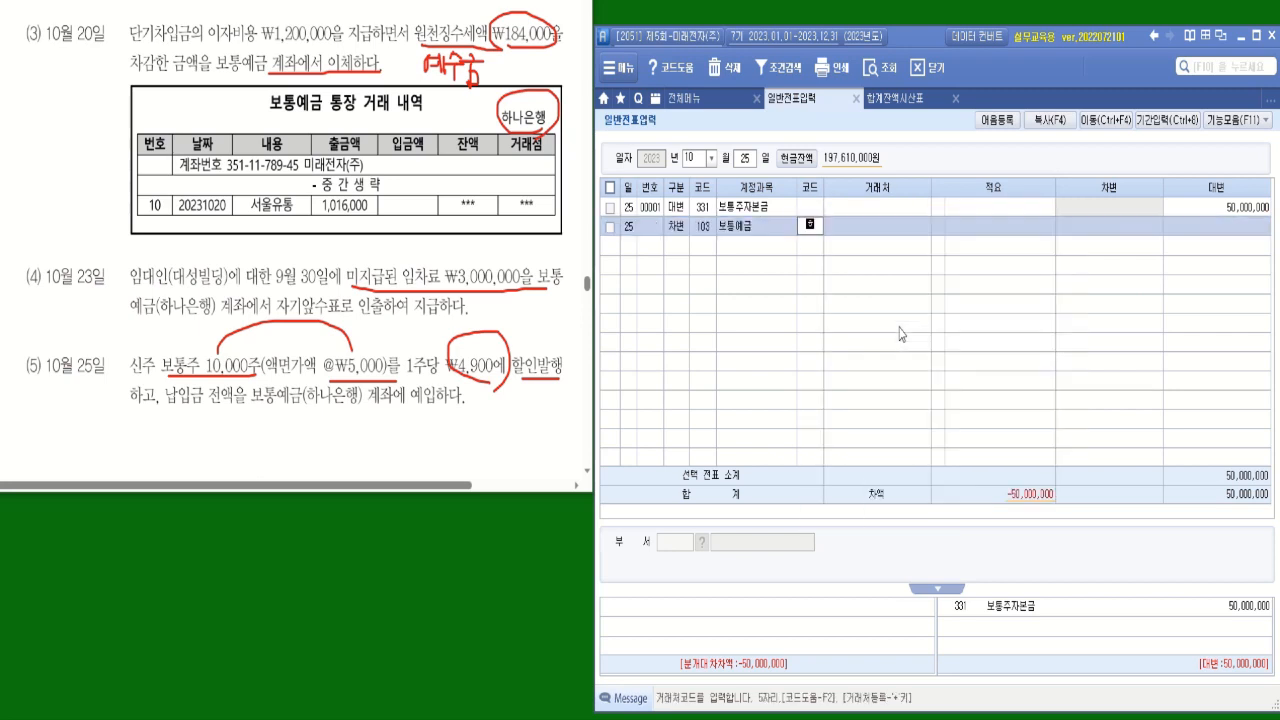
key(Return)
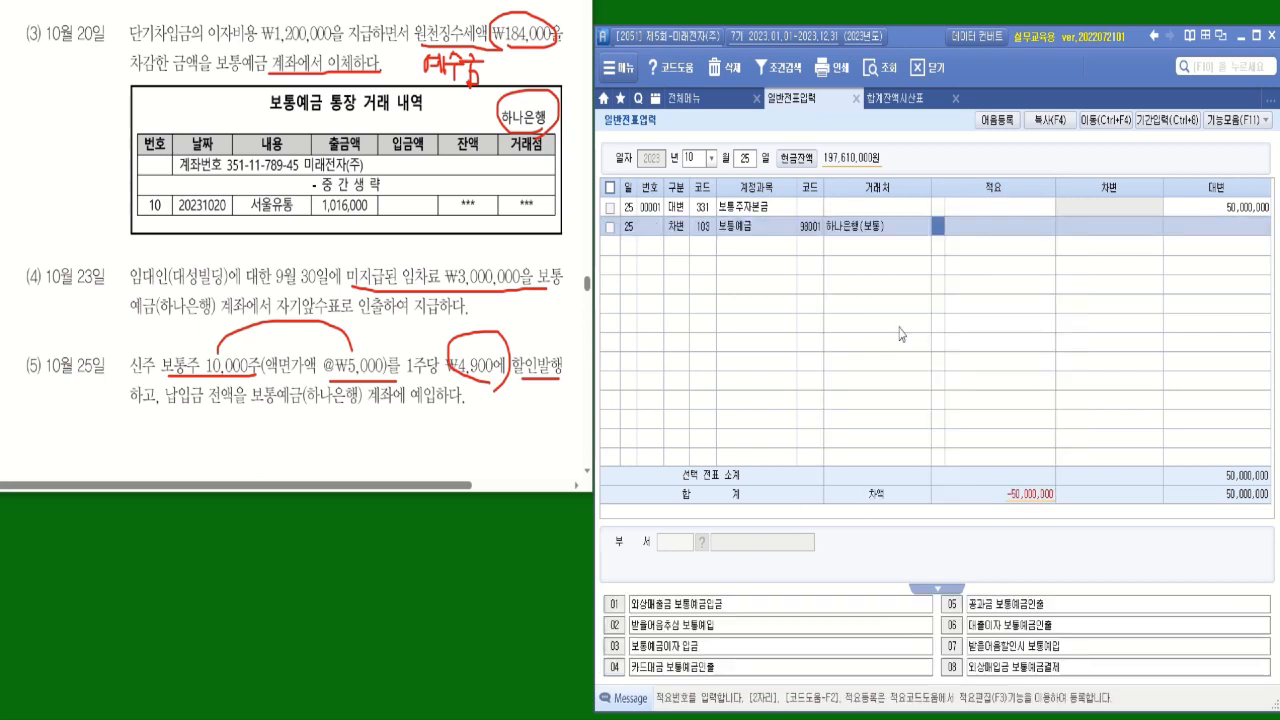
key(Return)
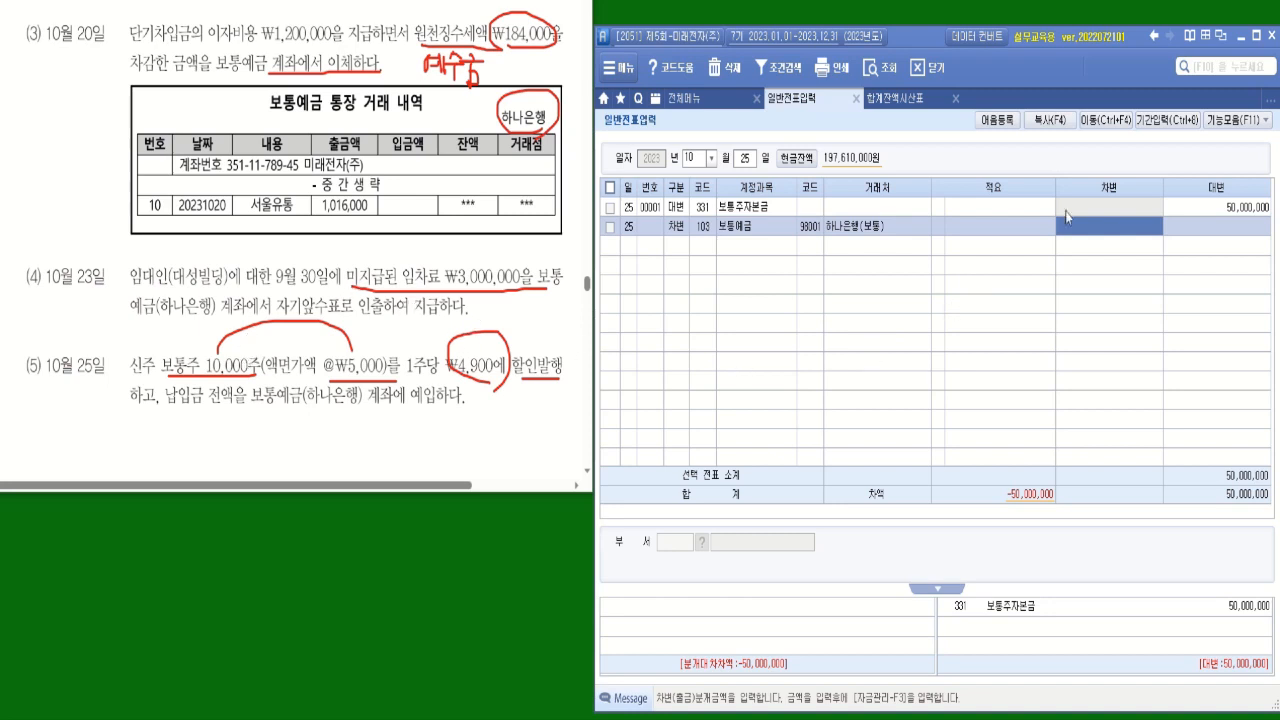
text(49000000)
key(Return)
key(Return)
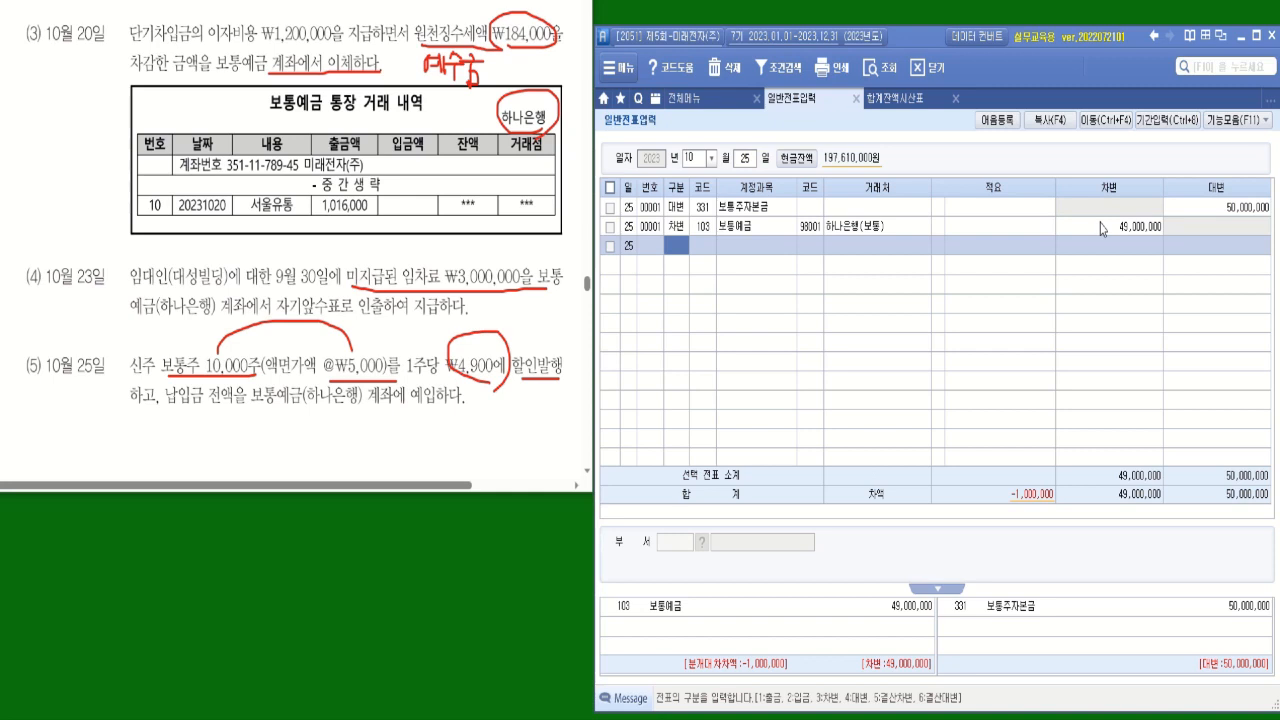
Add a debit (차변) line for account 341 주식발행초과금 with an amount of 1,000,000.
text(3)
key(Return)
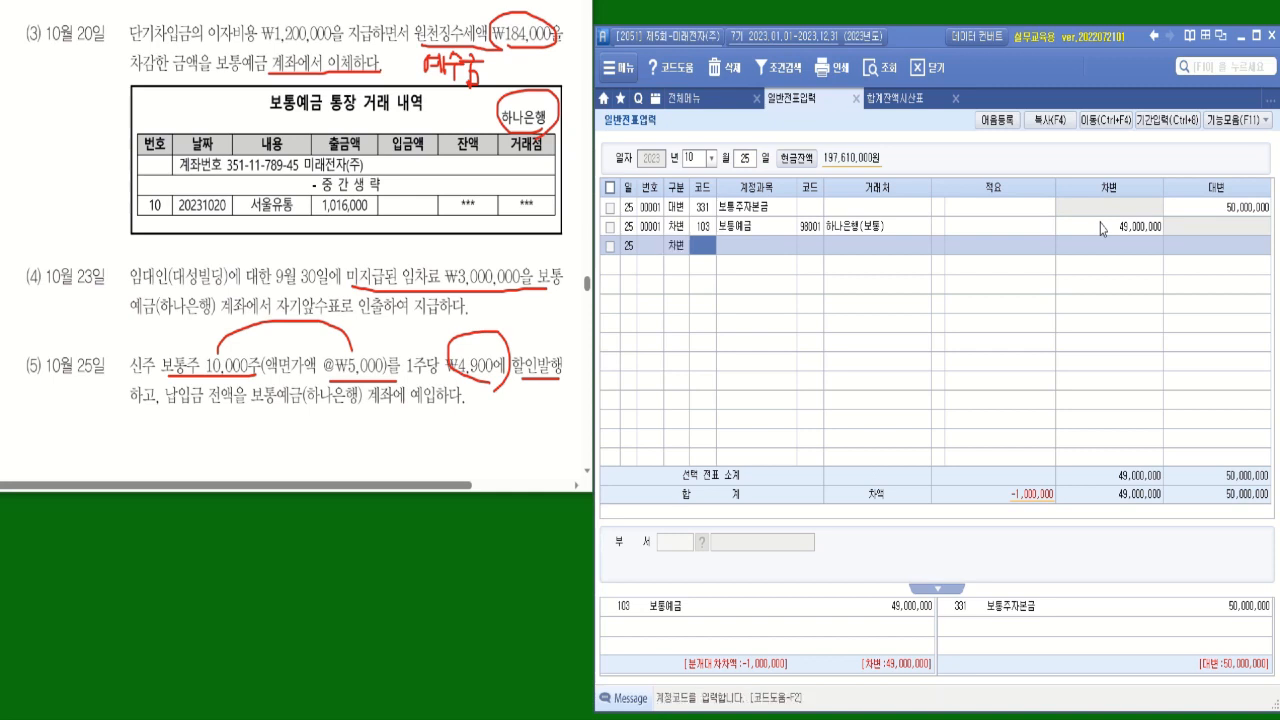
text(주식)
key(Return)
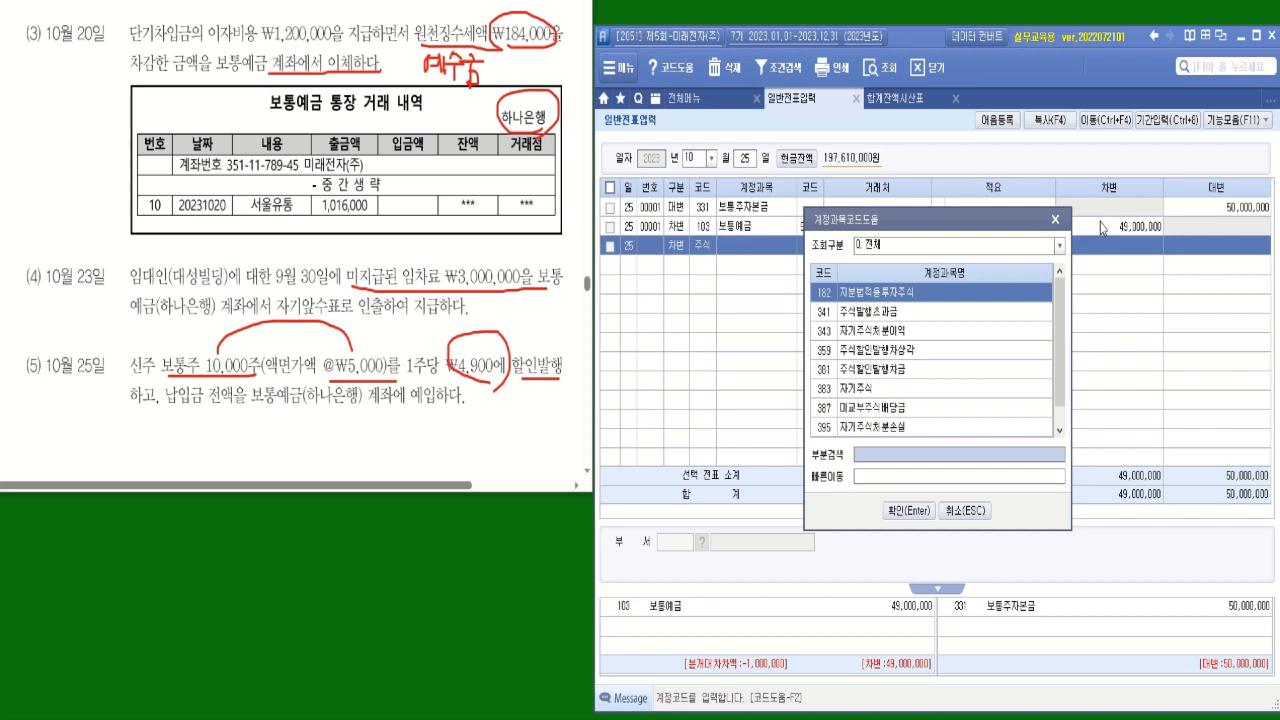
double_click(893, 313)
click(1137, 241)
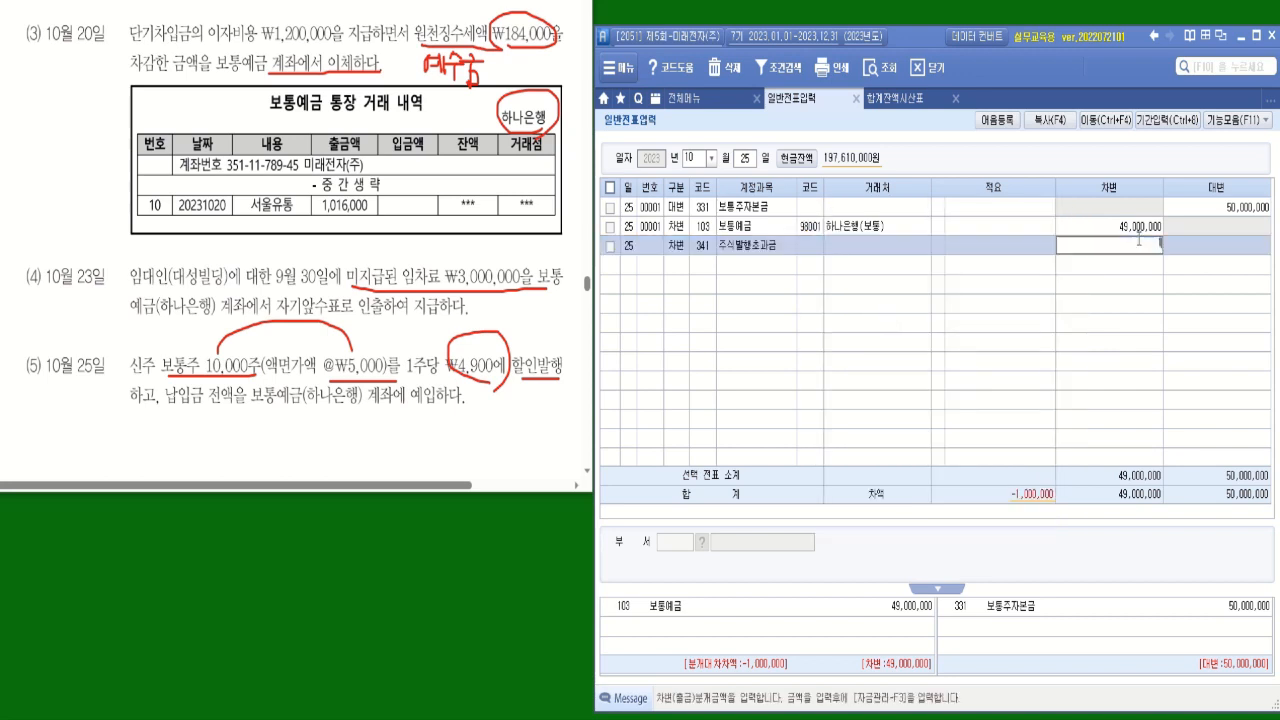
text(1000000)
key(Return)
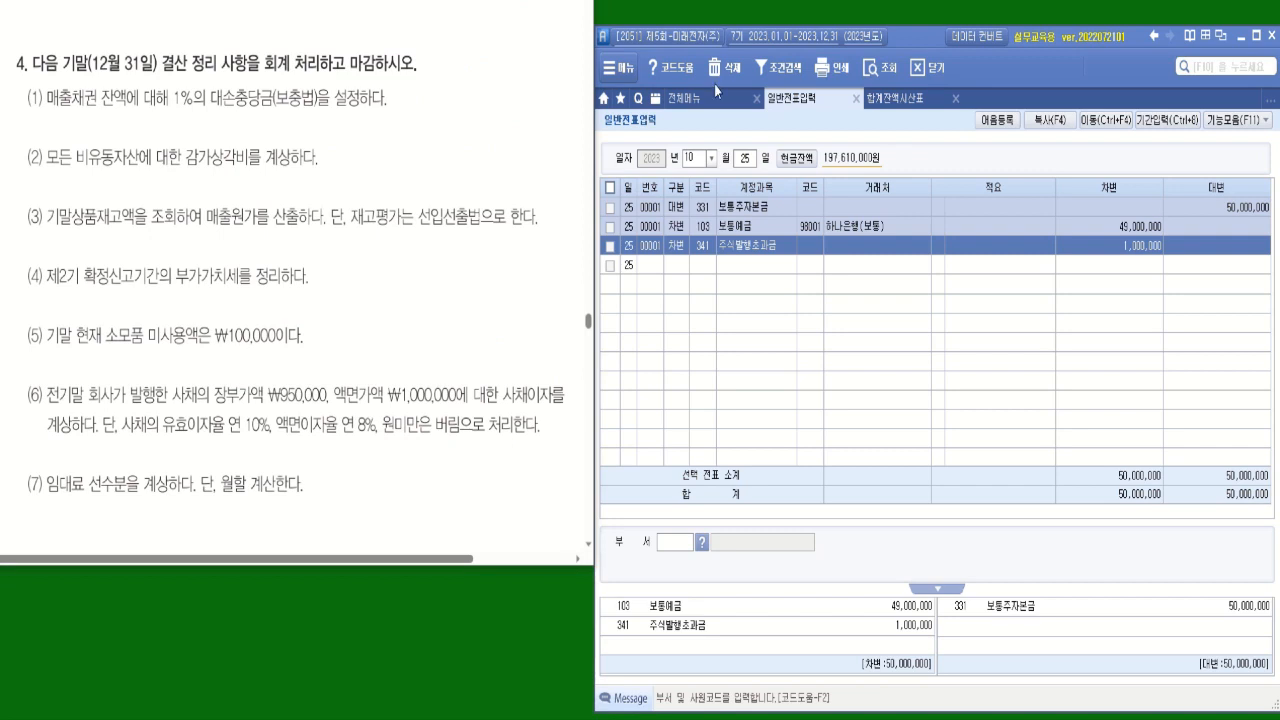
Box 회계 and underline 마감하시오 in problem 4's heading, then mark items (1) and (2) with 자 and check marks.
mouse_move(268, 52)
mouse_down()
mouse_move(291, 70)
mouse_move(414, 73)
mouse_up()
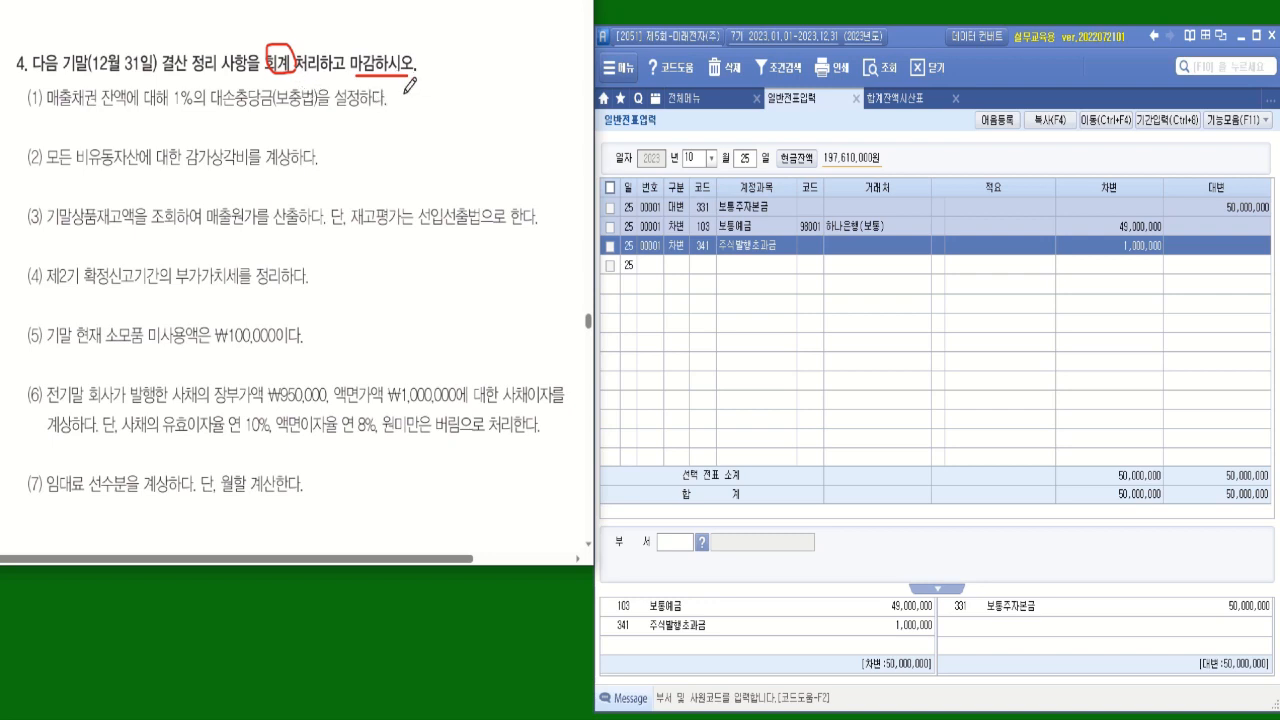
mouse_move(401, 91)
mouse_down()
mouse_move(416, 110)
mouse_move(424, 97)
mouse_up()
drag(15, 91, 26, 88)
mouse_move(331, 150)
mouse_down()
mouse_move(341, 163)
mouse_move(346, 148)
mouse_move(347, 172)
mouse_move(357, 157)
mouse_up()
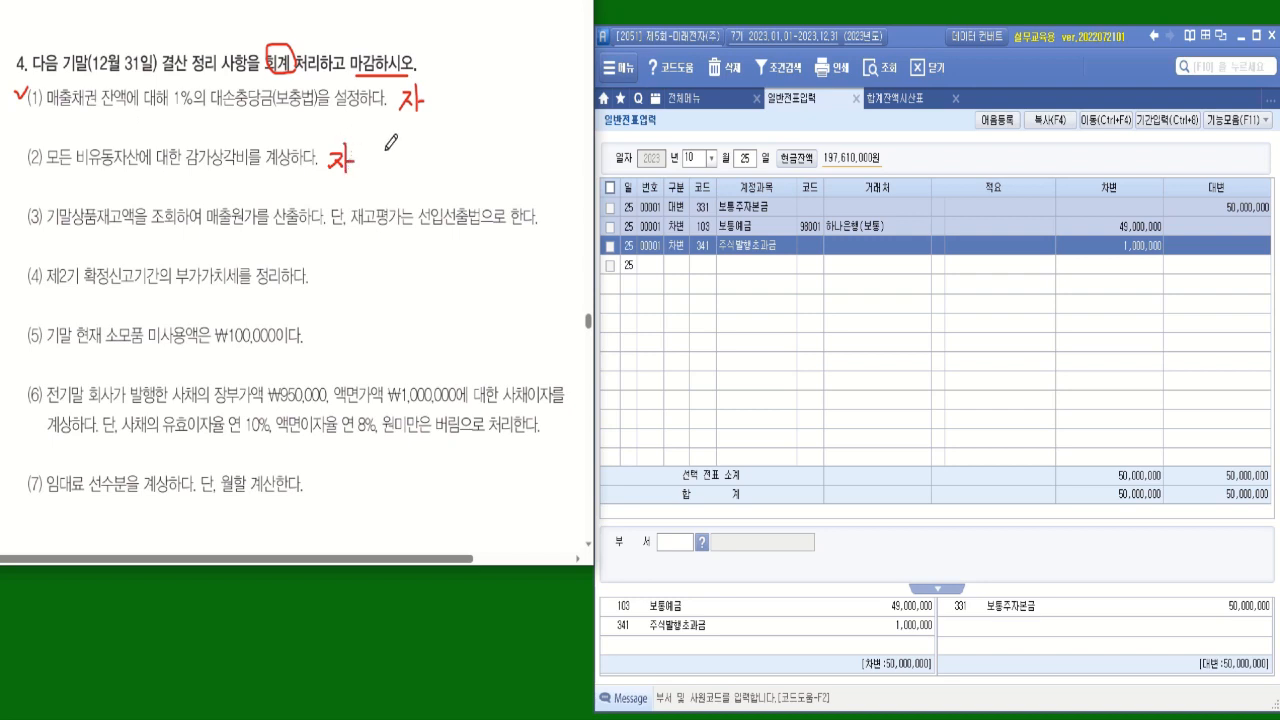
drag(14, 148, 25, 143)
Underline 선입선출법 in item (3) and mark the item with 자 and a check mark.
drag(421, 227, 480, 227)
mouse_move(549, 208)
mouse_down()
mouse_move(562, 207)
mouse_move(546, 231)
mouse_move(563, 217)
mouse_up()
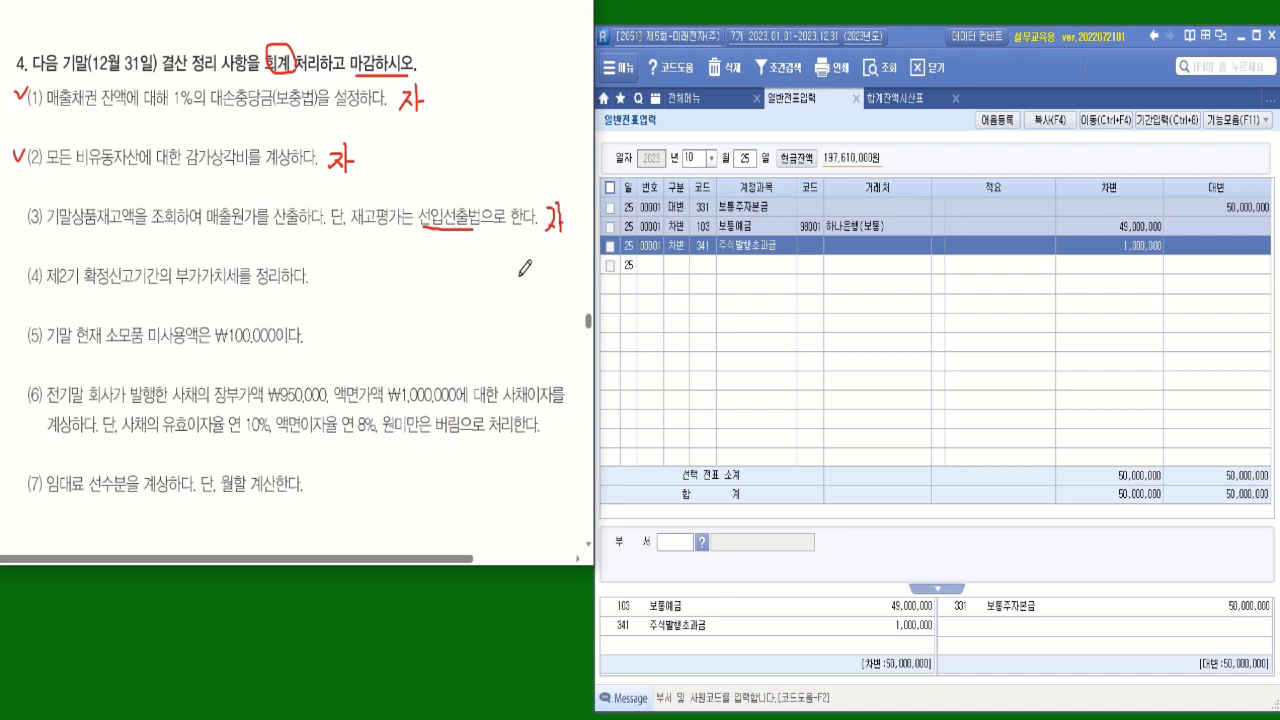
drag(558, 236, 560, 216)
mouse_move(17, 207)
mouse_down()
mouse_move(22, 221)
mouse_move(28, 206)
mouse_up()
Mark 부가가치세, 정리 and 제2기 확정 in item (4), note the period's months beneath, and write 수 beside the item.
mouse_move(182, 287)
mouse_down()
mouse_move(270, 287)
mouse_move(254, 272)
mouse_move(272, 256)
mouse_move(278, 292)
mouse_up()
mouse_move(56, 287)
mouse_down()
mouse_move(113, 287)
mouse_move(60, 312)
mouse_move(93, 299)
mouse_move(124, 311)
mouse_up()
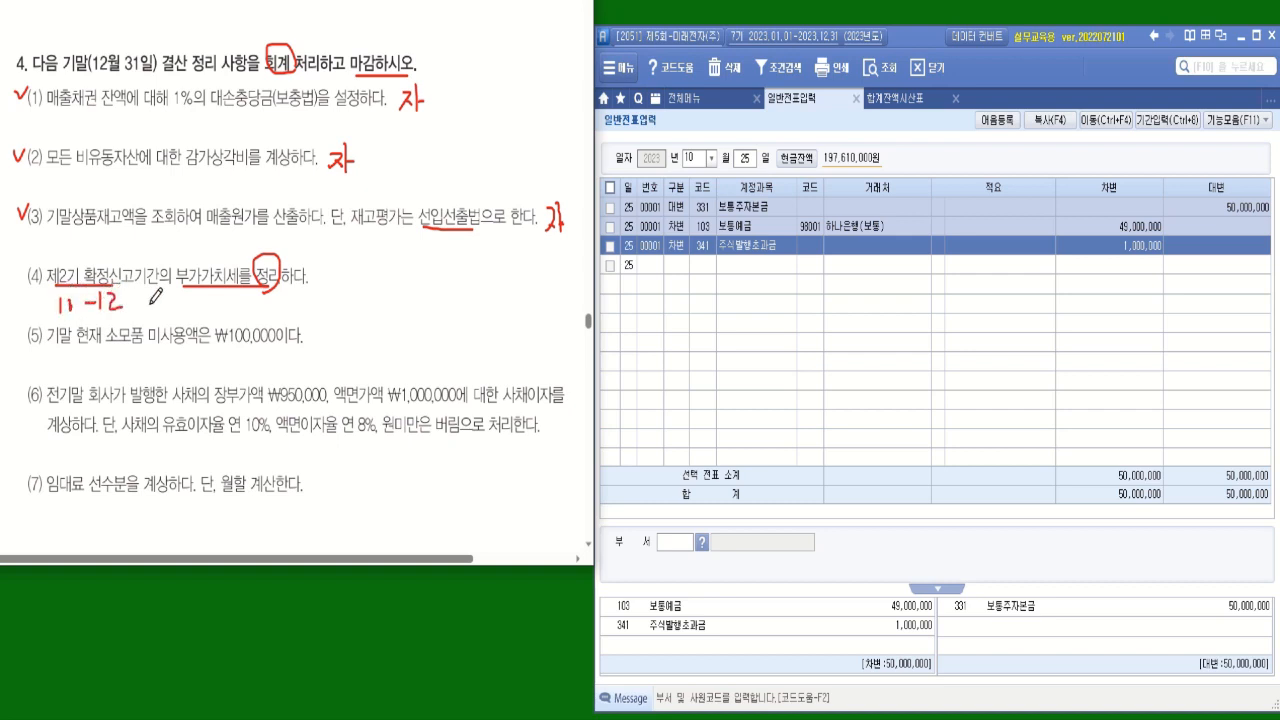
mouse_move(334, 253)
mouse_down()
mouse_move(330, 265)
mouse_move(352, 270)
mouse_move(337, 298)
mouse_up()
Set the 일반전표입력 voucher date to 12월 31일.
click(797, 101)
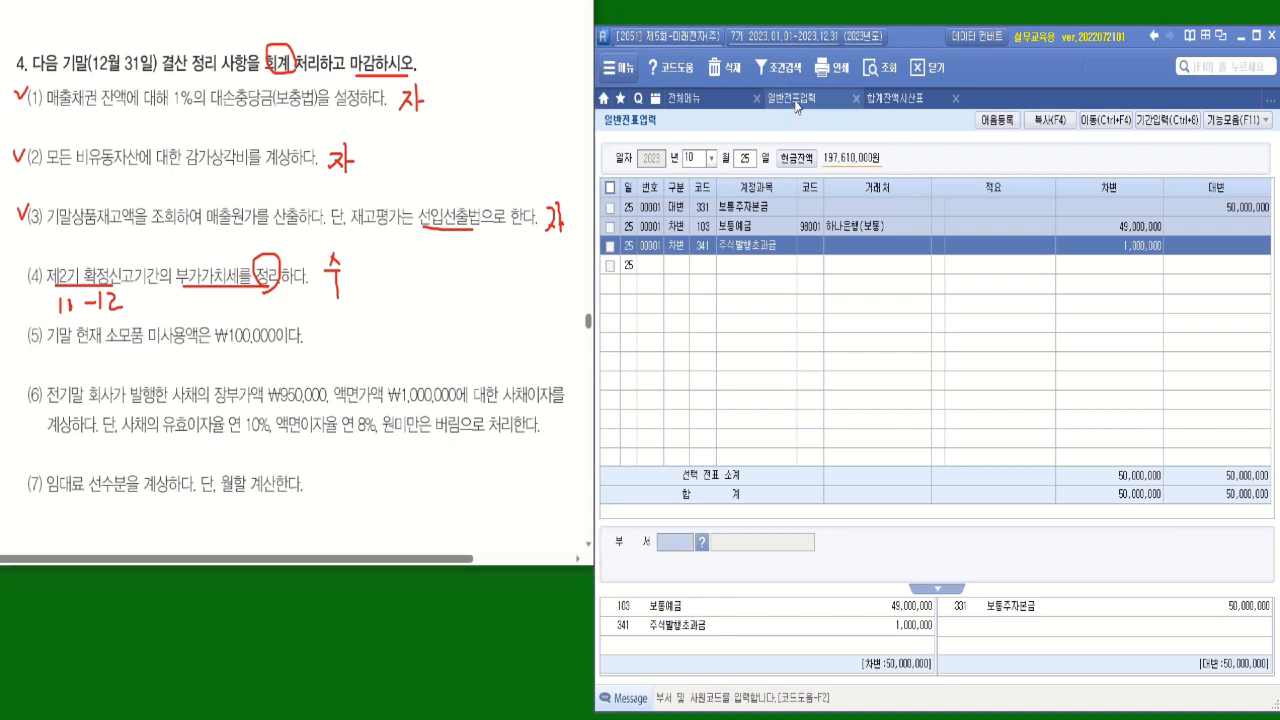
click(712, 158)
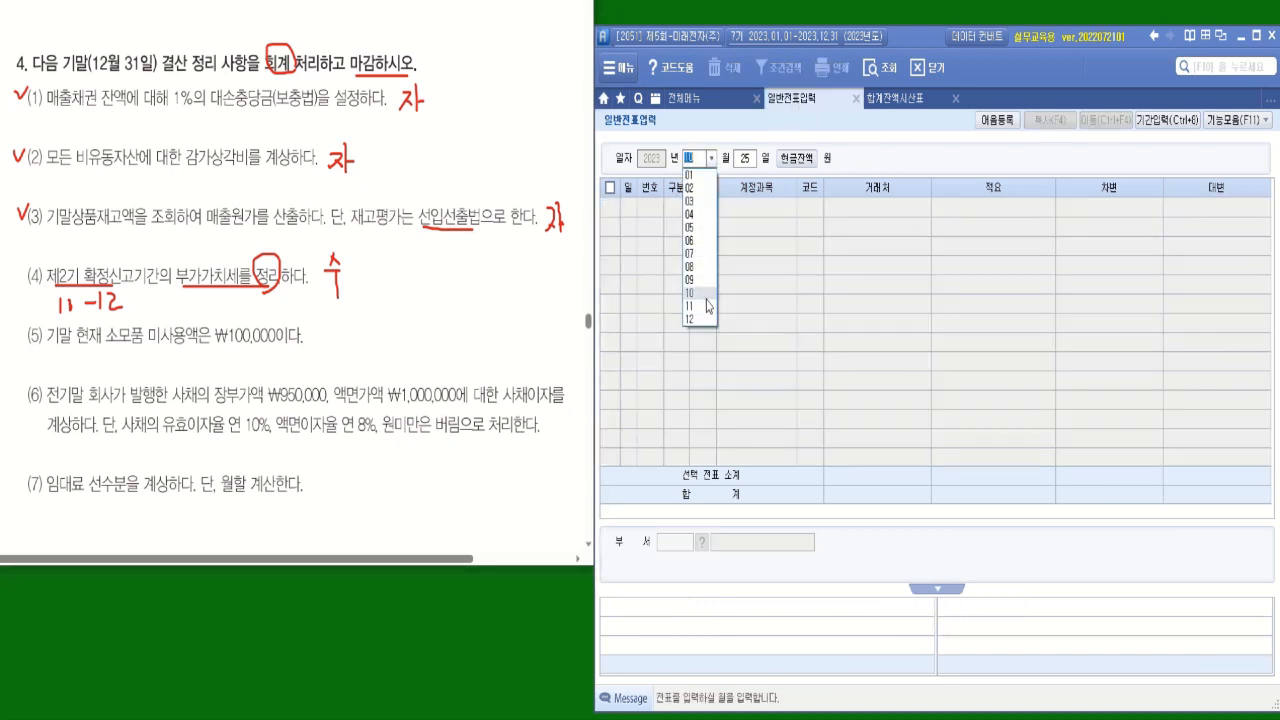
click(692, 325)
text(31)
key(Return)
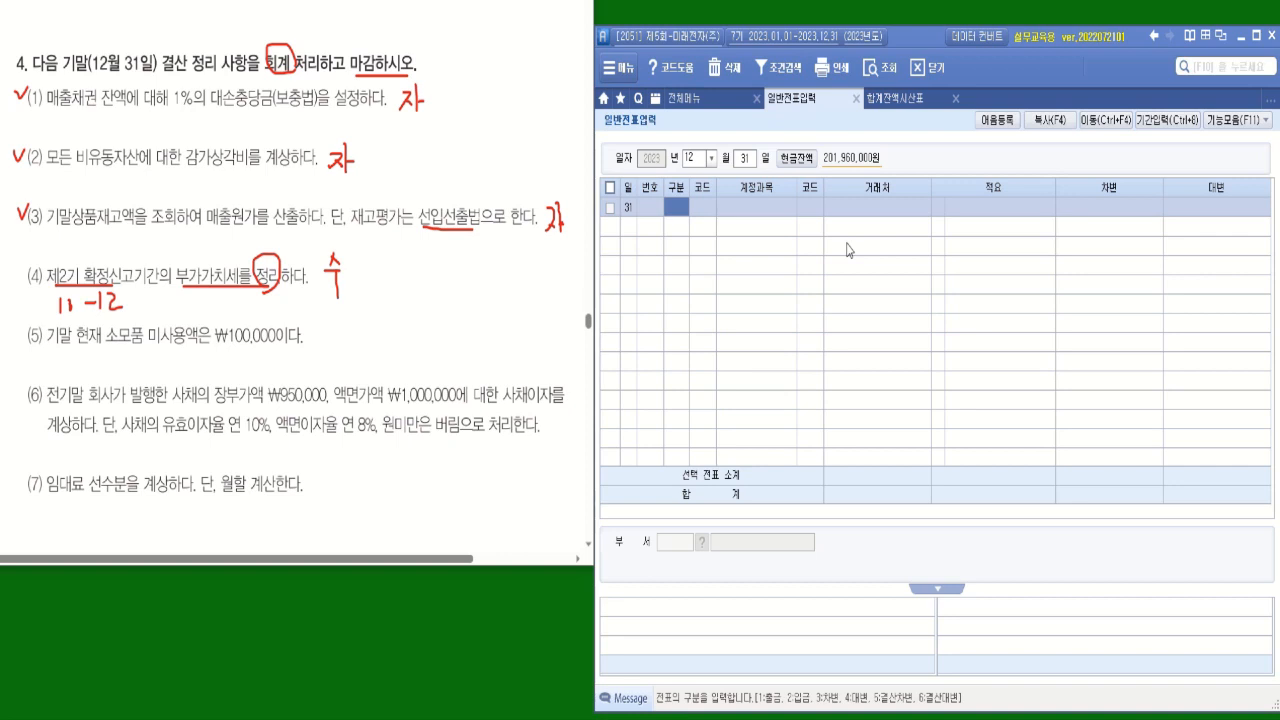
Open 부가가치세신고서 and load the 정기신고 figures for 10월 01일 to 12월 31일.
click(687, 100)
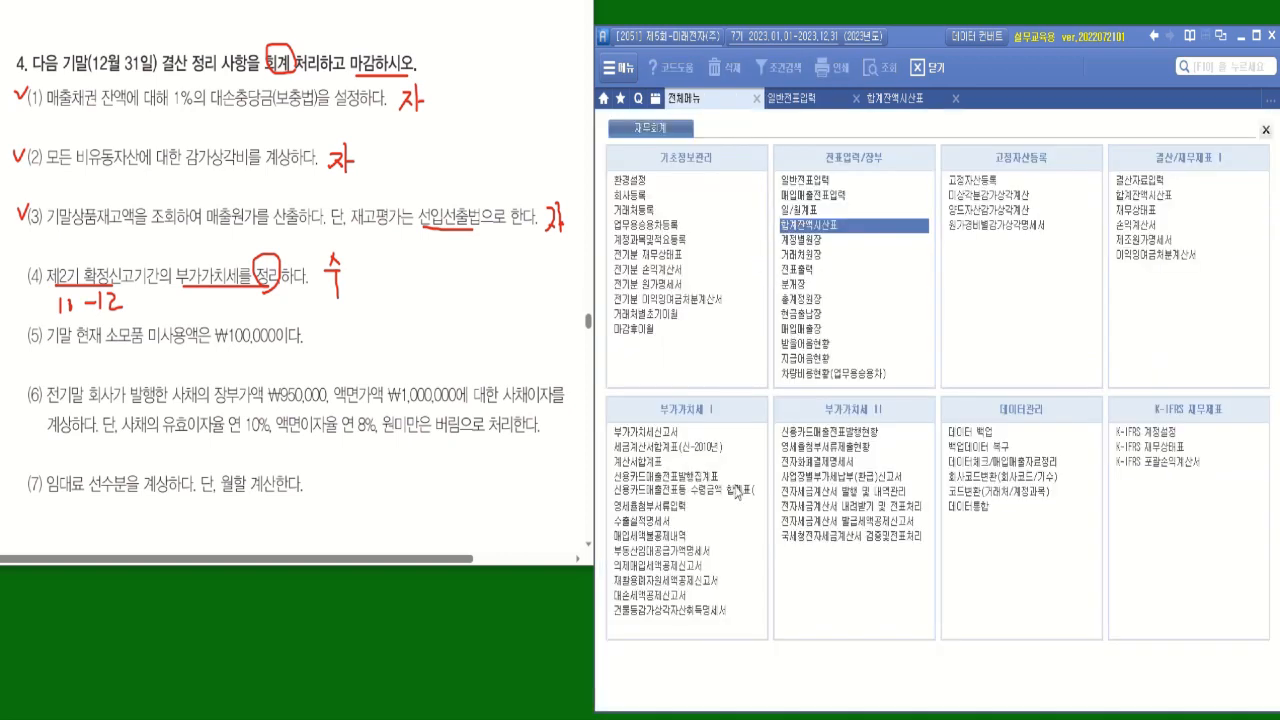
click(648, 433)
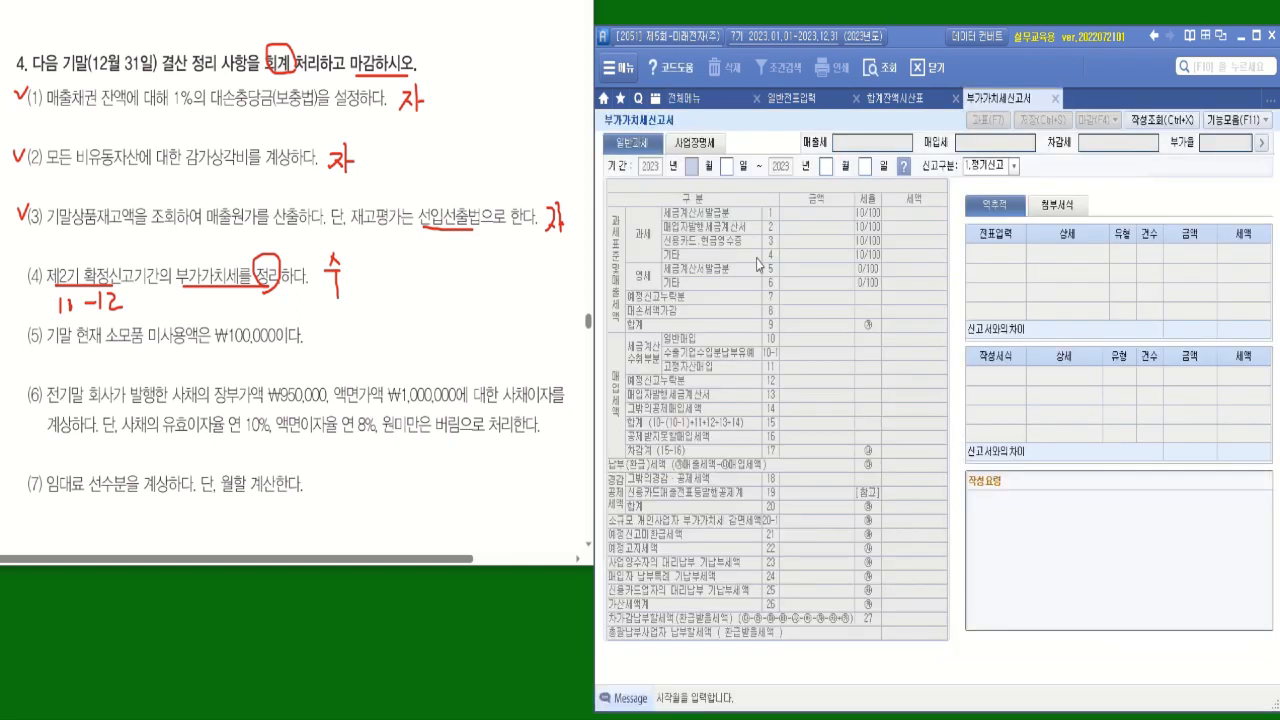
text(10)
key(Return)
text(12)
key(Return)
key(Return)
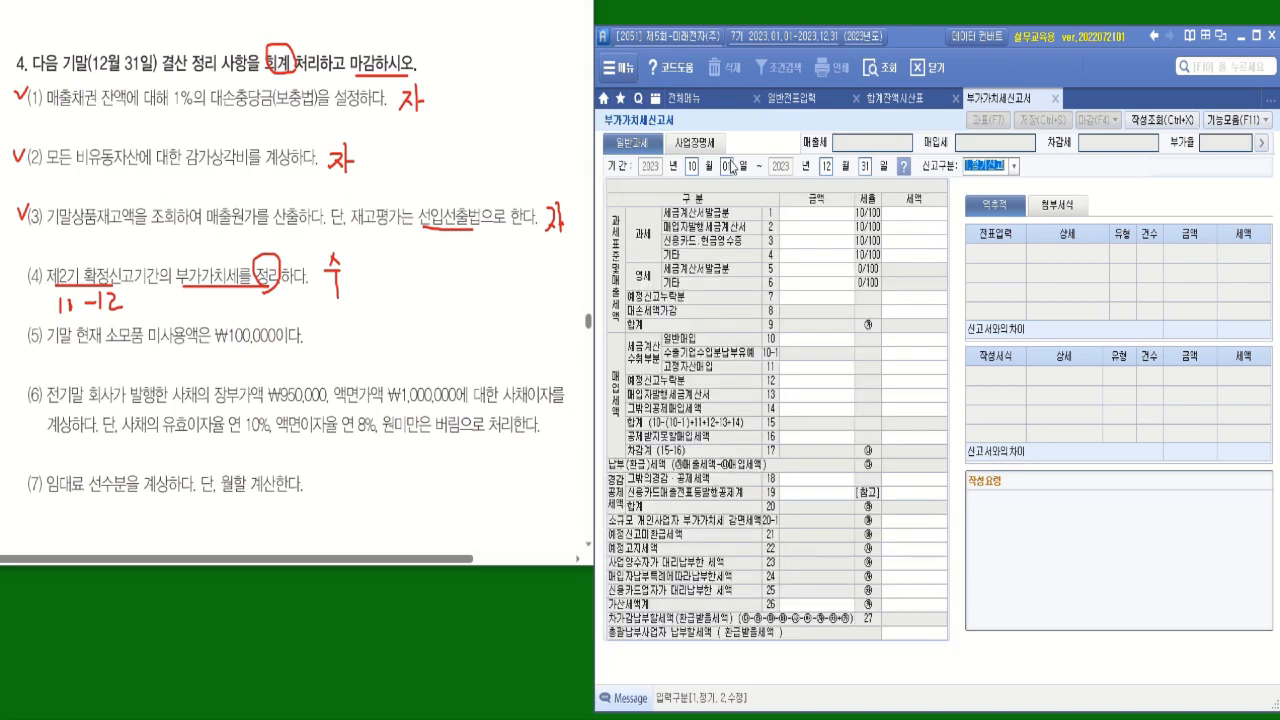
key(Return)
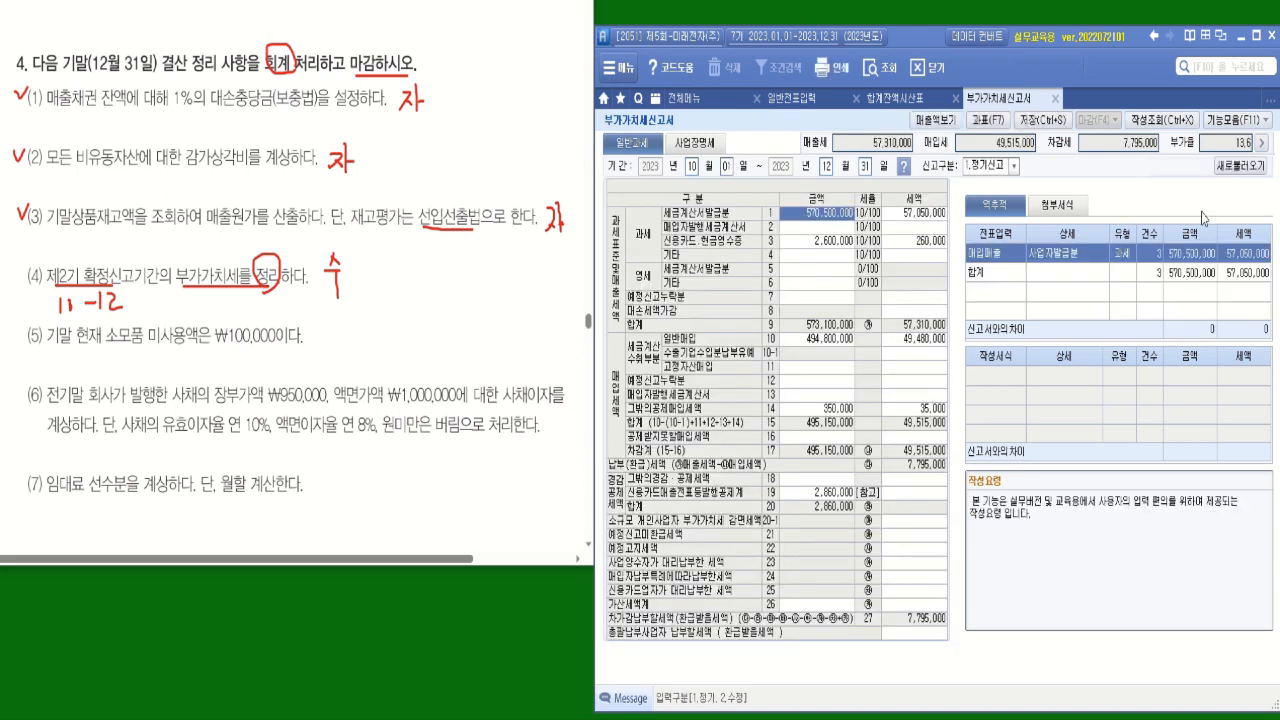
click(1237, 172)
click(612, 370)
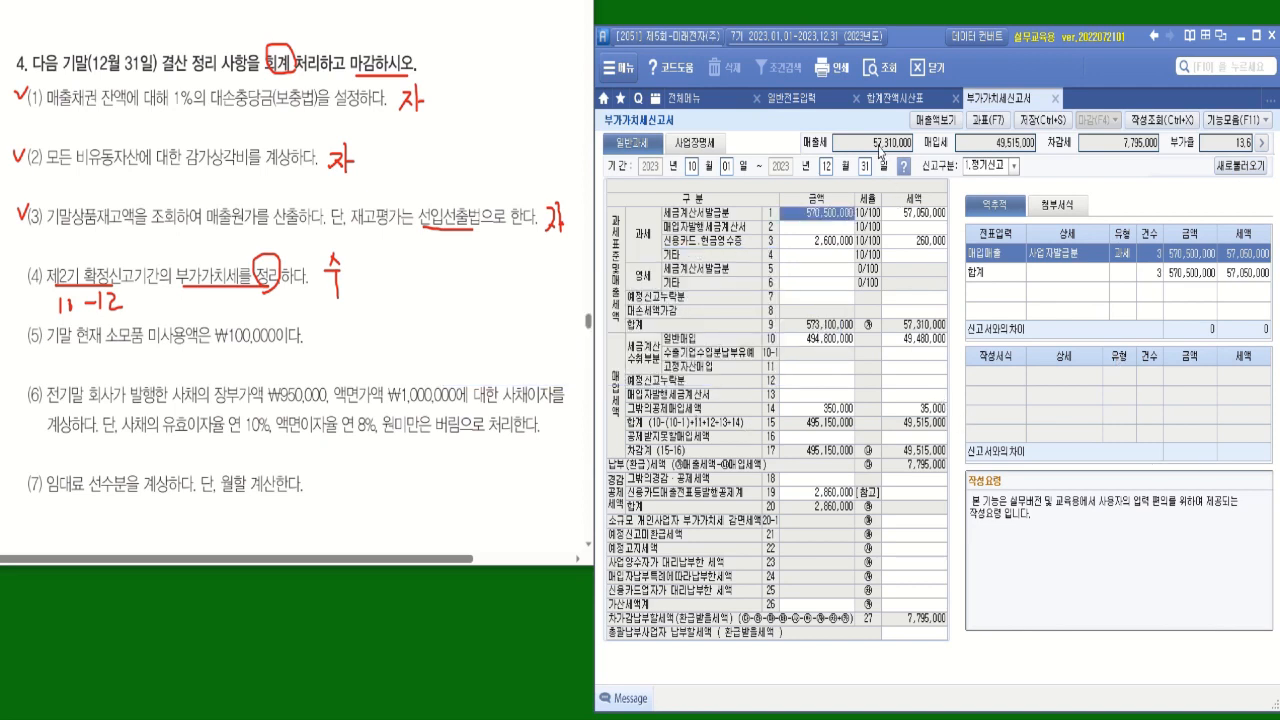
Examine the 매출세, 매입세 and 차감세 amounts in the VAT return, ending on 매출세.
click(879, 146)
click(1003, 145)
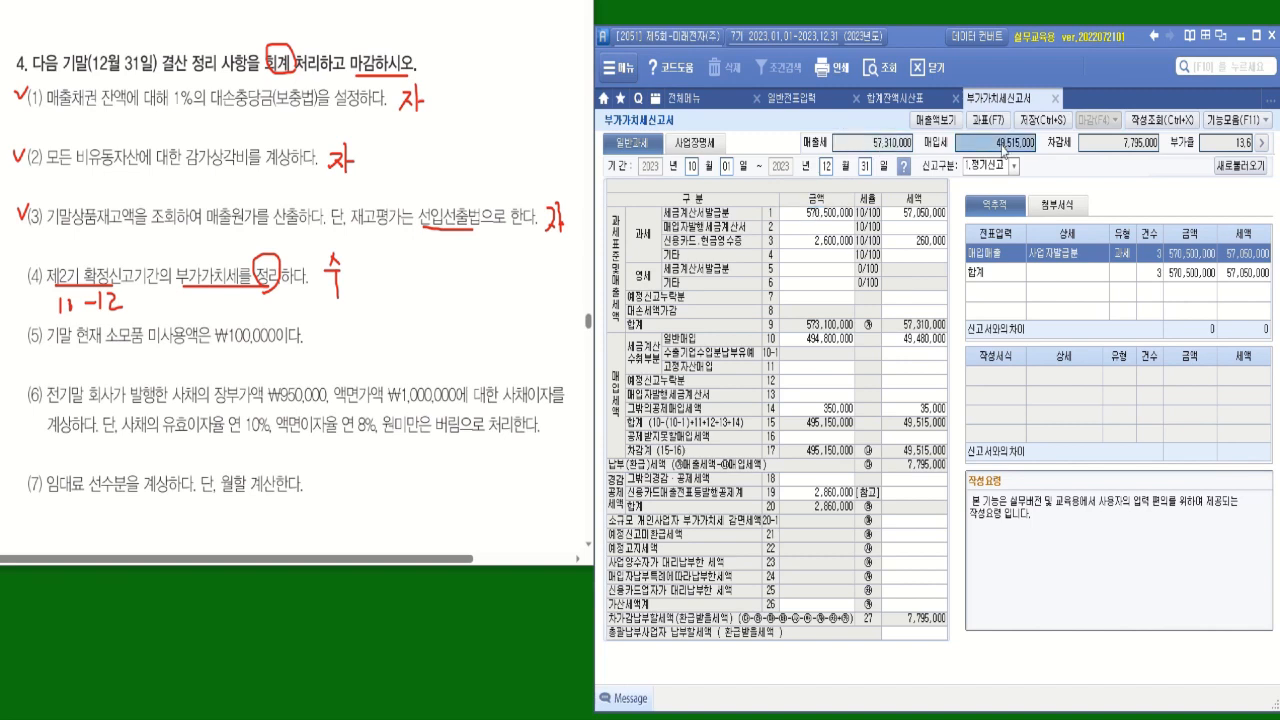
click(1138, 151)
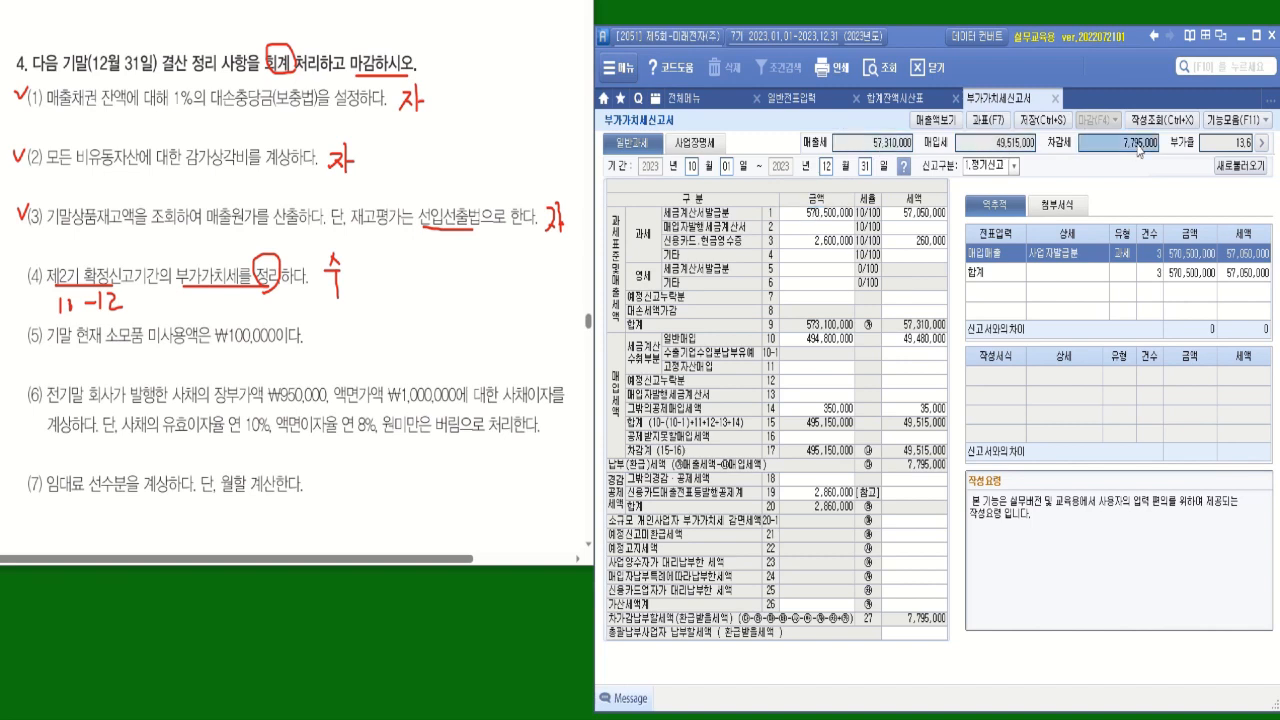
click(933, 338)
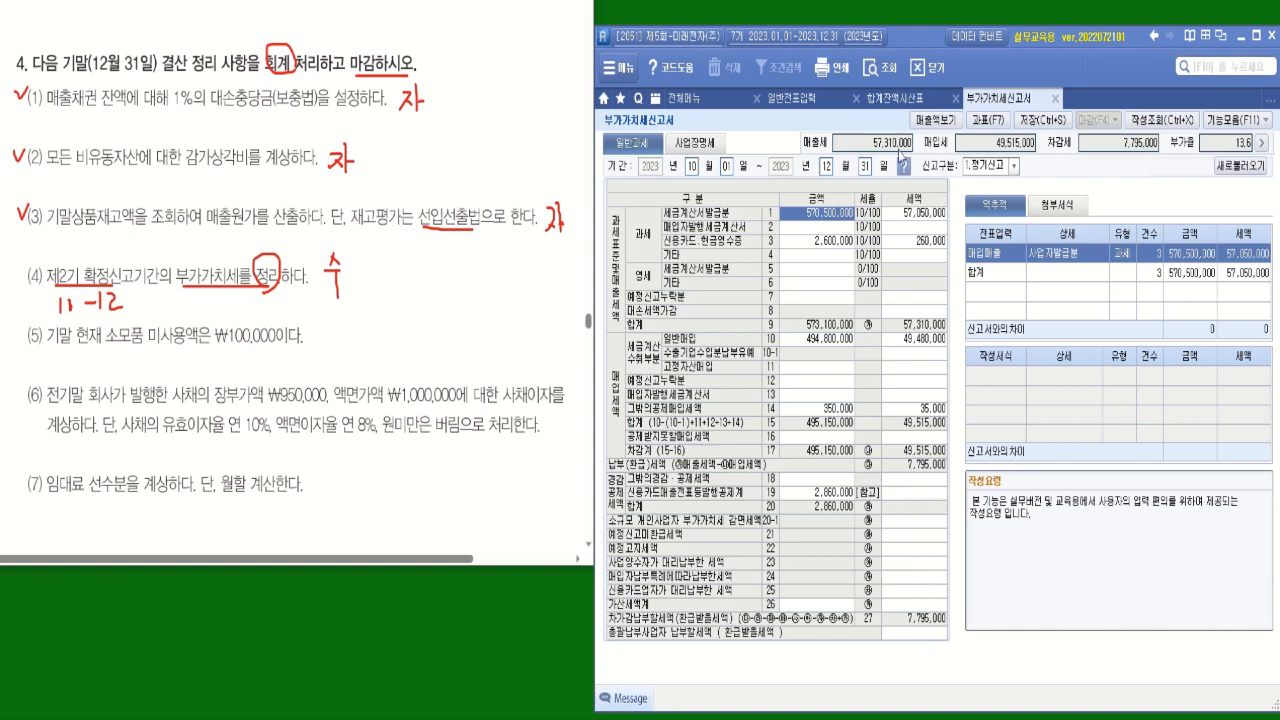
click(896, 143)
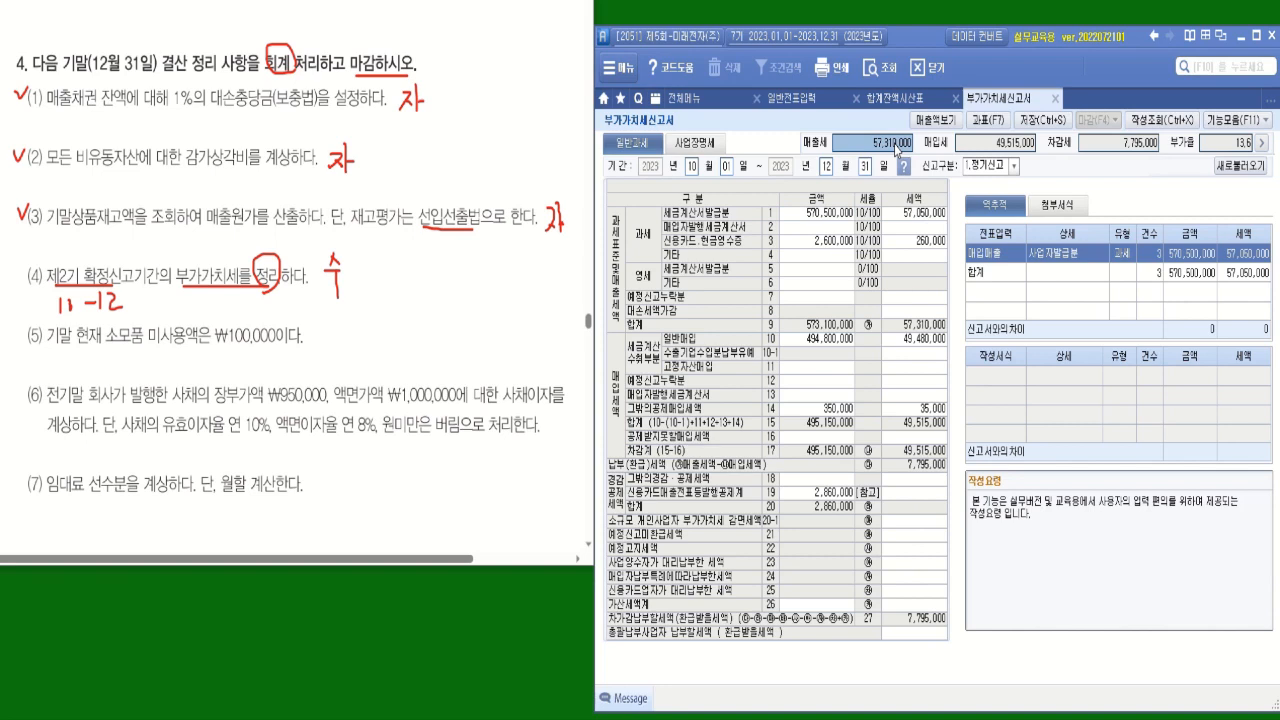
click(1013, 143)
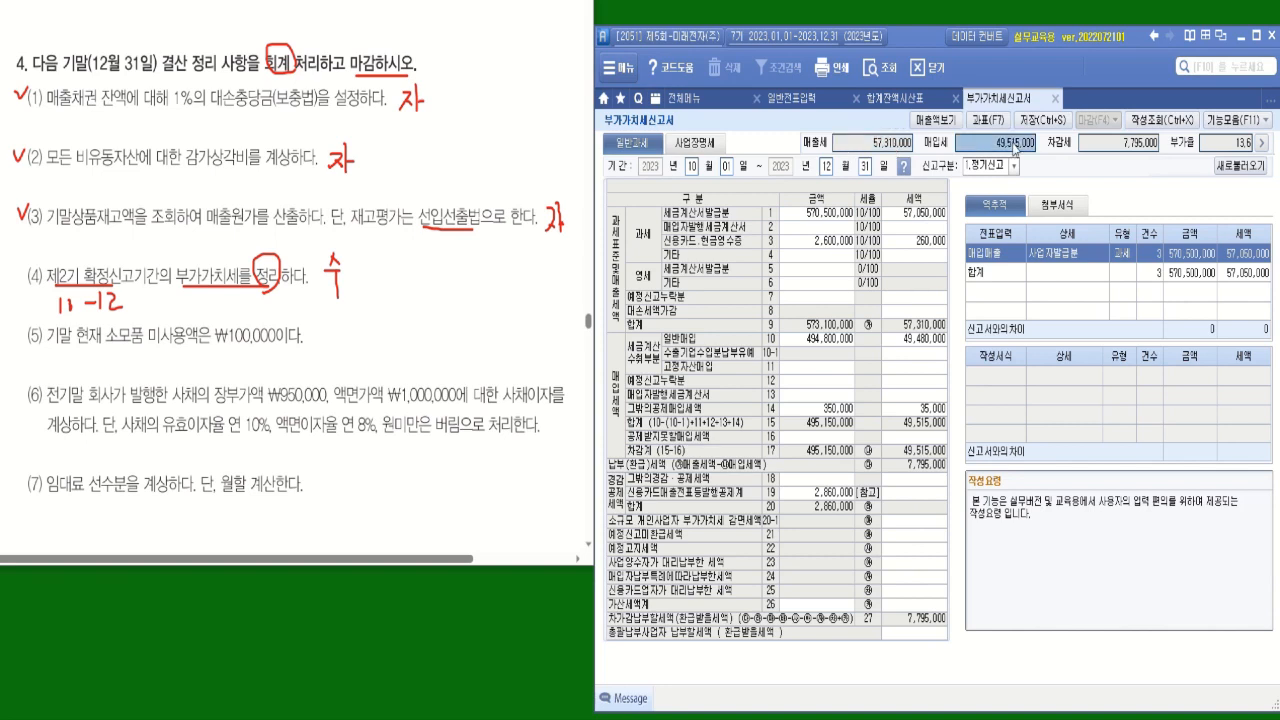
click(1108, 150)
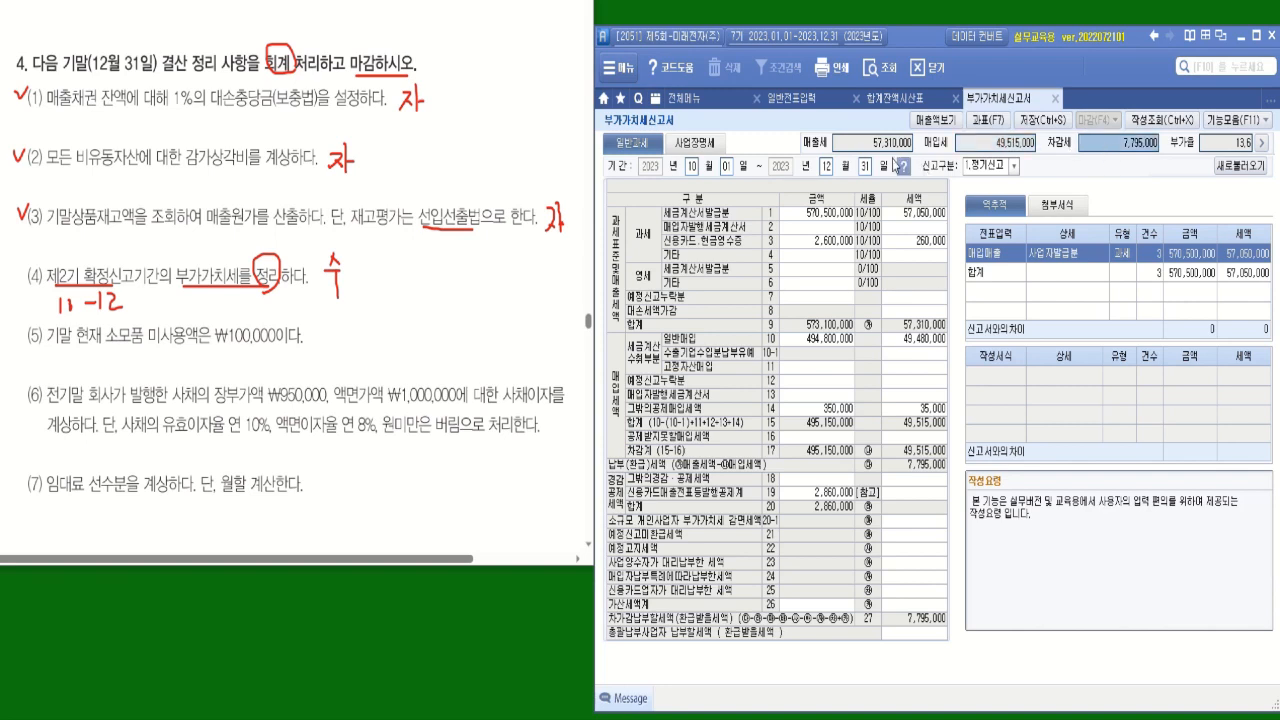
click(885, 146)
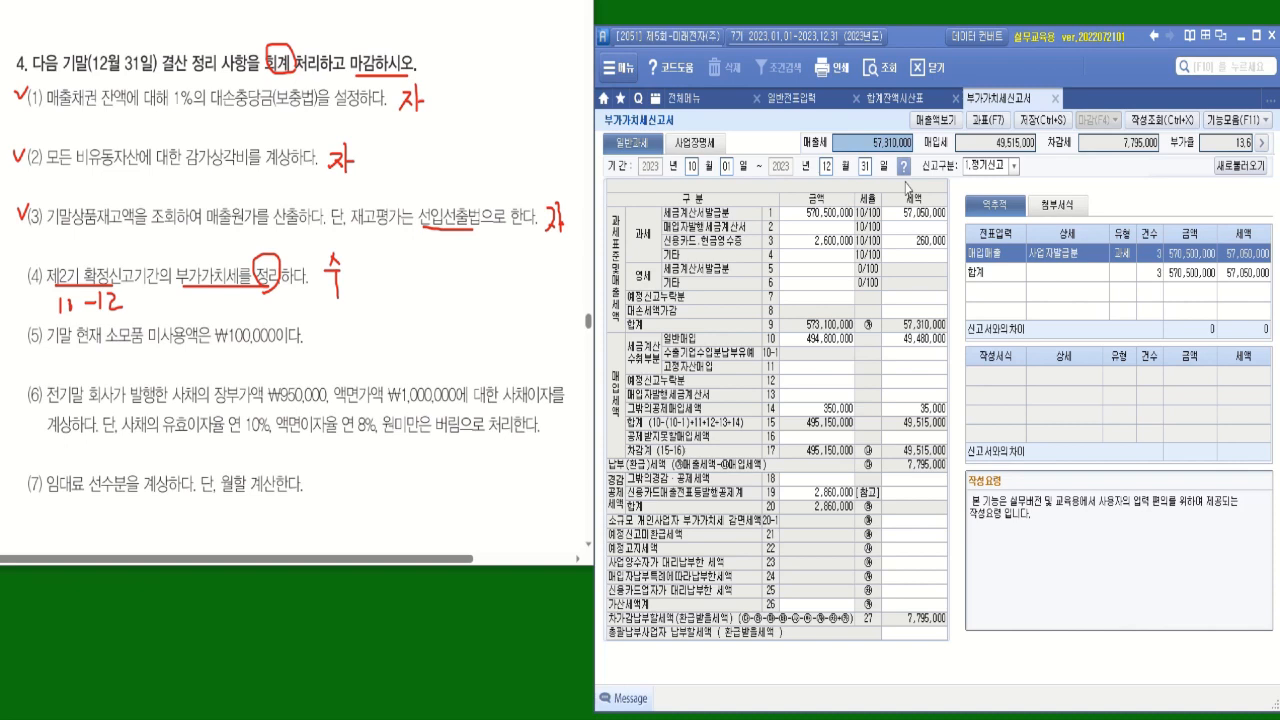
Return to 일반전표입력 and start a debit (차변) line with account 255 부가가치세예수금.
click(794, 102)
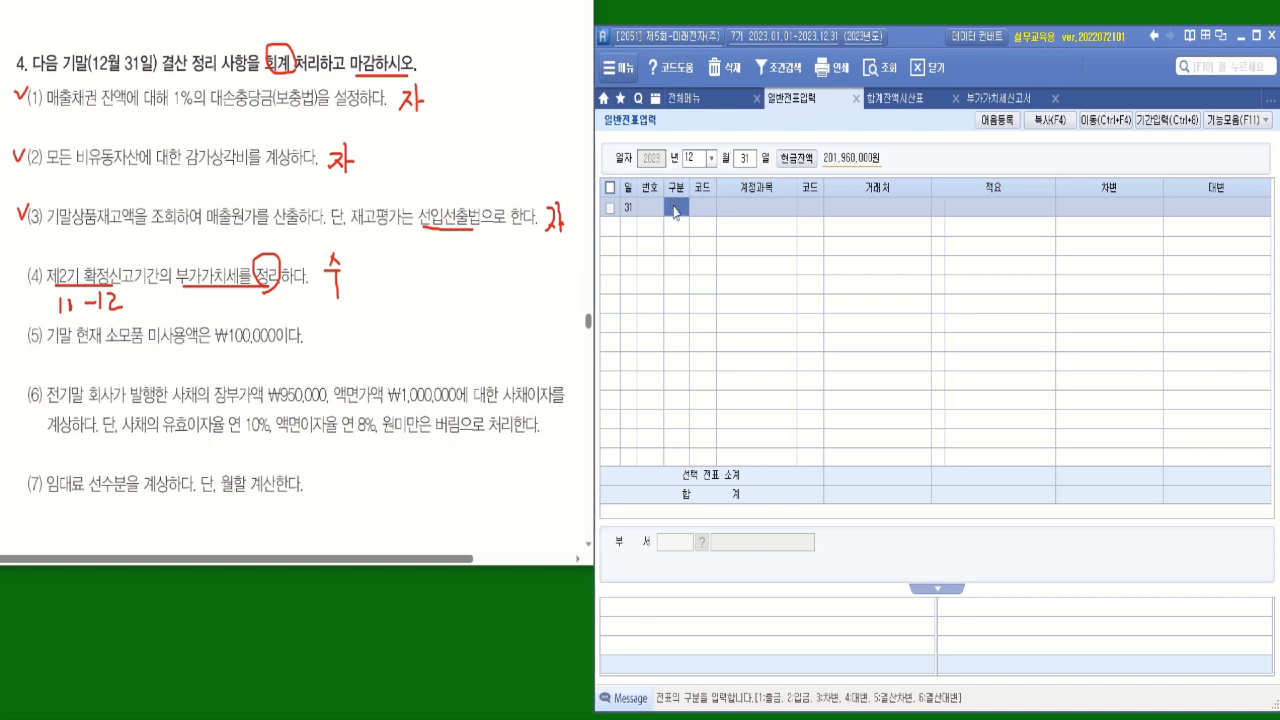
text(3)
key(Return)
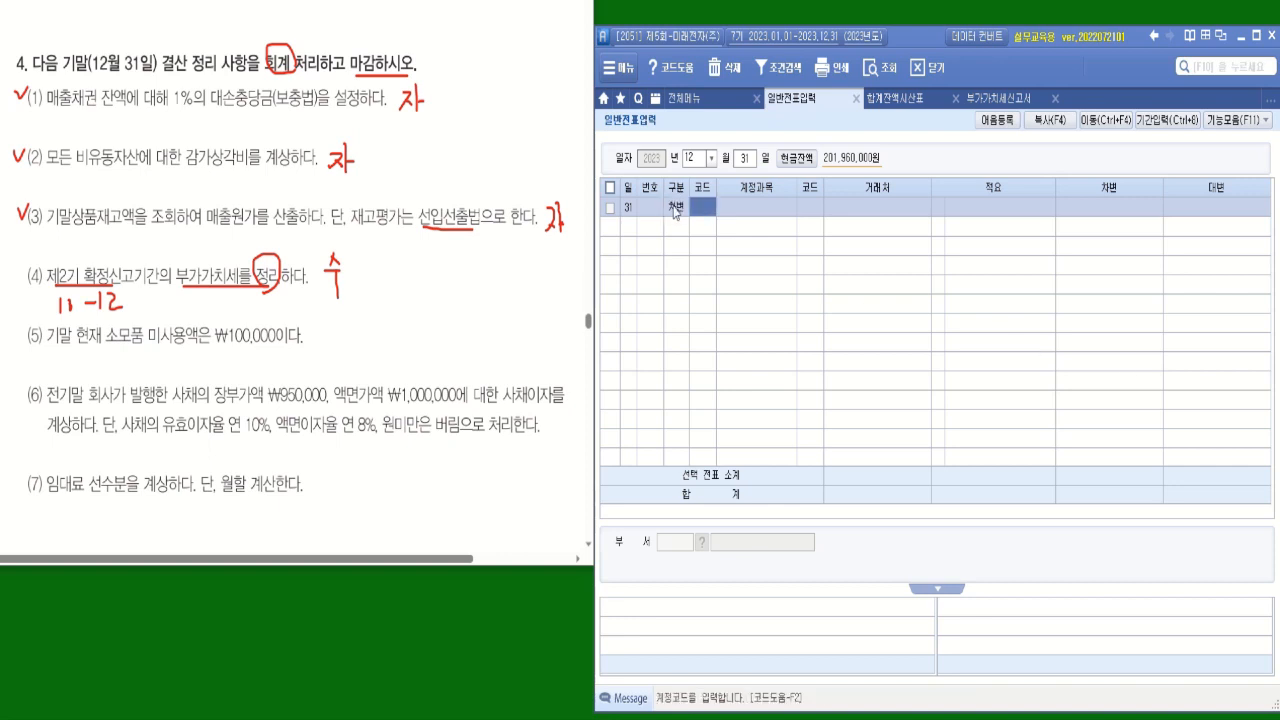
text(북)
text(가)
key(Return)
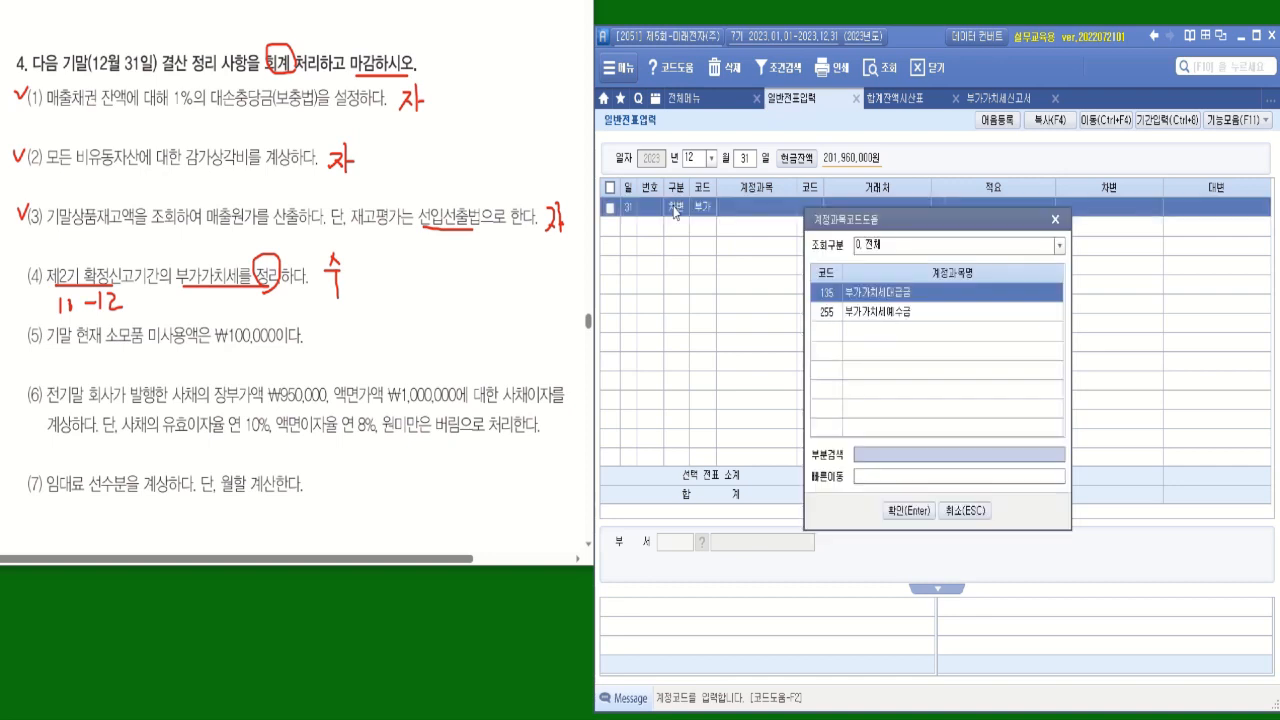
click(876, 316)
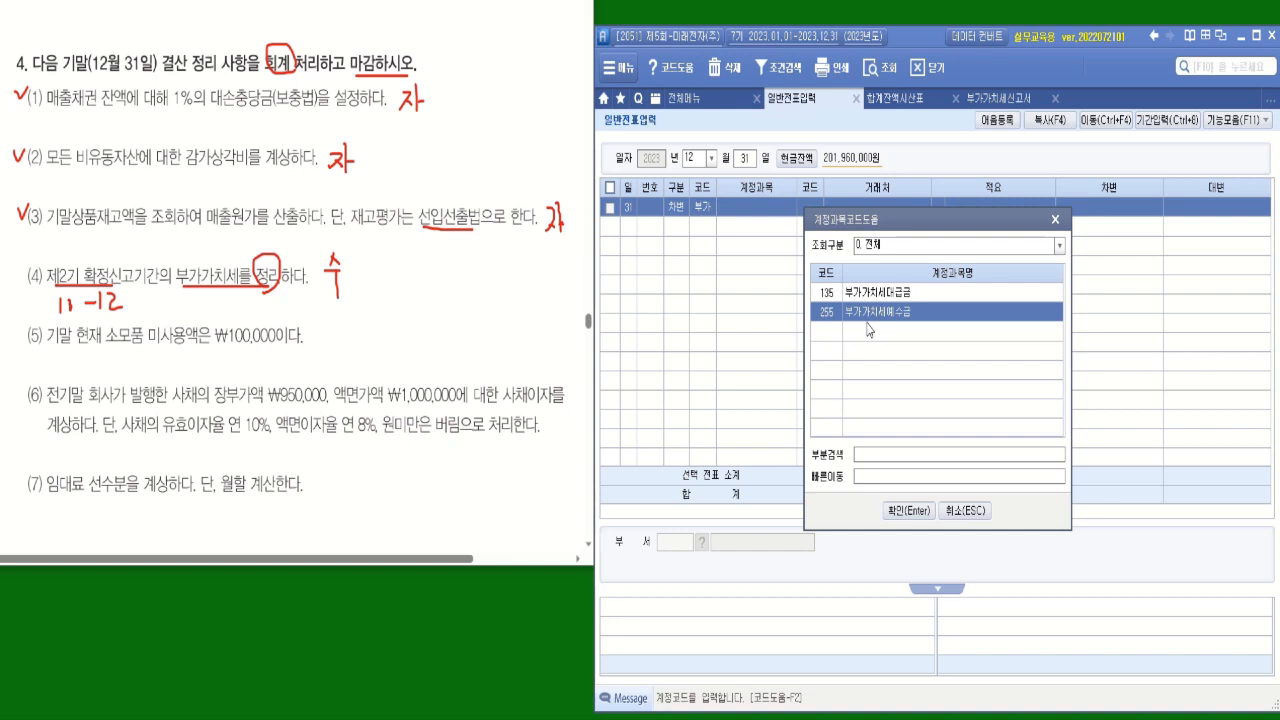
key(Return)
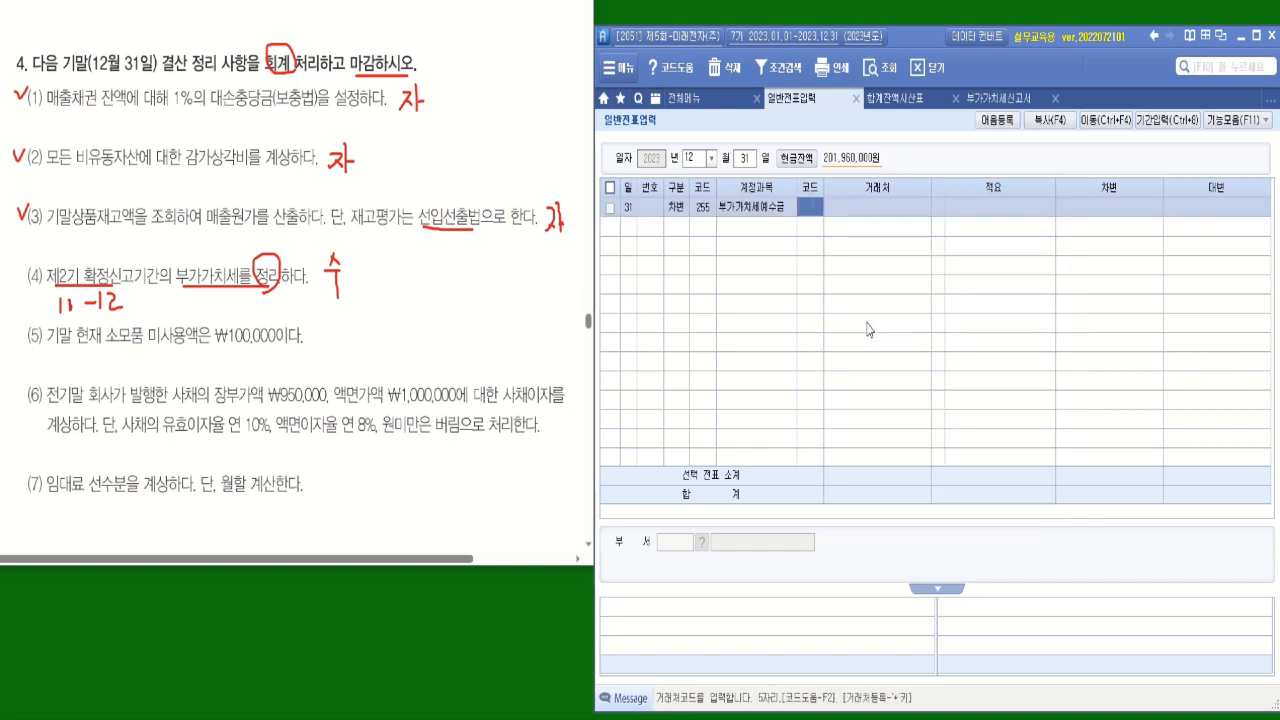
Enter 57,310,000 as the 부가가치세예수금 line's debit amount, leaving 거래처 and 적요 blank.
key(Return)
key(Return)
key(Return)
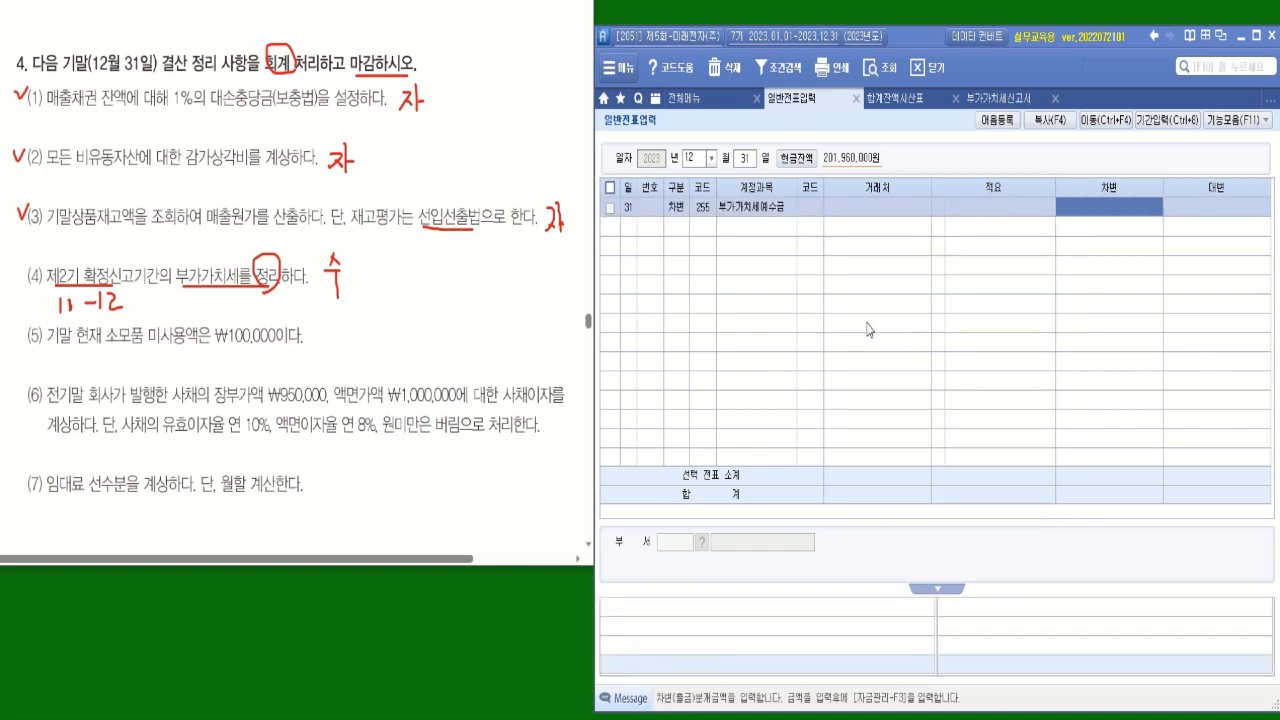
text(57310000)
key(Return)
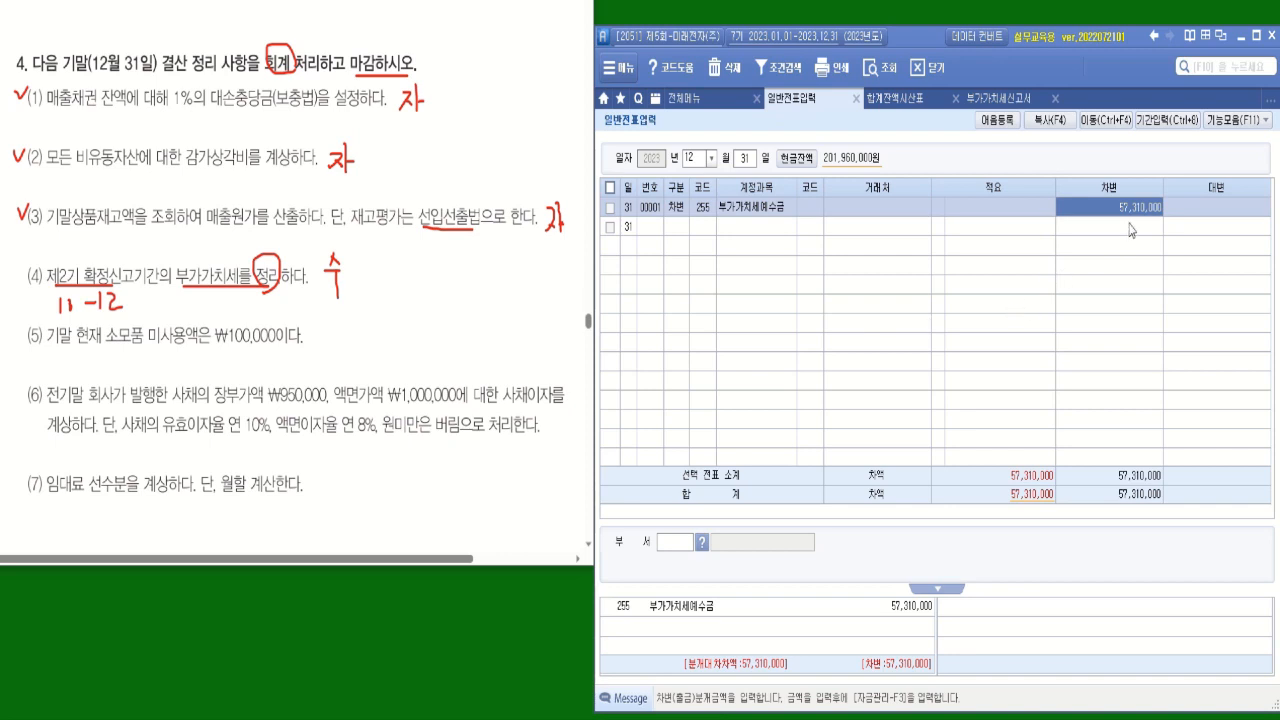
Start a credit (대변) line with account 135 부가가치세대급금.
click(676, 230)
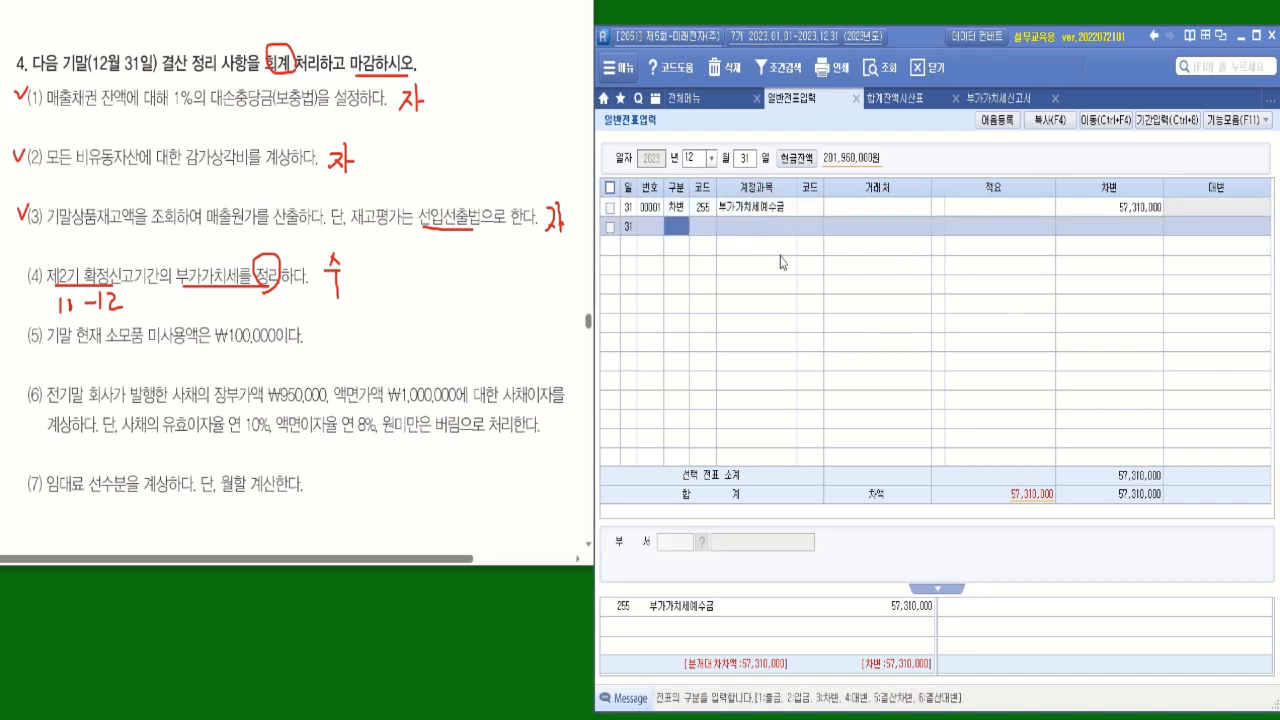
key(4)
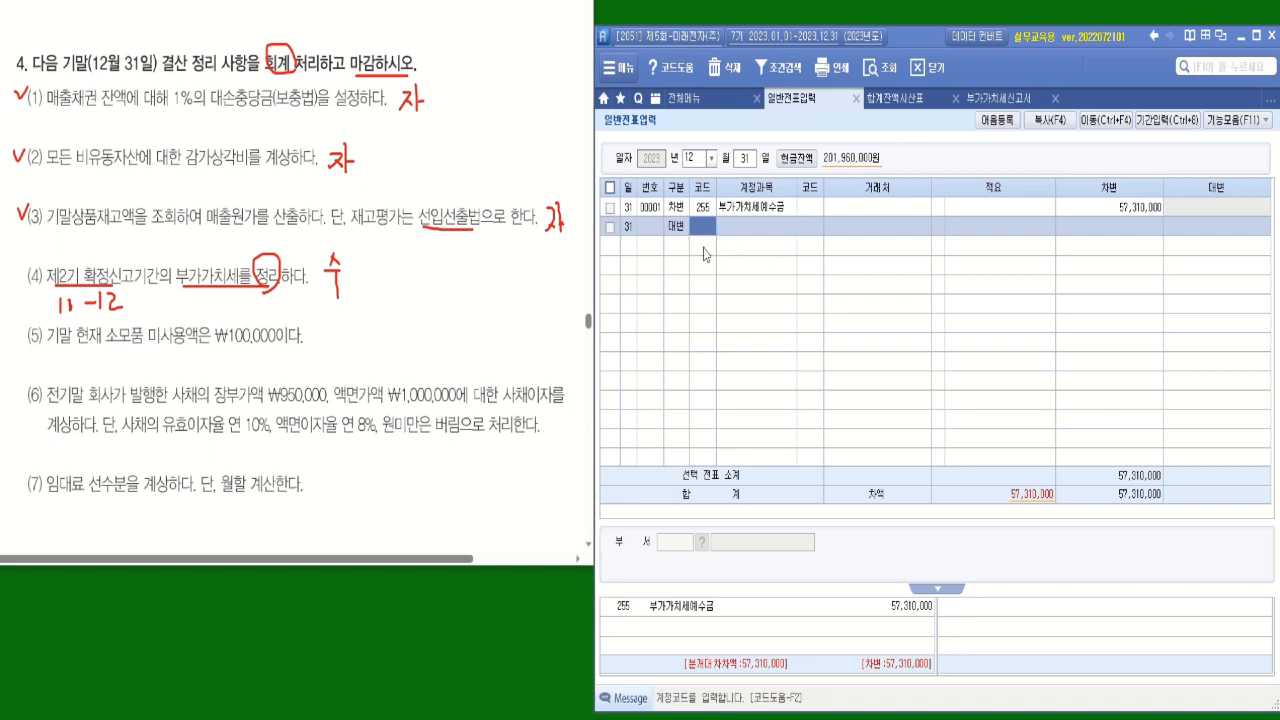
text(북)
text(가)
key(Return)
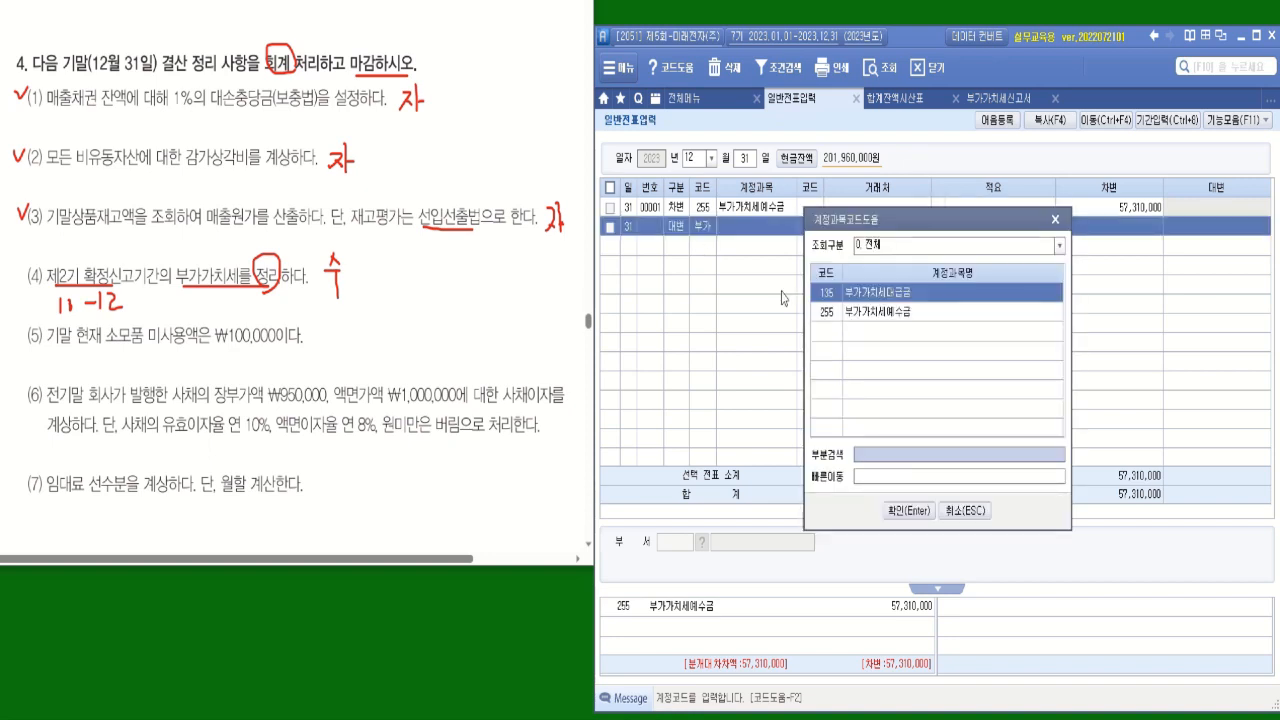
double_click(874, 296)
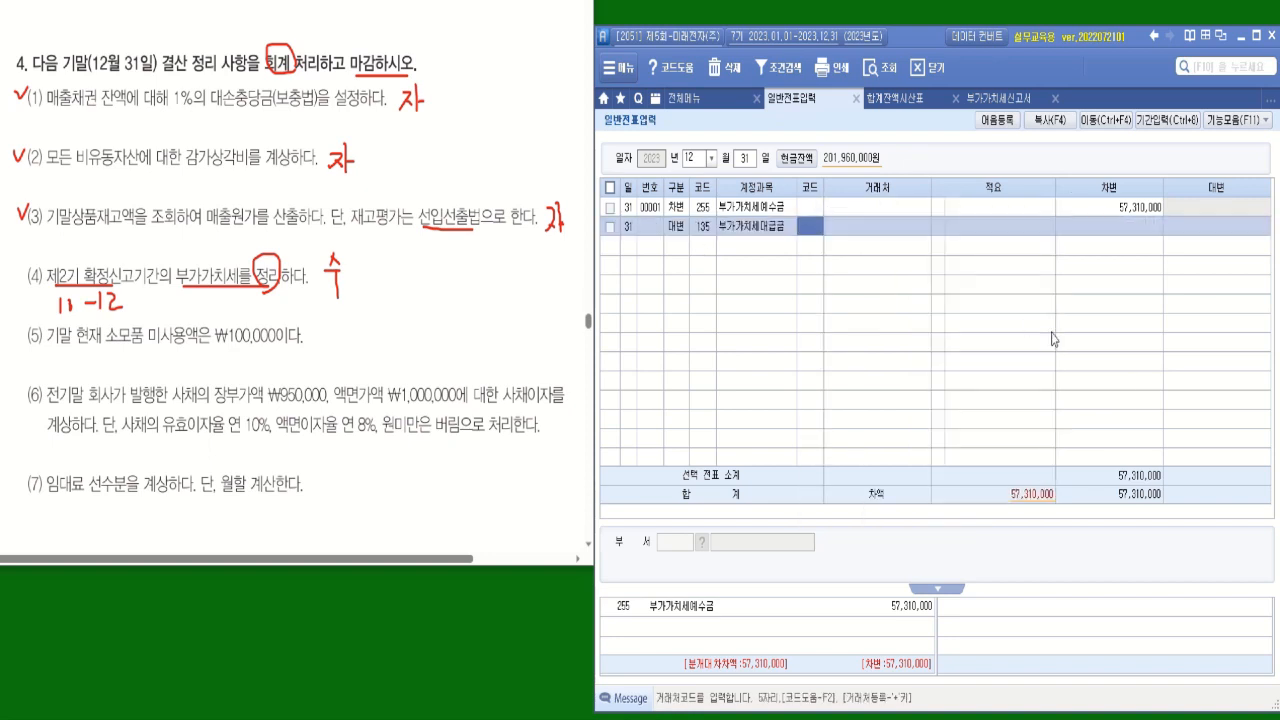
Copy the 매입세 amount from 부가가치세신고서 and enter 49,515,000 as the 부가가치세대급금 line's credit amount.
click(998, 98)
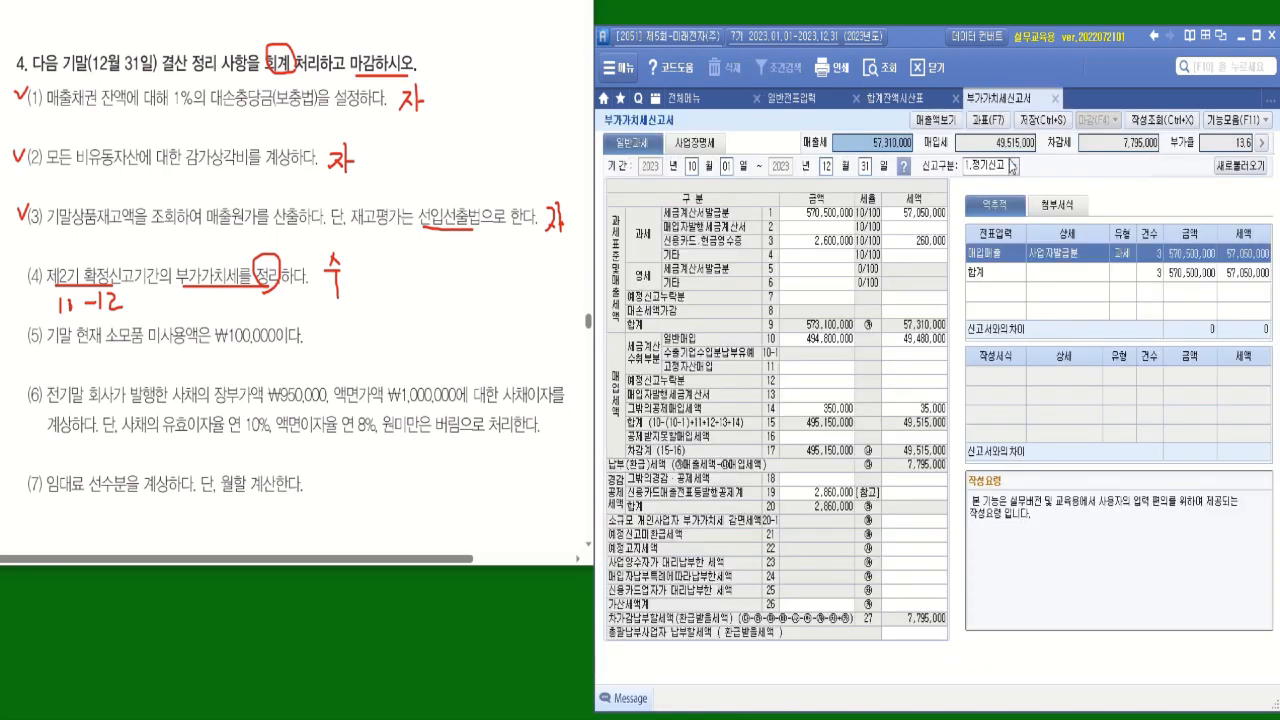
click(1012, 147)
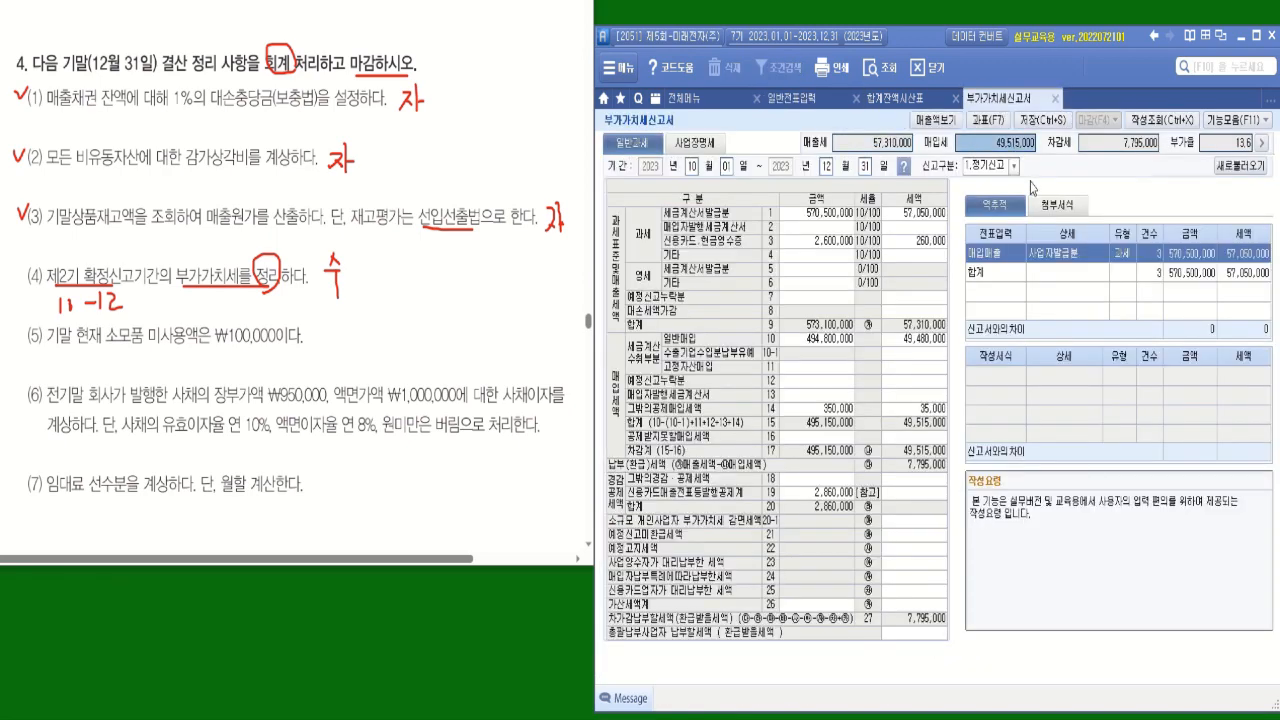
click(790, 98)
click(1196, 227)
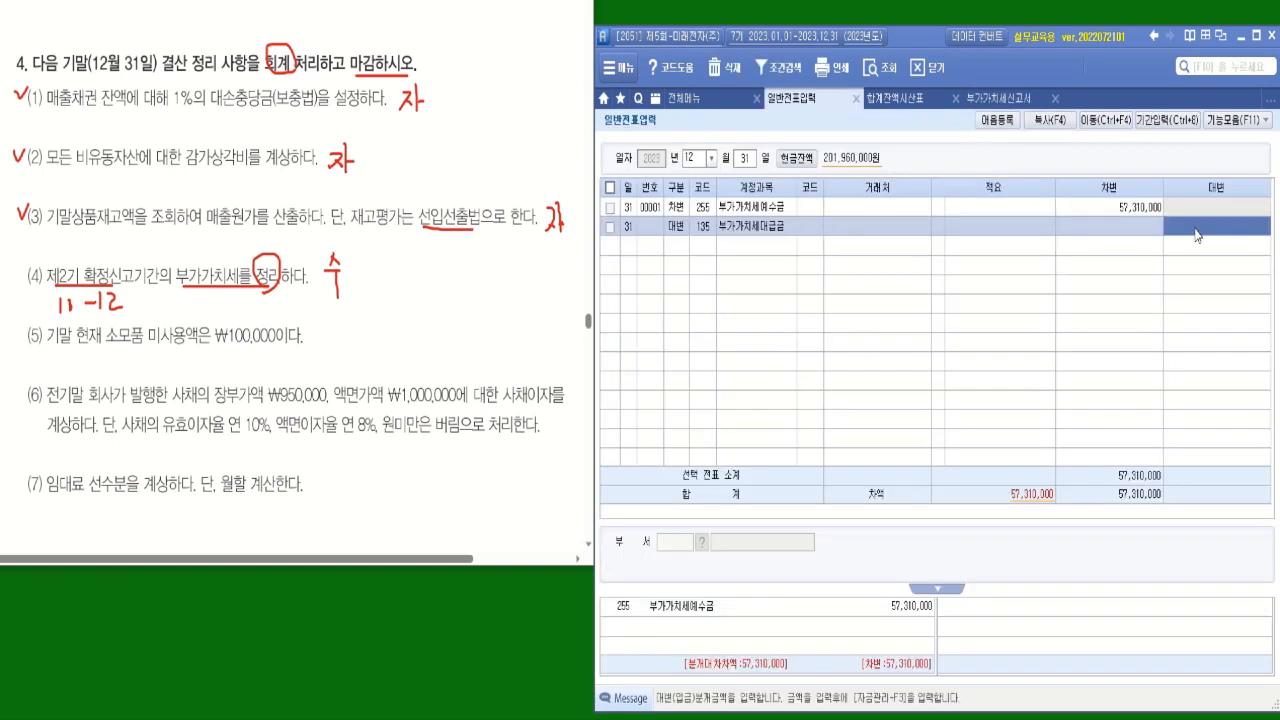
text(49,515,000)
key(Return)
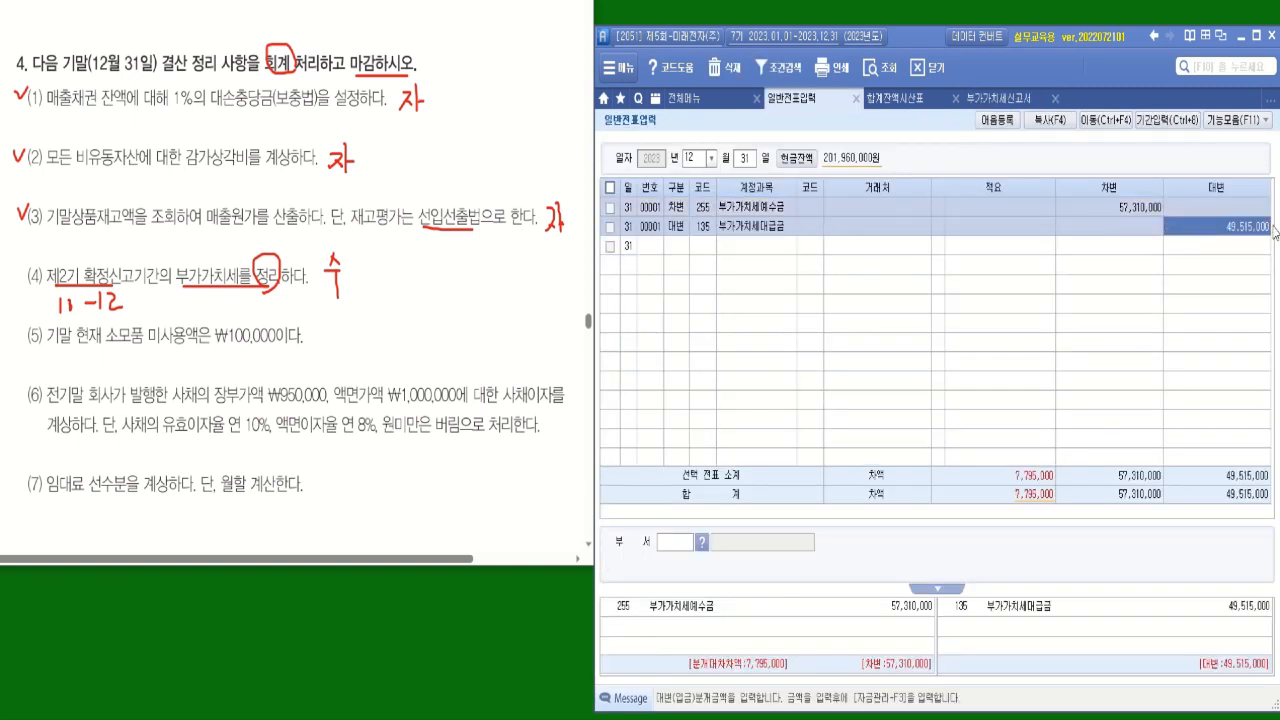
Start another credit (대변) line in the VAT settlement voucher with account 261 미지급세금.
click(679, 250)
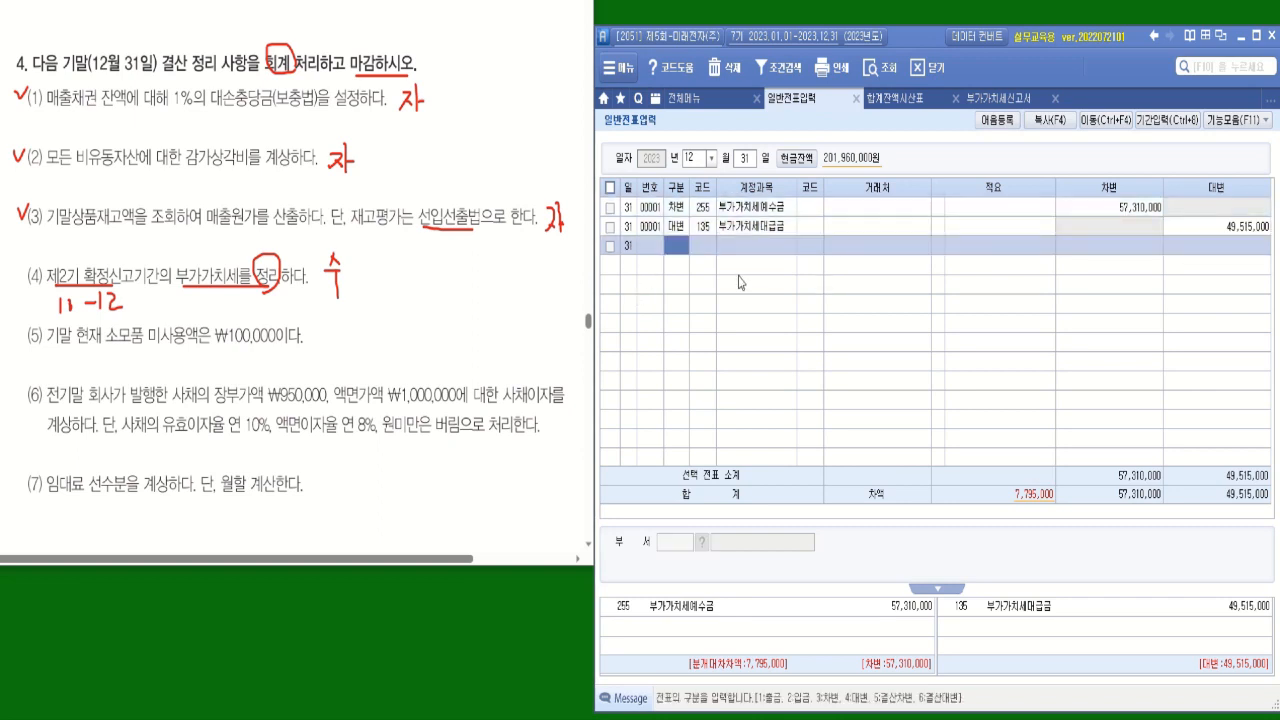
text(4)
text(미)
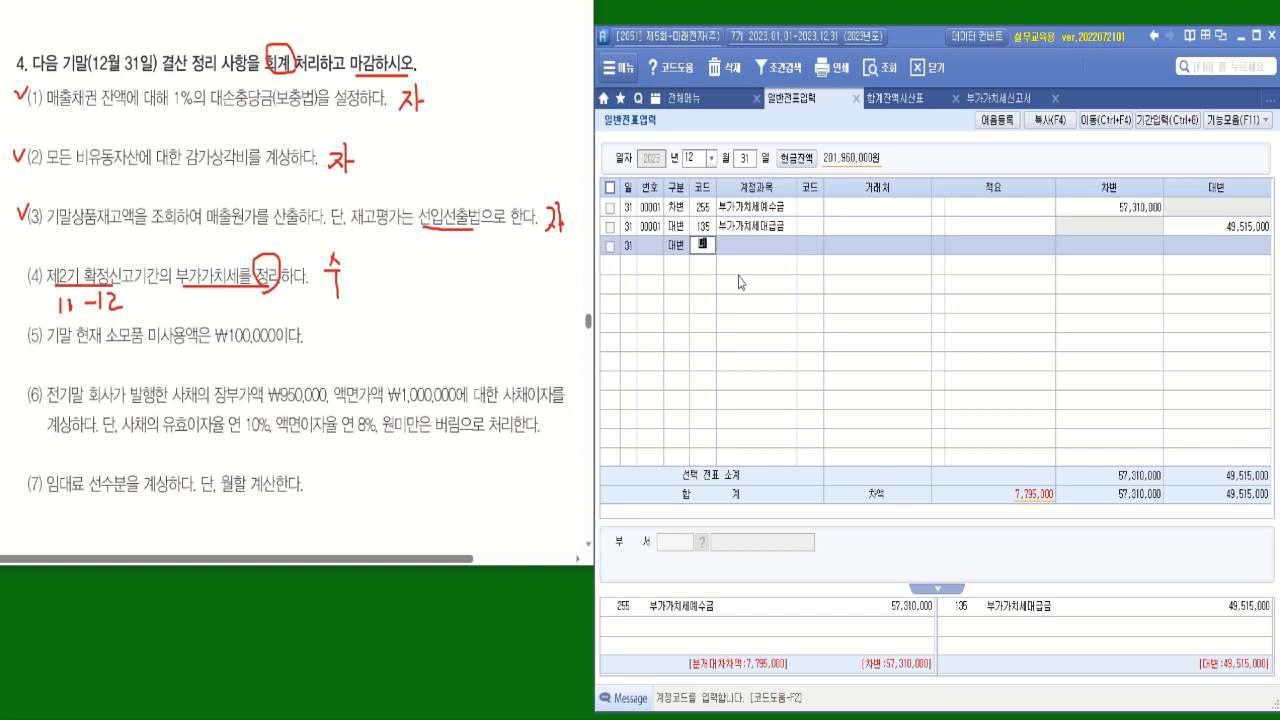
text(지)
key(Return)
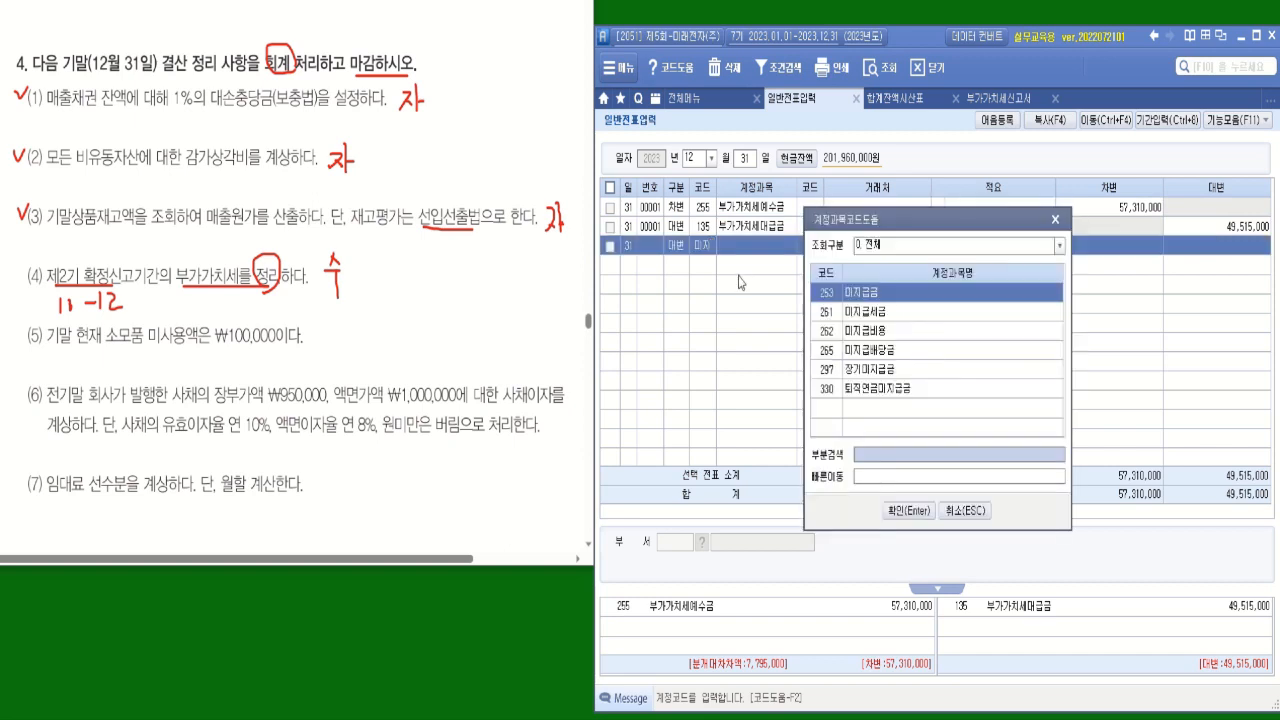
double_click(870, 316)
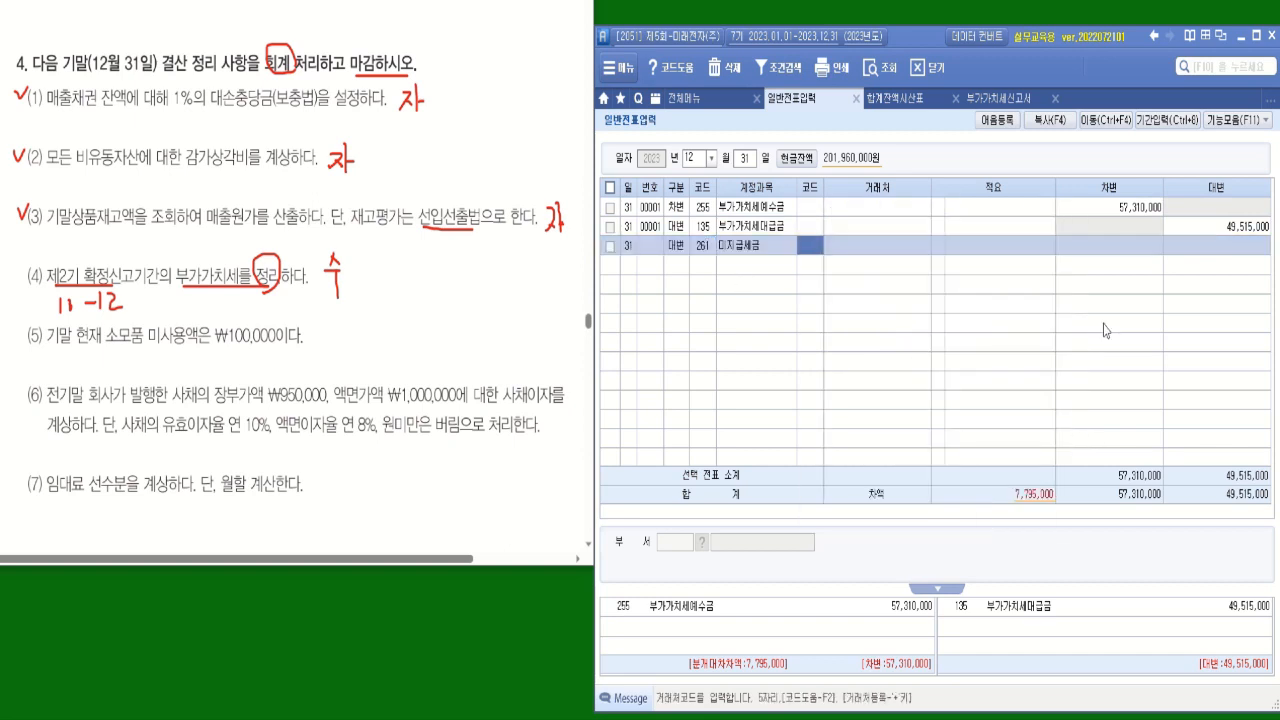
Copy the 차감세 amount from 부가가치세신고서 and enter 7,795,000 as the 미지급세금 line's credit amount in 일반전표입력.
click(992, 98)
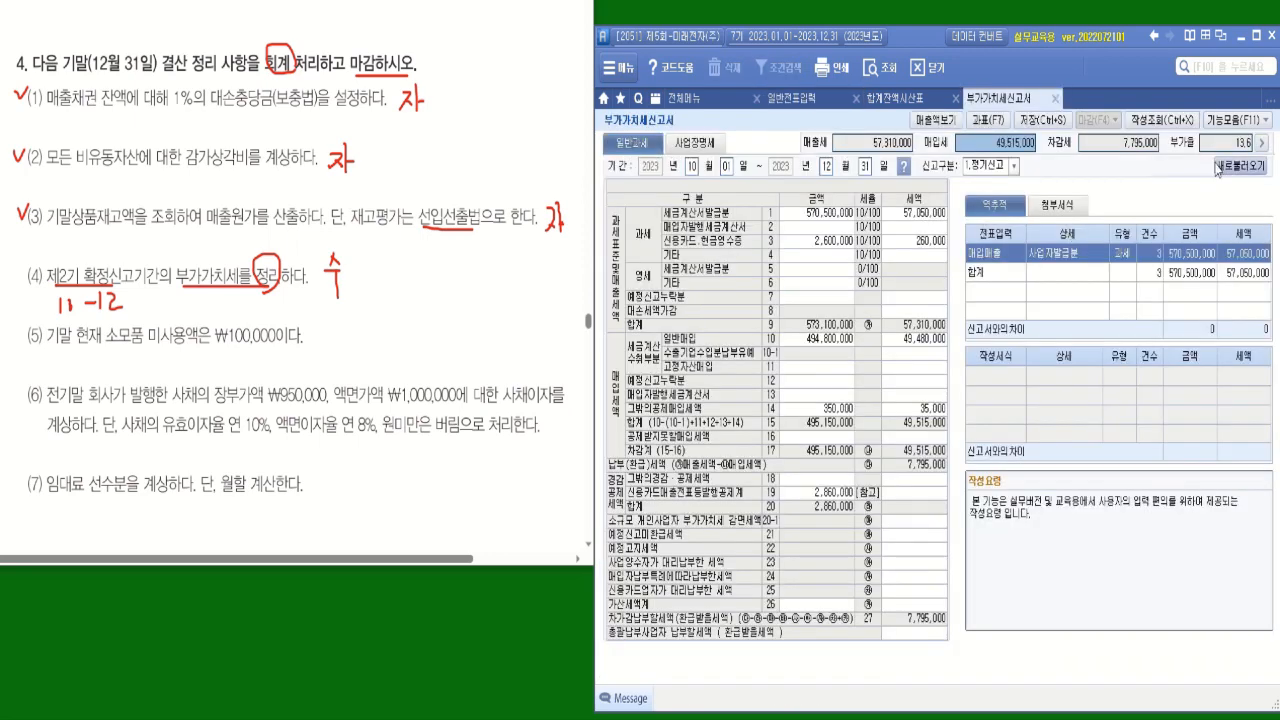
click(1125, 148)
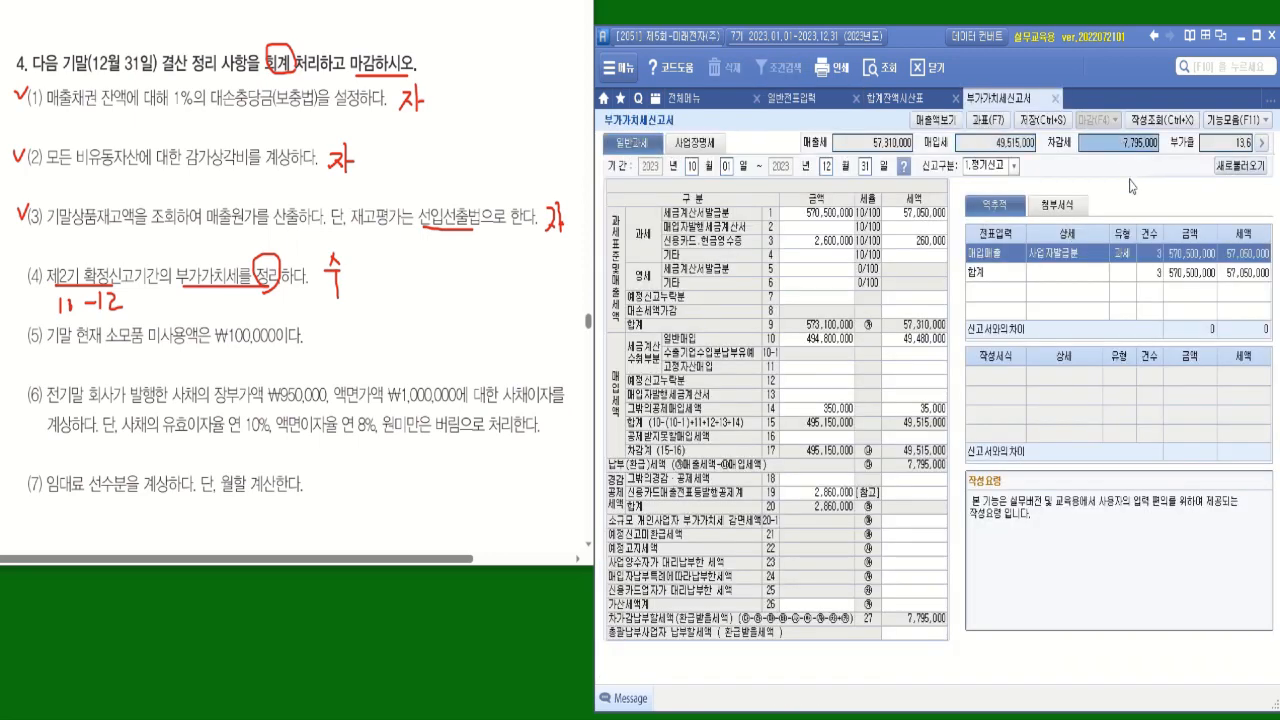
click(800, 98)
click(1208, 250)
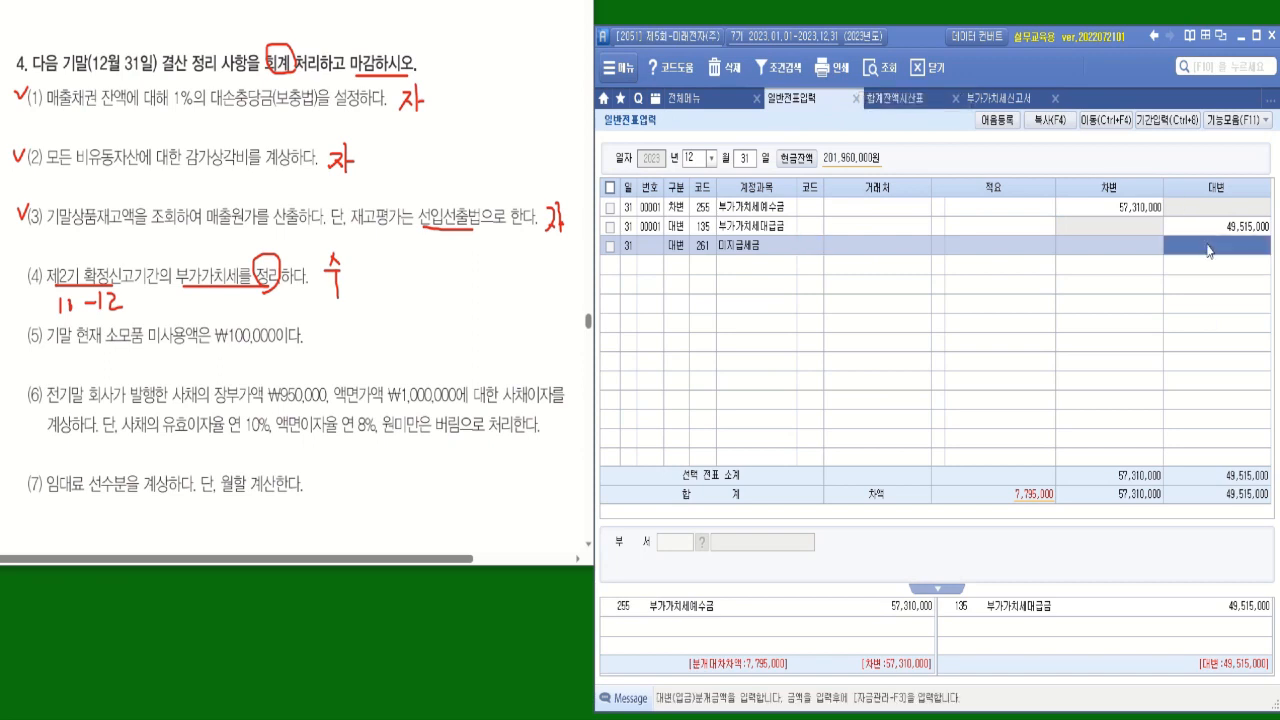
key(Return)
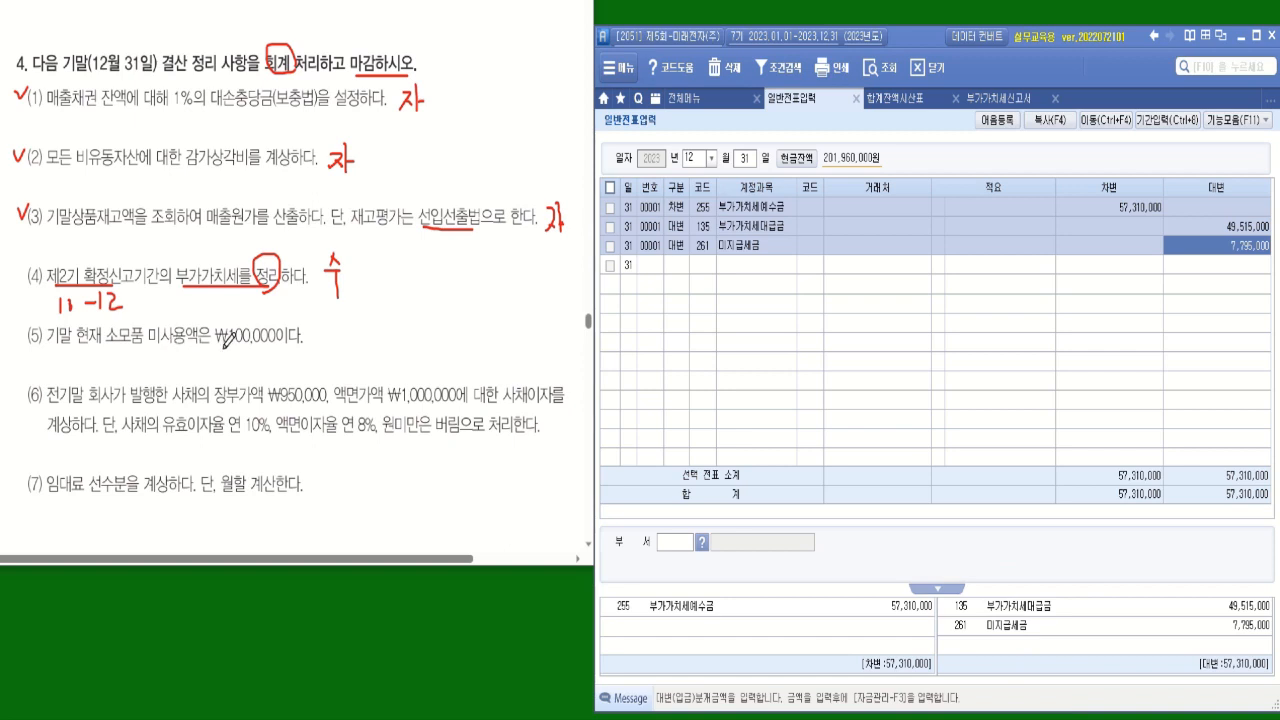
Underline item (5)'s unused supplies amount and look up 소모품비 in 합계잔액시산표 as of 12월 31일.
drag(108, 345, 291, 345)
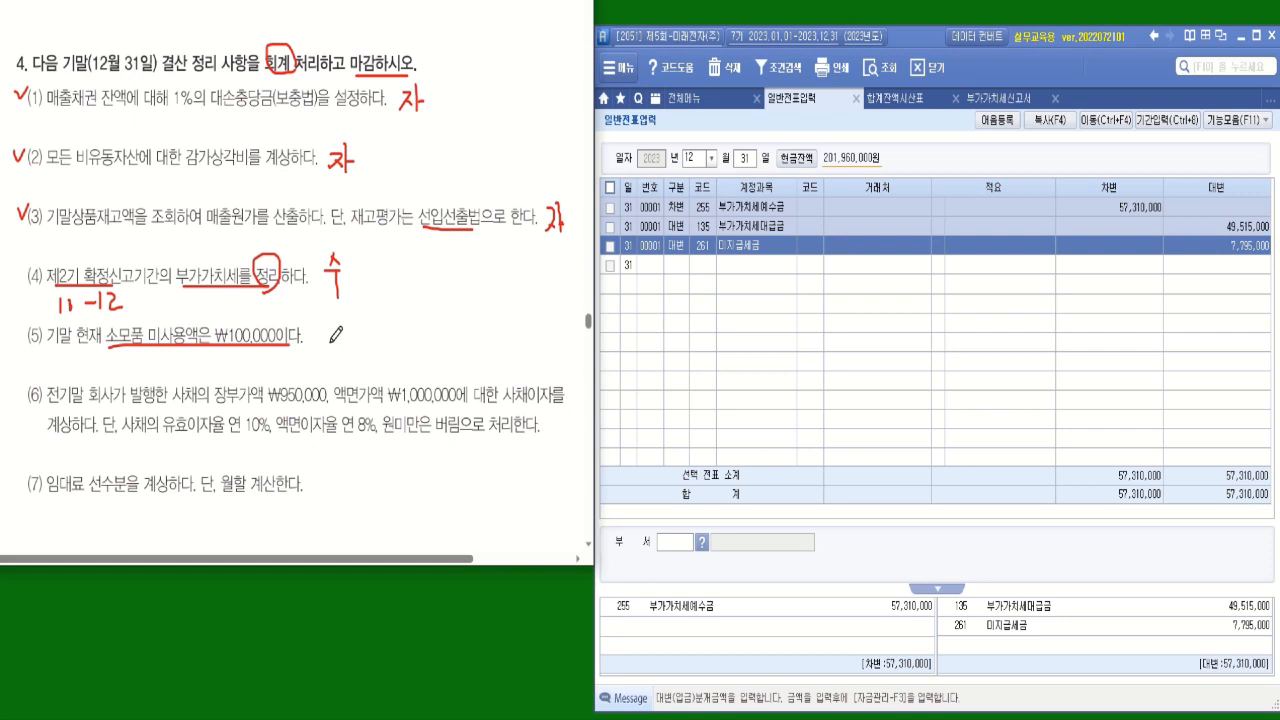
click(897, 37)
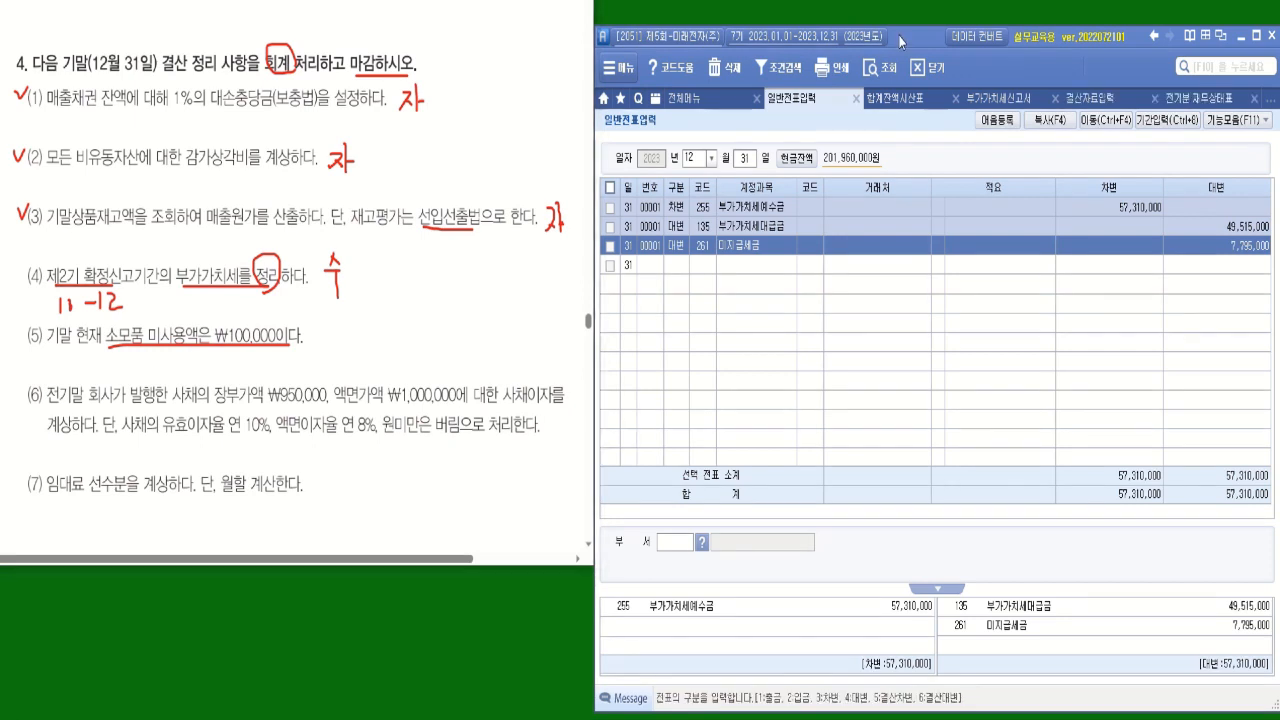
click(900, 100)
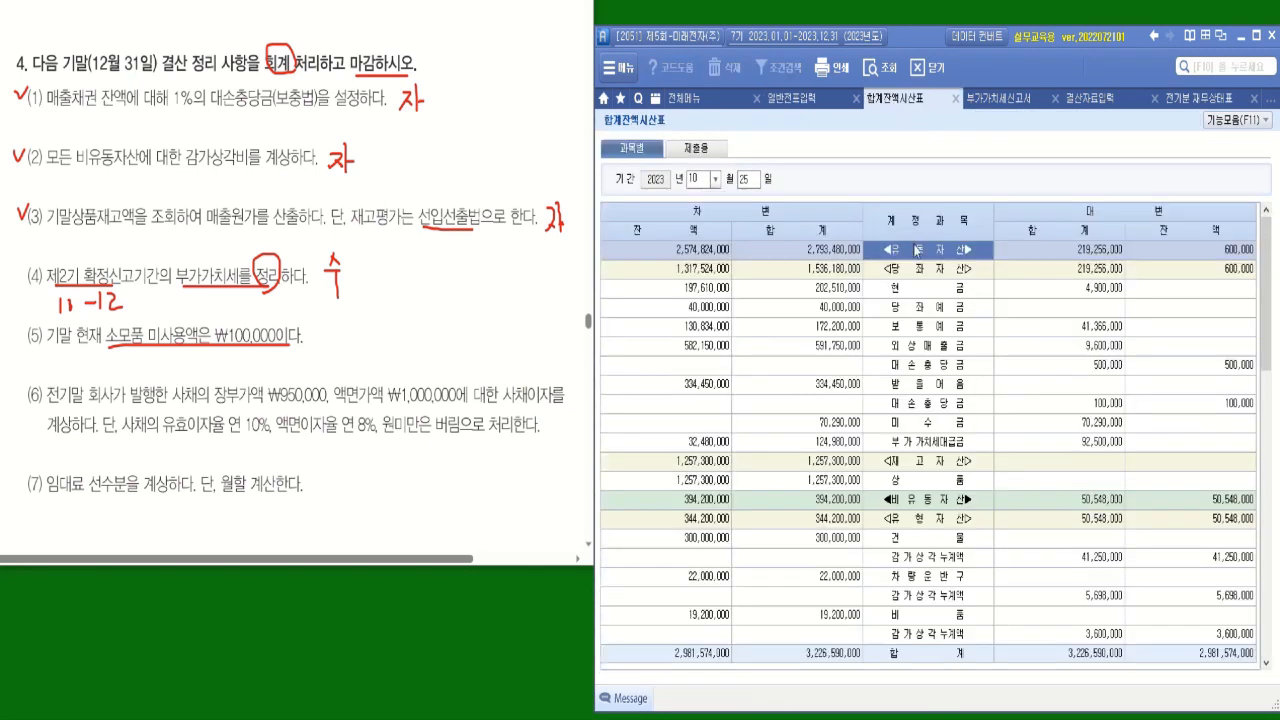
click(715, 179)
click(700, 340)
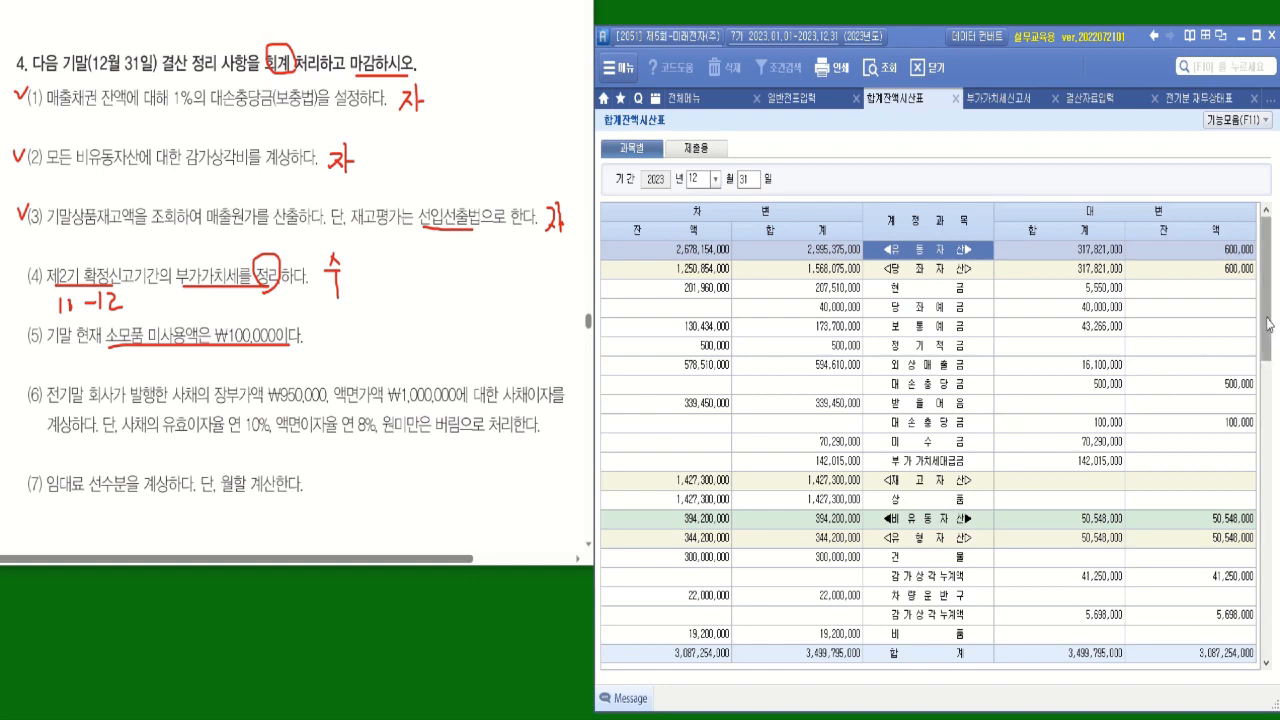
drag(1268, 322, 1246, 608)
click(912, 524)
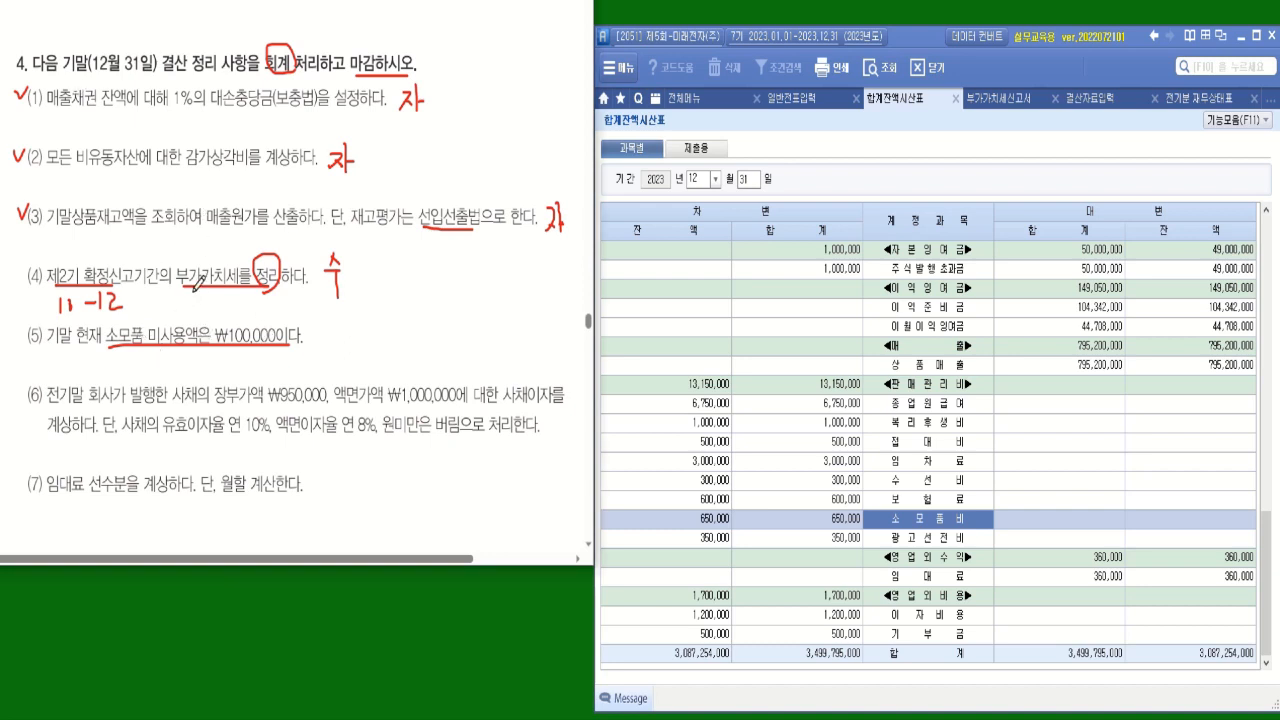
Return to 일반전표입력 and start a debit (차변) line with account 172 소모품 for item (5).
click(812, 99)
click(680, 270)
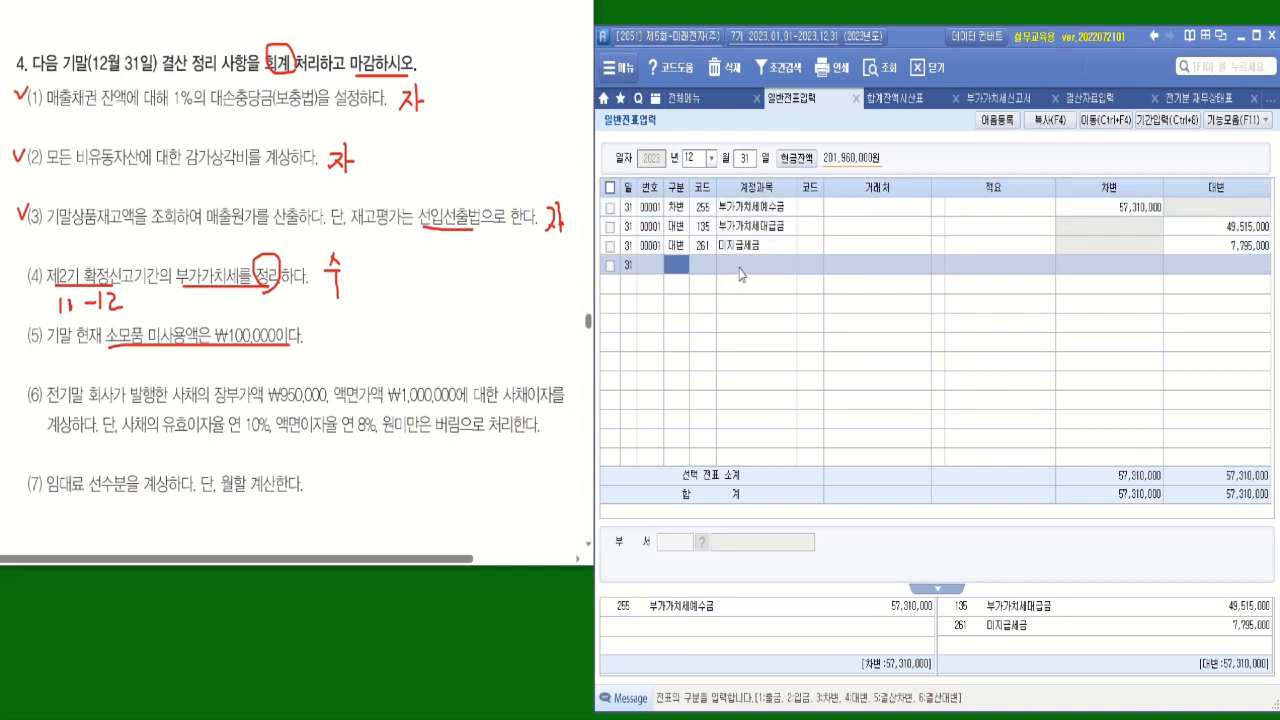
text(3)
key(Return)
text(소모)
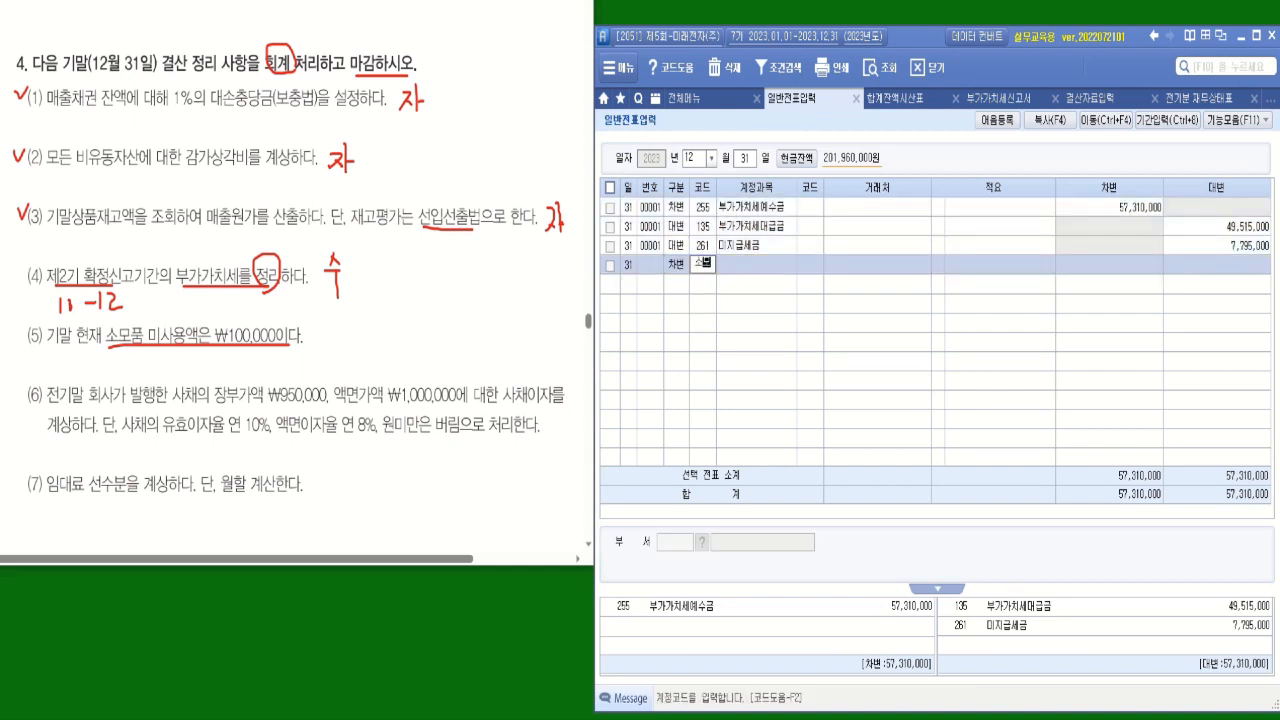
key(Return)
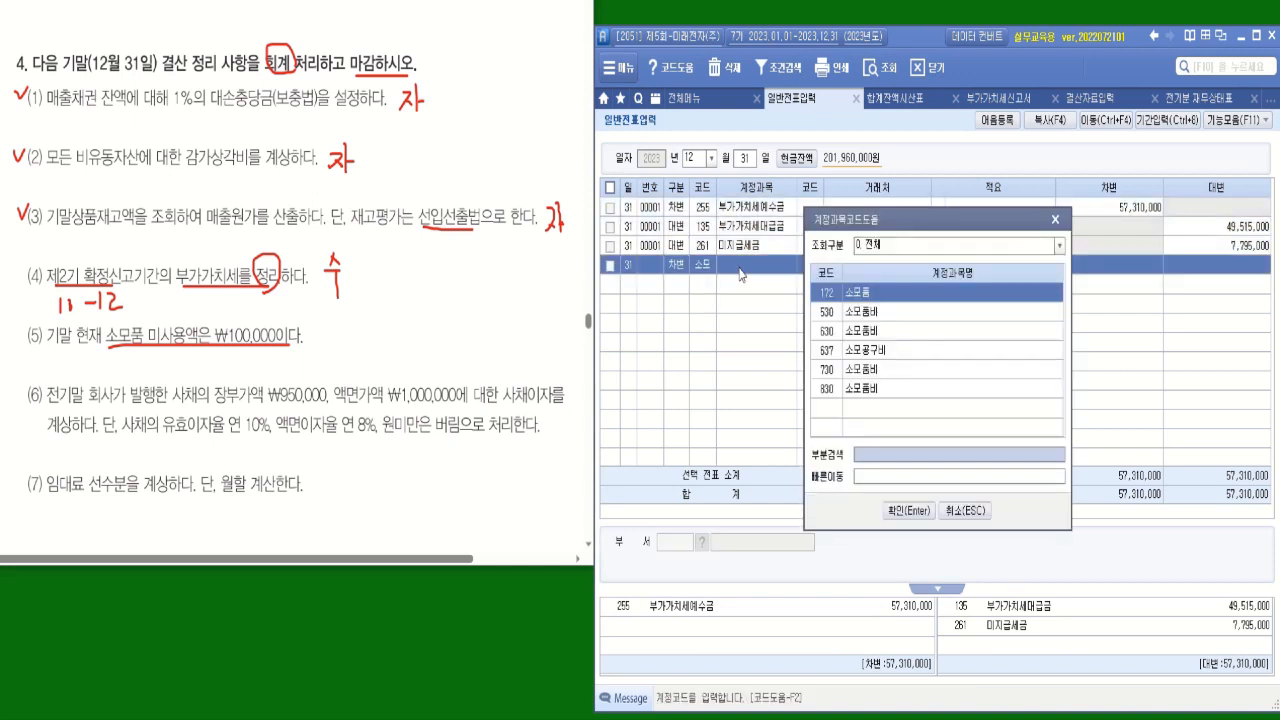
key(Return)
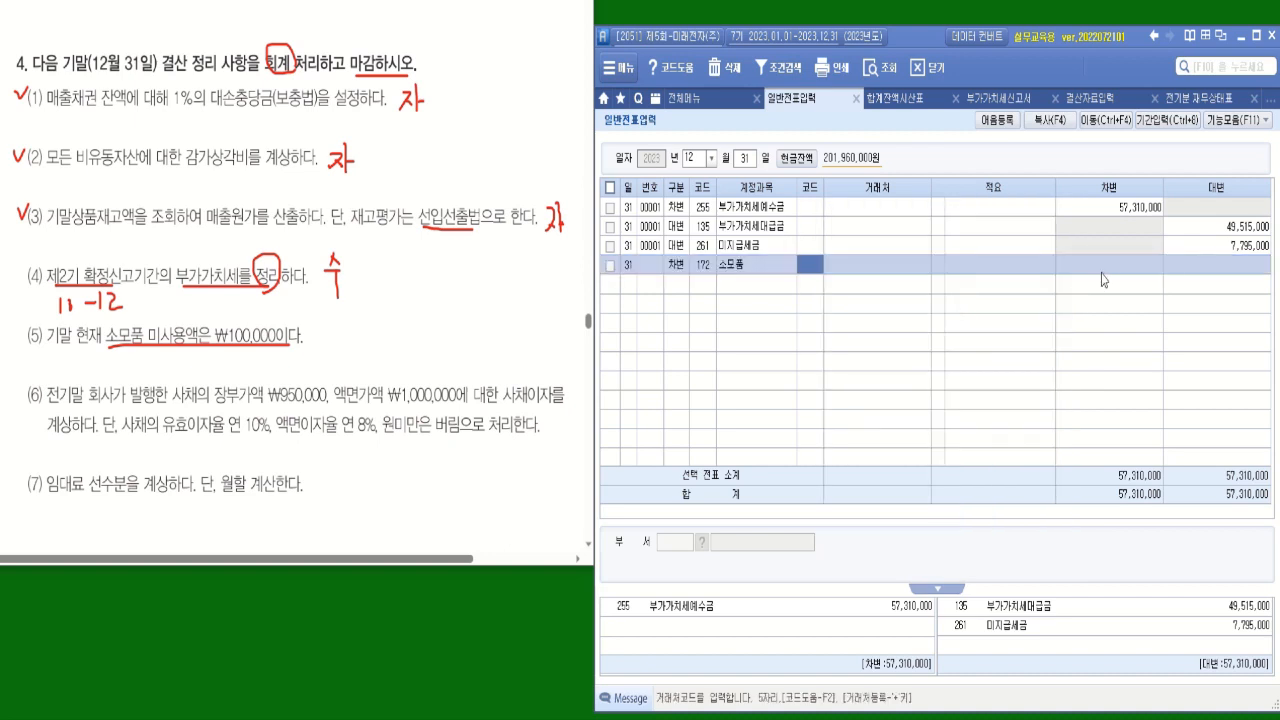
Enter 100,000 as the 소모품 line's debit amount, leaving 거래처, 적요 and 부서 blank.
key(Return)
key(Return)
key(Return)
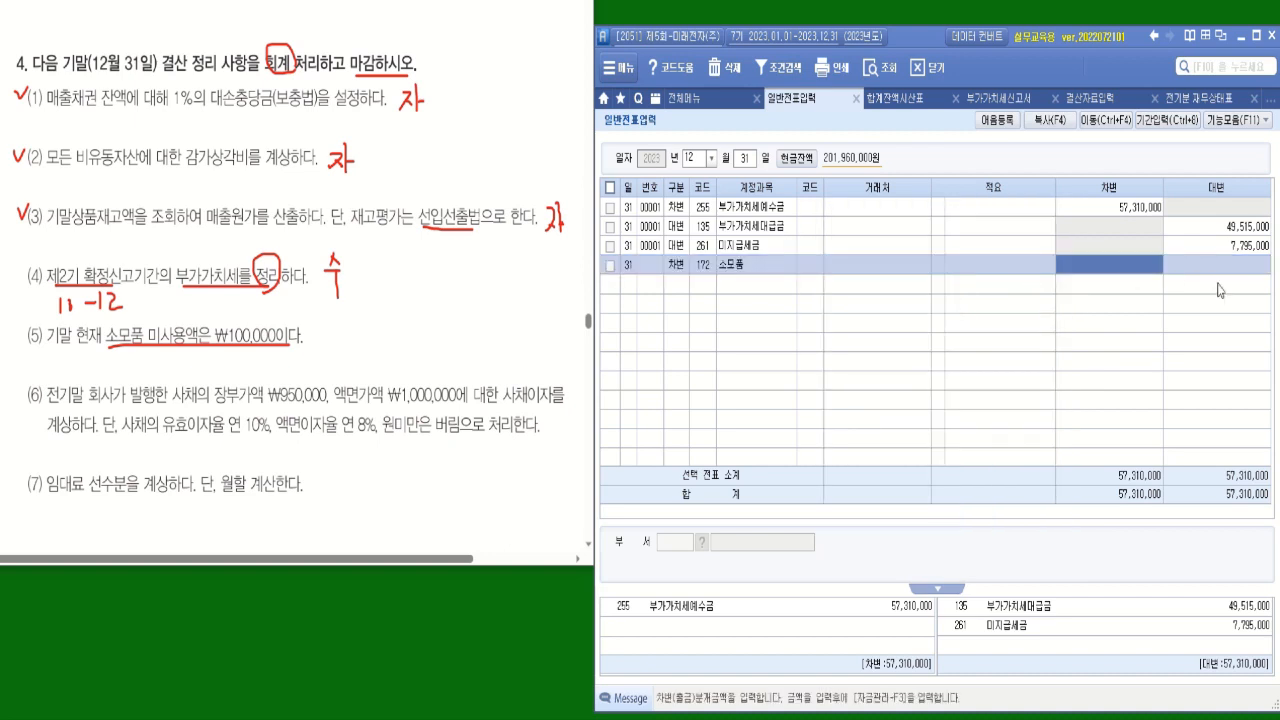
text(1000000)
key(Return)
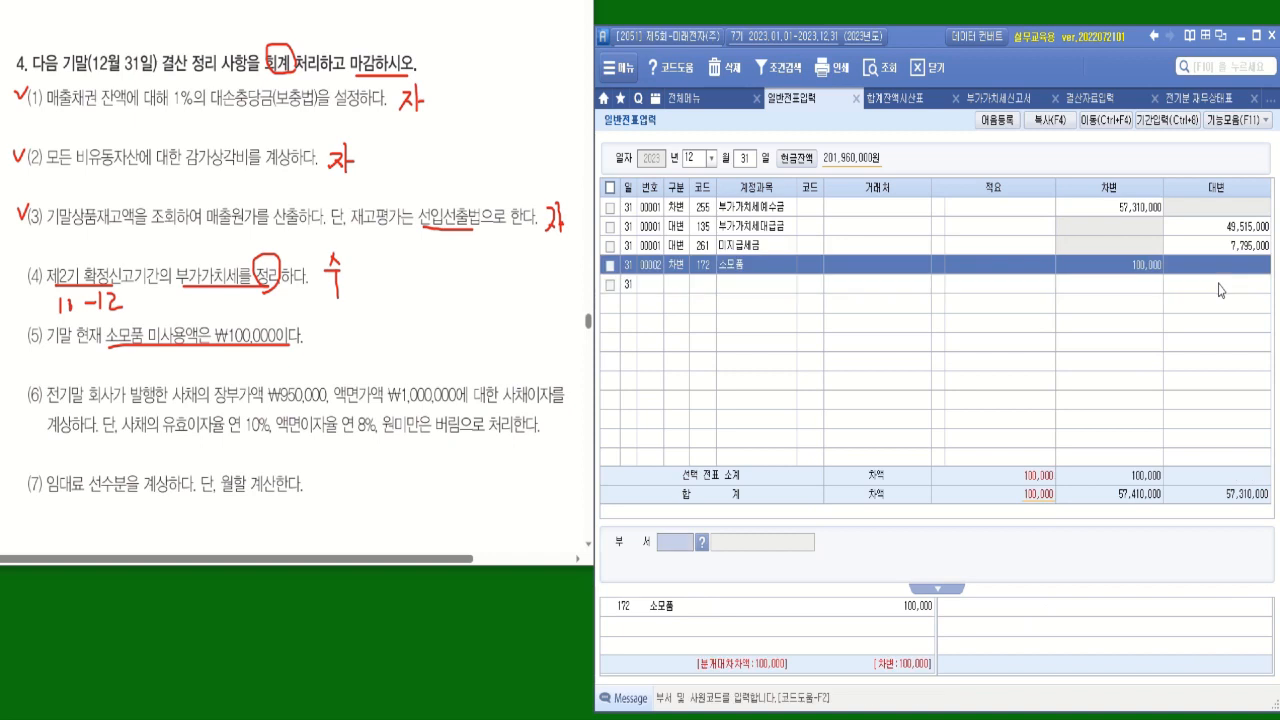
key(Return)
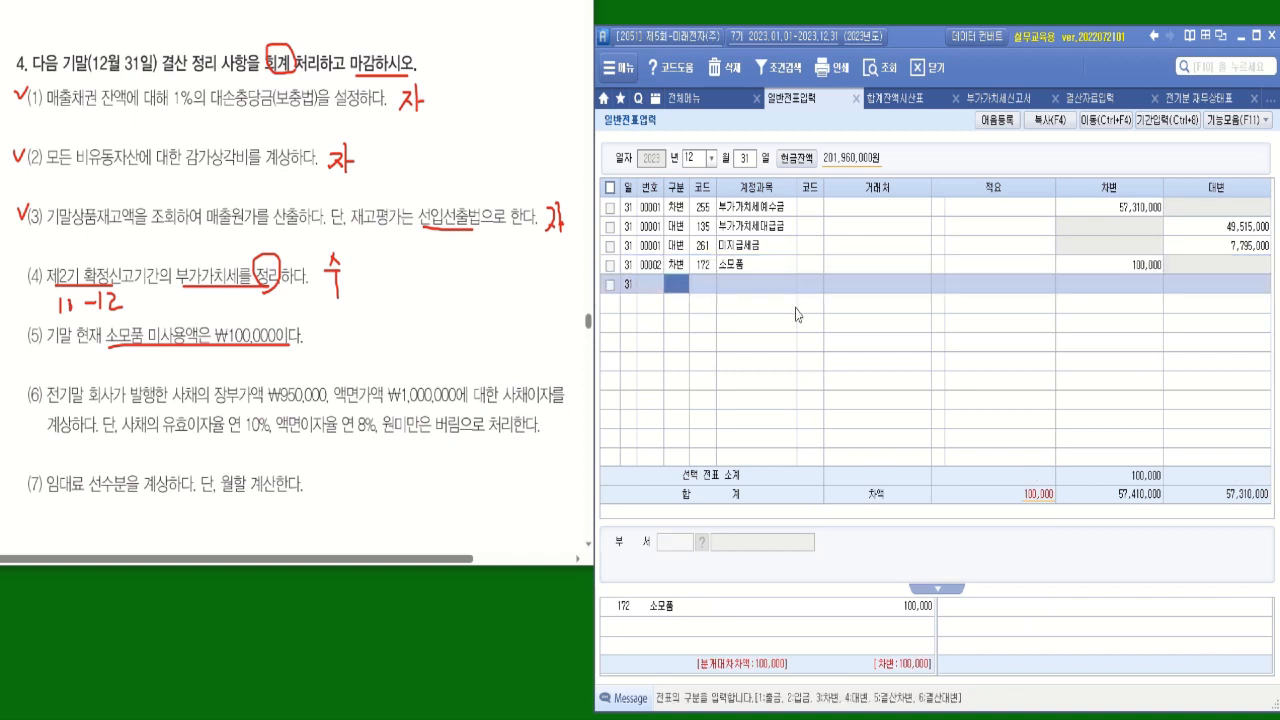
Add a credit (대변) line with account 830 소모품비 and a credit amount of 100,000.
text(4)
key(Return)
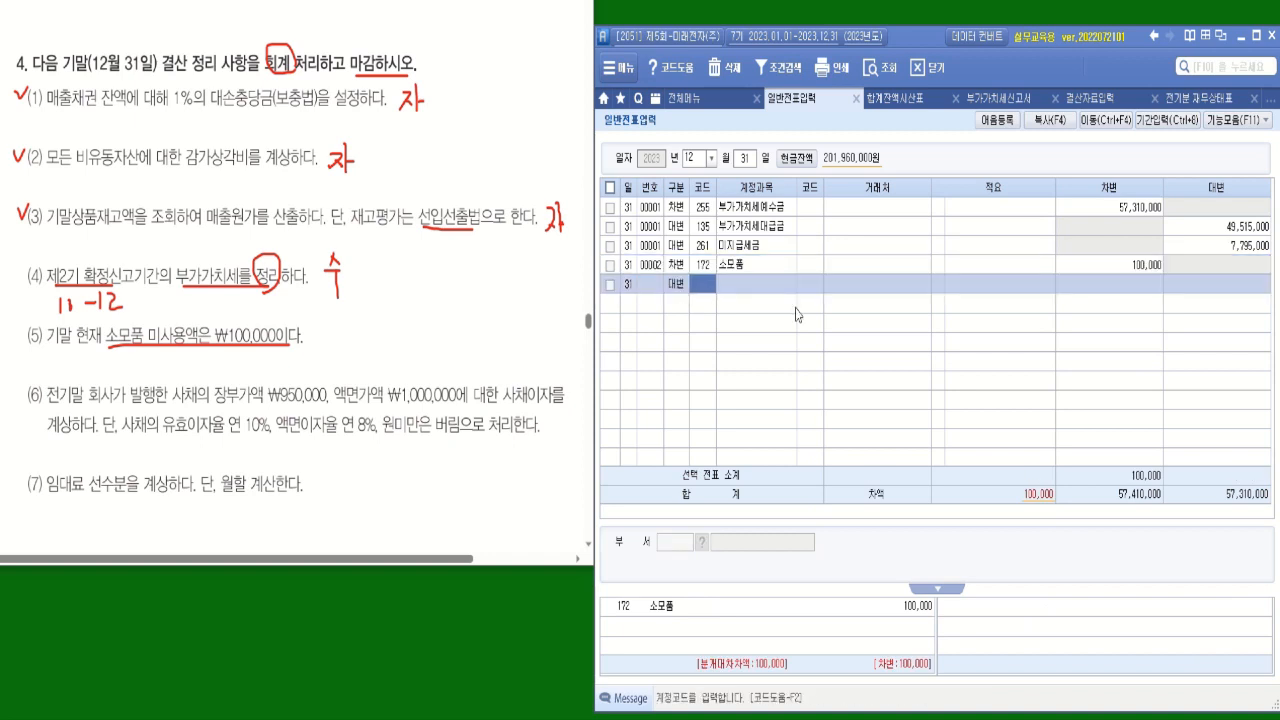
text(소모)
key(Return)
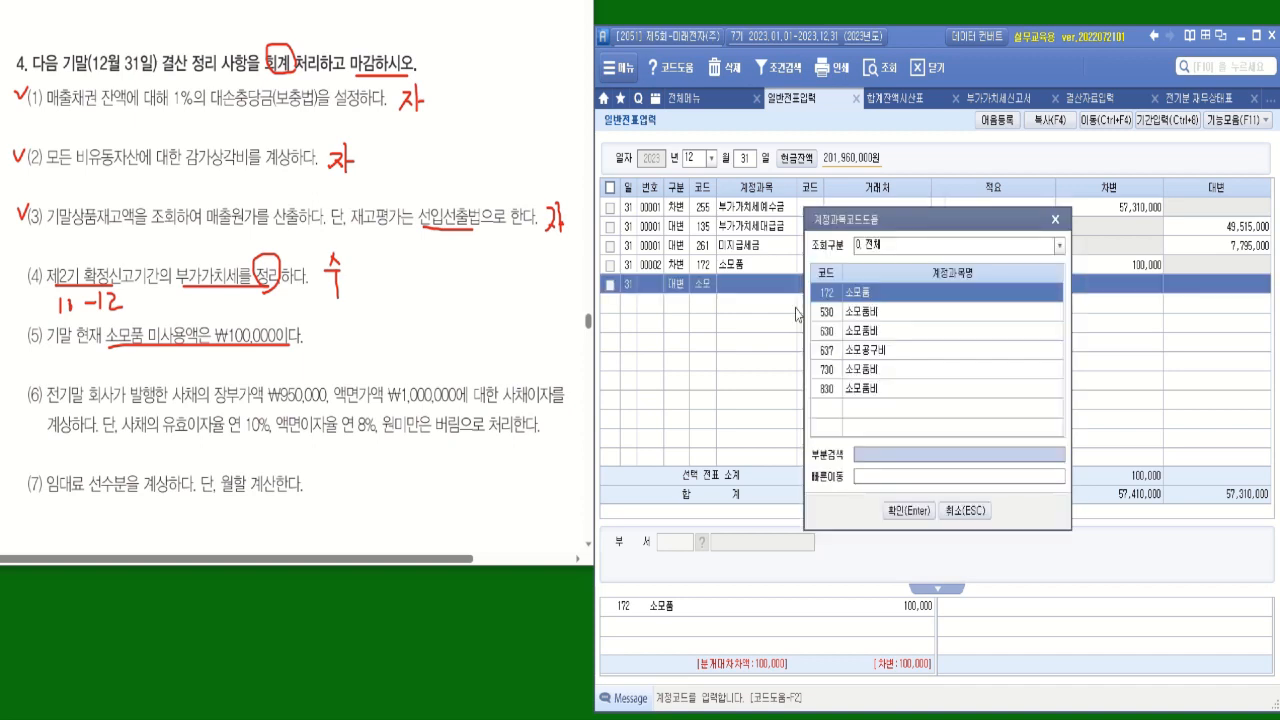
double_click(882, 390)
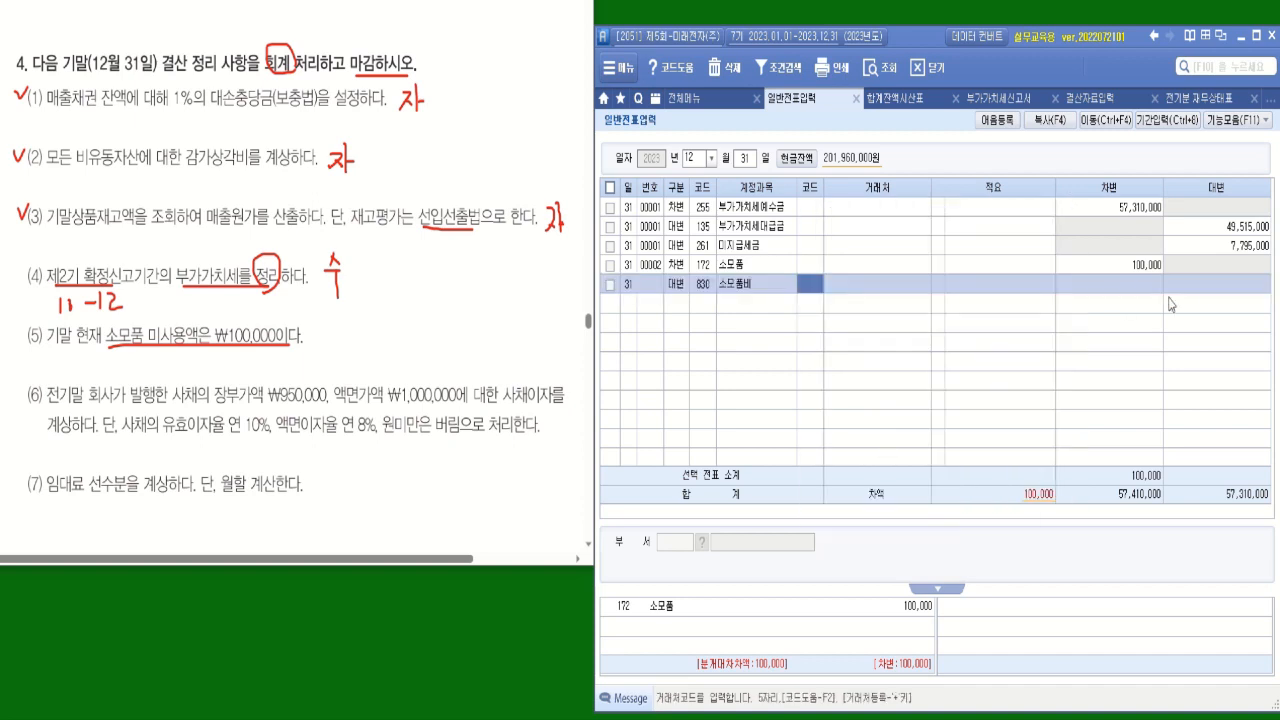
click(1211, 288)
text(1000000)
key(Return)
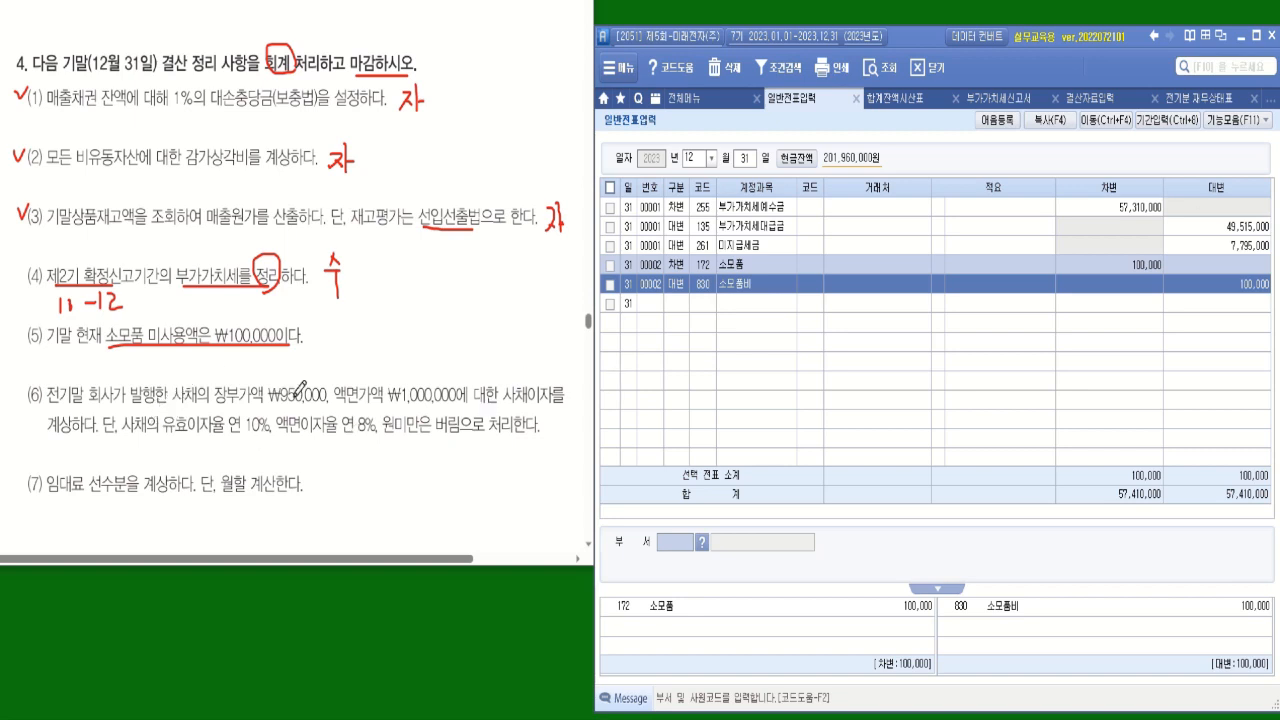
Underline item (6)'s bond values and interest rates, and handwrite the calculation 95,000 − 80,000 = 15,000 beneath them.
drag(326, 404, 182, 404)
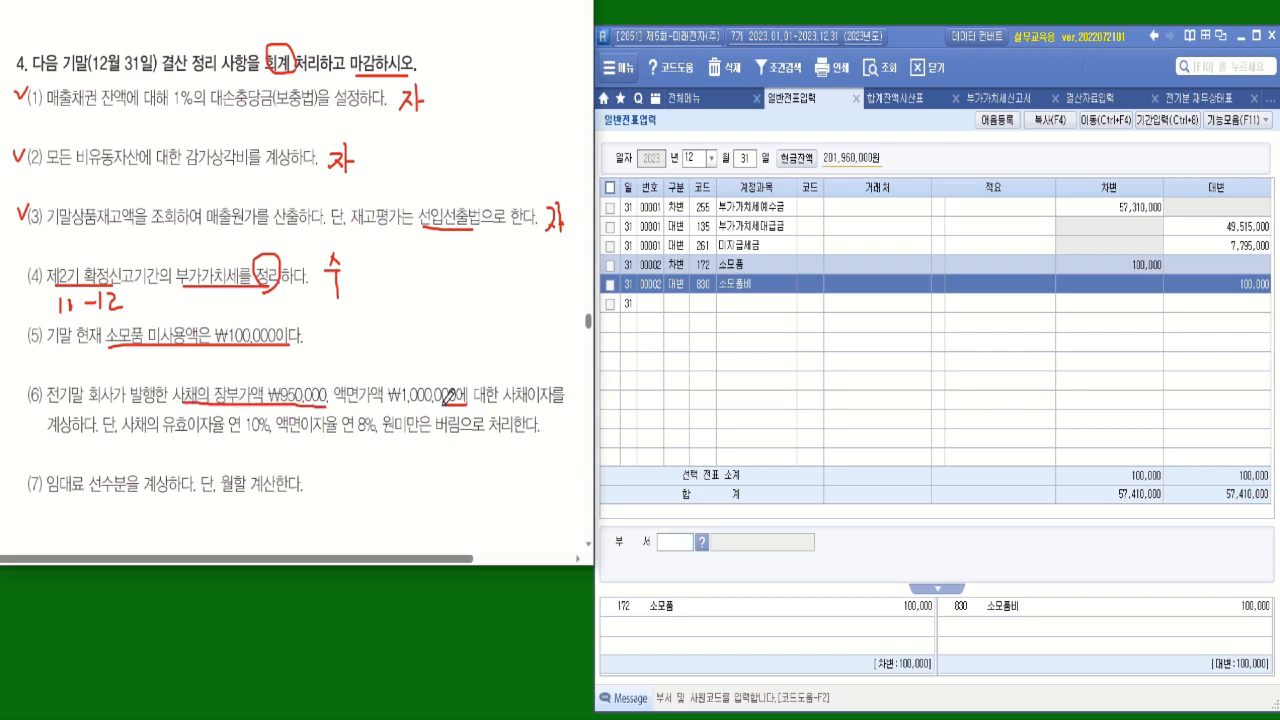
drag(456, 406, 362, 406)
drag(226, 432, 378, 433)
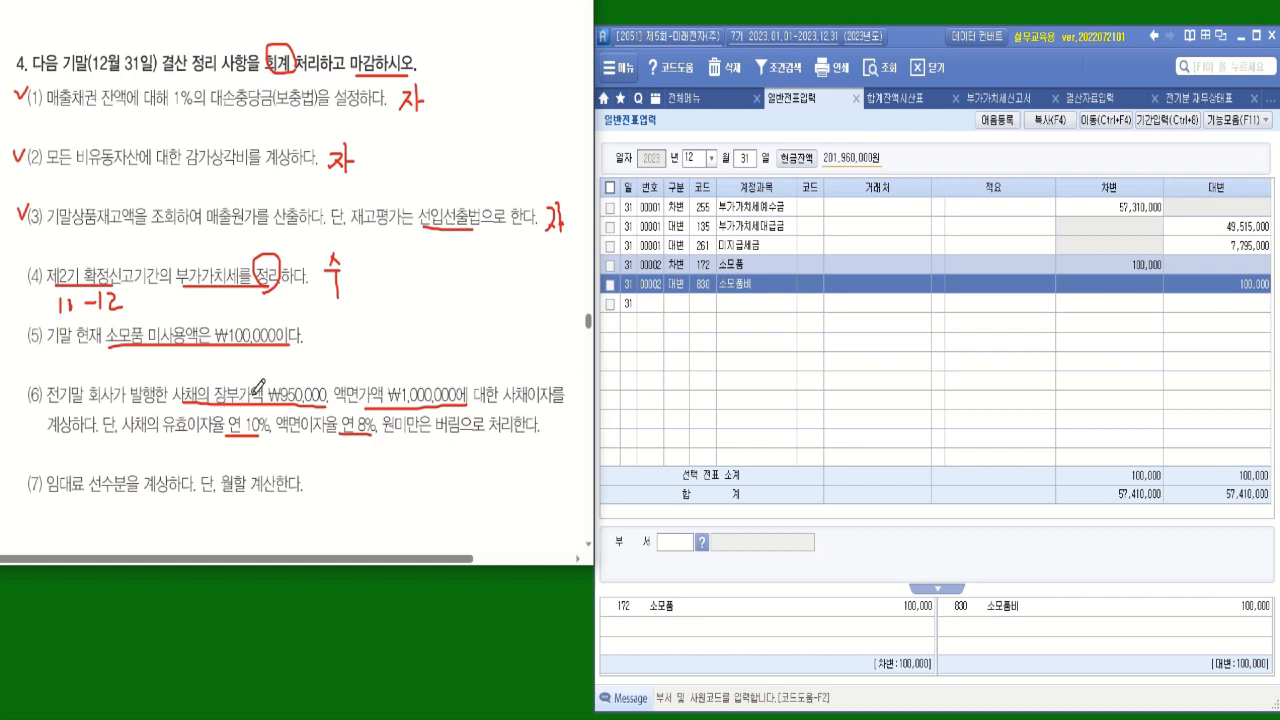
drag(206, 405, 215, 415)
drag(306, 461, 326, 462)
mouse_move(182, 442)
mouse_down()
mouse_move(178, 462)
mouse_move(252, 456)
mouse_up()
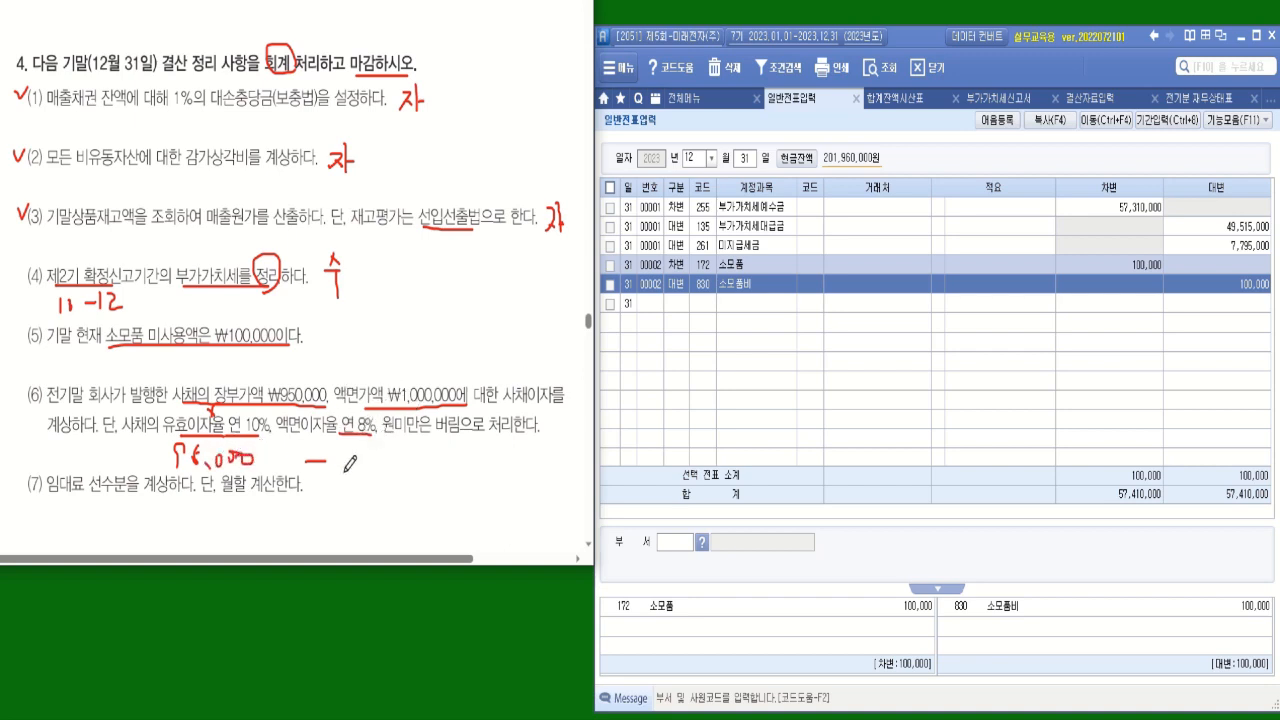
mouse_move(344, 463)
mouse_down()
mouse_move(352, 443)
mouse_move(340, 470)
mouse_move(358, 452)
mouse_move(376, 468)
mouse_move(396, 452)
mouse_move(447, 468)
mouse_move(512, 460)
mouse_up()
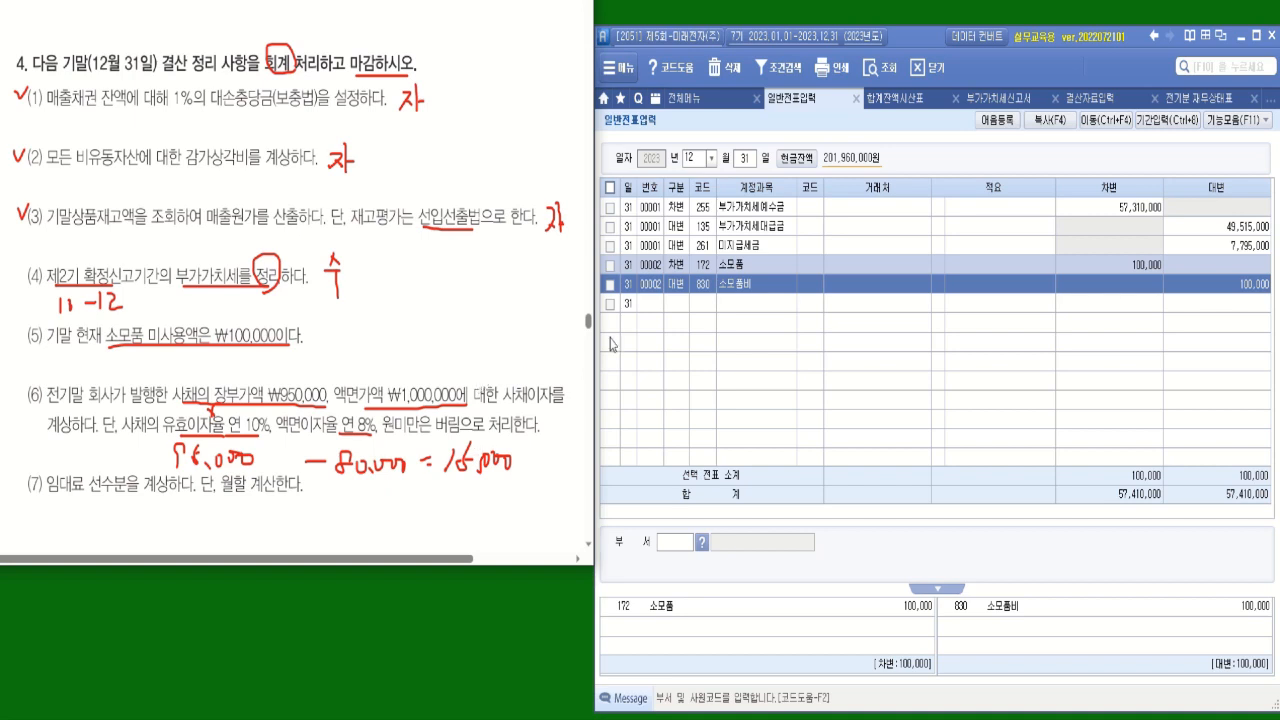
Add a credit (대변) line for item (6) with account 262 미지급비용 and a credit amount of 80,000.
click(680, 311)
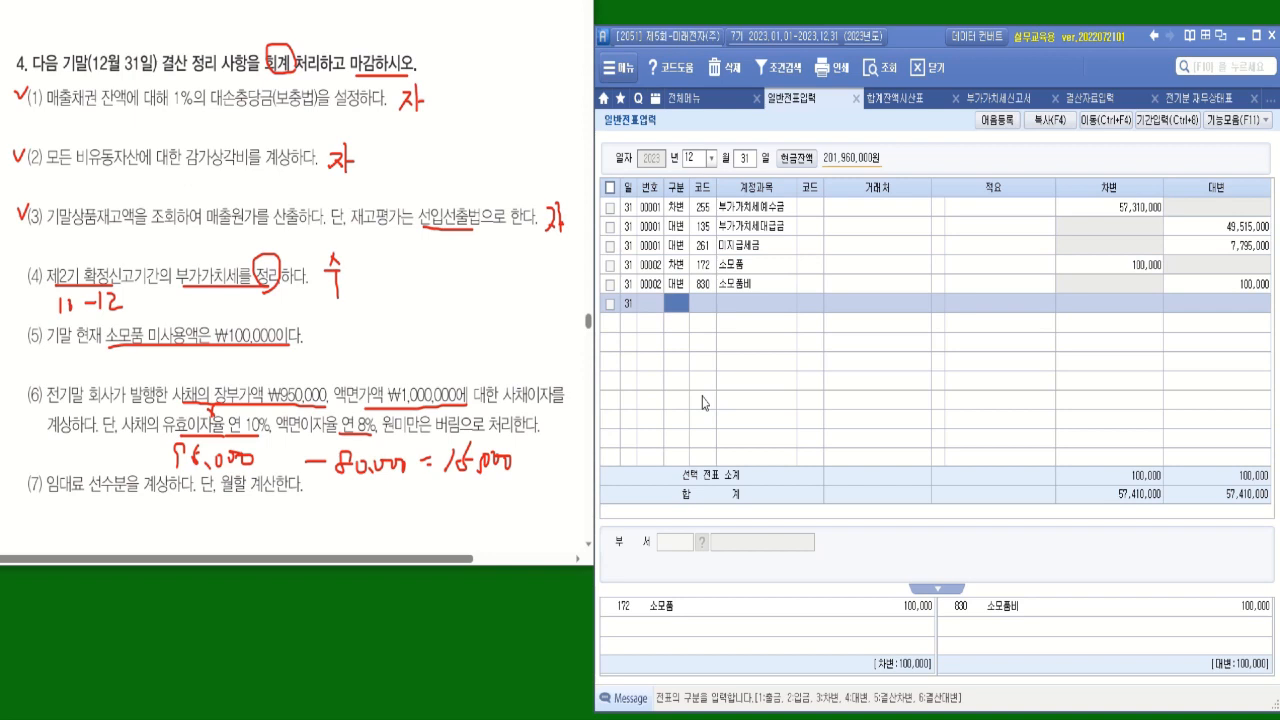
text(4)
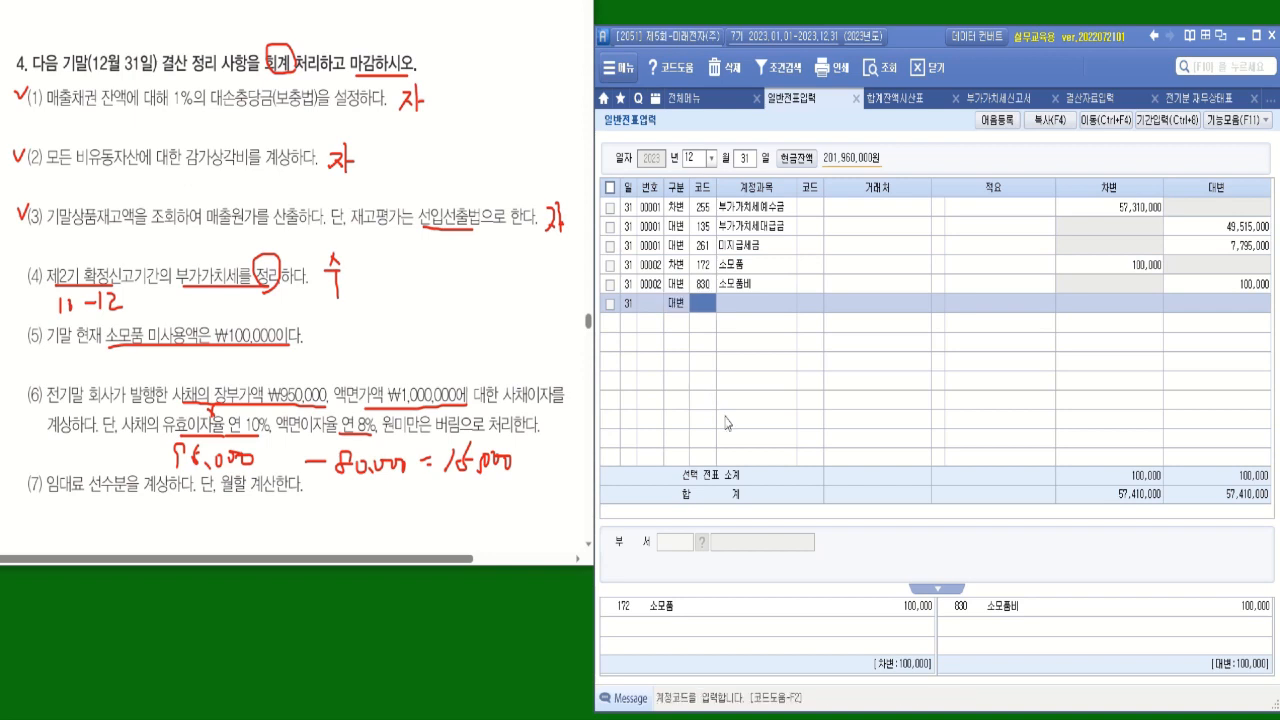
text(미세)
key(Return)
key(Down)
key(Down)
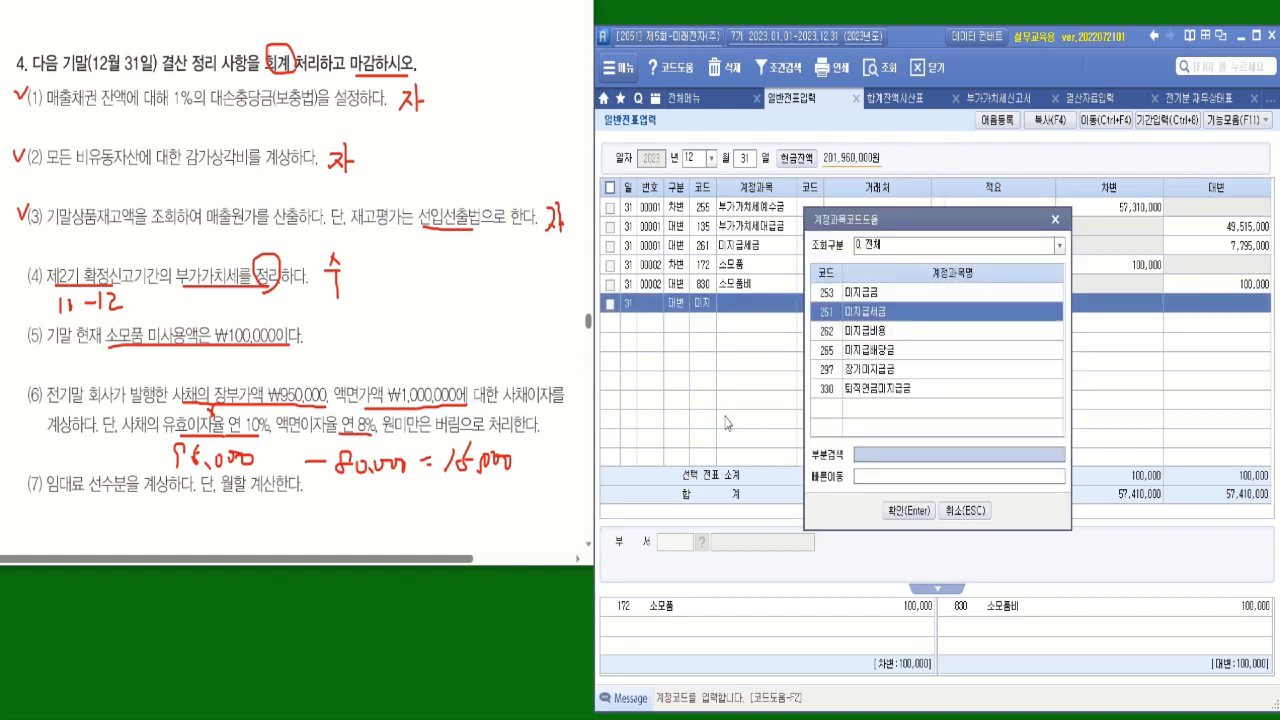
key(Return)
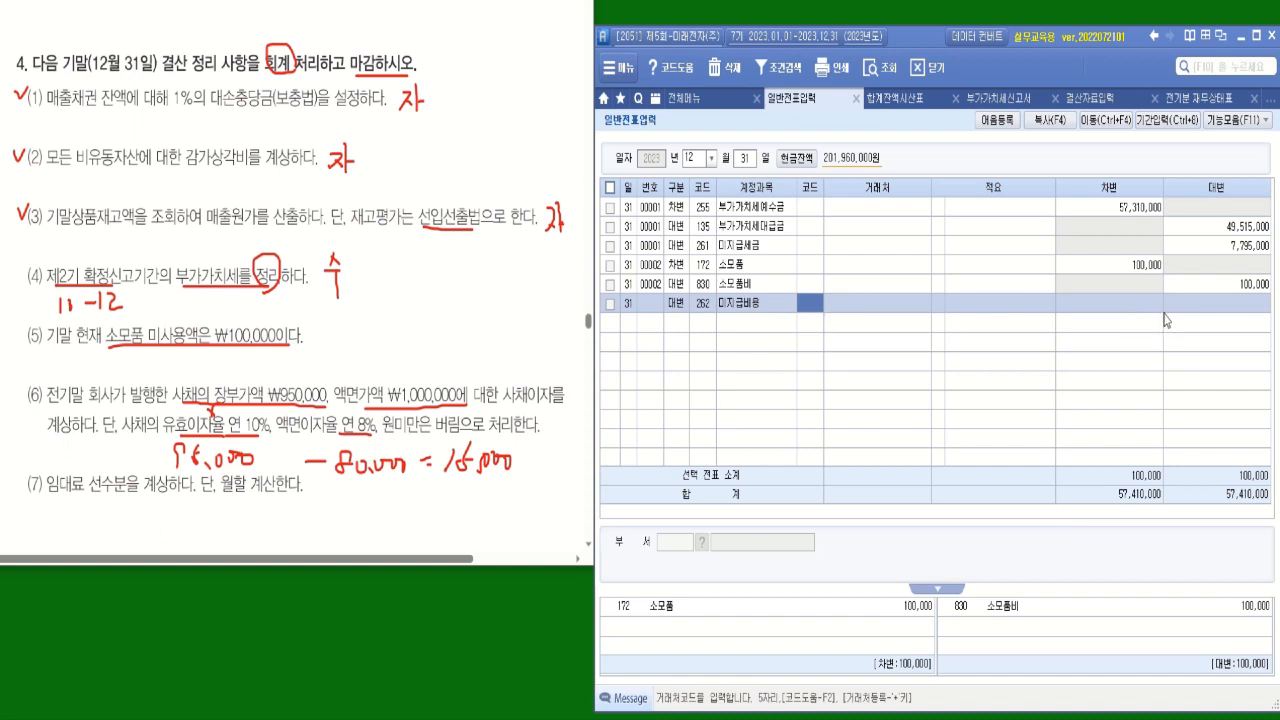
click(1220, 304)
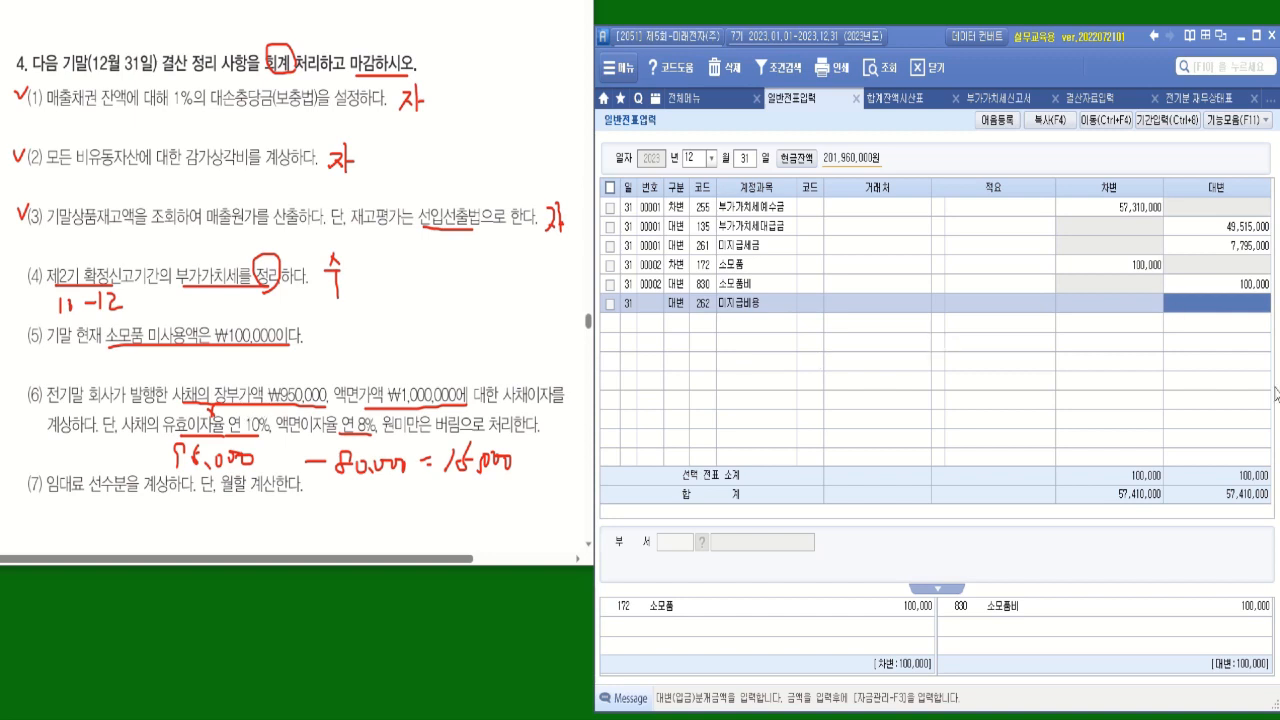
text(800000)
key(Return)
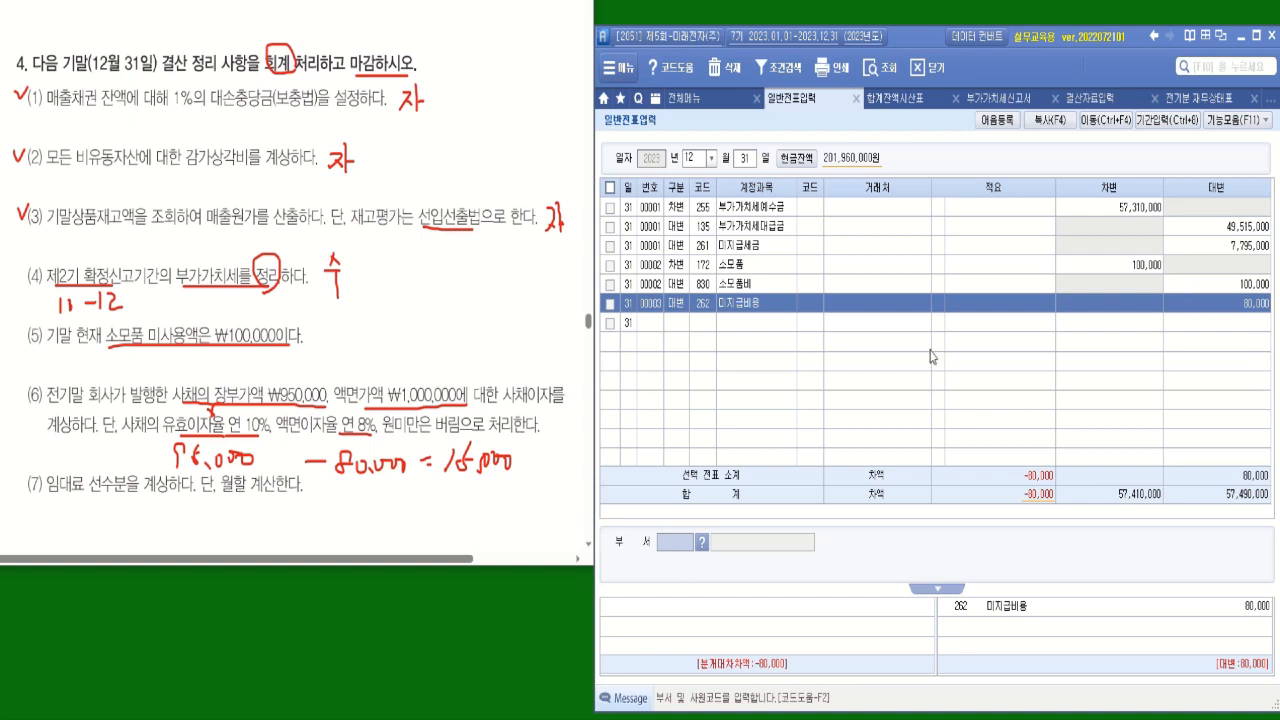
Add a credit (대변) line for item (6) with account 292 사채할인발행차금 and amount 15,000, underlining the handwritten 15,000.
click(684, 328)
text(4)
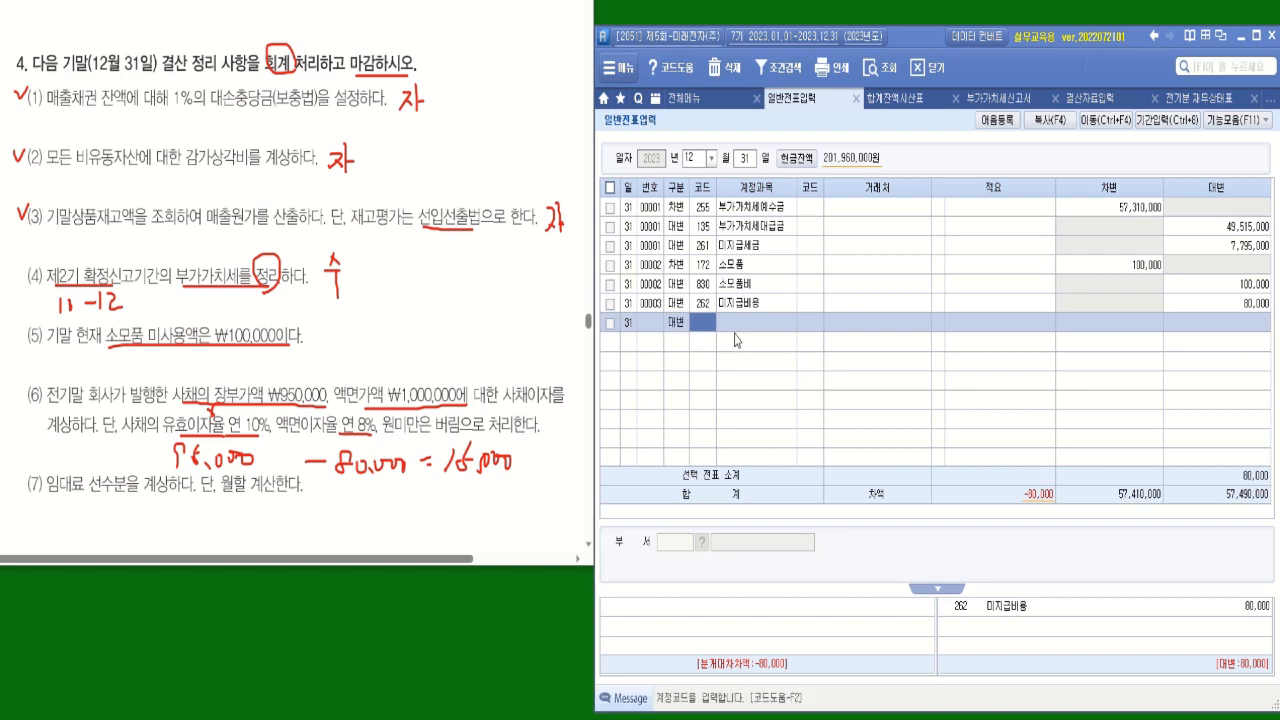
text(사채)
key(Return)
double_click(876, 312)
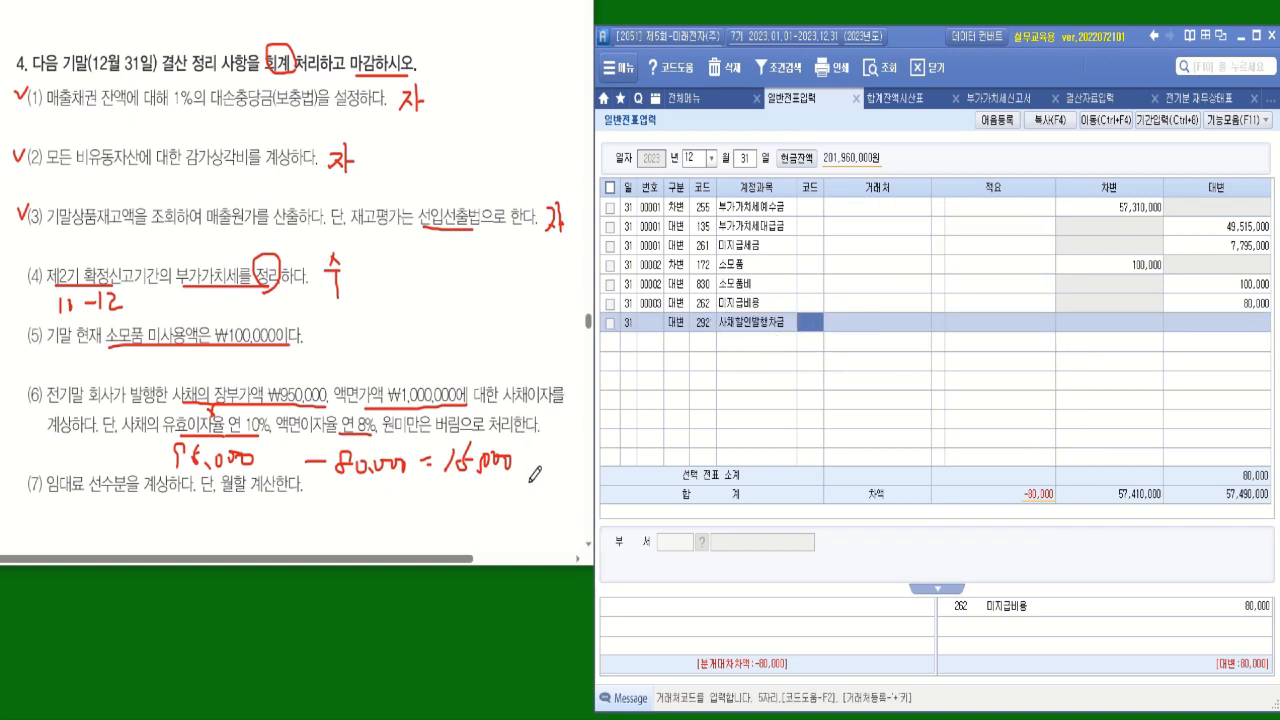
drag(530, 482, 448, 482)
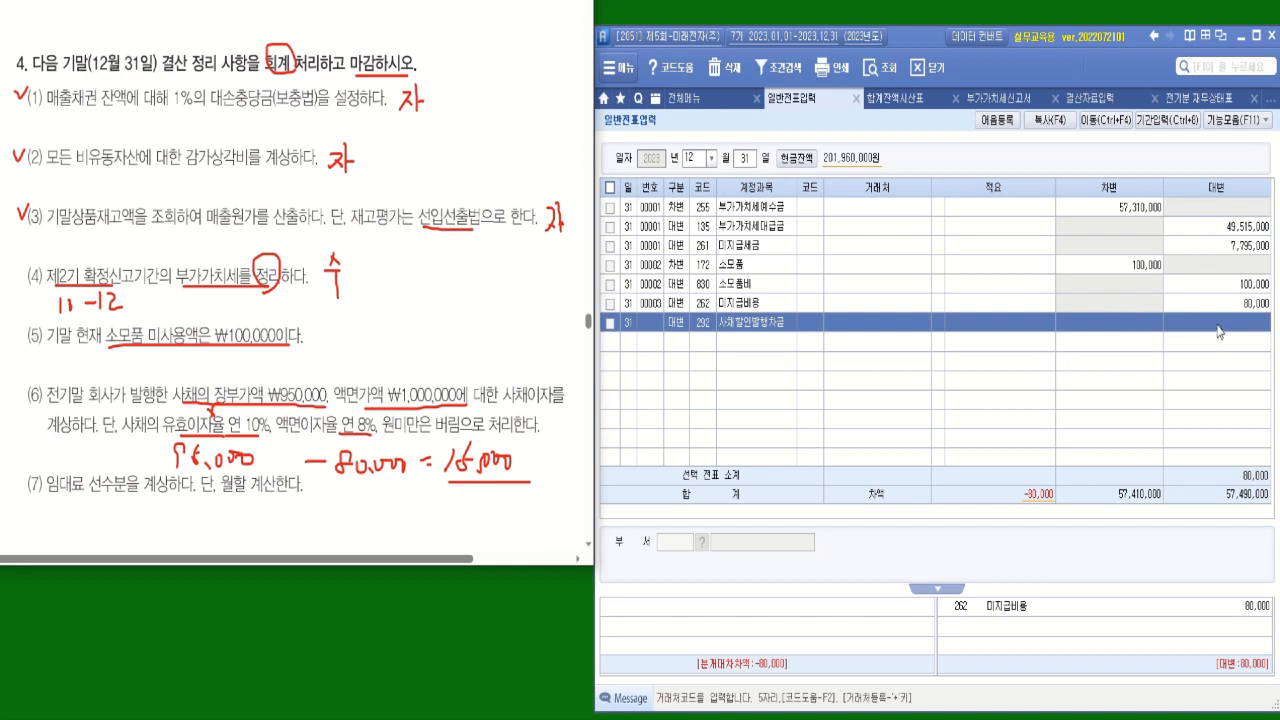
click(1218, 322)
text(15000)
key(Return)
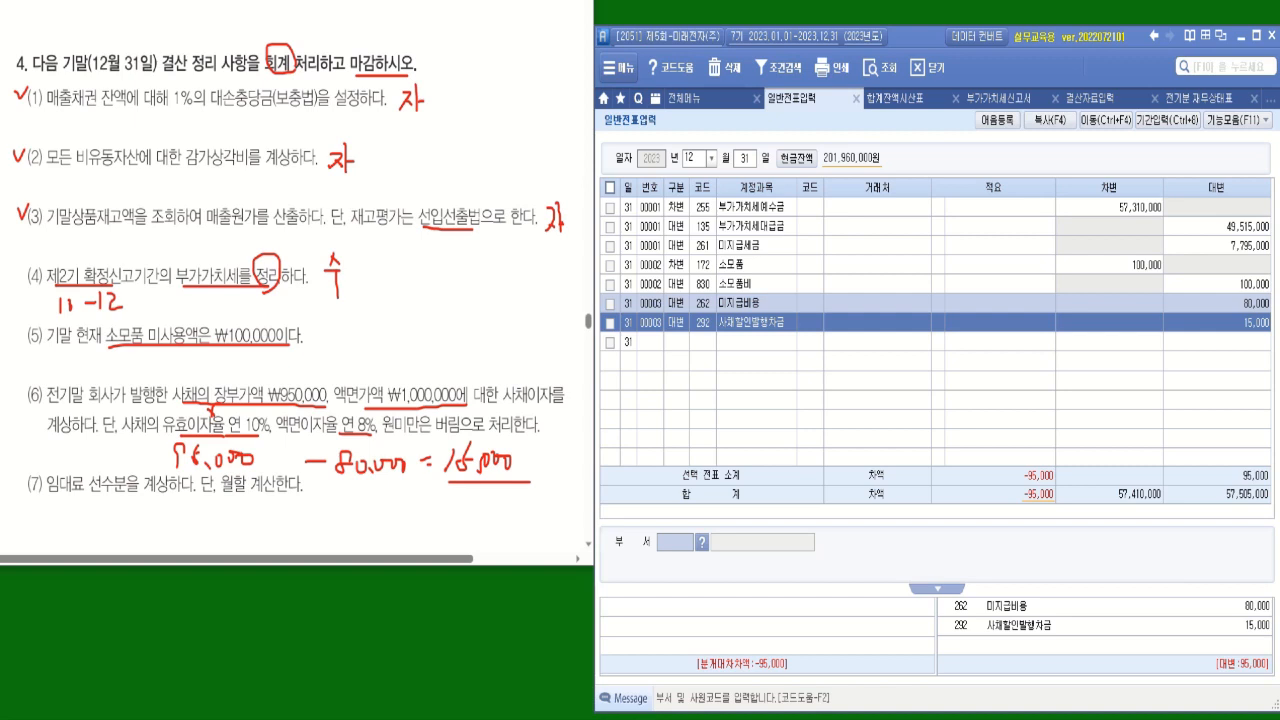
Add a debit (차변) line for item (6) with account 931 이자비용 and a debit amount of 95,000.
click(685, 342)
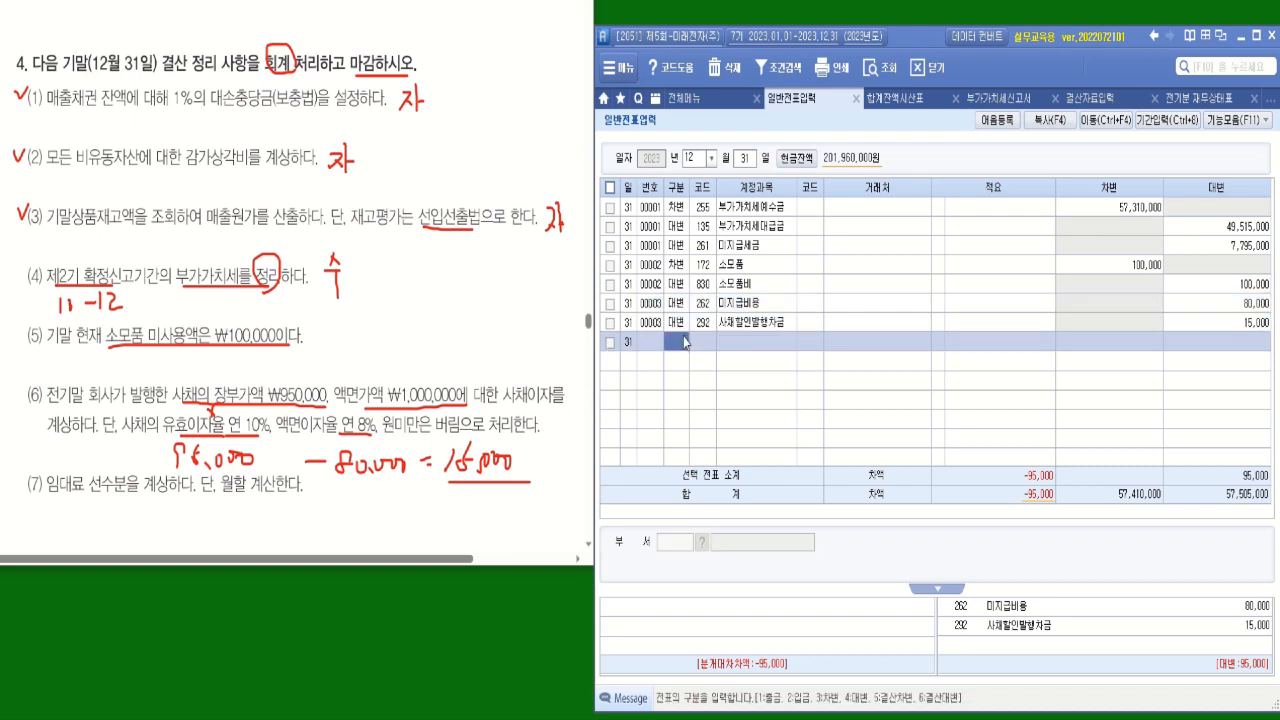
key(3)
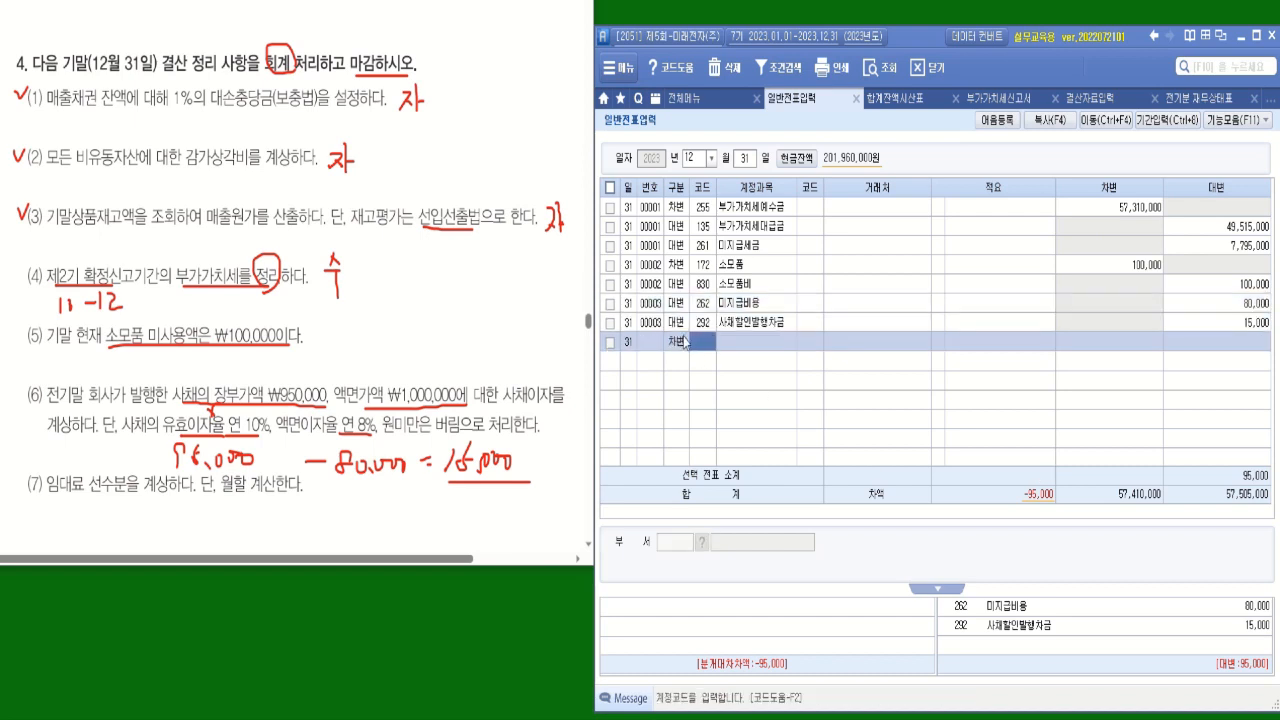
text(이자)
key(Return)
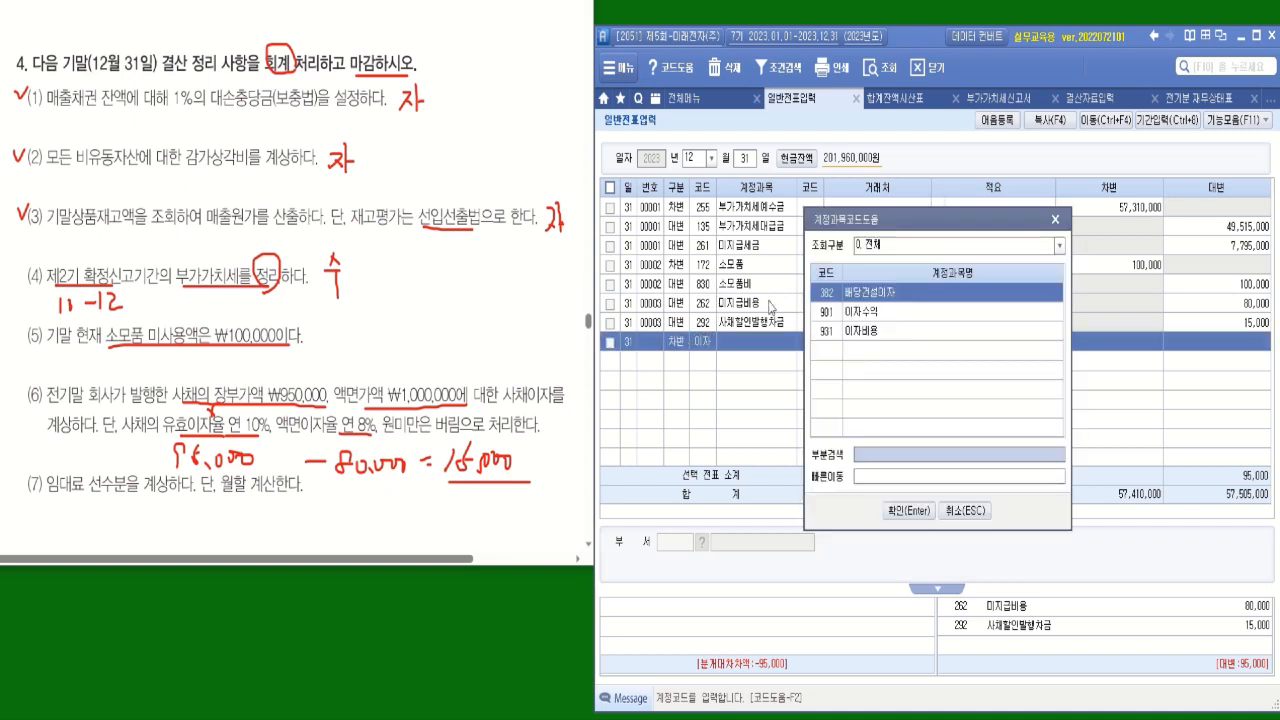
double_click(869, 333)
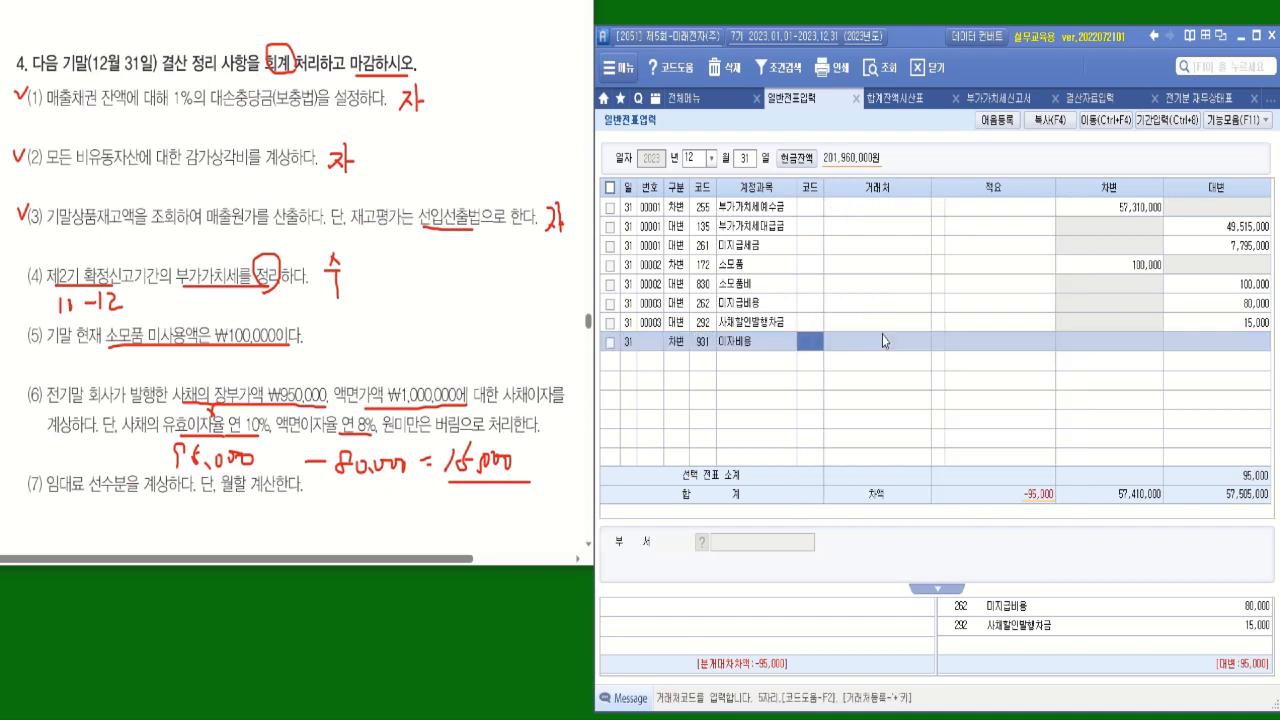
click(1113, 352)
text(950000)
key(Return)
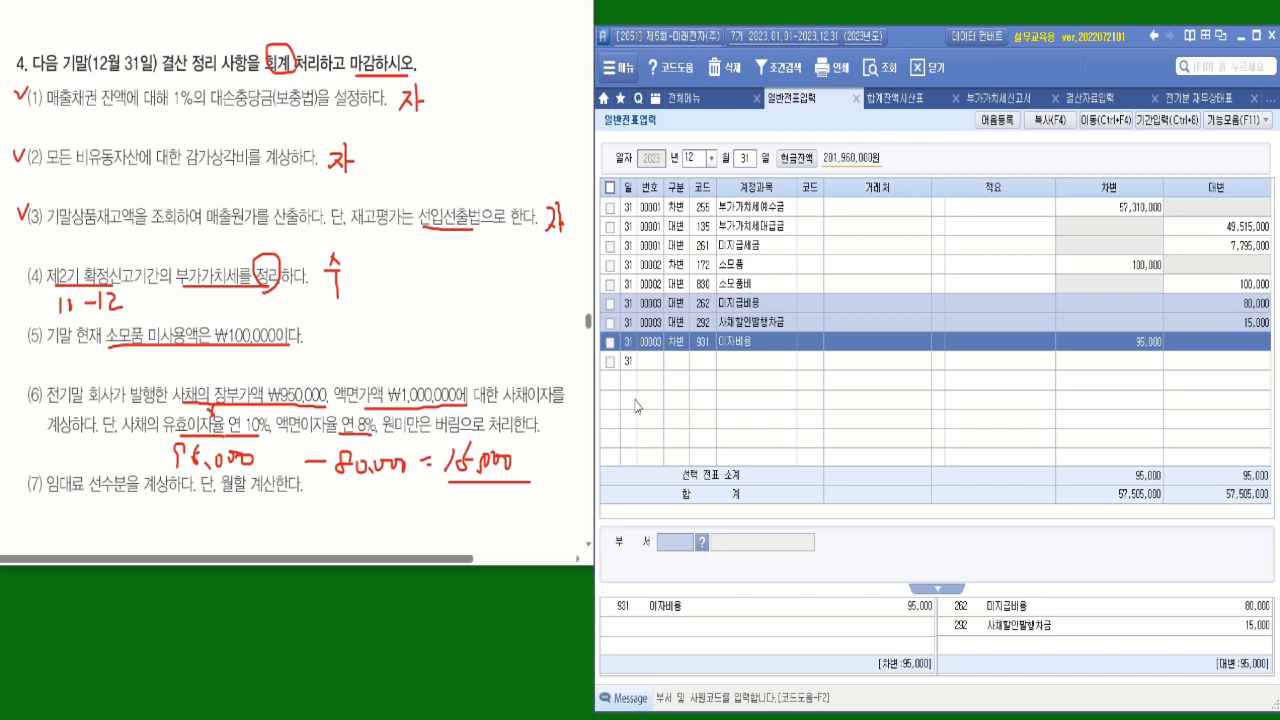
Underline 월할 계산 in item (7), and look up the 임대료 balance in the refreshed 합계잔액시산표.
drag(228, 491, 279, 484)
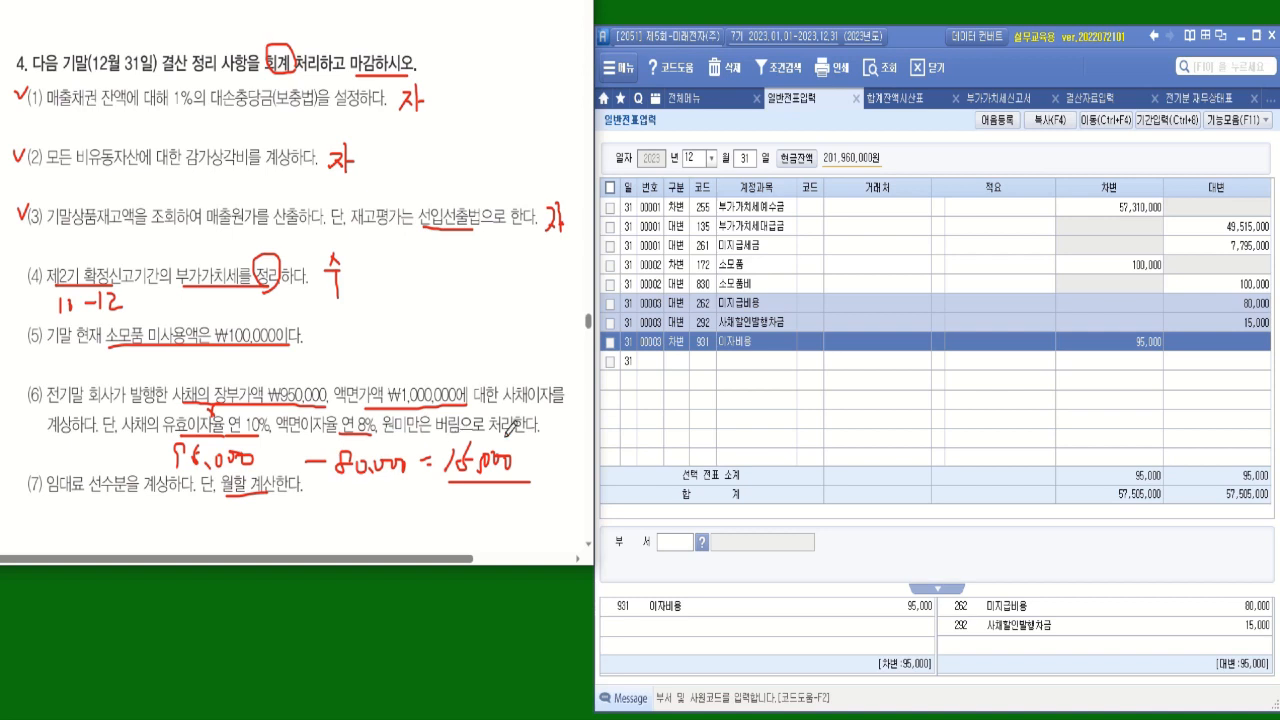
click(901, 101)
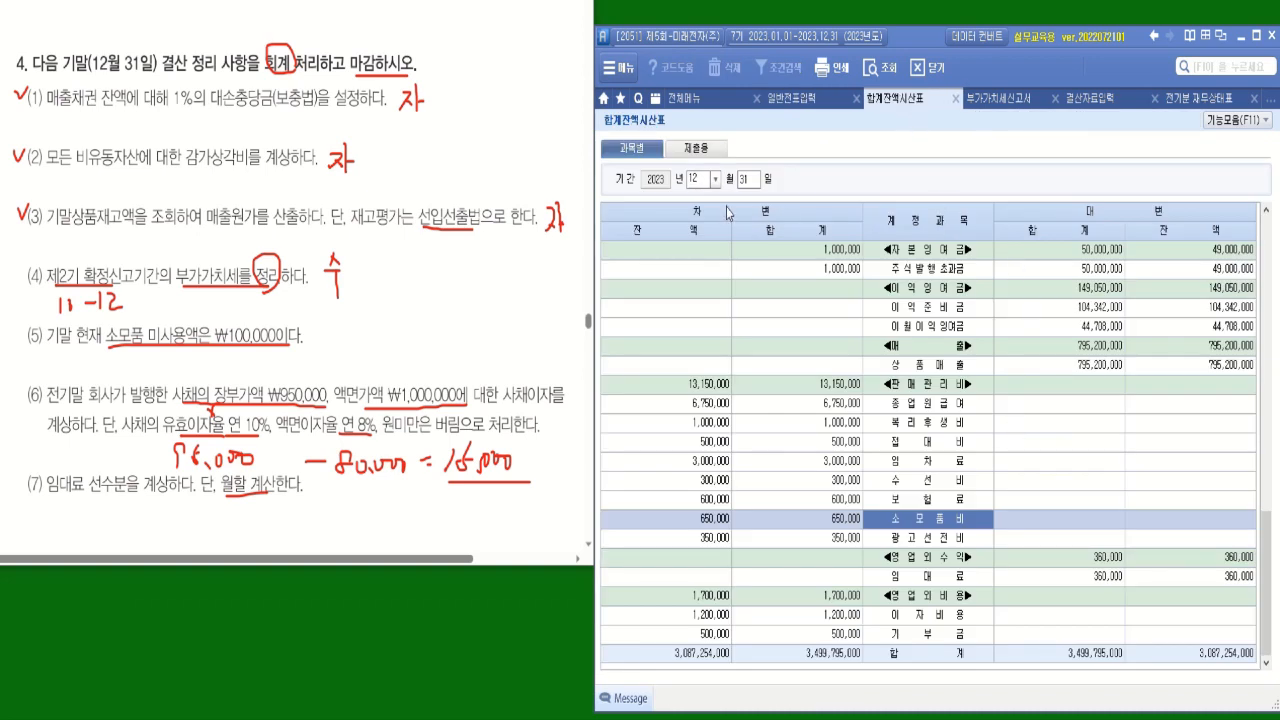
click(880, 67)
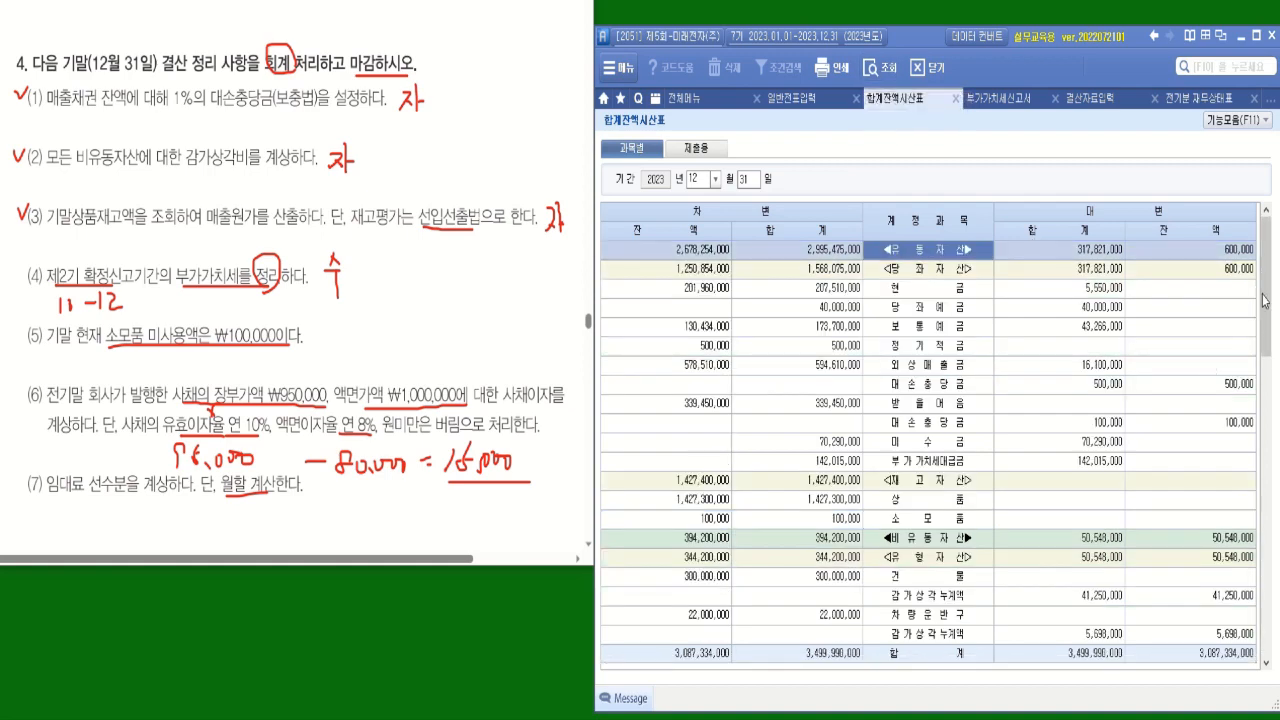
drag(1265, 300, 1273, 440)
scroll(1273, 440, down, 8)
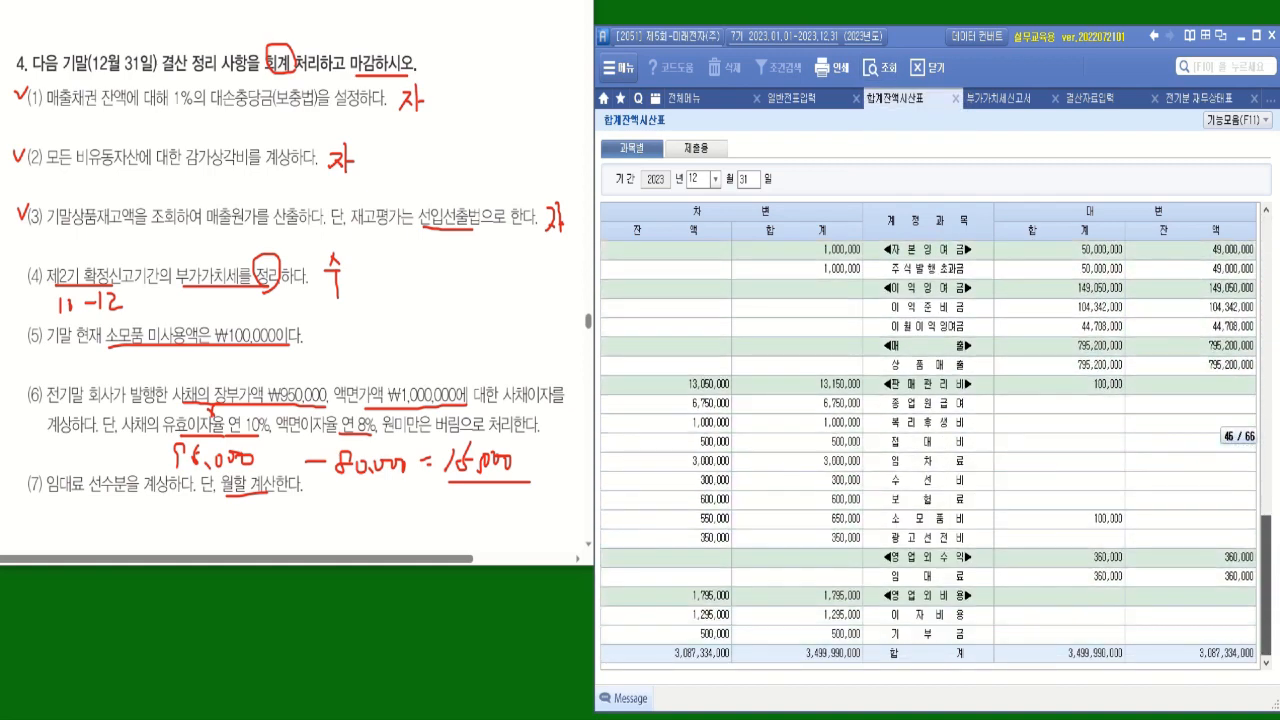
click(1236, 578)
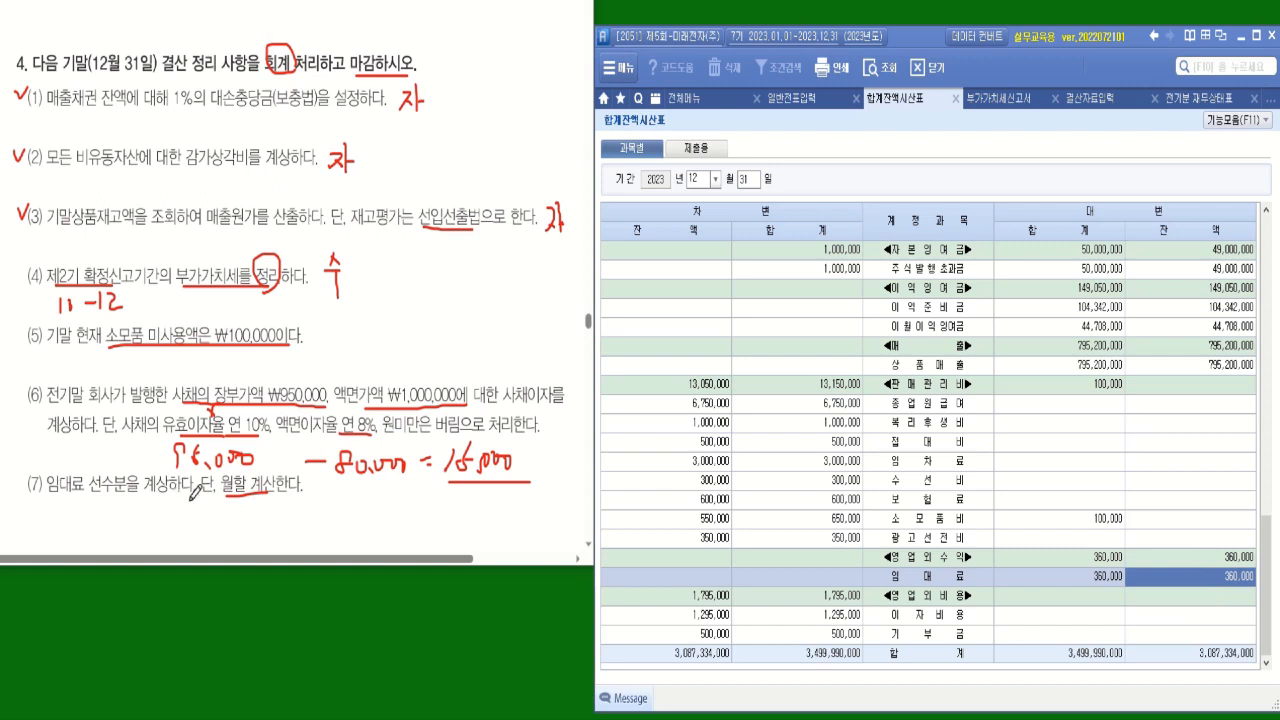
Handwrite the calculation 360,000 × 8/12 = below item (7), consulting the 임대료 account ledger for the rental period.
mouse_move(113, 510)
mouse_down()
mouse_move(113, 525)
mouse_move(196, 518)
mouse_move(156, 534)
mouse_move(282, 519)
mouse_move(242, 548)
mouse_move(274, 546)
mouse_up()
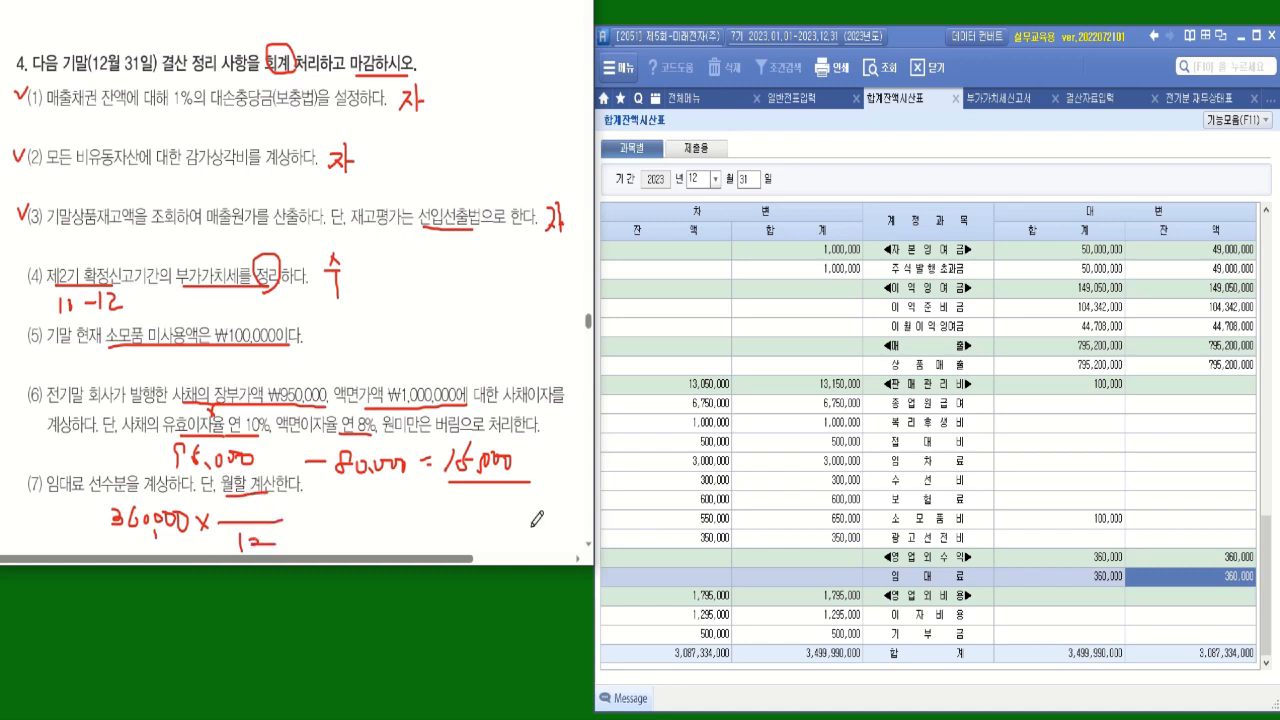
double_click(1240, 577)
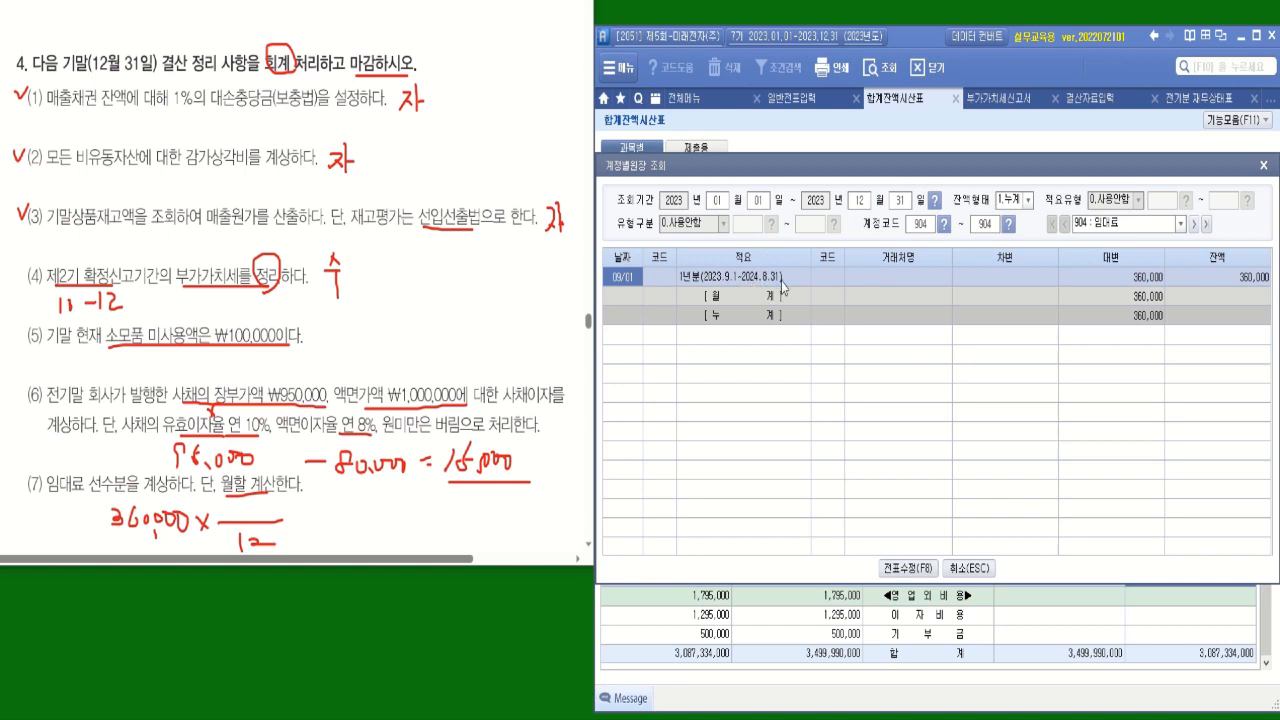
click(243, 510)
mouse_move(250, 496)
mouse_down()
mouse_move(239, 521)
mouse_move(248, 500)
mouse_move(304, 516)
mouse_up()
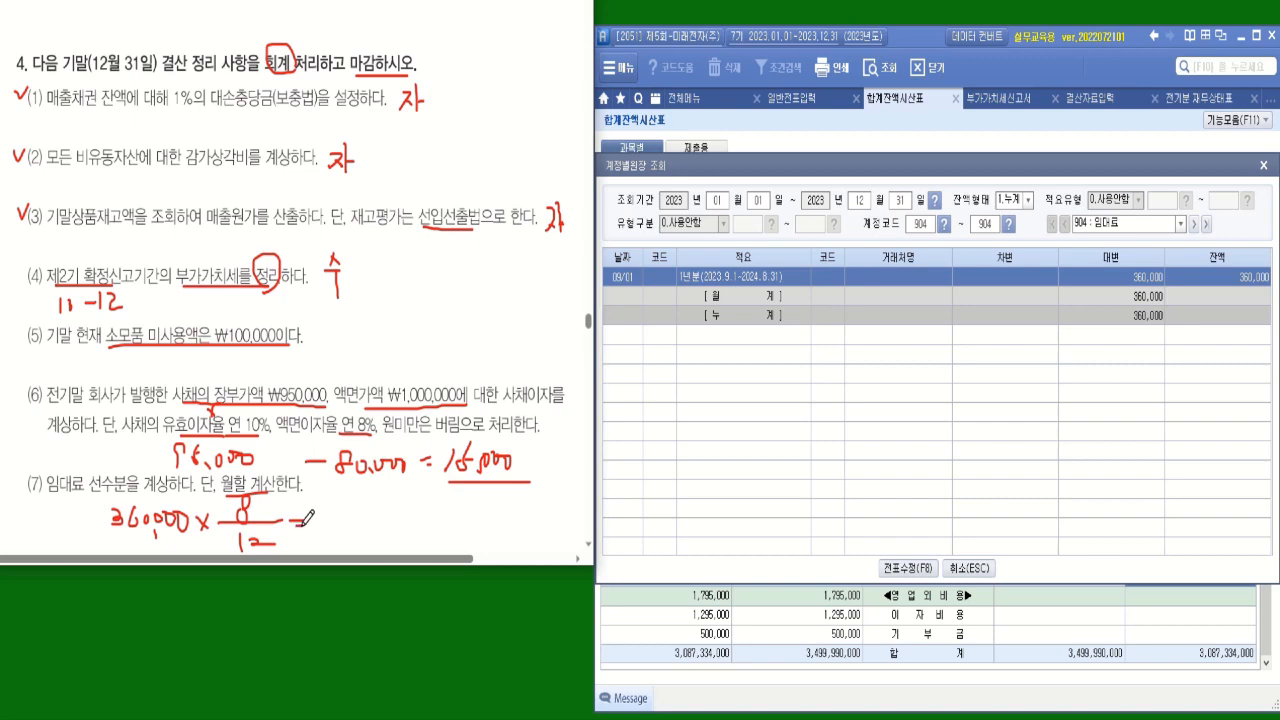
click(1263, 166)
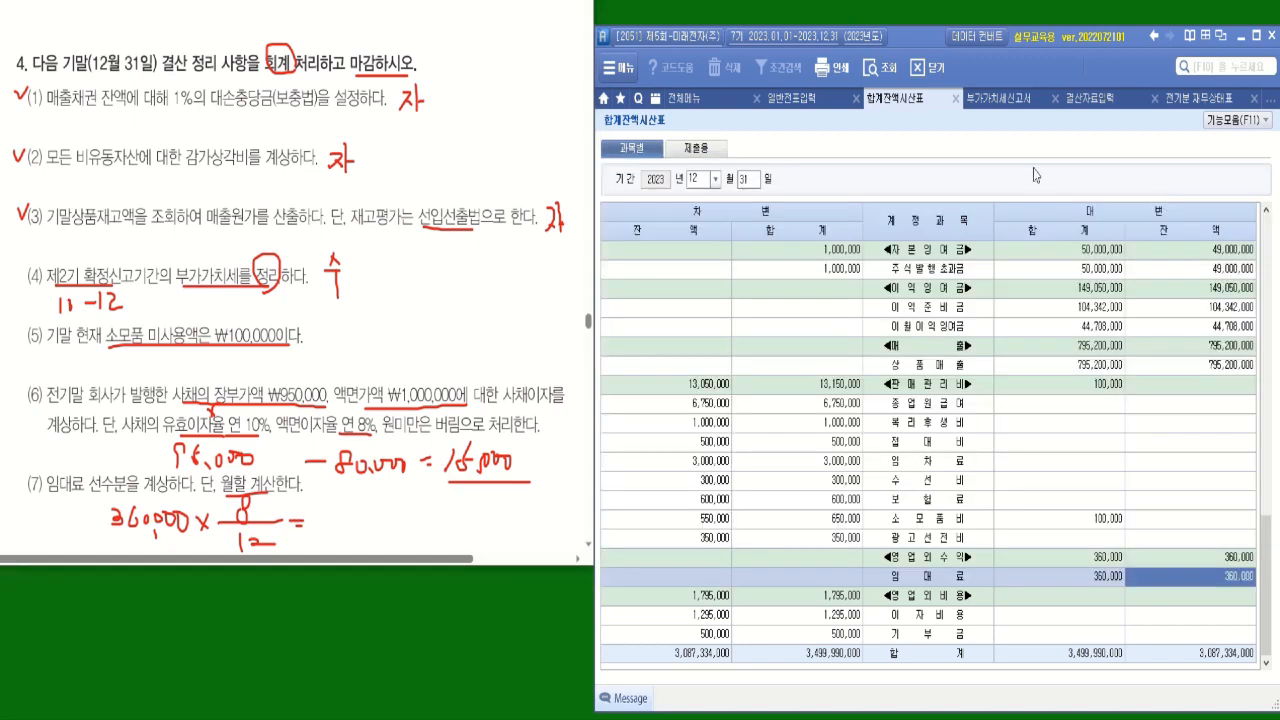
Start a debit (차변) line for item (7) in 일반전표입력 with account 904 임대료, leaving 거래처 blank.
click(795, 99)
click(677, 363)
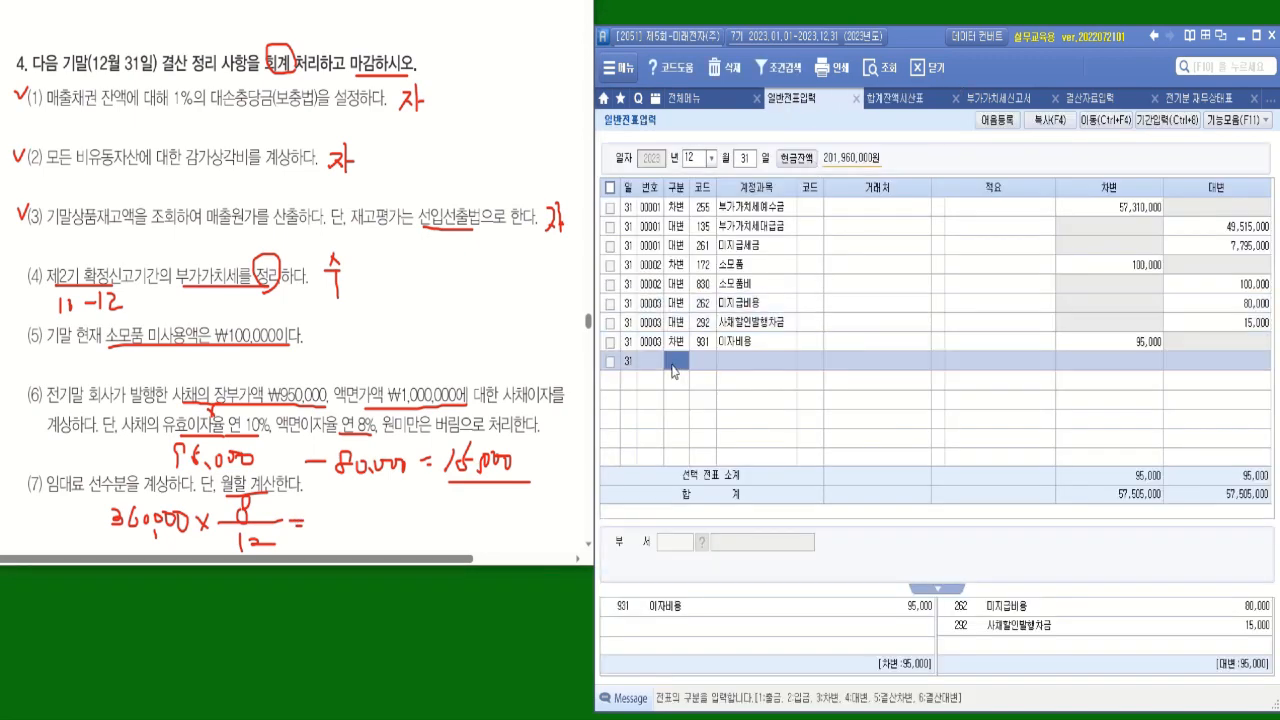
text(3)
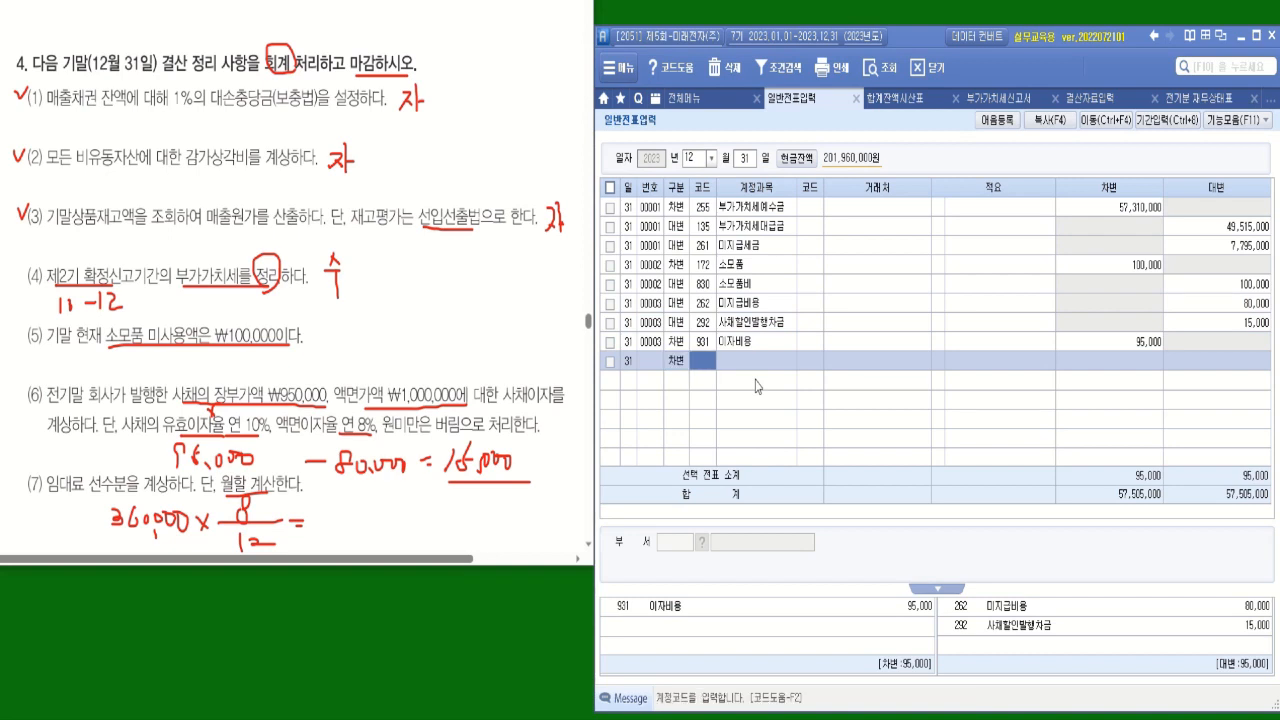
text(ㅇㅣㅁㄷㅐ)
key(Return)
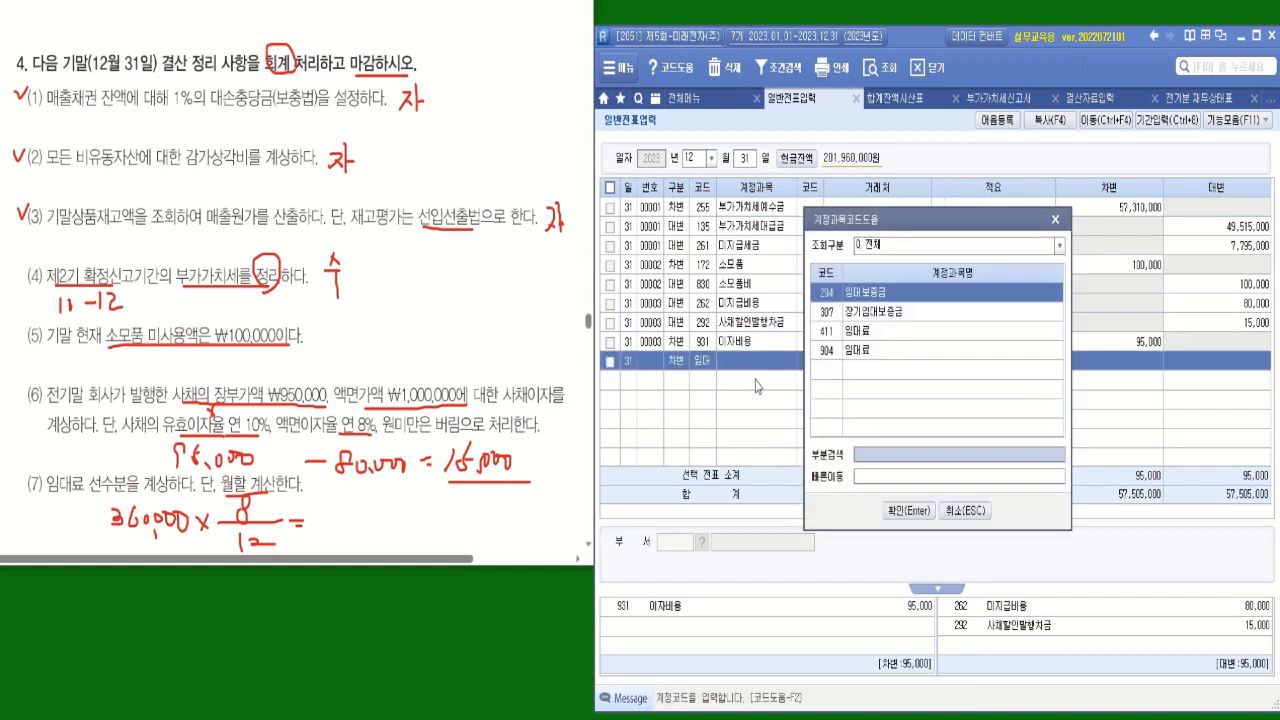
key(Down)
key(Down)
key(Down)
key(Return)
key(Return)
key(Return)
key(Return)
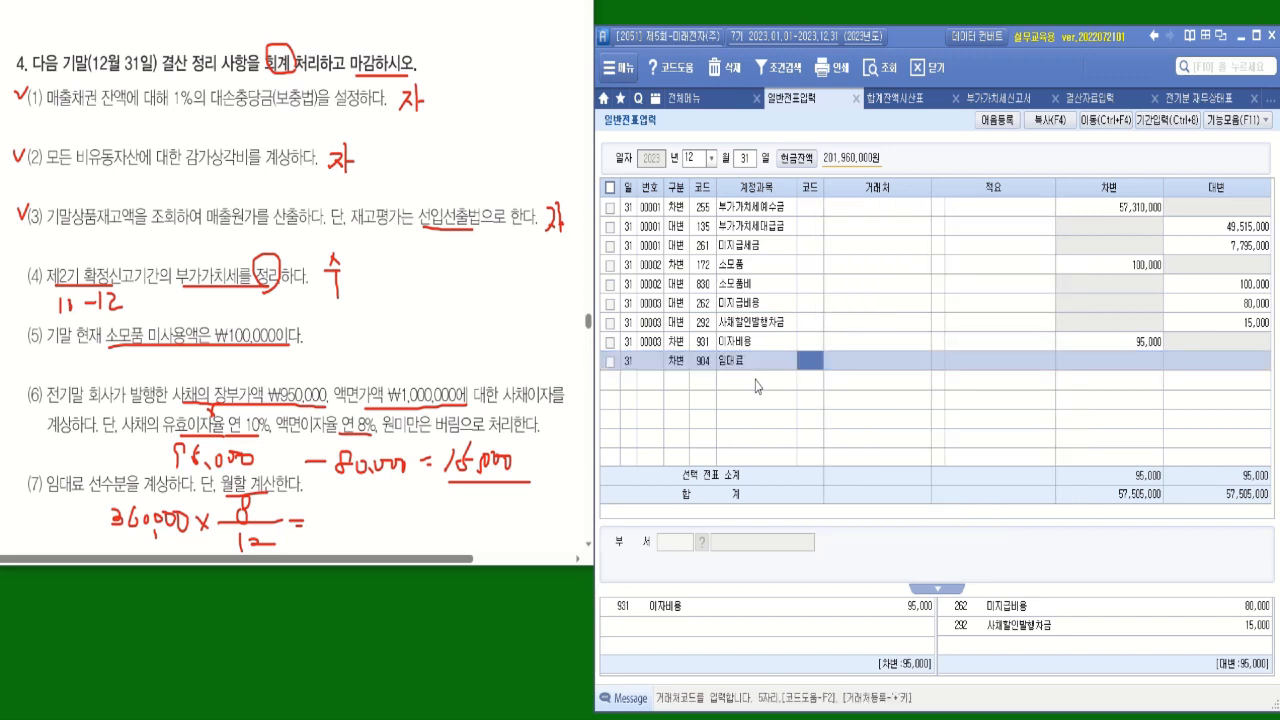
Clear the built-in calculator and compute 360,000 ÷ 12 × 8 for the unearned rent.
right_click(1078, 358)
click(1120, 428)
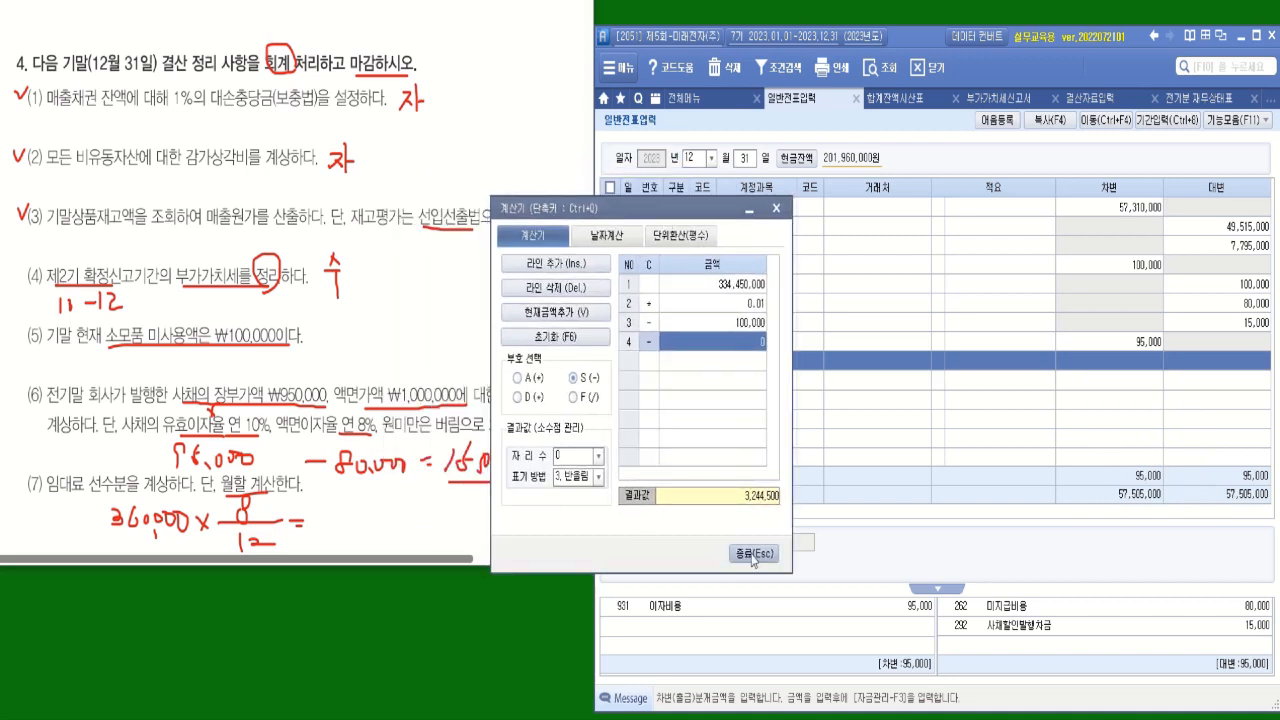
click(571, 341)
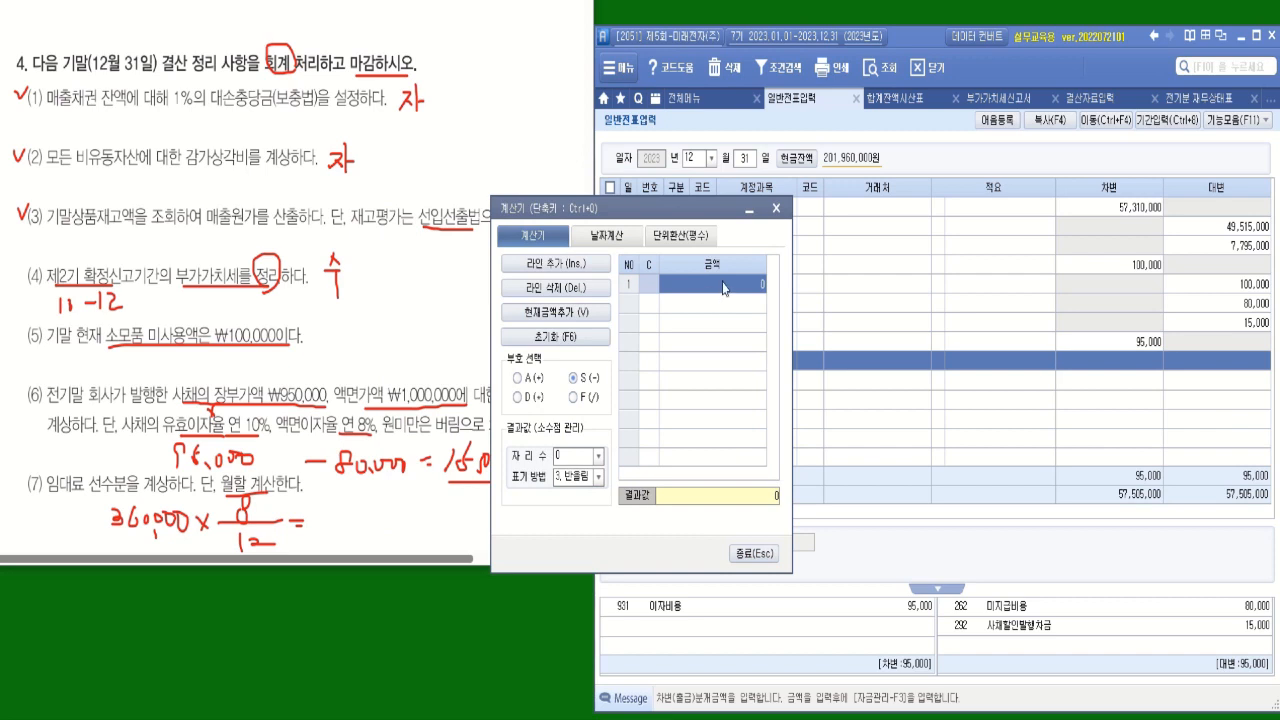
click(725, 286)
text(360,000)
key(Return)
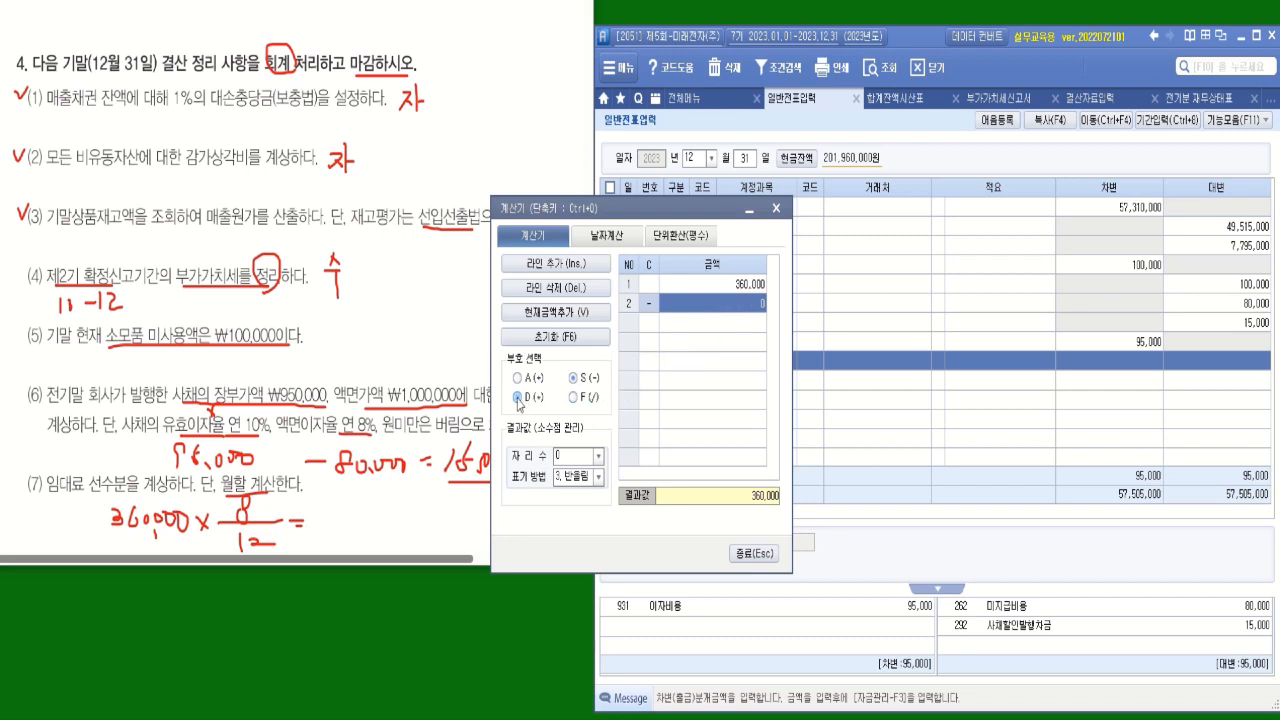
click(575, 398)
text(12)
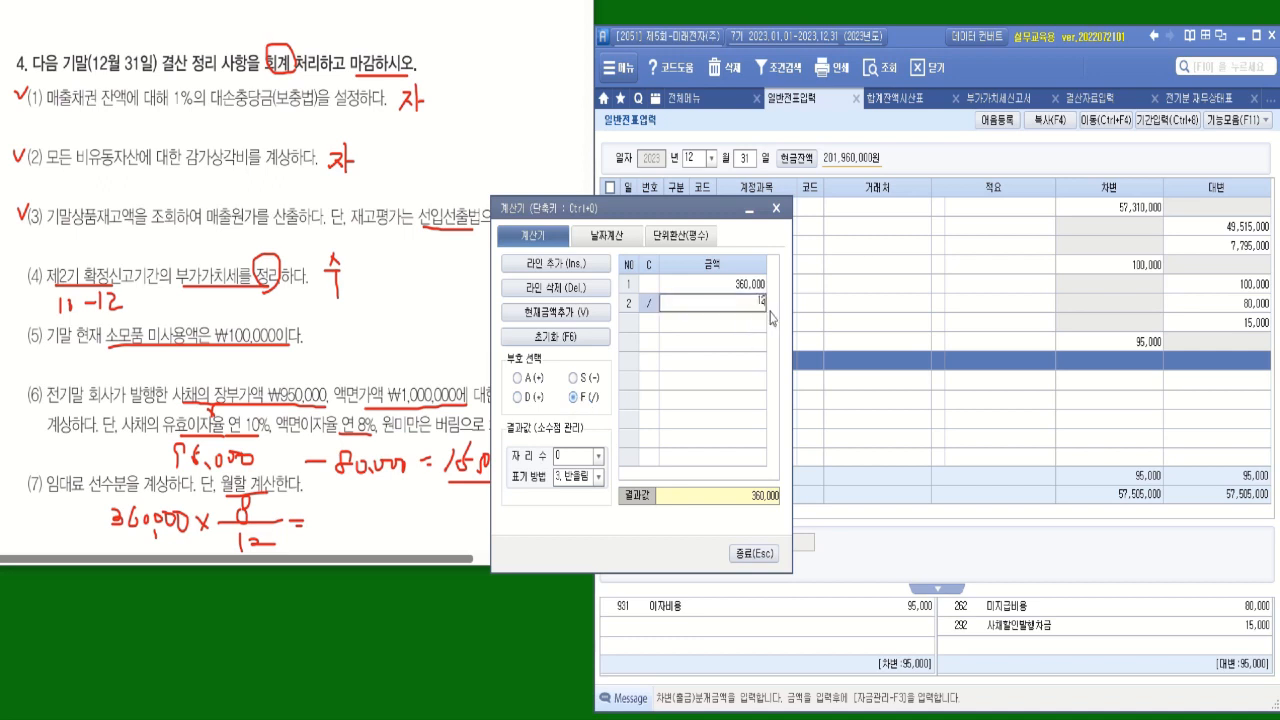
key(Return)
click(533, 397)
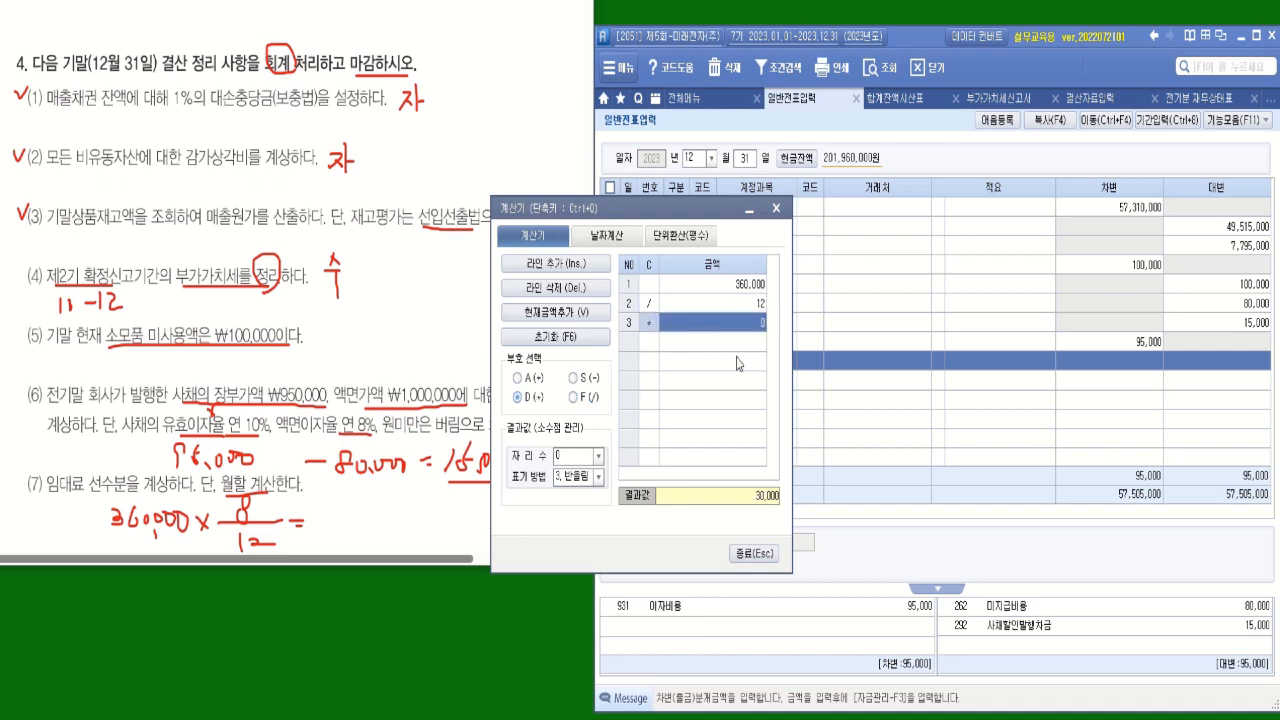
text(8)
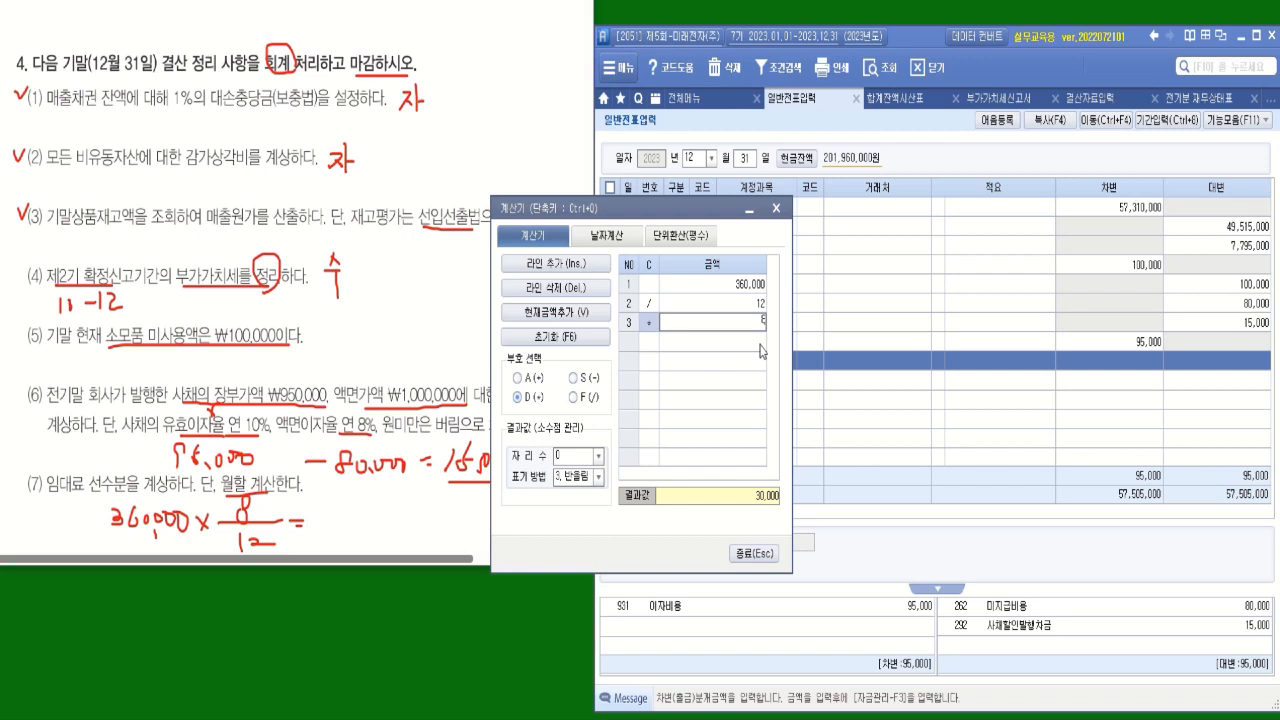
key(Return)
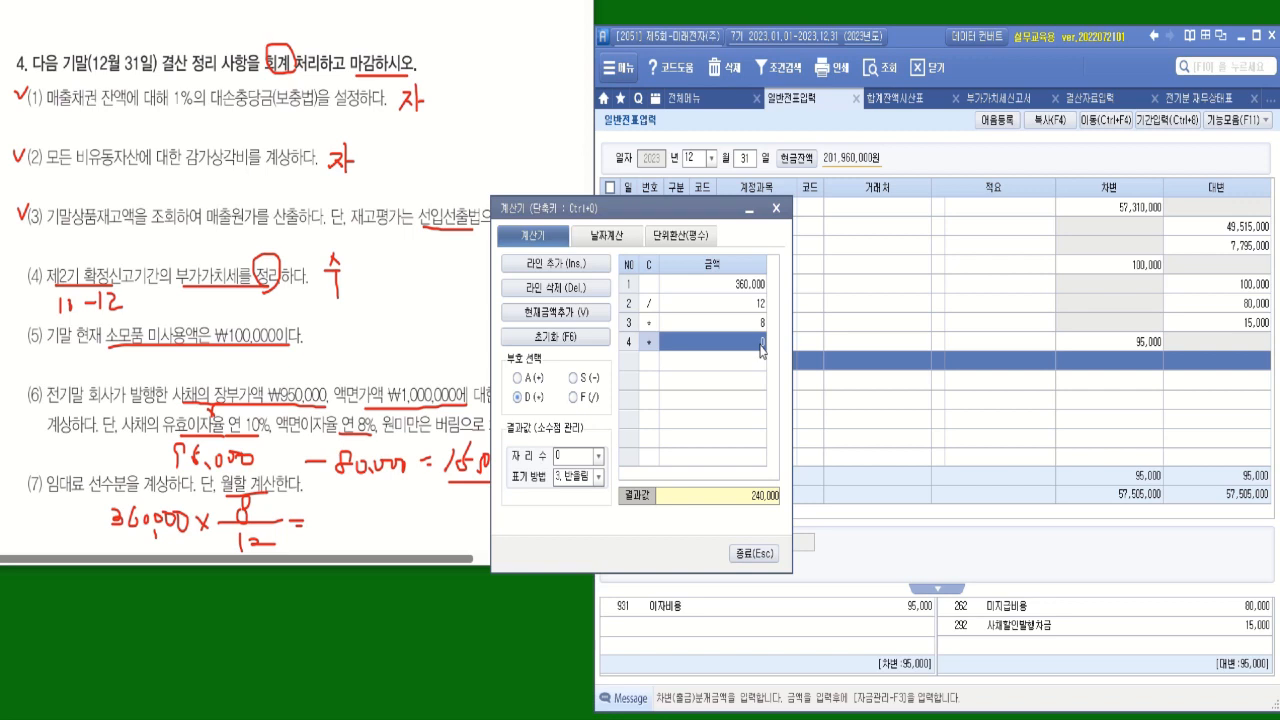
Enter 240,000 as the 임대료 line's debit amount and close the calculator.
click(1129, 363)
text(240,000)
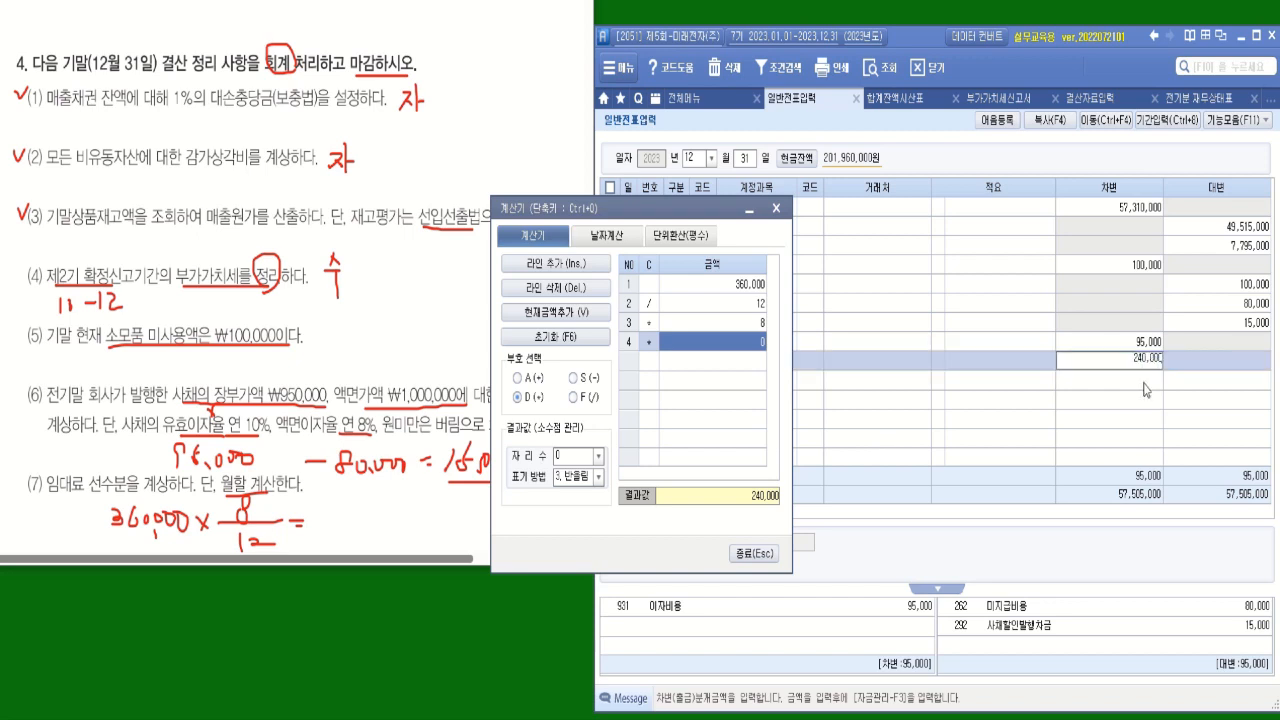
key(Return)
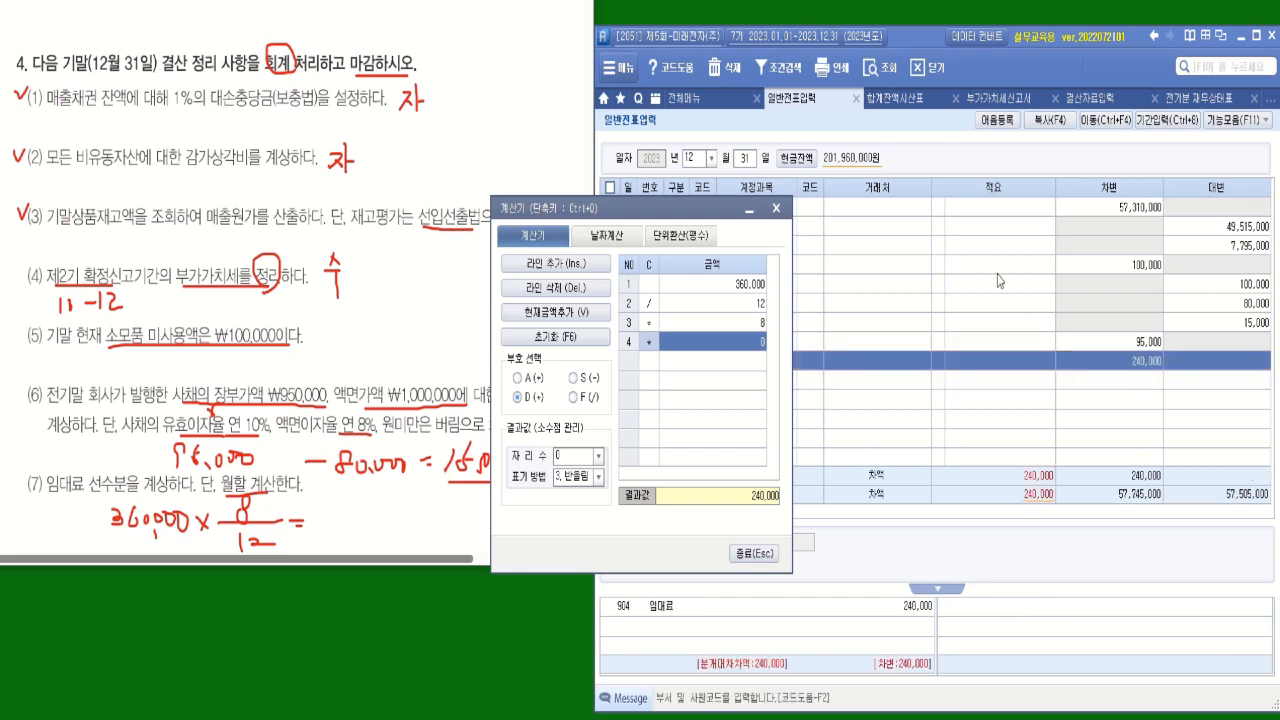
click(775, 208)
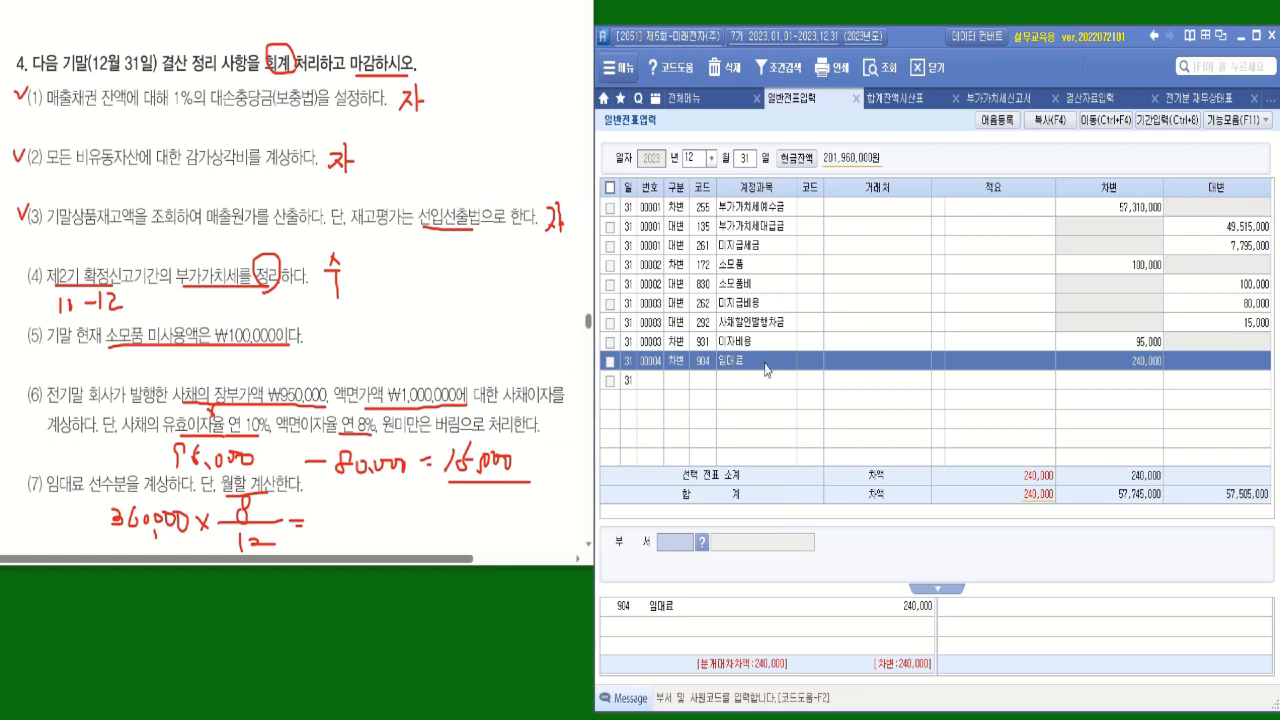
Add a credit (대변) line to the item (7) entry with account 263 선수수익, leaving 거래처 blank.
click(686, 381)
text(4)
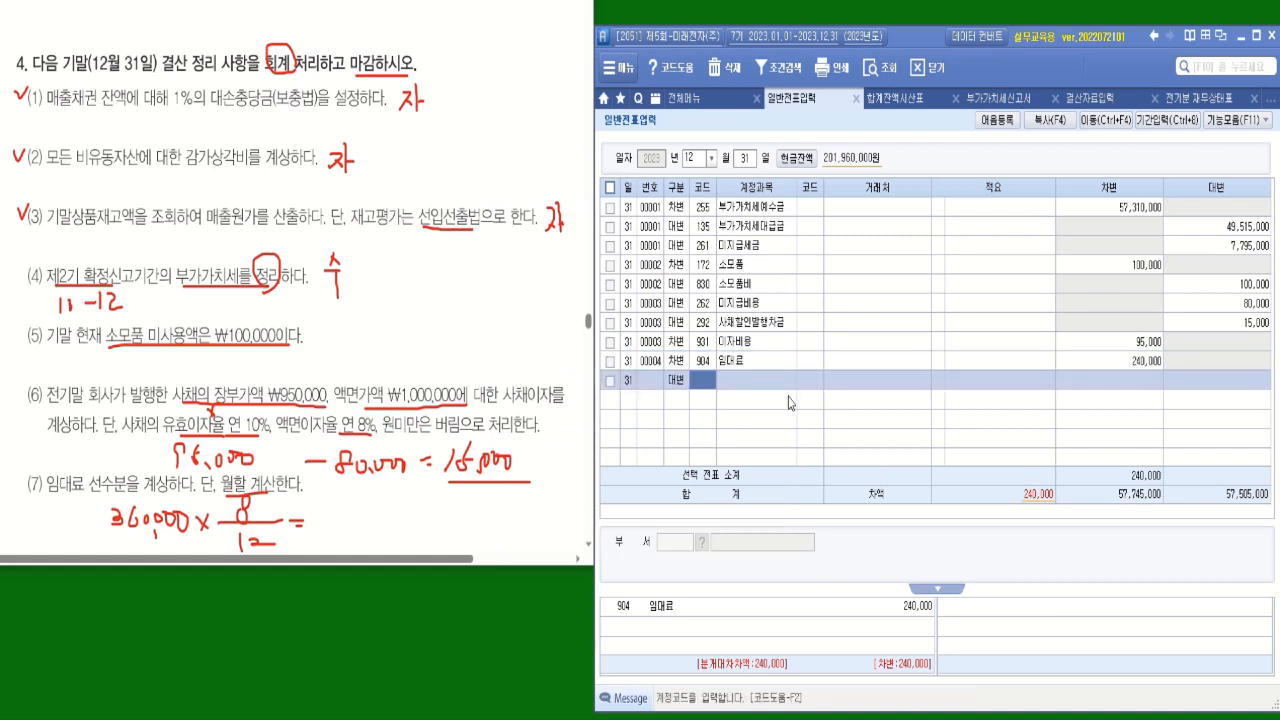
text(ㅅㄱ수)
key(Return)
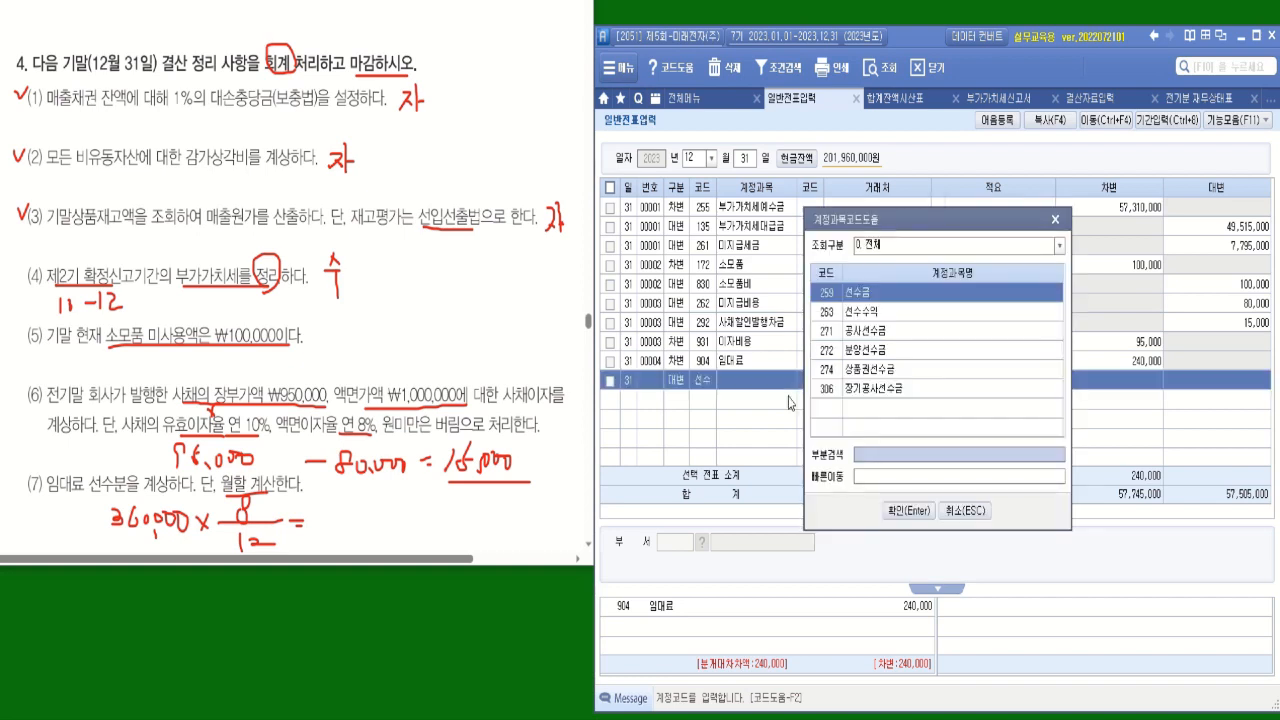
key(Down)
key(Return)
key(Return)
key(Return)
key(Return)
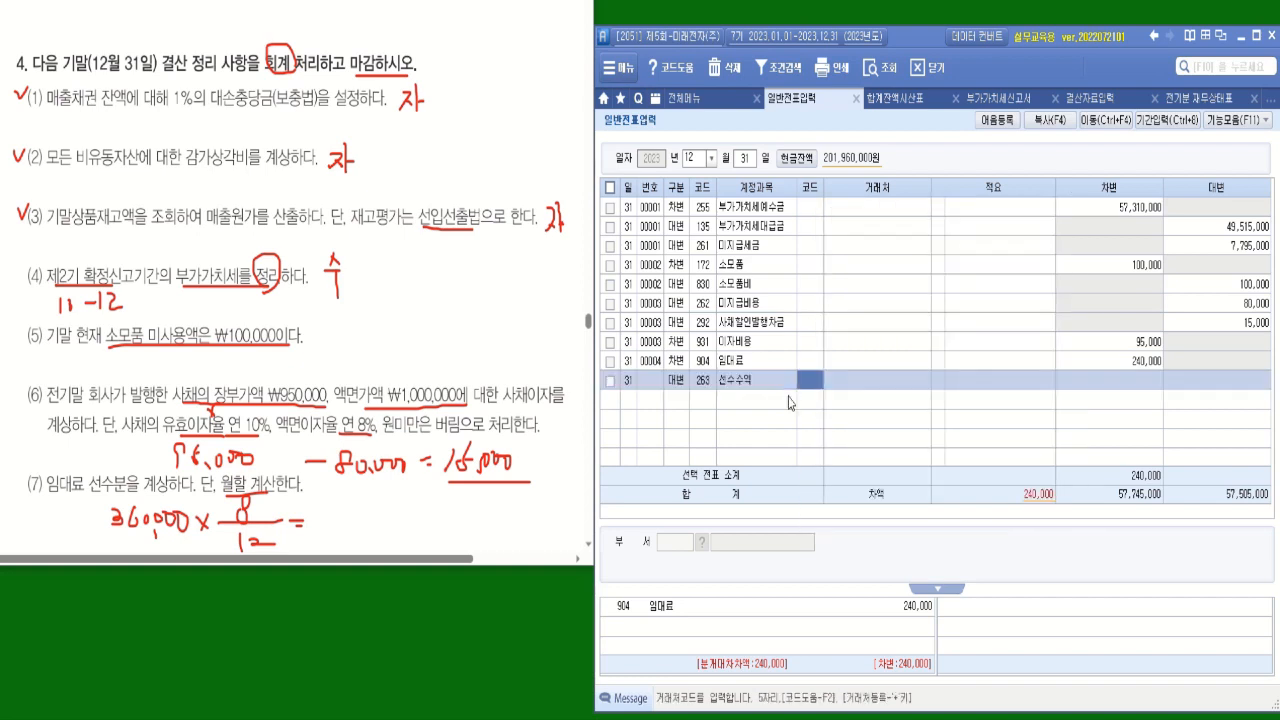
Enter 240,000 as the 선수수익 line's credit amount to complete the unearned rent entry.
text(2400000)
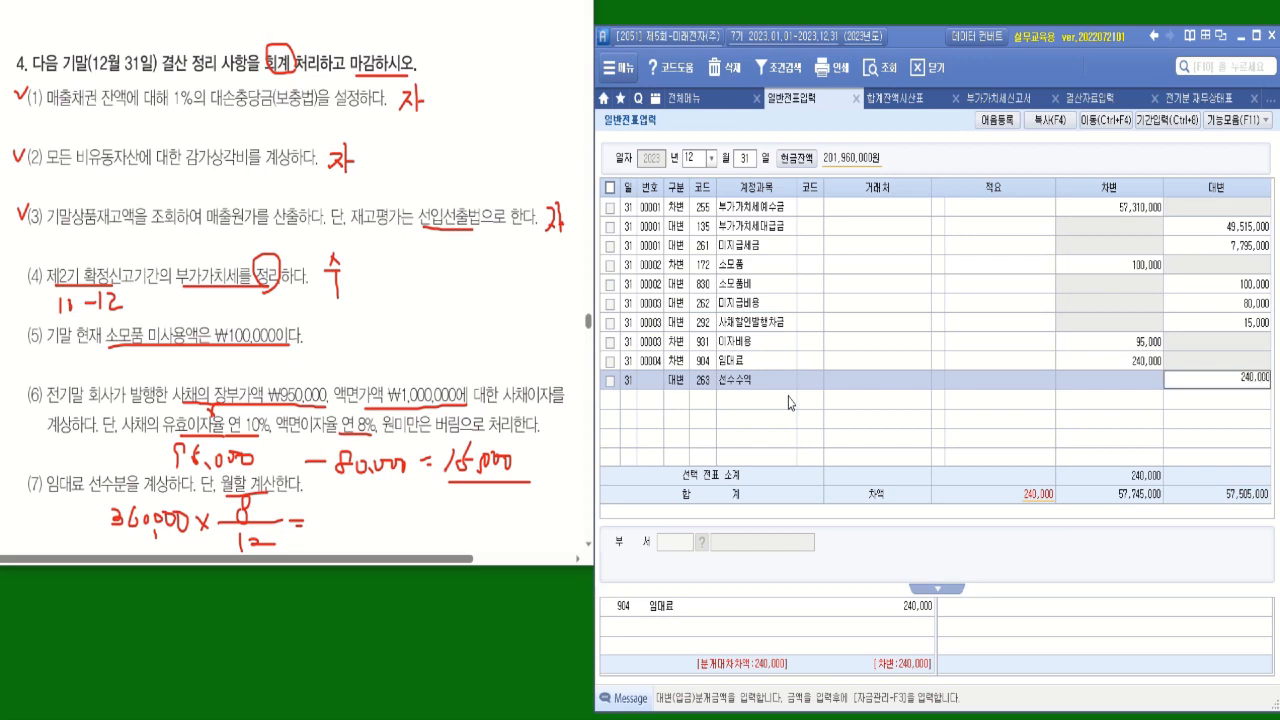
key(Return)
click(678, 388)
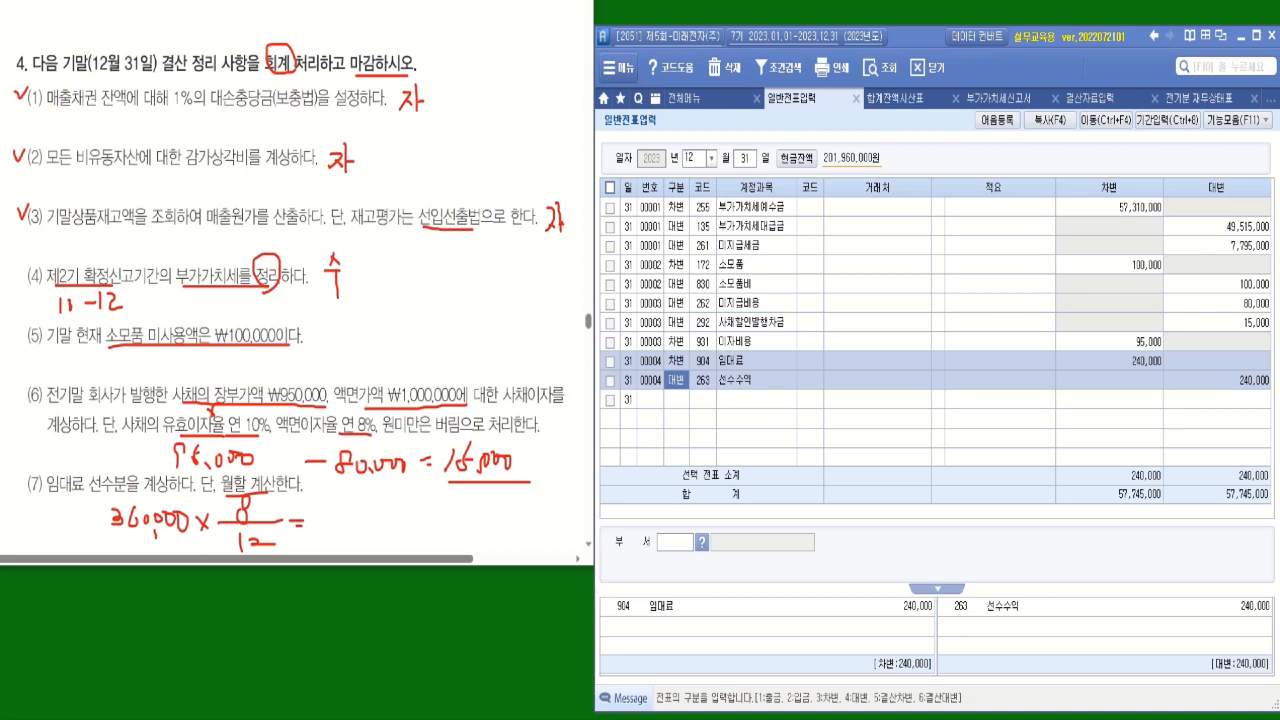
Reopen 결산자료입력 from the 결산/재무제표 I group to start the automatic closing items.
click(1090, 98)
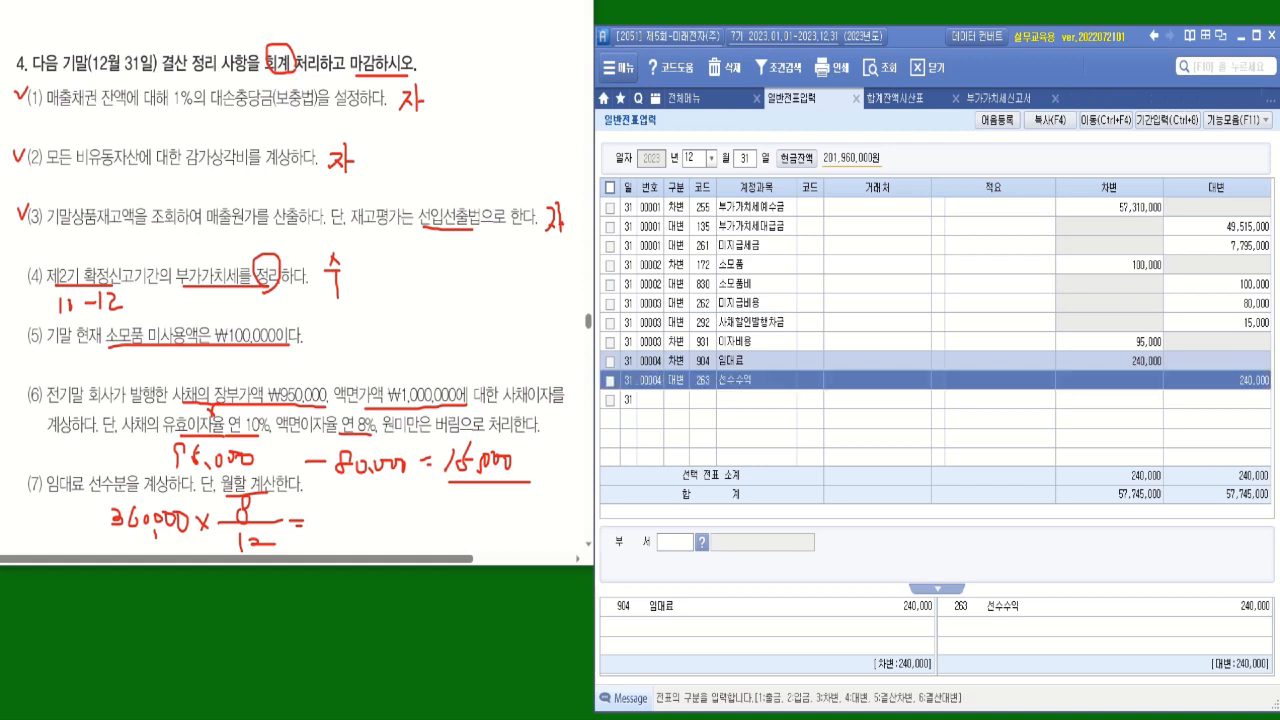
click(690, 101)
click(1146, 186)
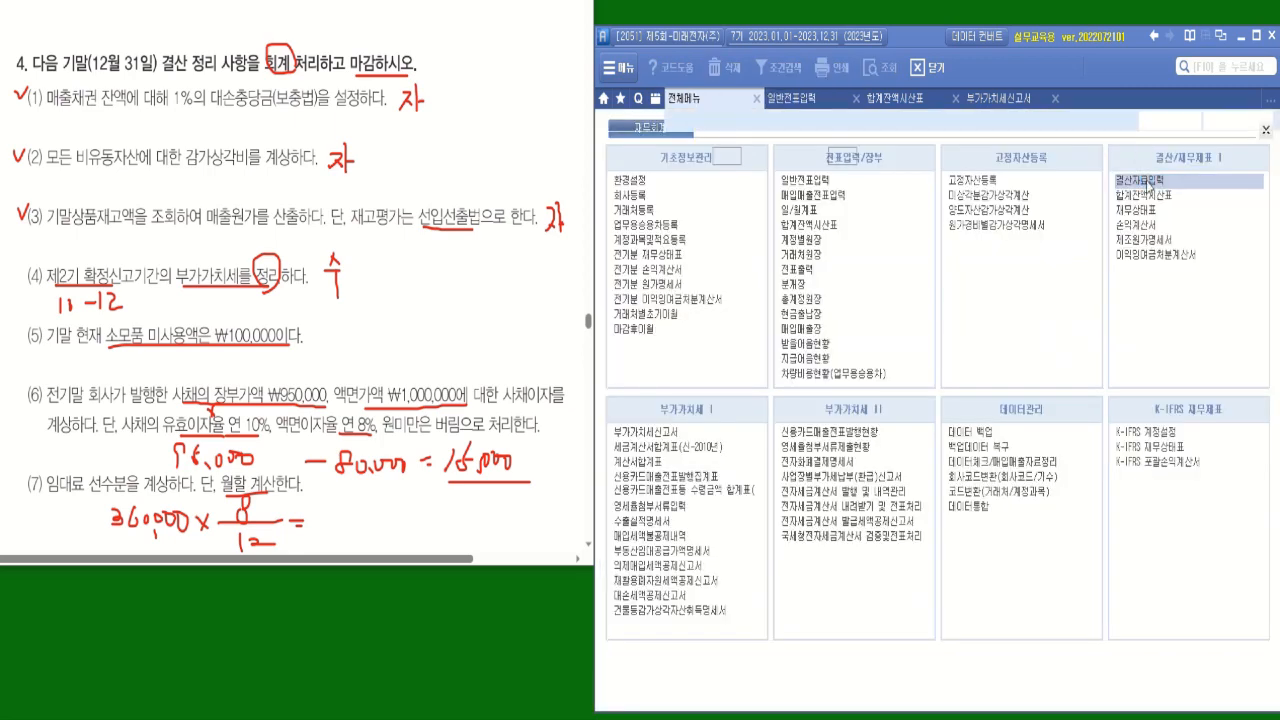
Set the closing period from 01월 to 12월 and accept 매출원가 및 경비선택 without entering any cost code.
click(735, 156)
click(733, 172)
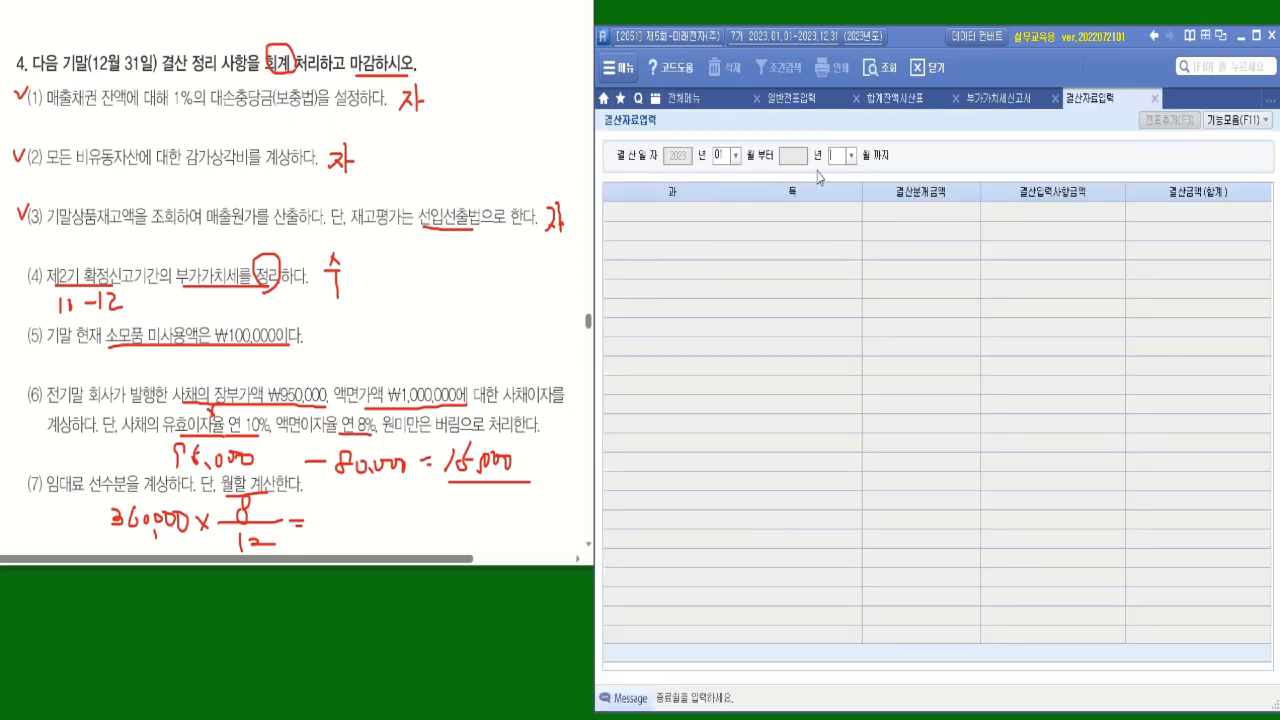
click(850, 155)
click(837, 316)
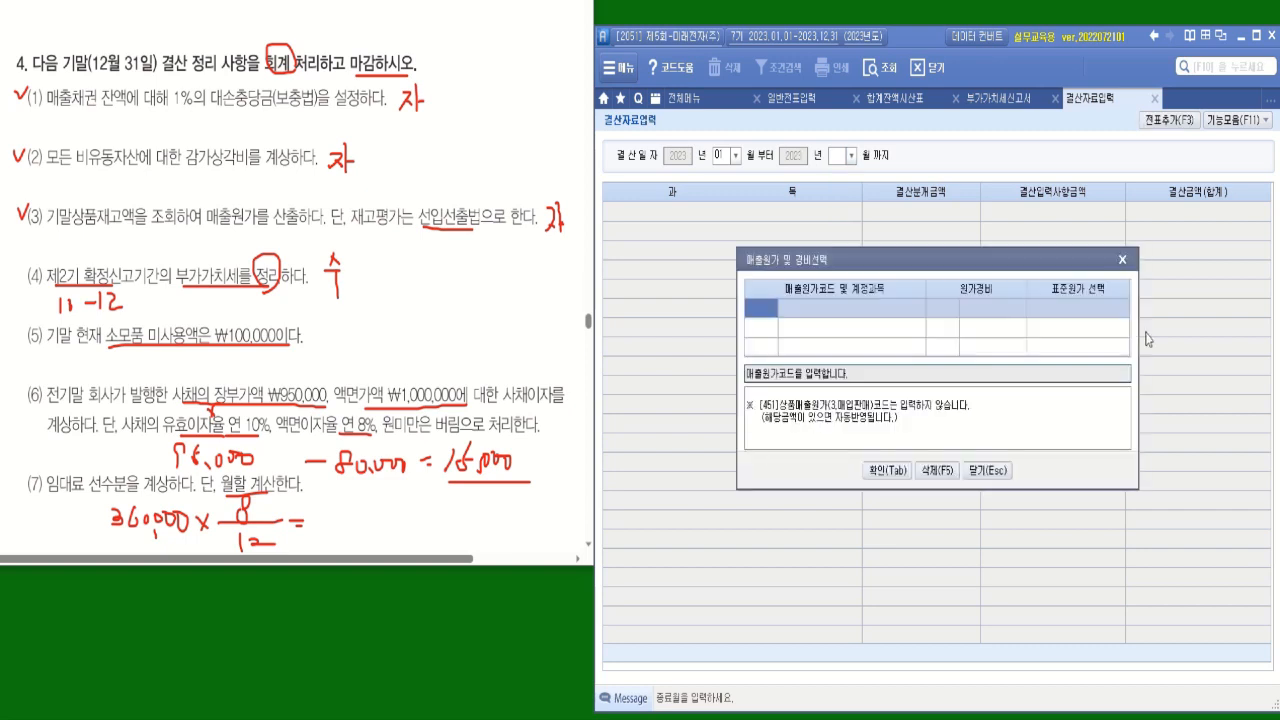
click(886, 470)
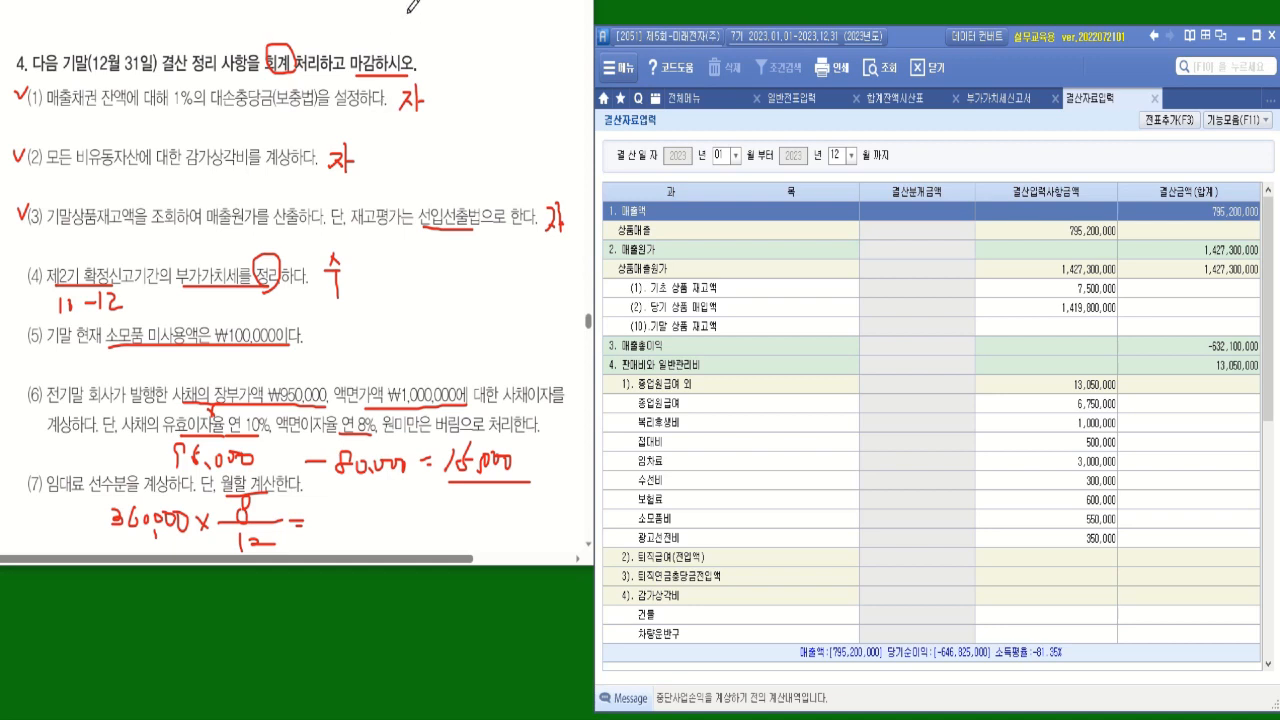
Refresh 합계잔액시산표 as of December 31 and locate the 외상매출금 and 받을어음 balances for item (1).
click(895, 98)
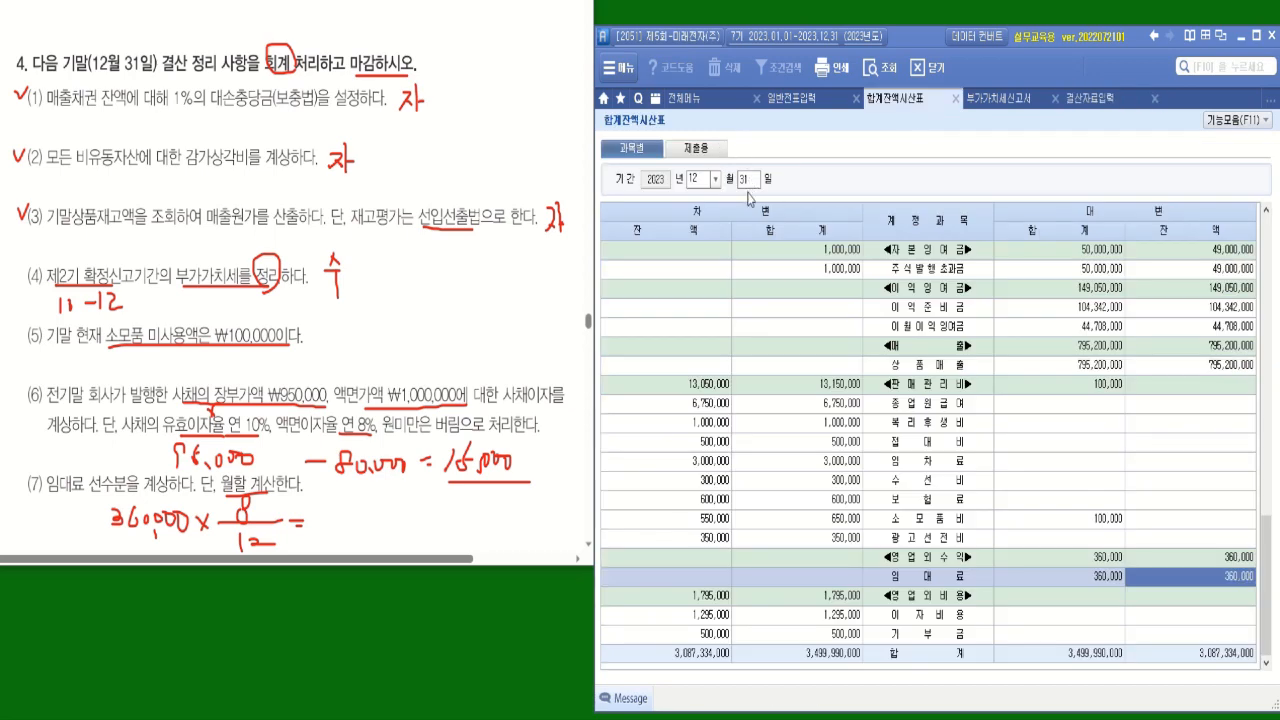
click(878, 72)
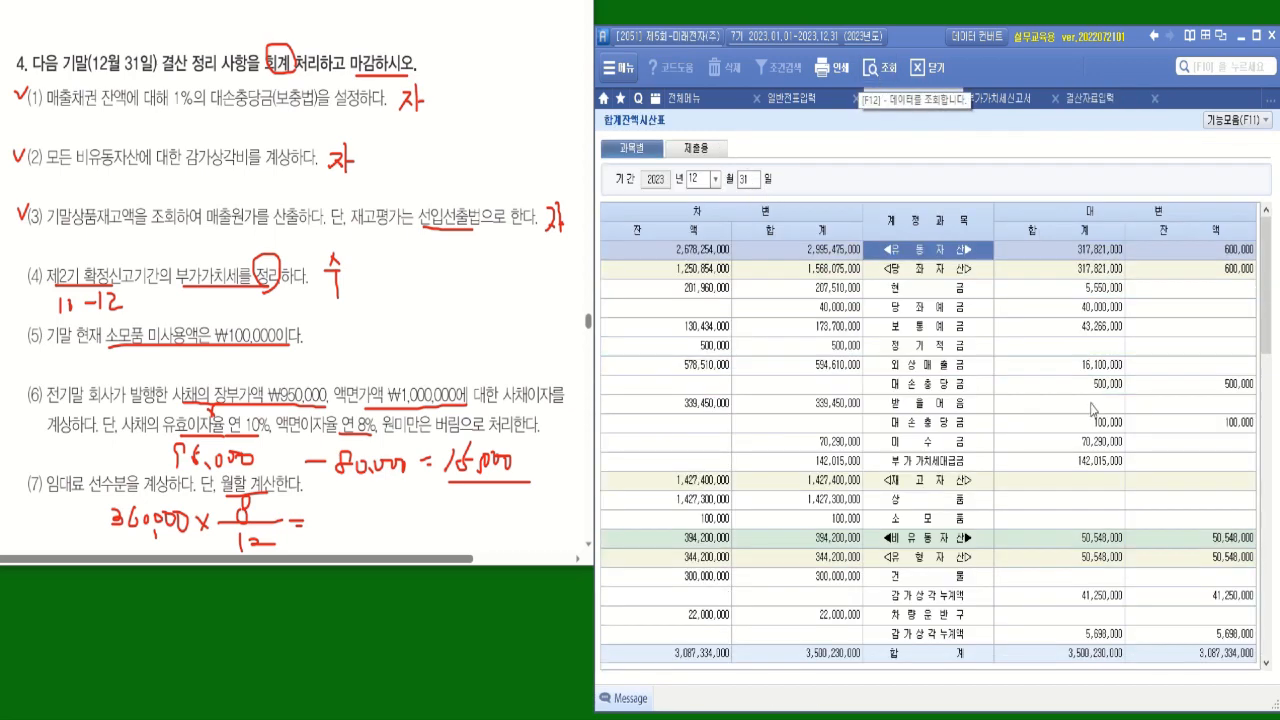
click(872, 410)
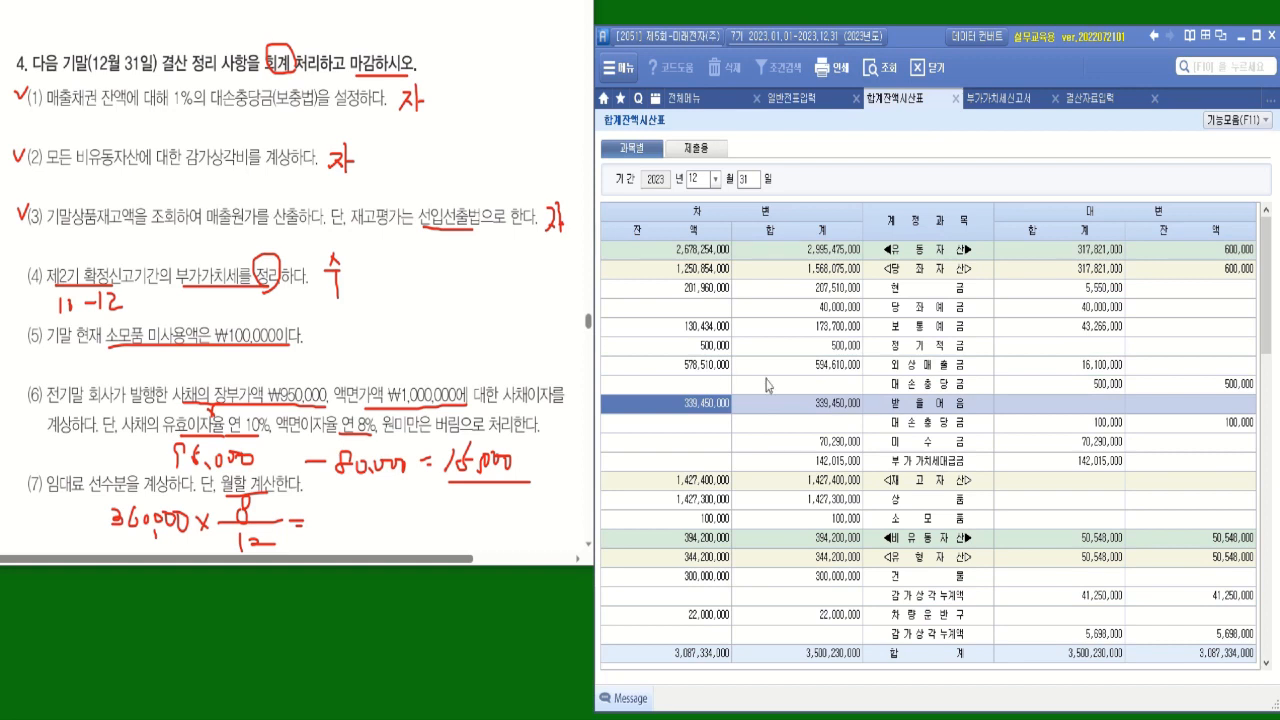
click(896, 374)
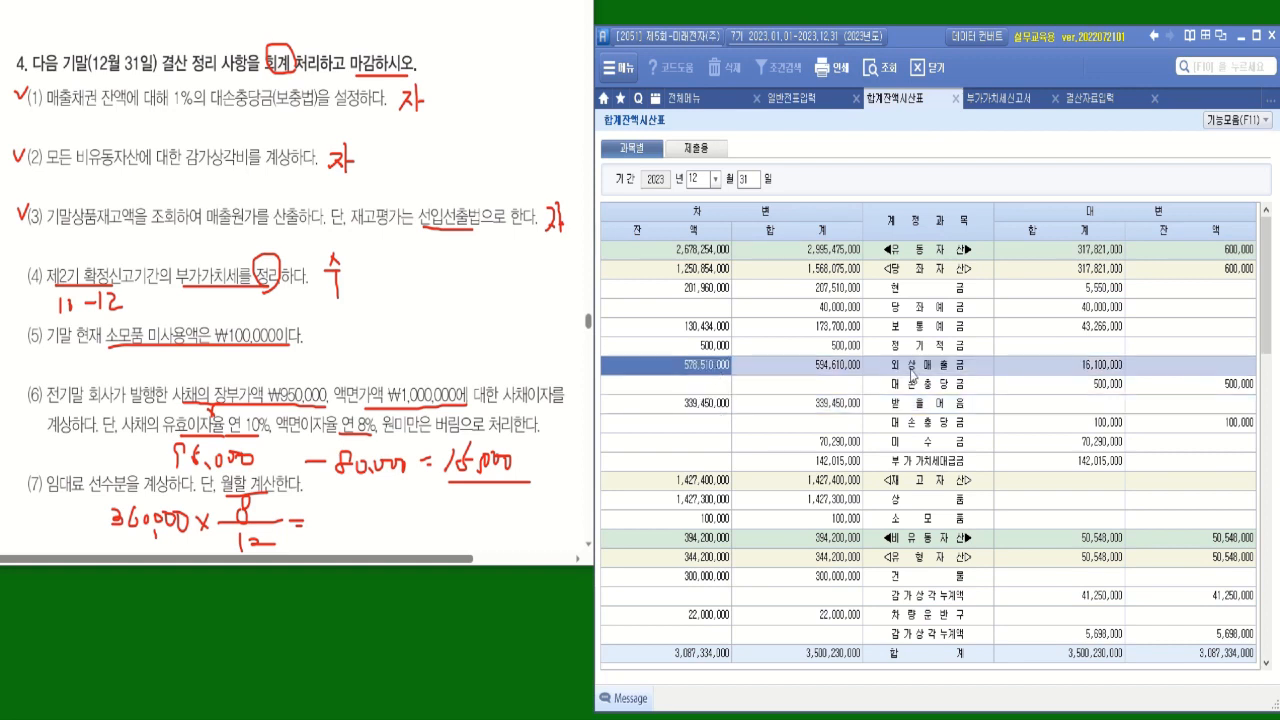
Load the 외상매출금 debit balance into the calculator and multiply it by 0.01.
right_click(705, 372)
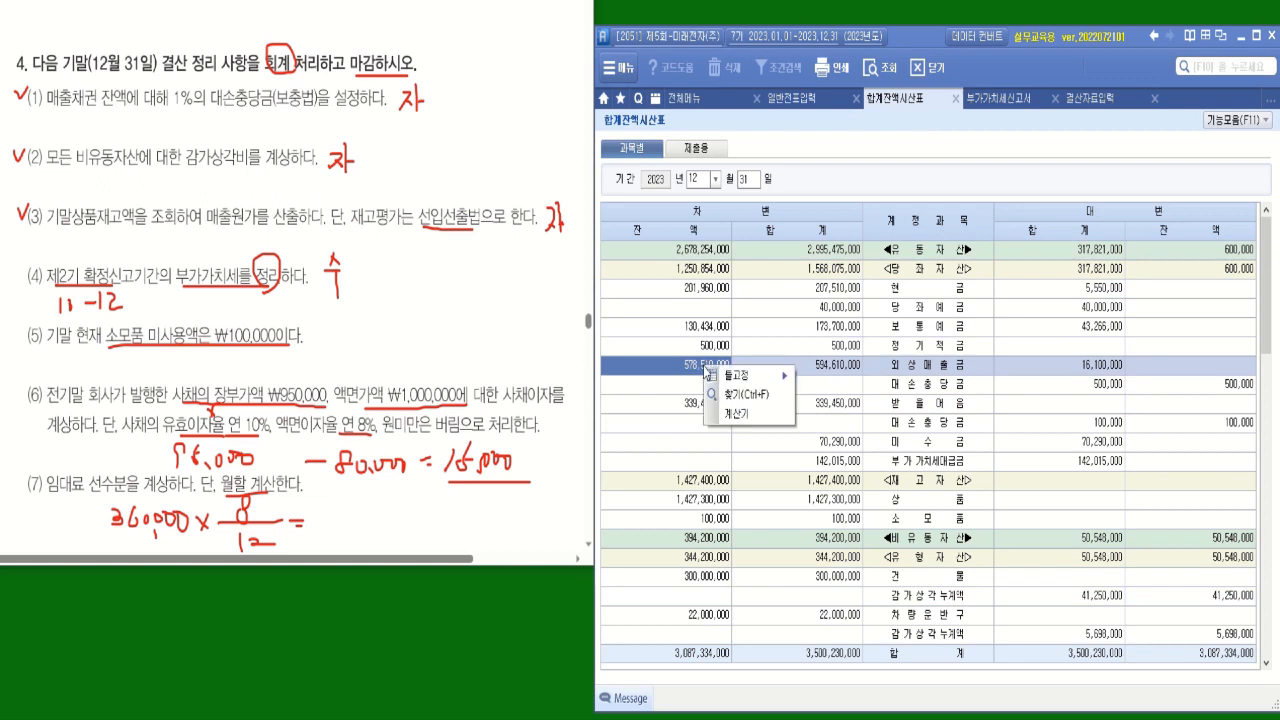
click(740, 417)
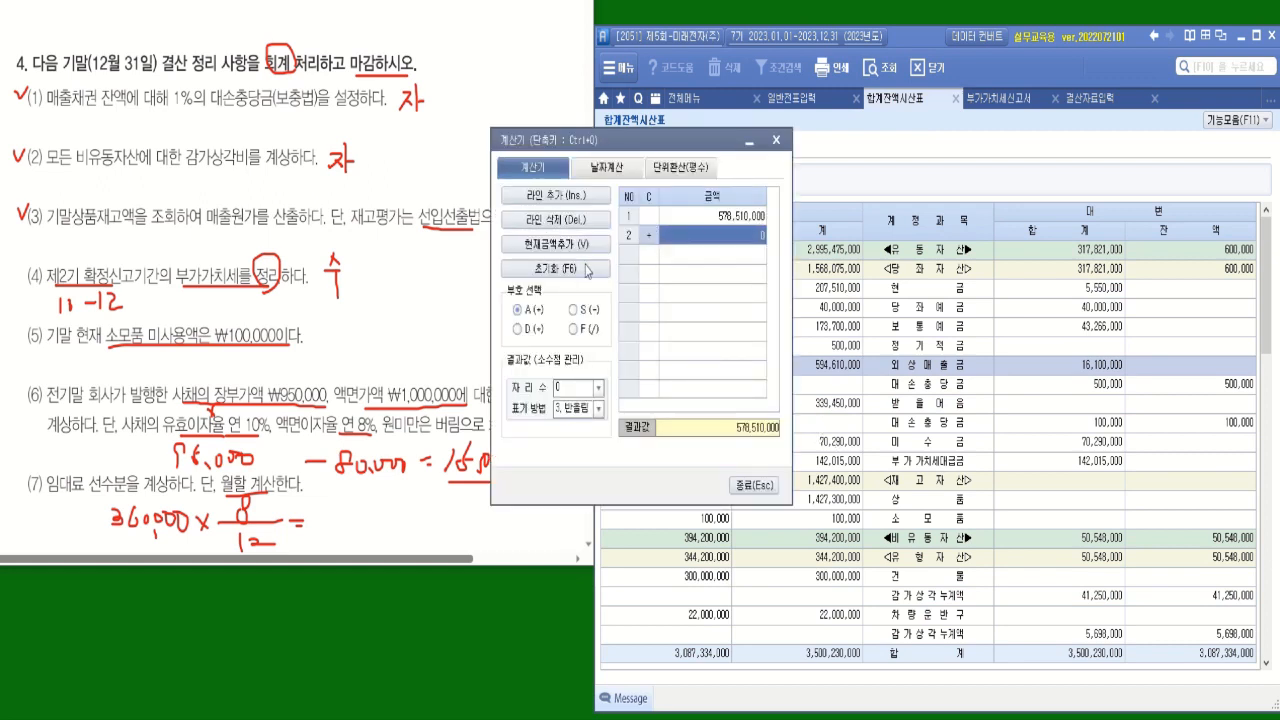
click(527, 337)
text(0.01)
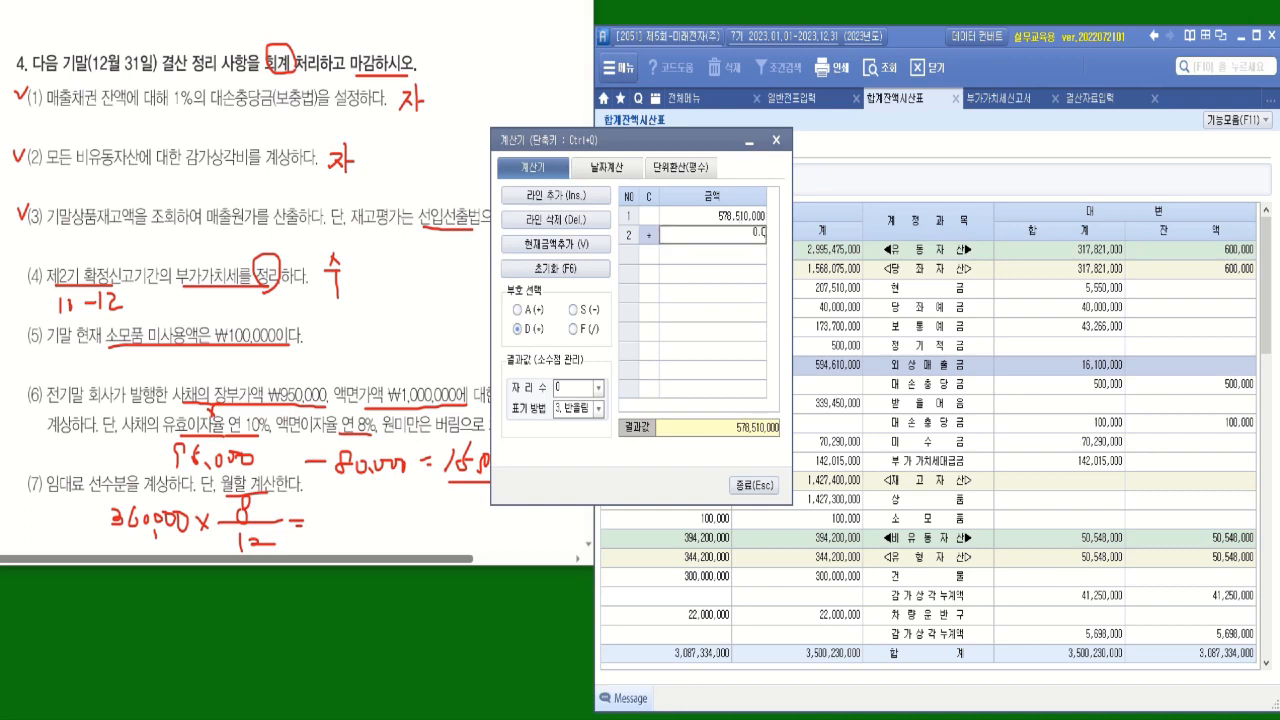
key(Return)
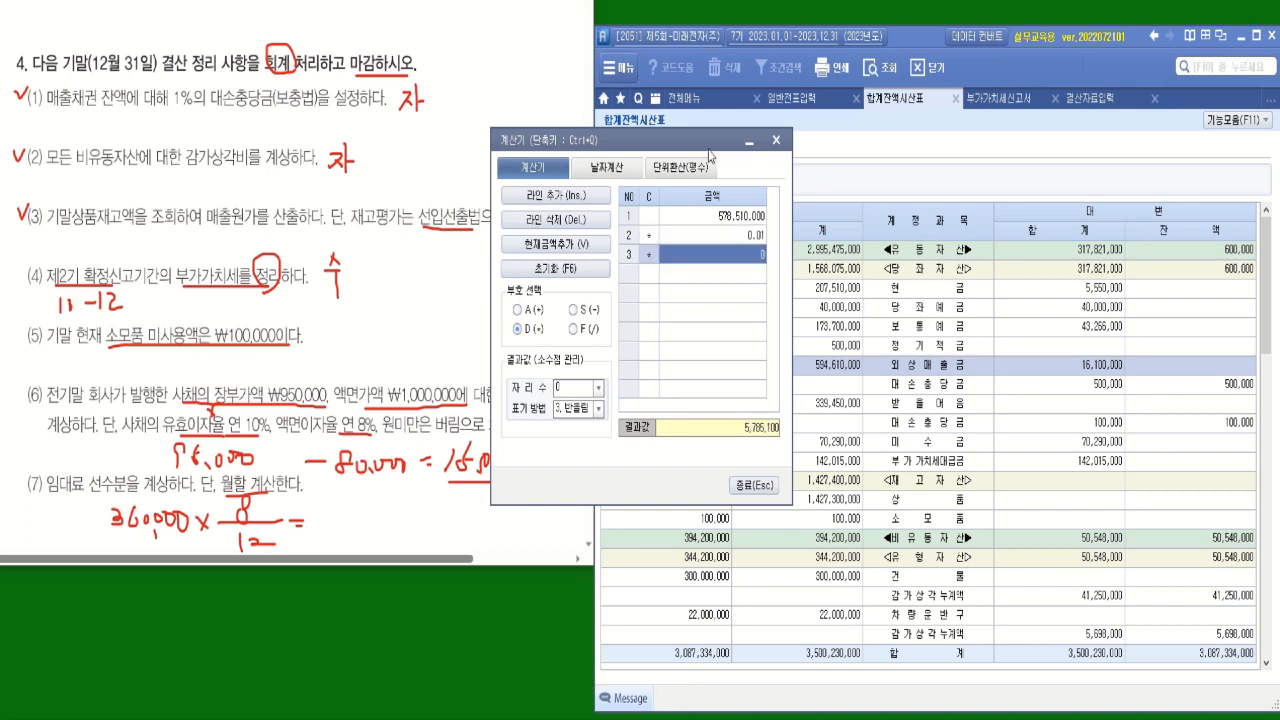
Subtract the existing 외상매출금 대손충당금 of 500,000 from the 1% amount in the calculator.
drag(709, 145, 604, 83)
click(1166, 386)
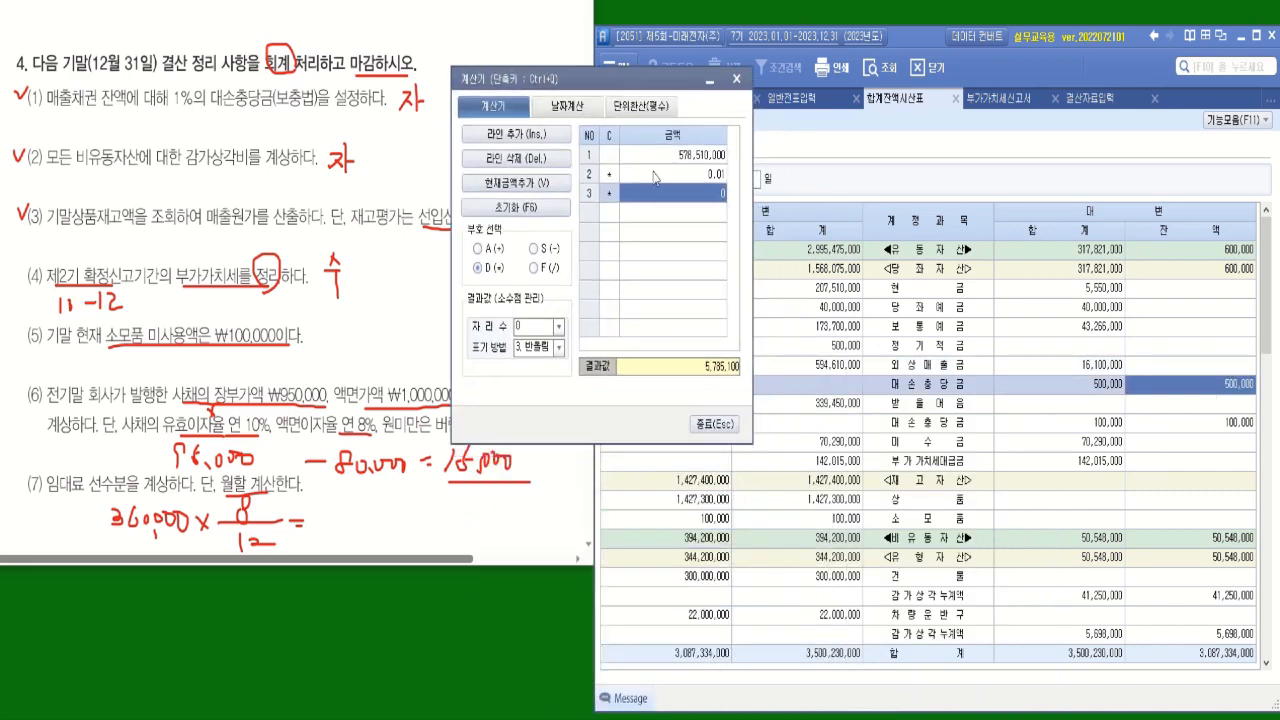
click(552, 250)
text(500,000)
key(Return)
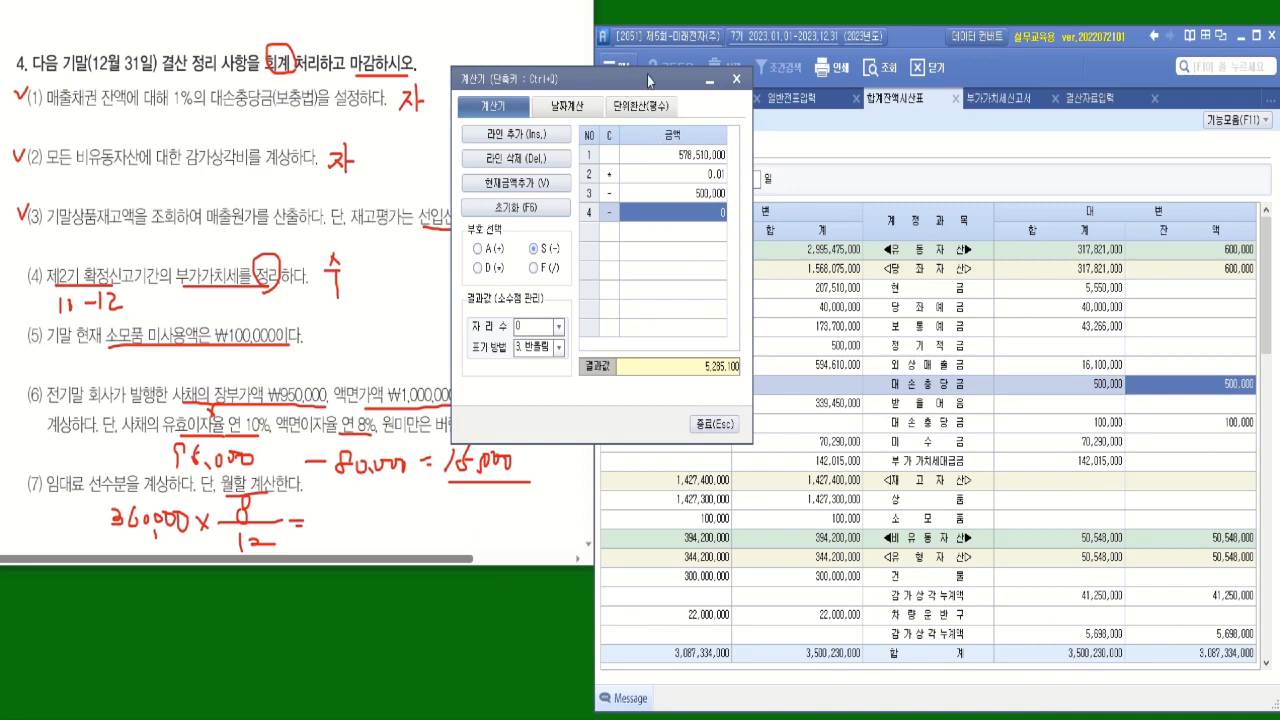
Enter 5,285,100 for 외상매출금 under 대손상각 in 결산자료입력 and close the calculator.
click(1087, 106)
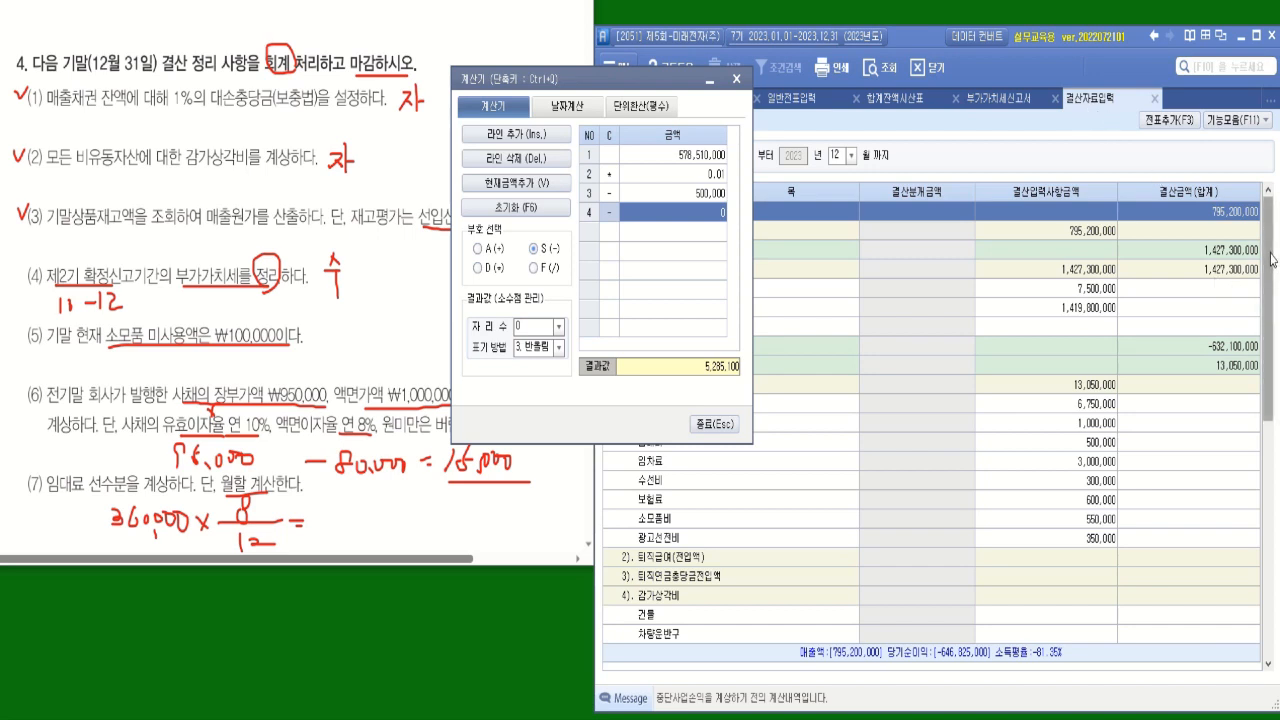
drag(1270, 257, 1270, 348)
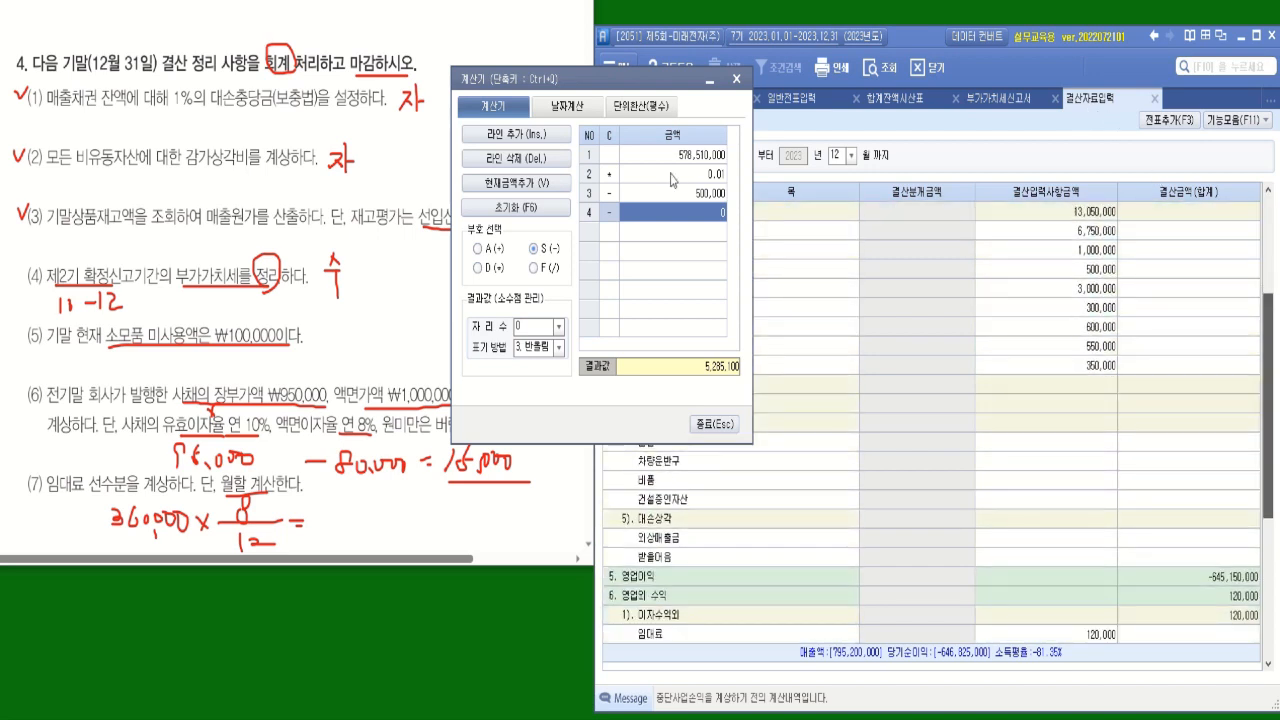
drag(558, 79, 371, 92)
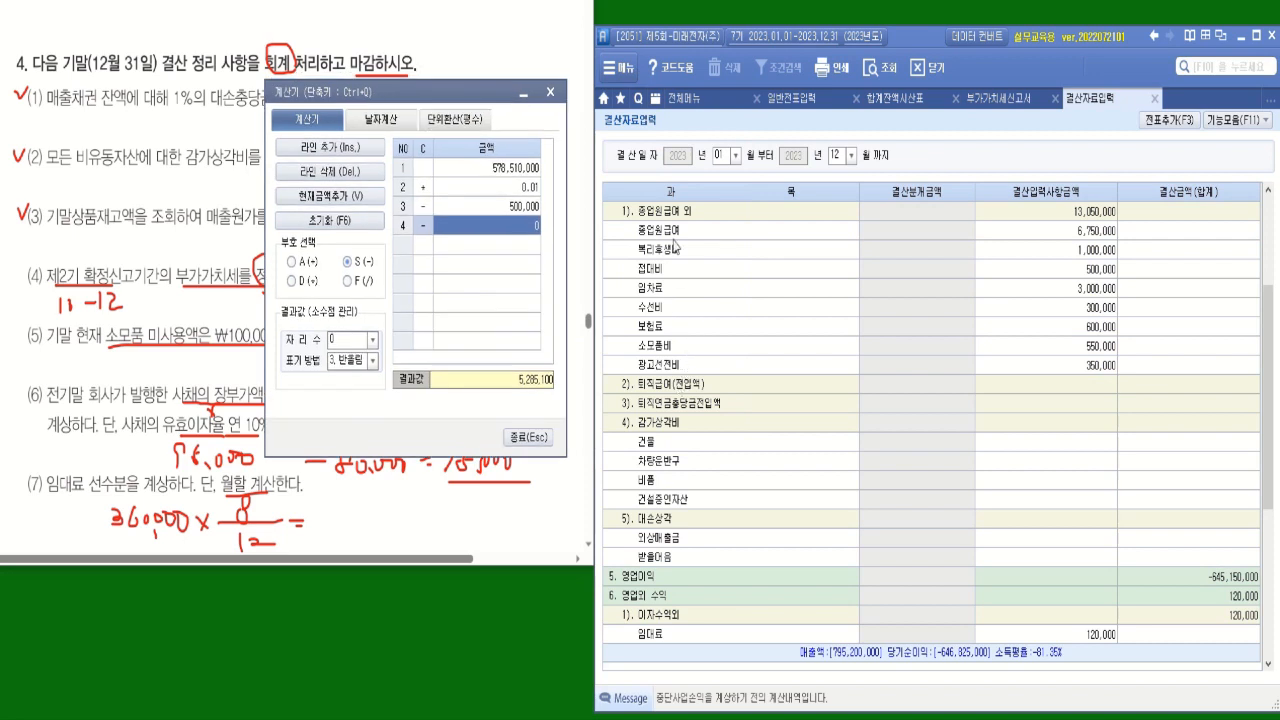
click(1267, 193)
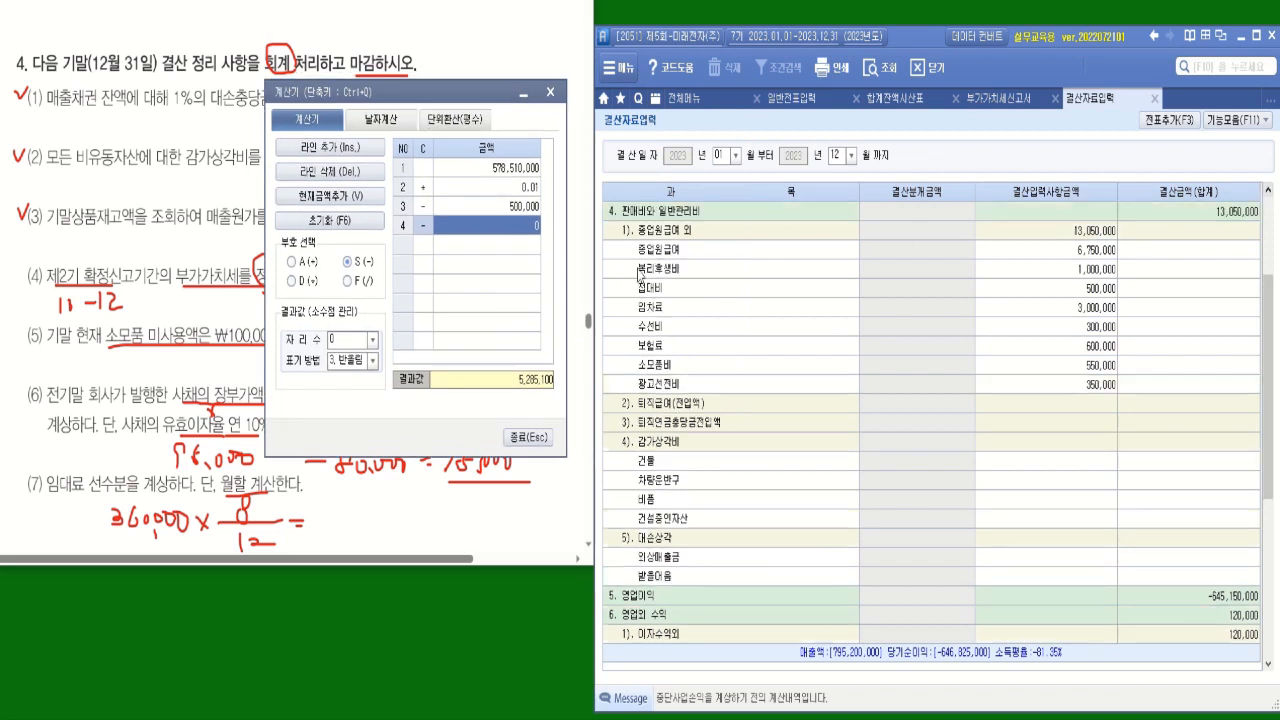
click(664, 546)
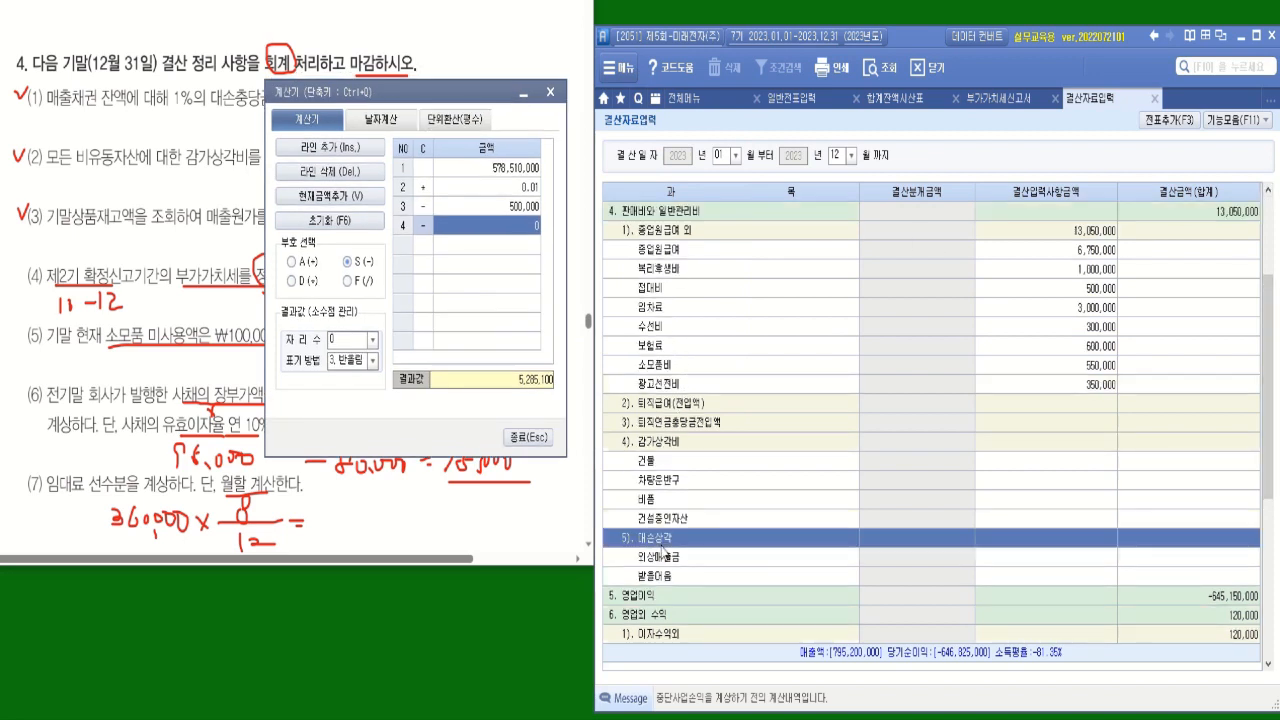
click(1076, 556)
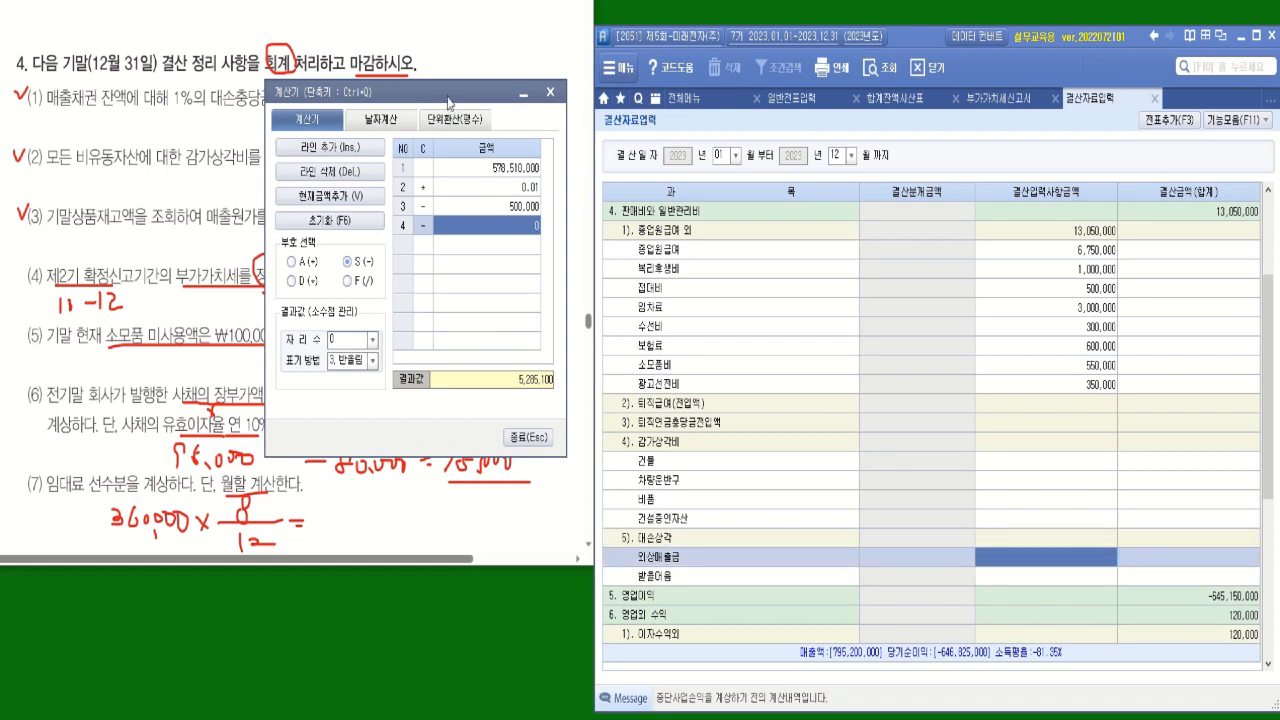
drag(448, 98, 702, 163)
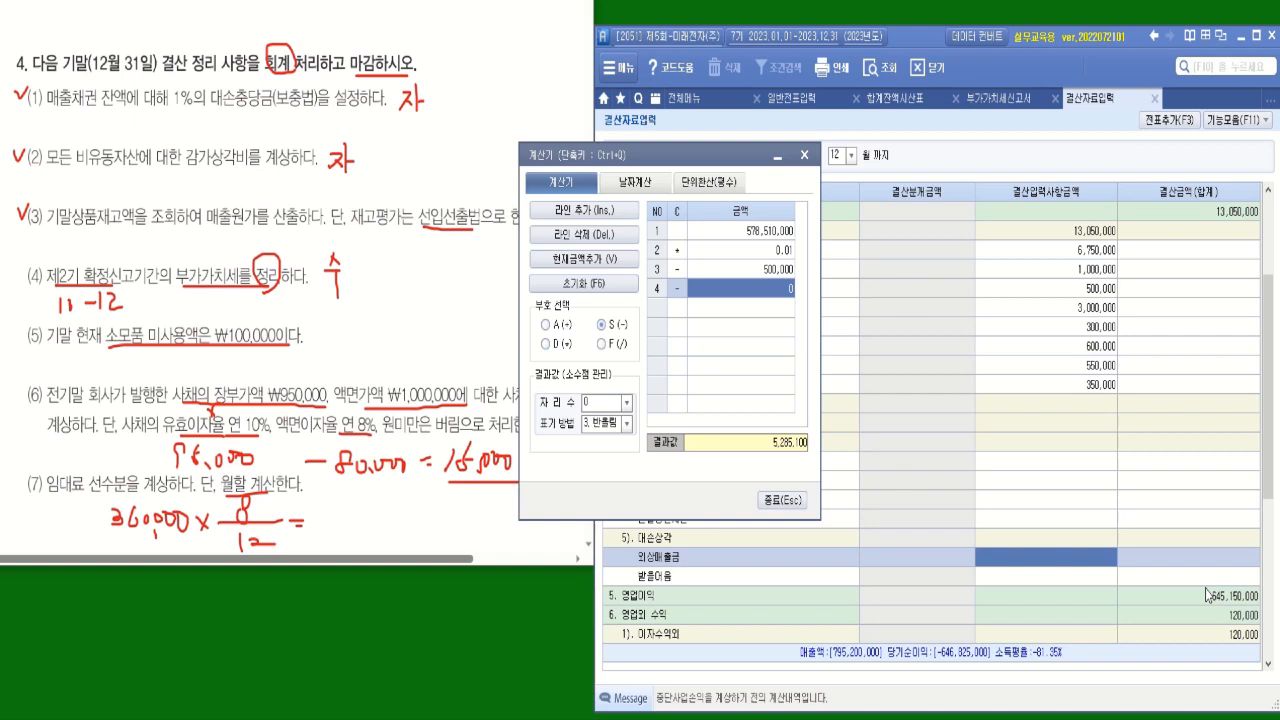
text(5,285,100)
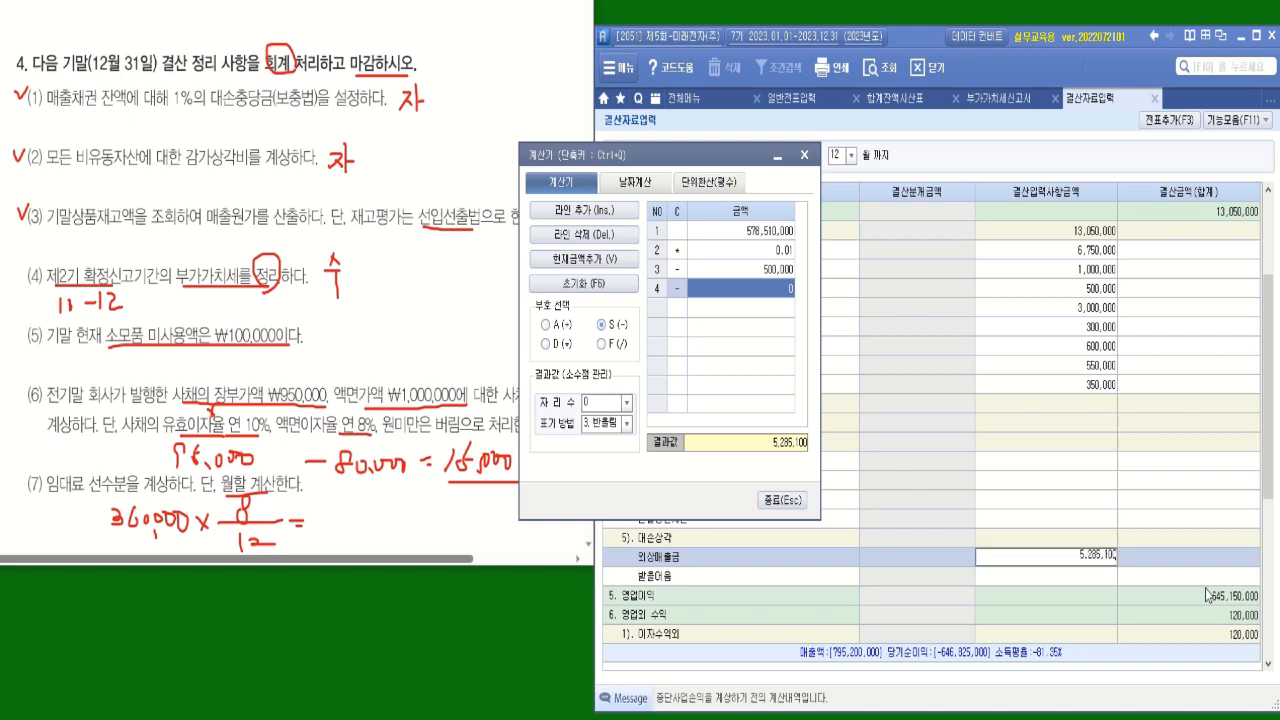
key(Return)
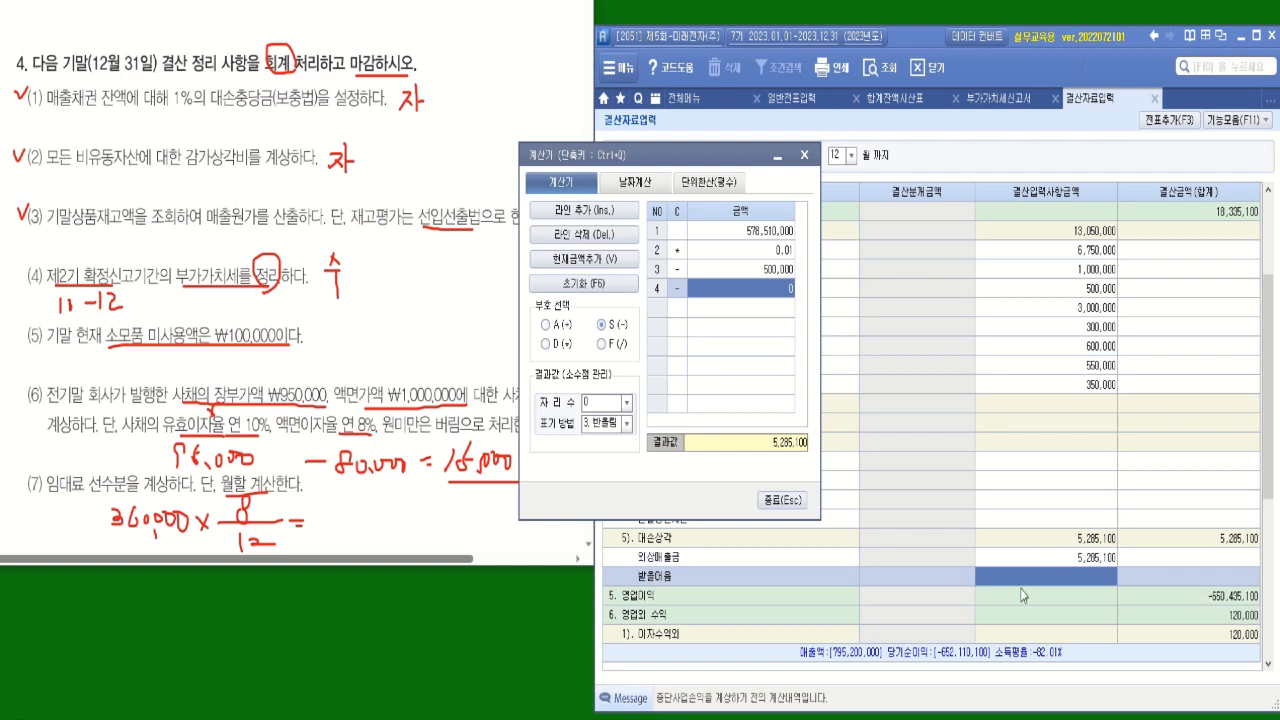
click(782, 500)
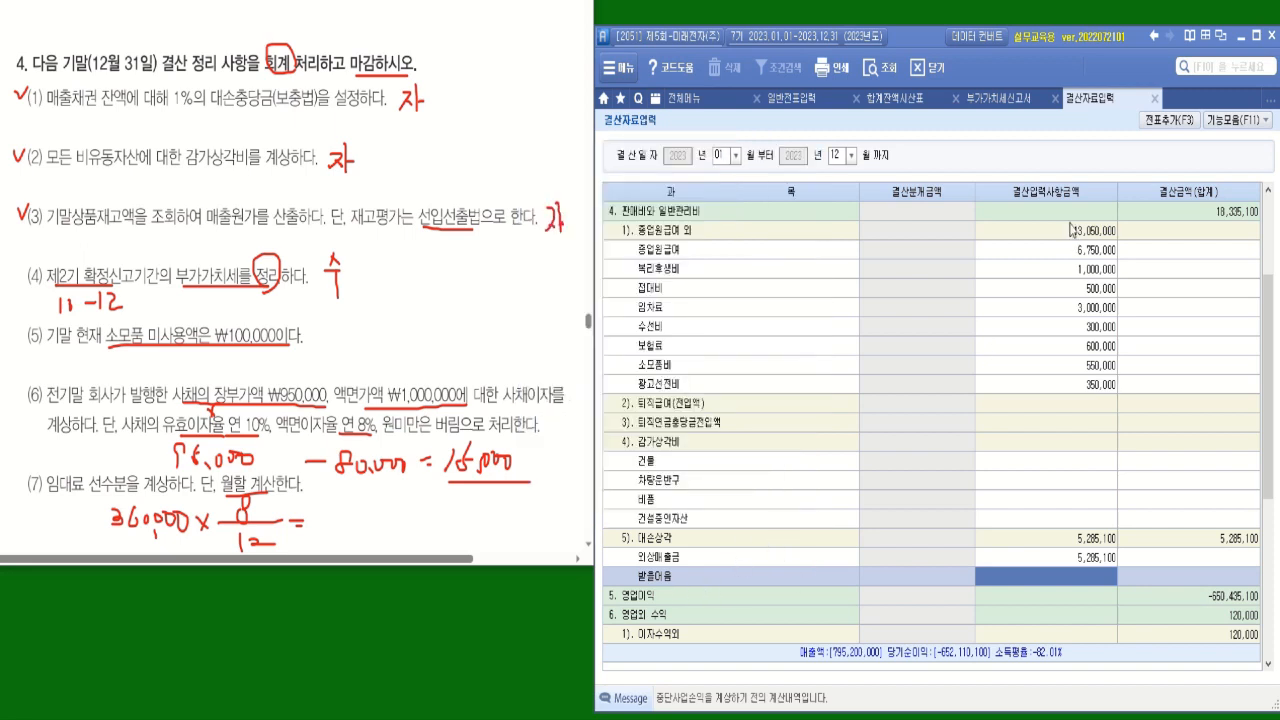
Load the 받을어음 debit balance from 합계잔액시산표 into the calculator and multiply it by 0.01.
click(898, 100)
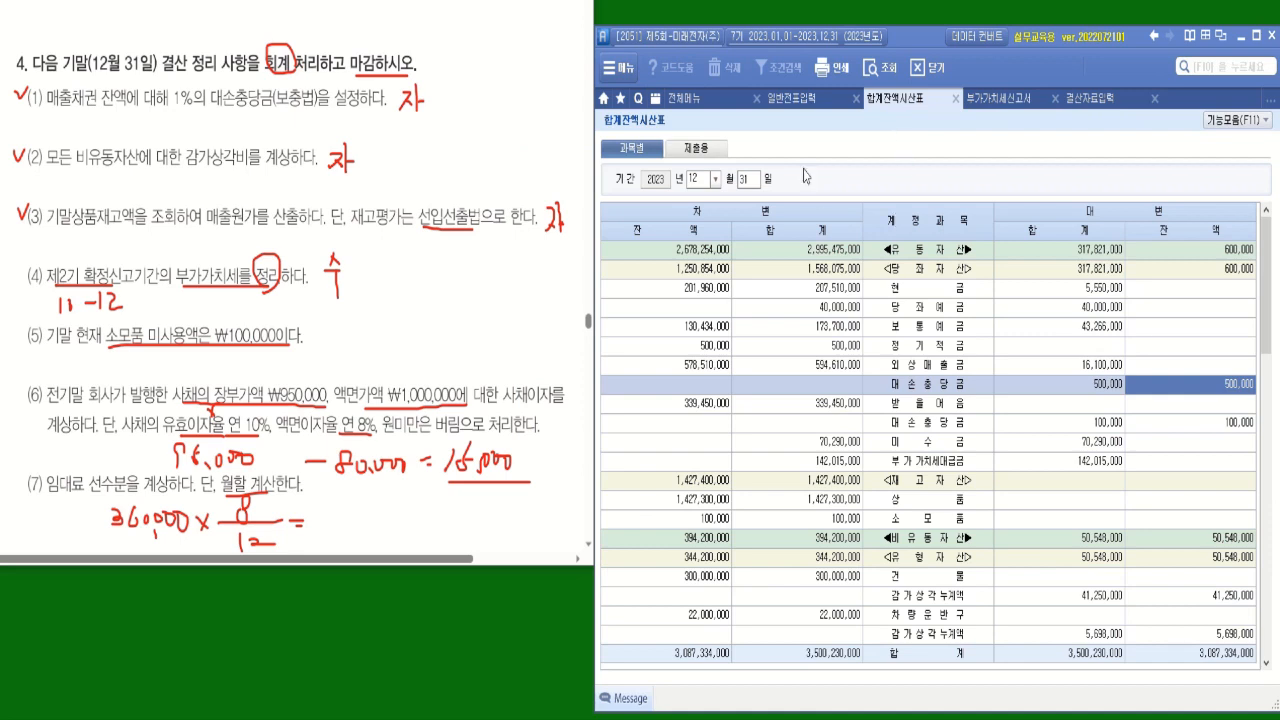
click(704, 405)
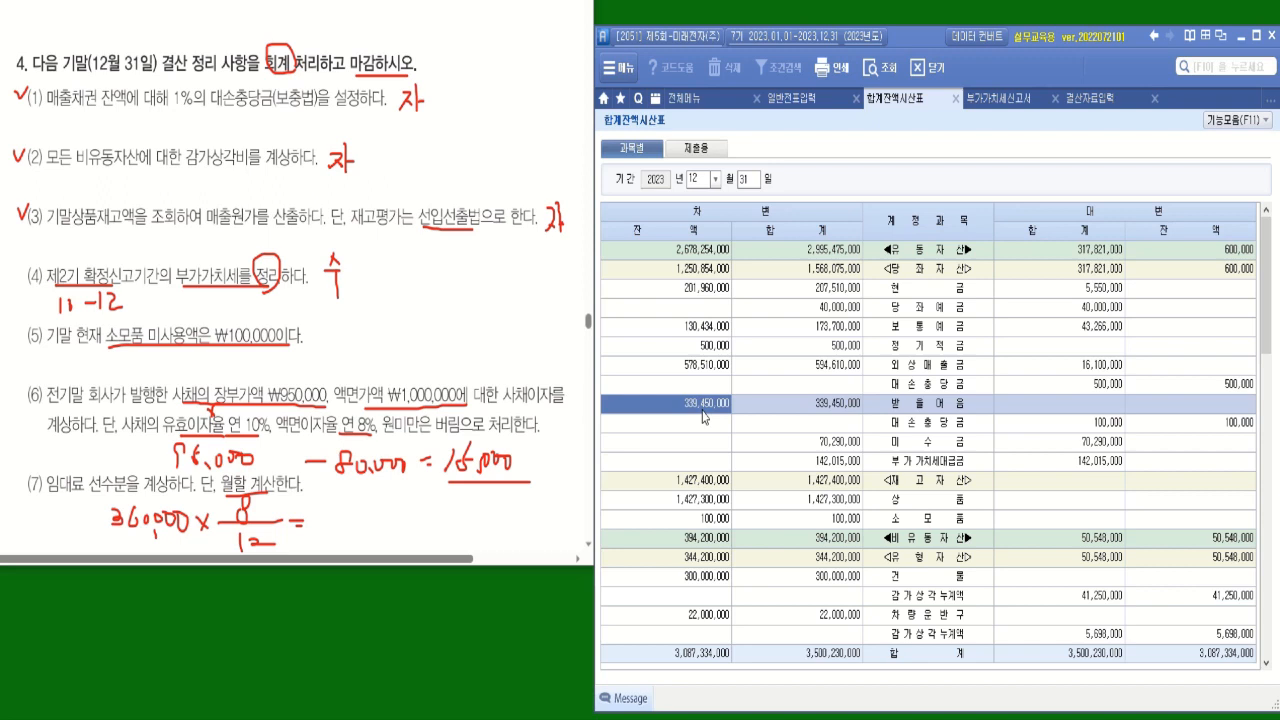
right_click(703, 408)
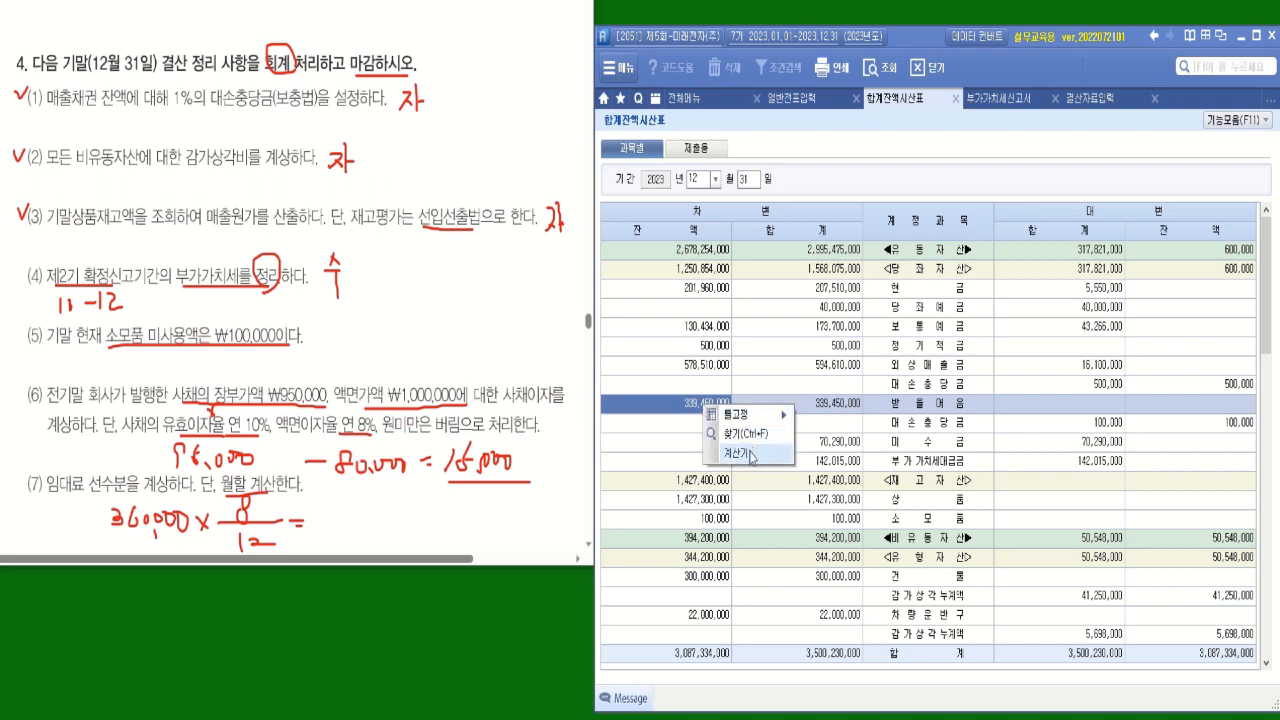
click(751, 456)
drag(697, 143, 811, 172)
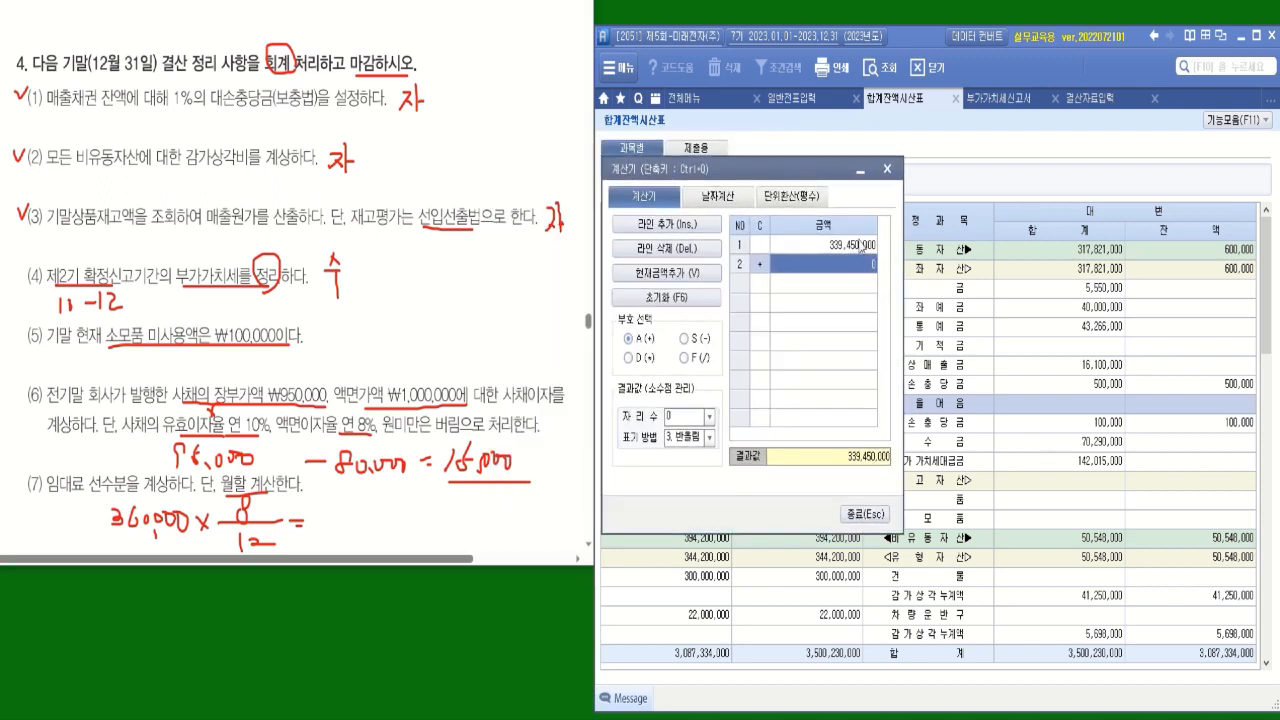
click(638, 360)
text(0.01)
key(Return)
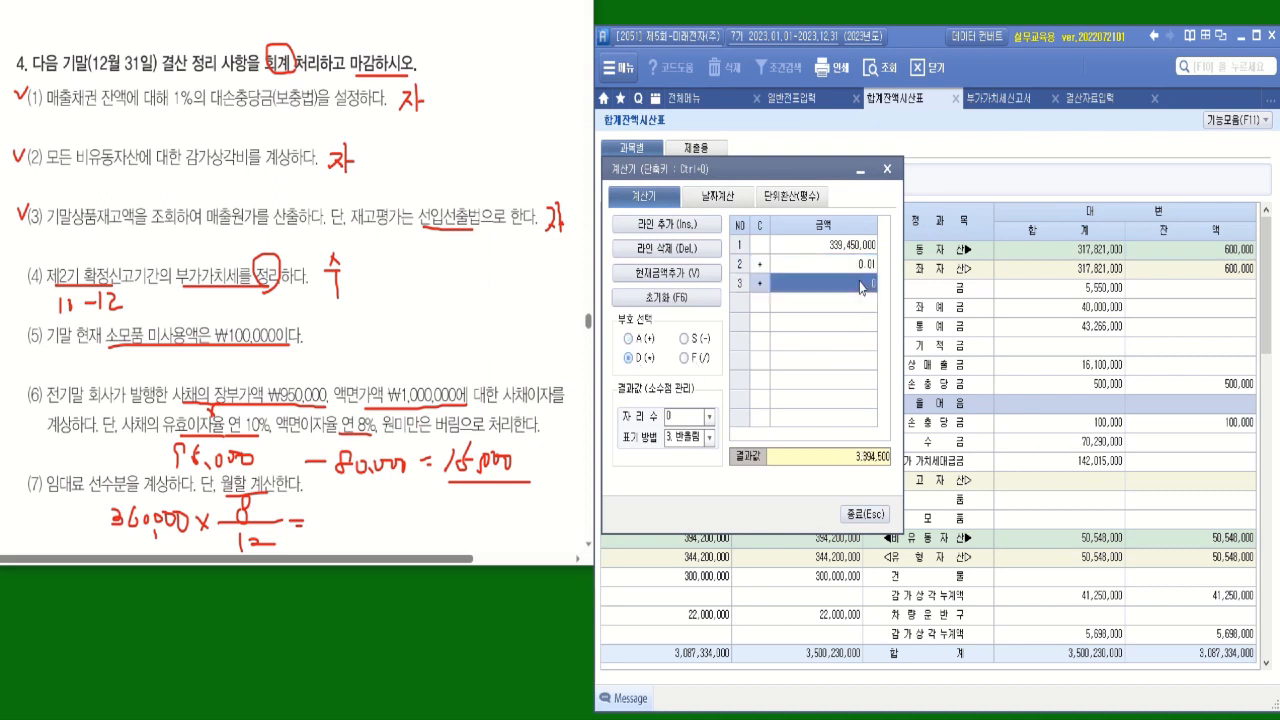
Subtract the existing 받을어음 대손충당금 of 100,000 from the 1% amount in the calculator.
drag(822, 167, 683, 199)
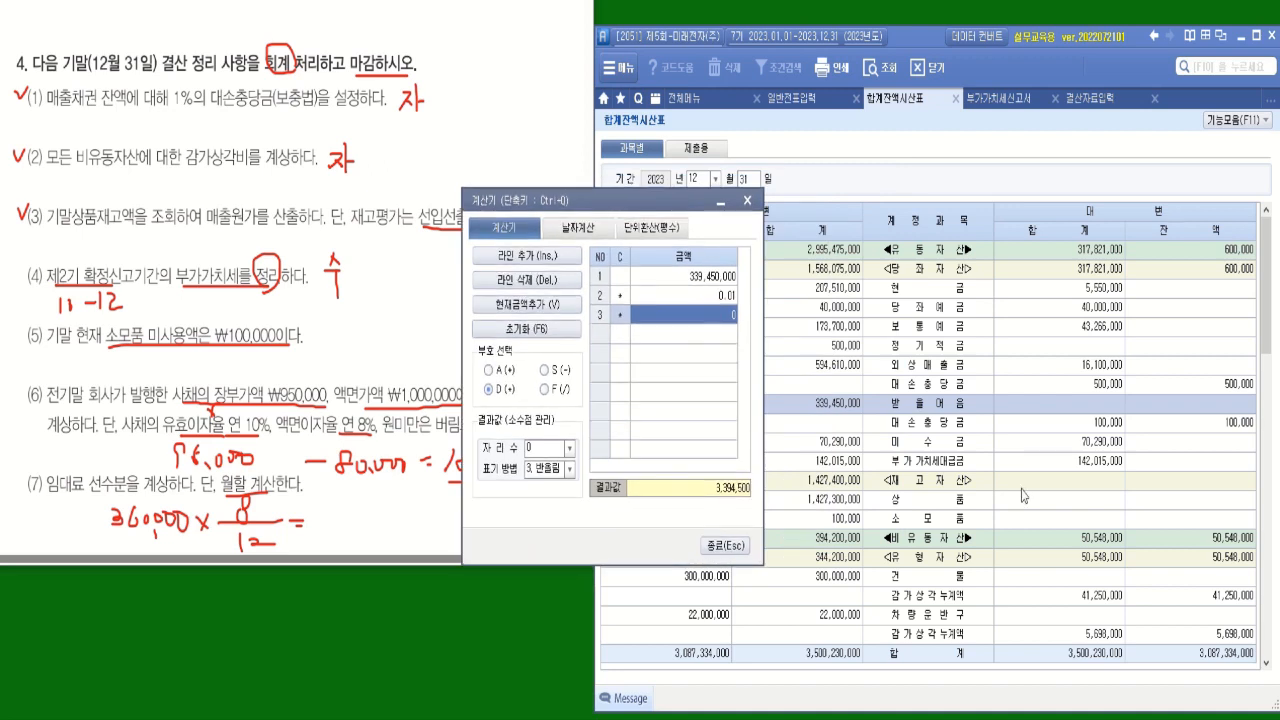
click(1228, 425)
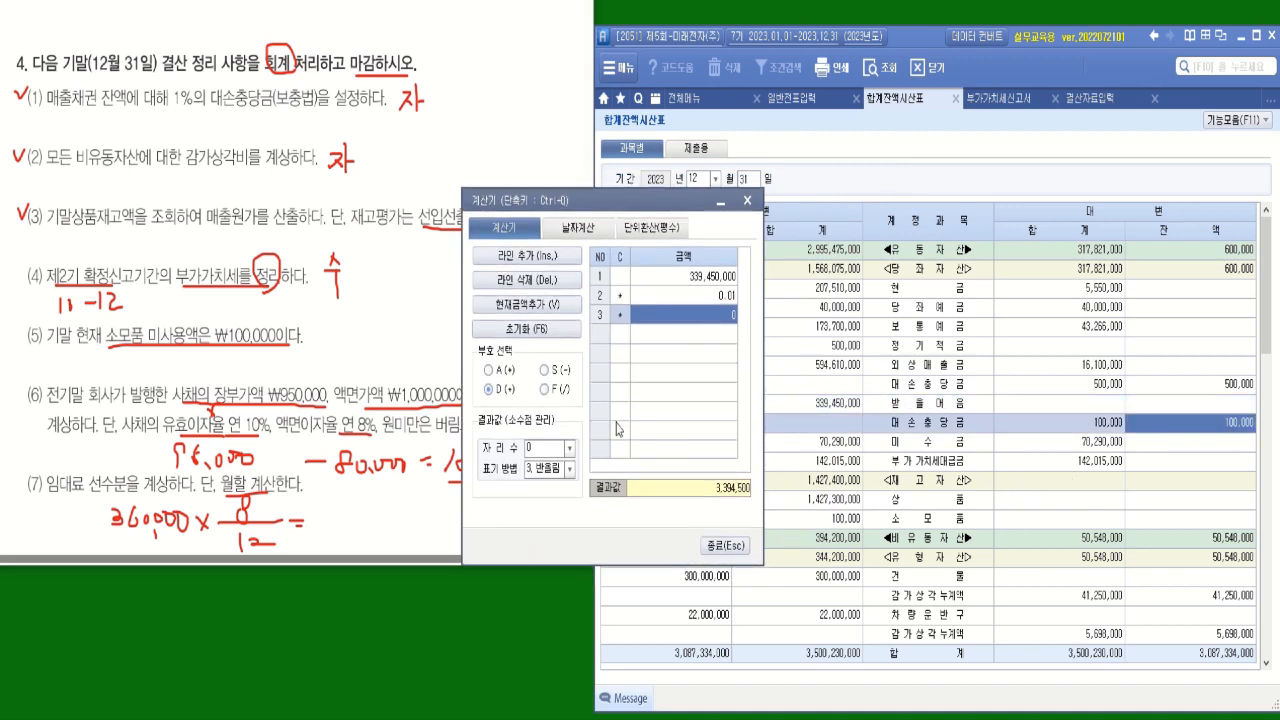
click(561, 376)
click(717, 315)
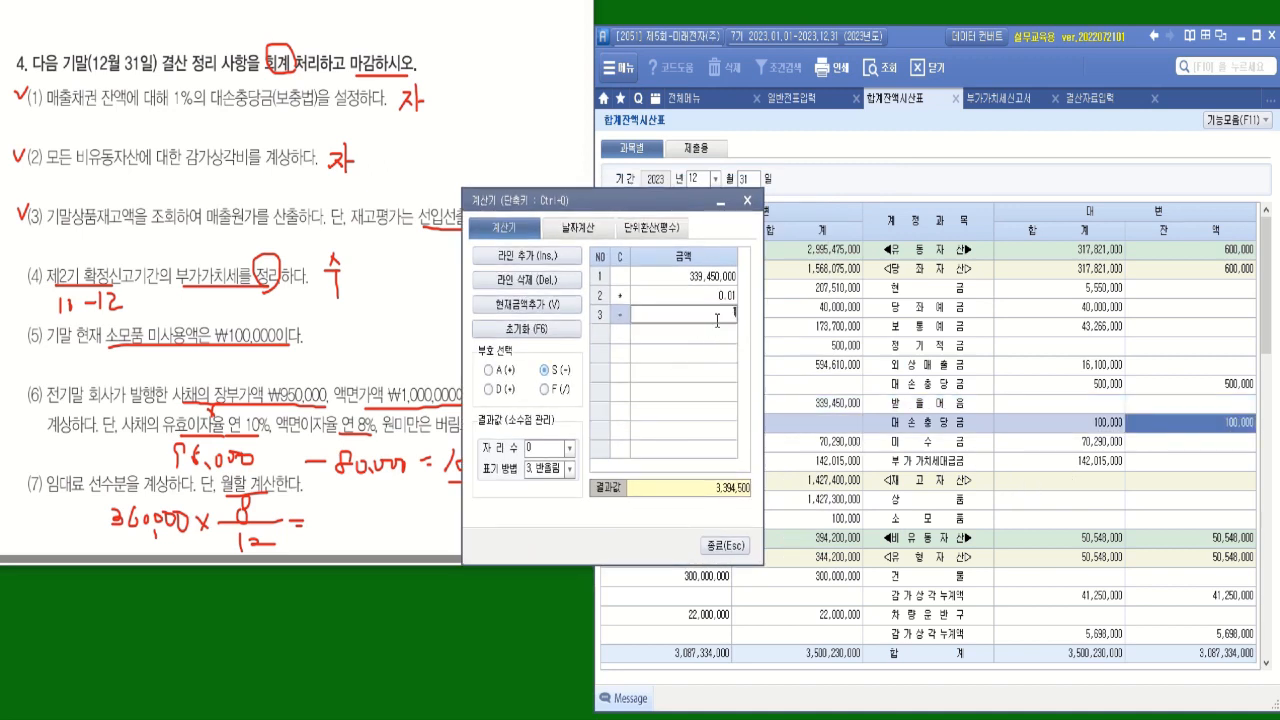
text(1000)
key(Return)
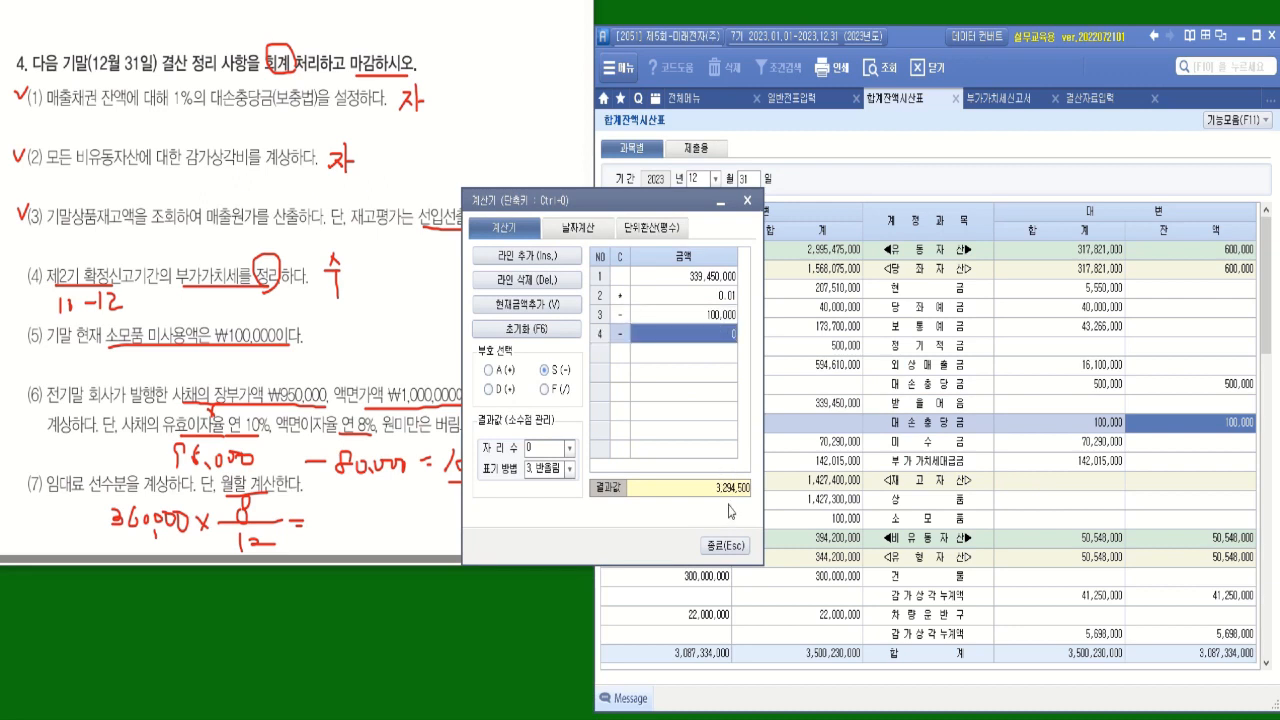
Enter 3,294,500 for 받을어음 under 대손상각 in 결산자료입력 and close the calculator.
click(1093, 98)
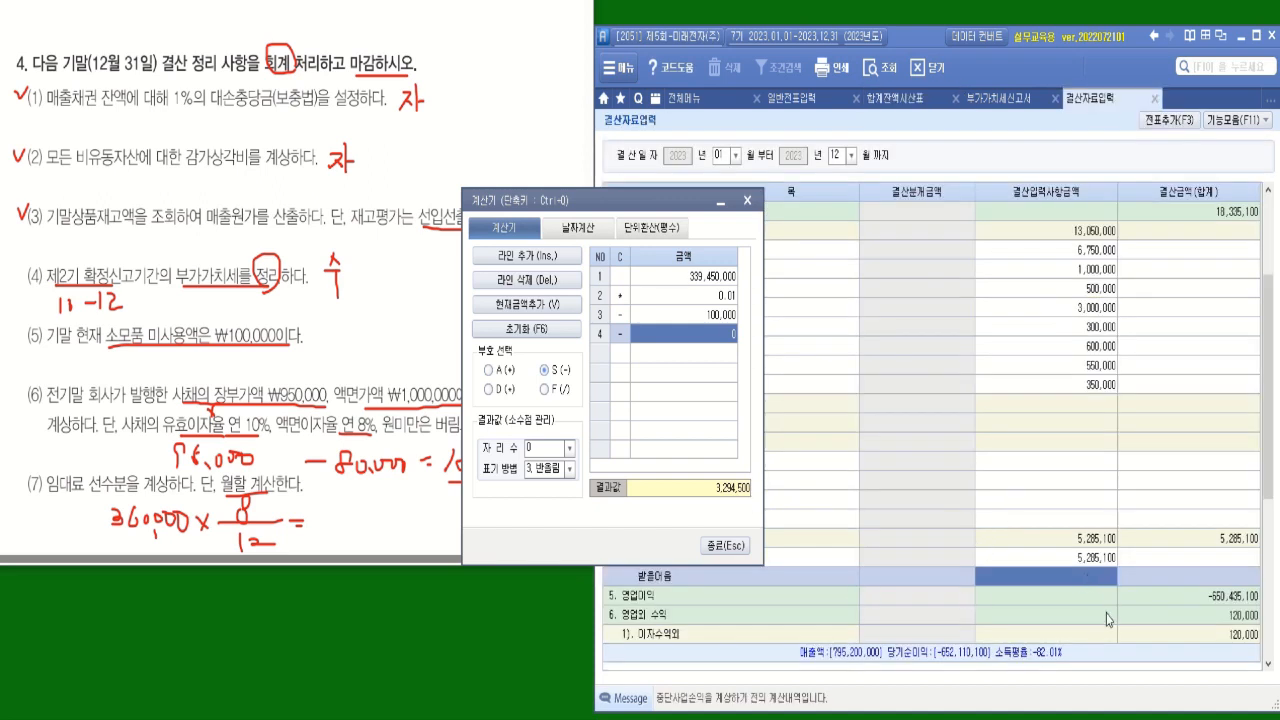
text(3,294,500)
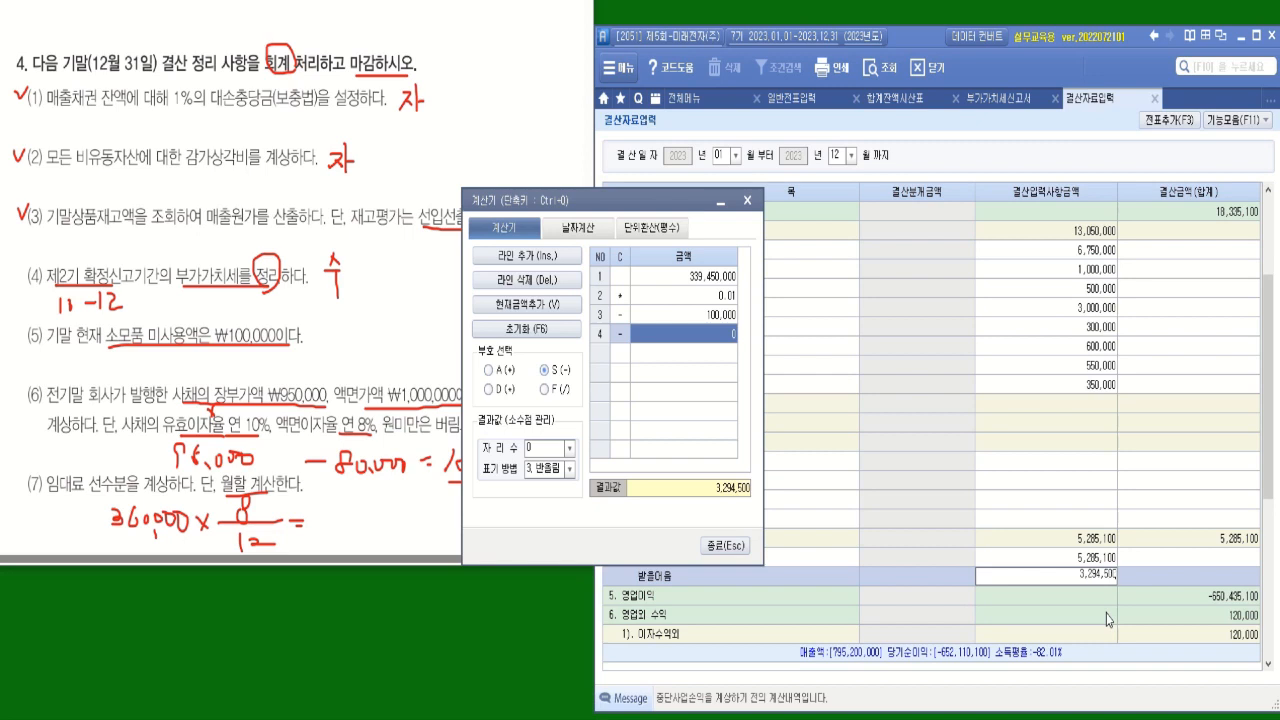
key(Return)
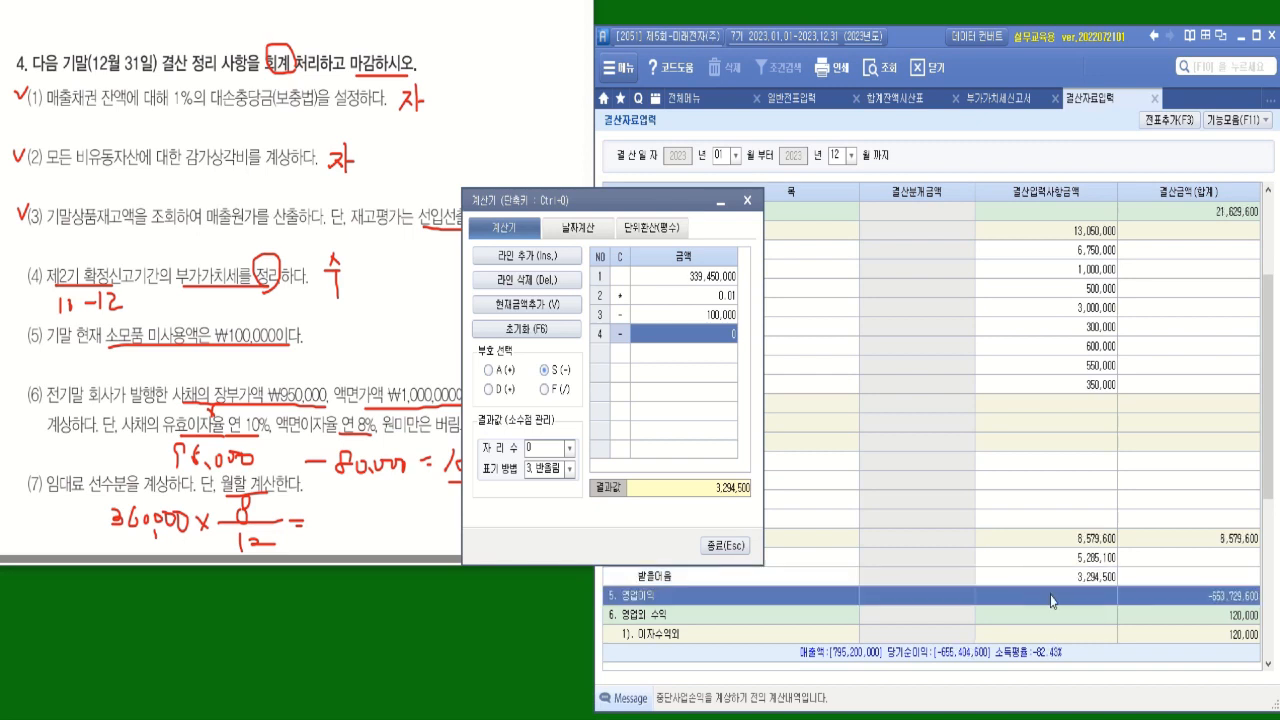
key(Escape)
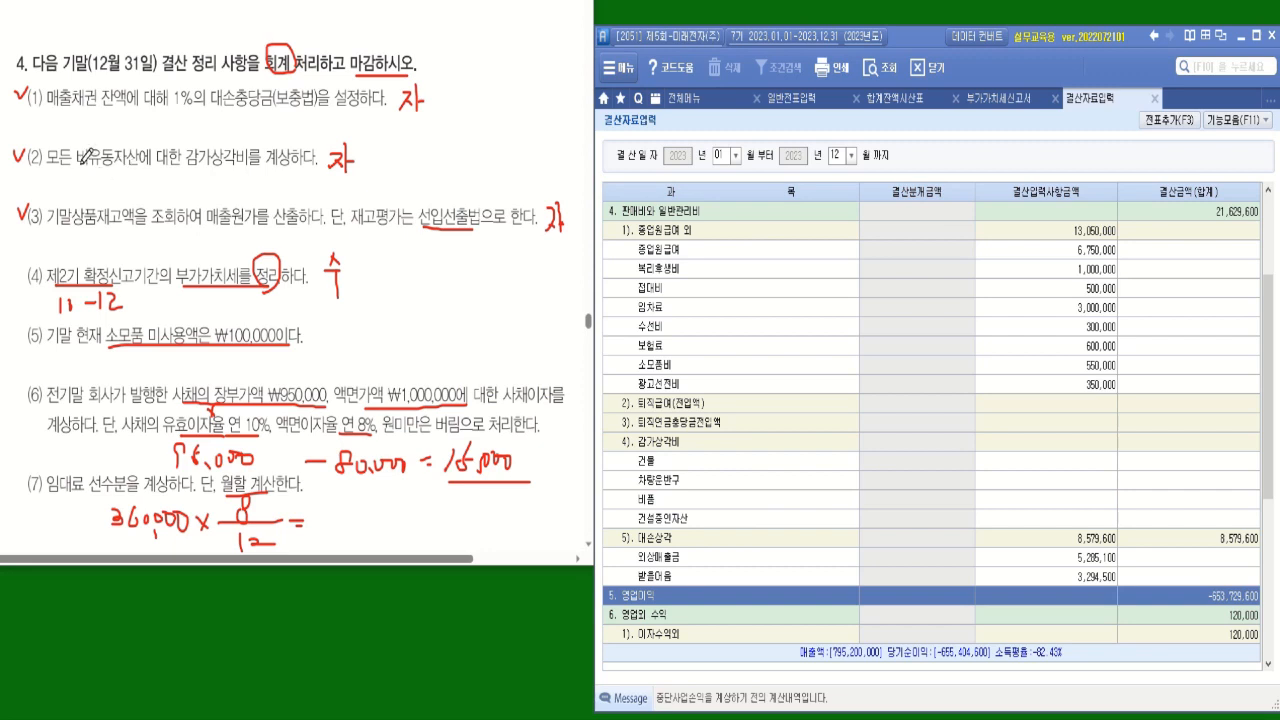
Open 원가경비별감가상각명세서 and query the 유형자산총괄 summary for all expense types and assets.
mouse_move(76, 132)
mouse_down()
mouse_move(58, 168)
mouse_move(94, 150)
mouse_move(84, 140)
mouse_up()
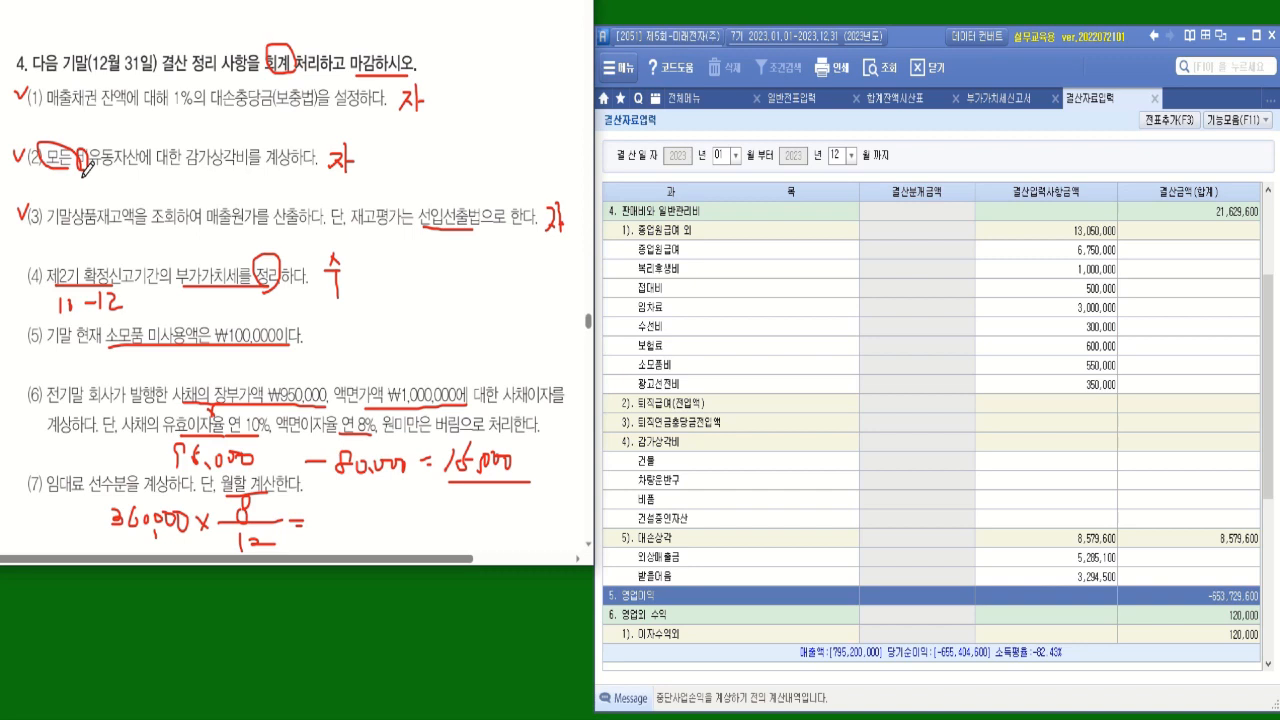
click(690, 98)
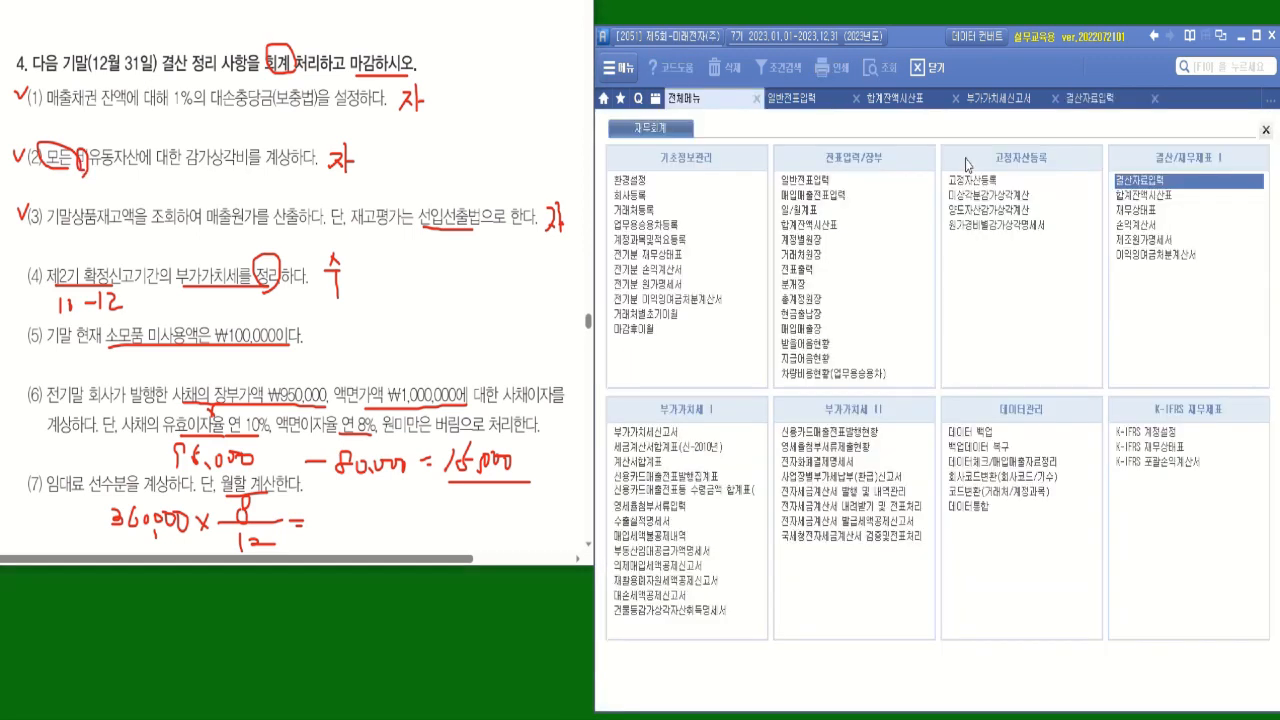
click(992, 228)
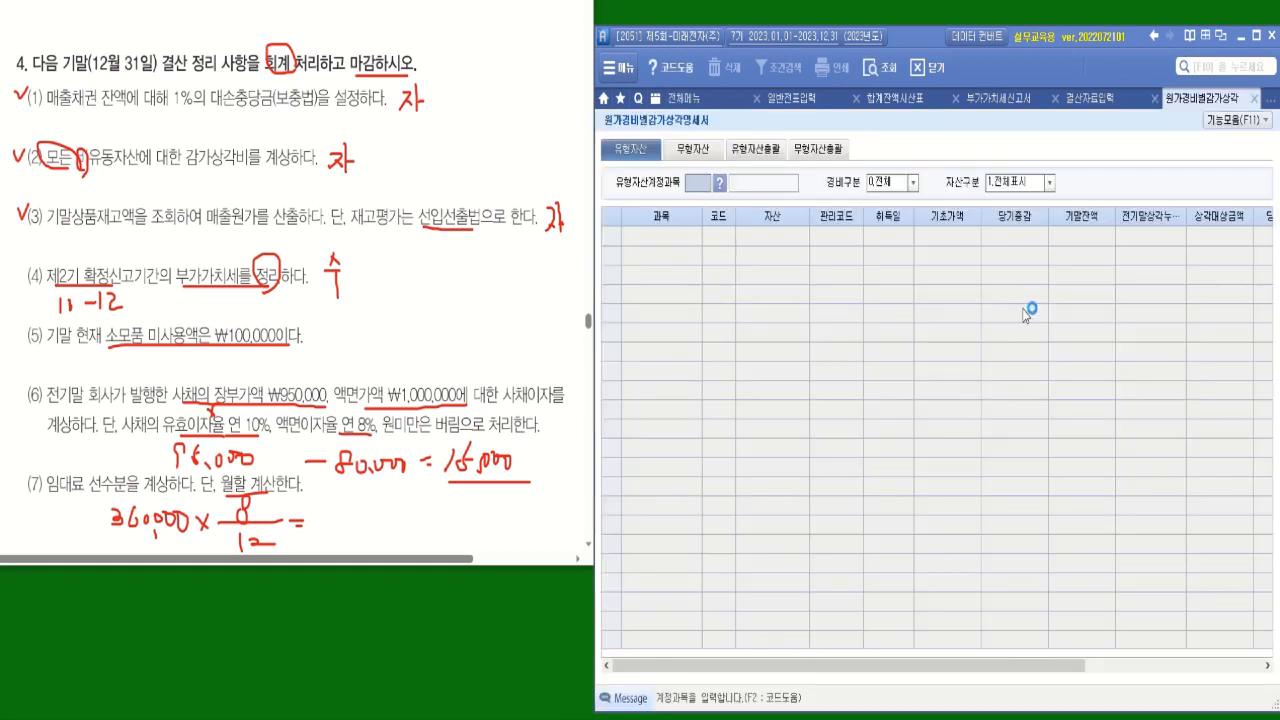
click(755, 149)
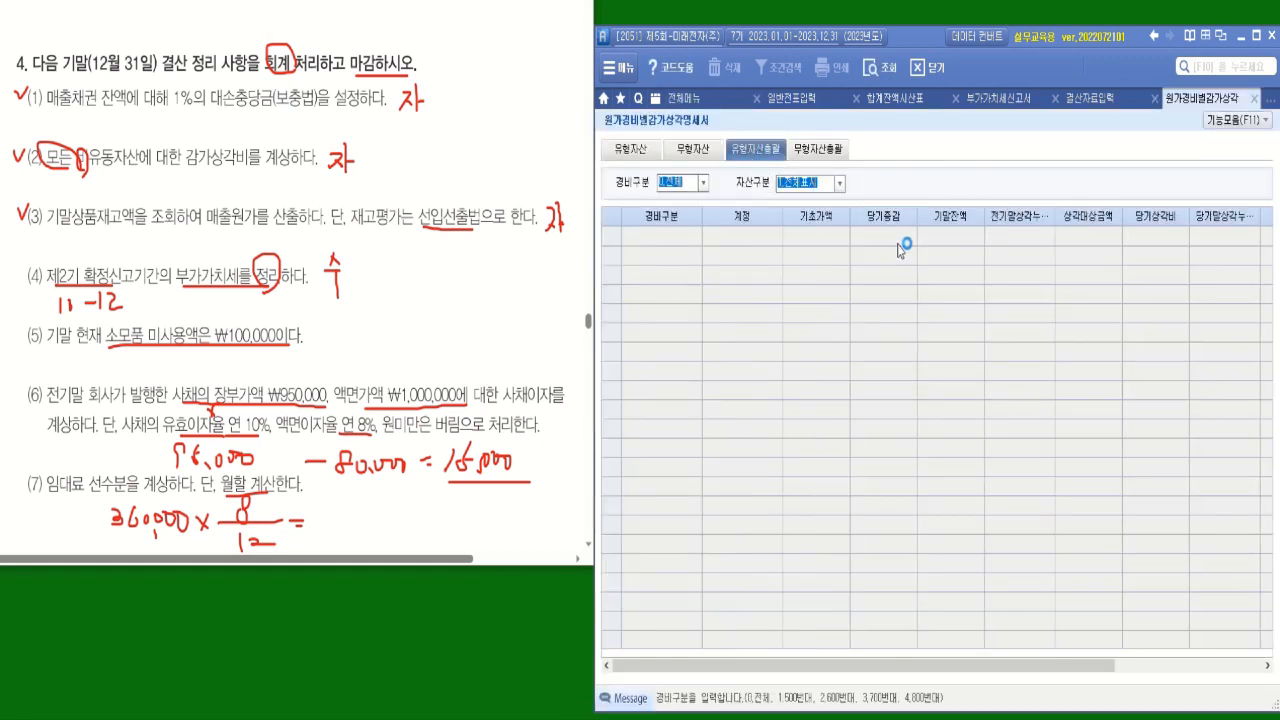
click(884, 67)
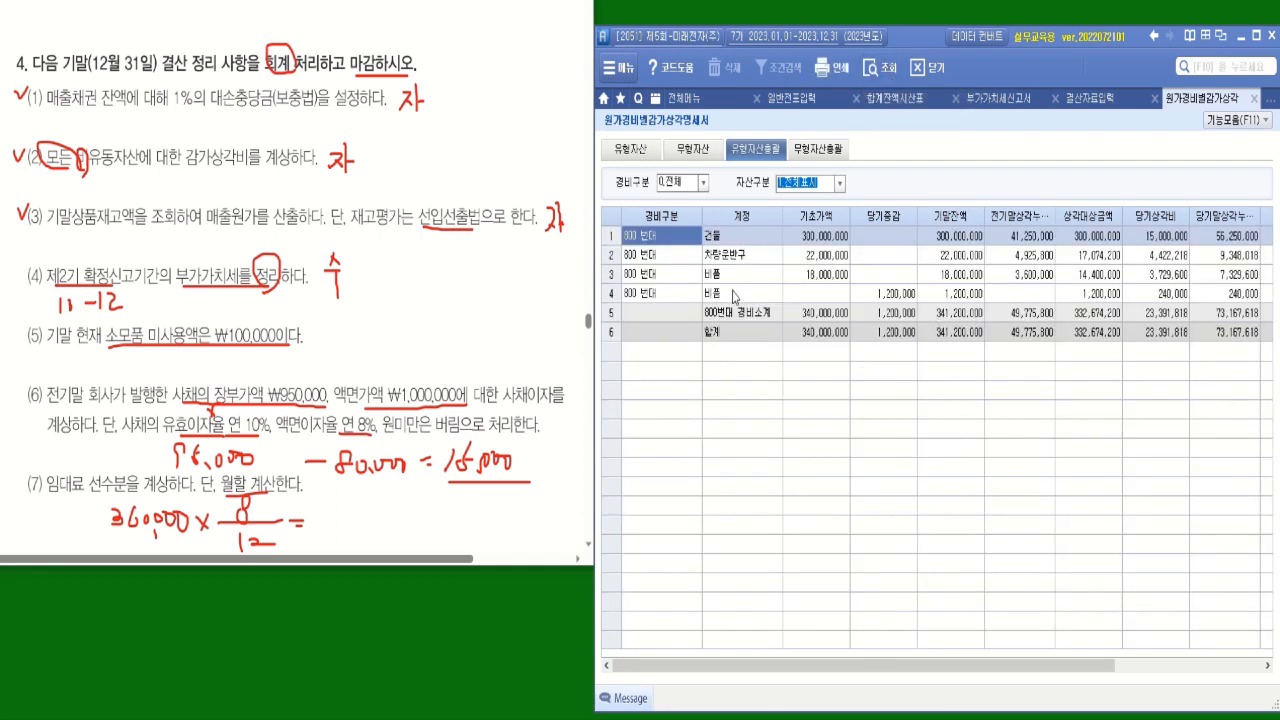
Take the 건물 당기상각비 from the depreciation summary and enter 15,000,000 for 건물 under 감가상각비 in 결산자료입력.
click(733, 240)
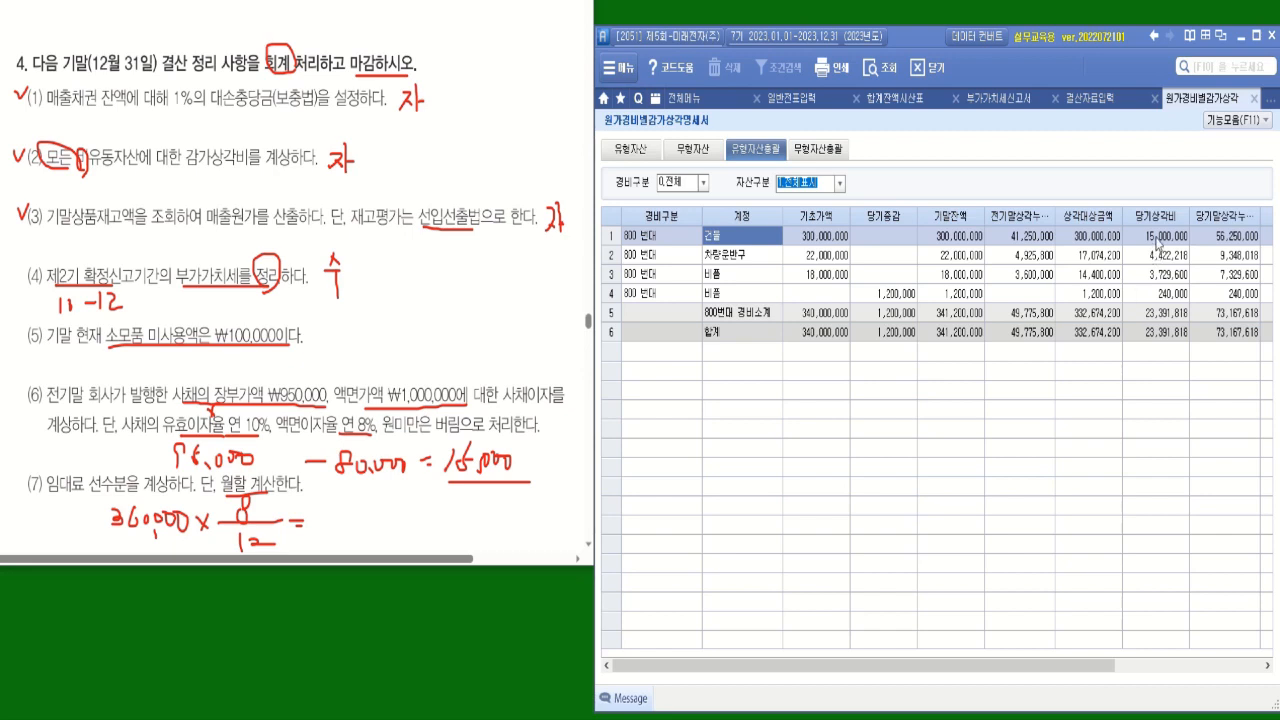
click(1158, 239)
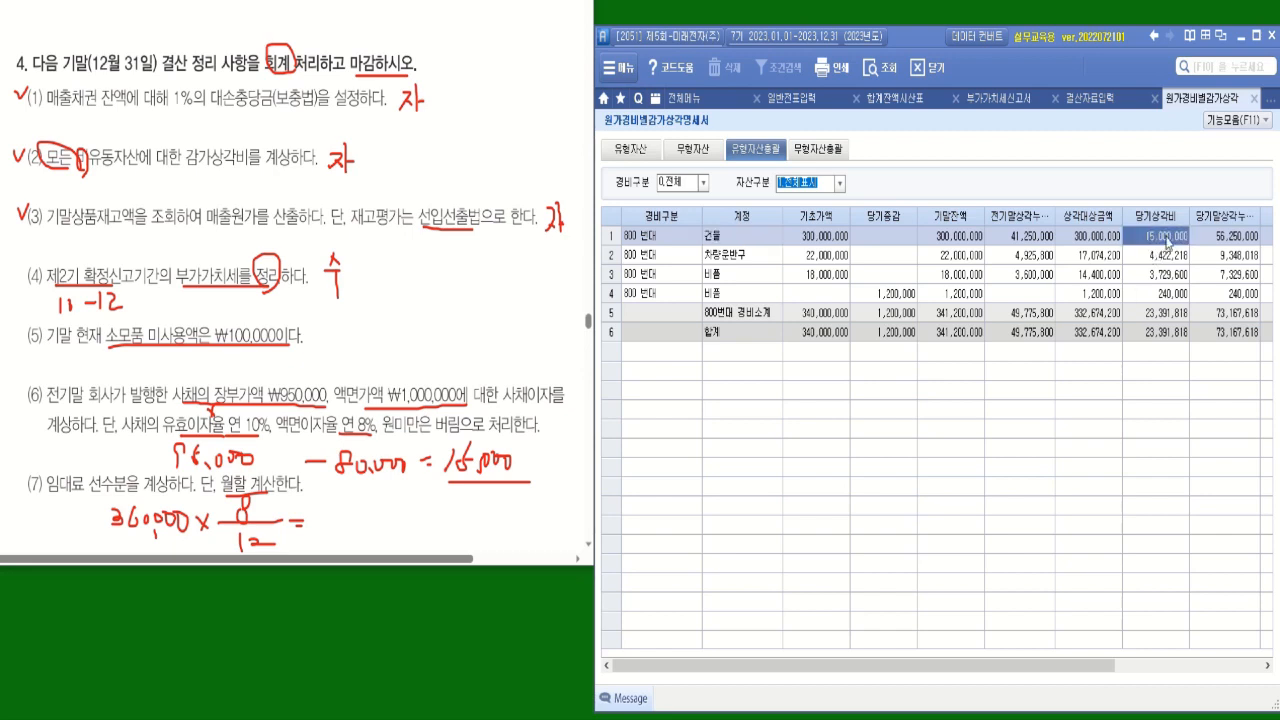
click(1164, 243)
click(1098, 99)
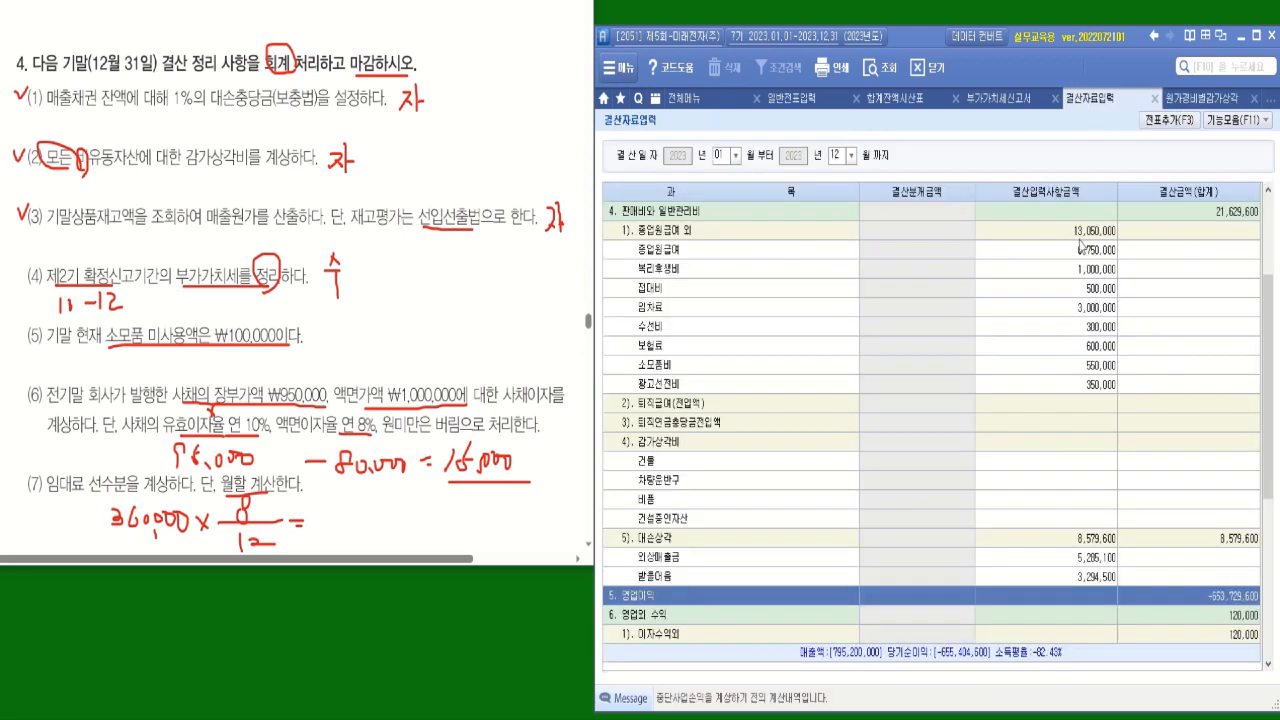
click(1077, 465)
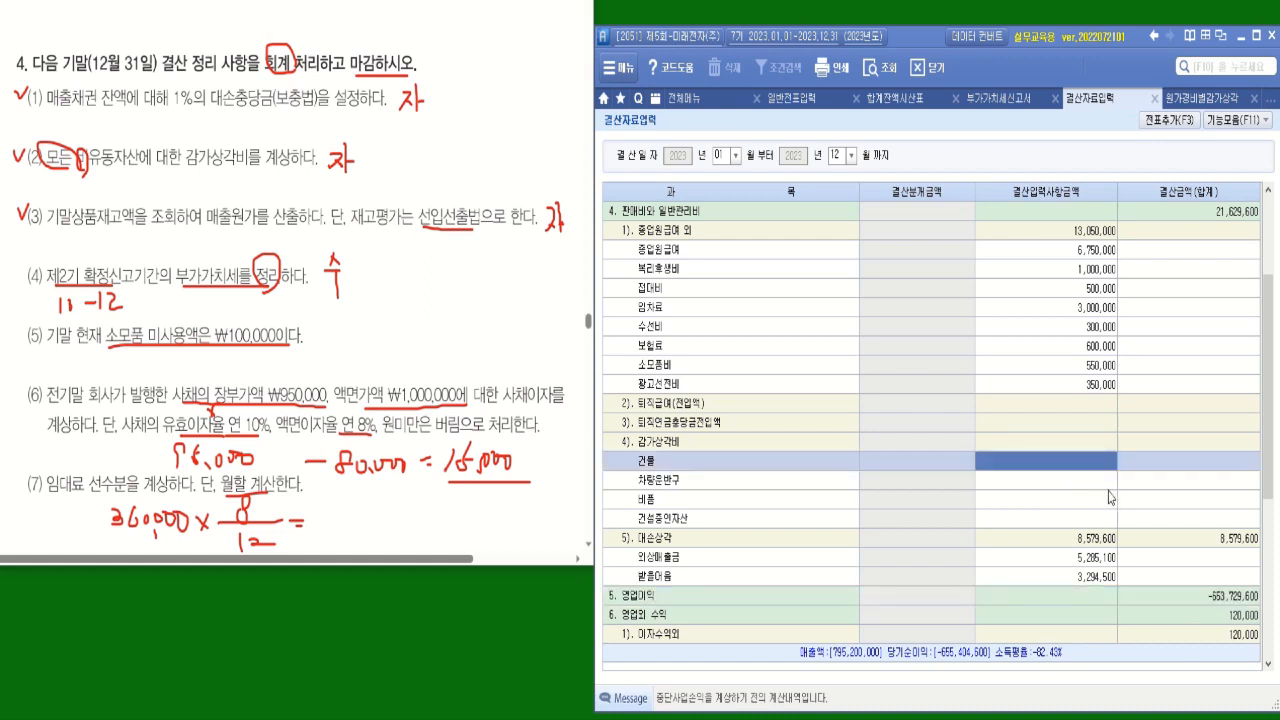
text(15000000)
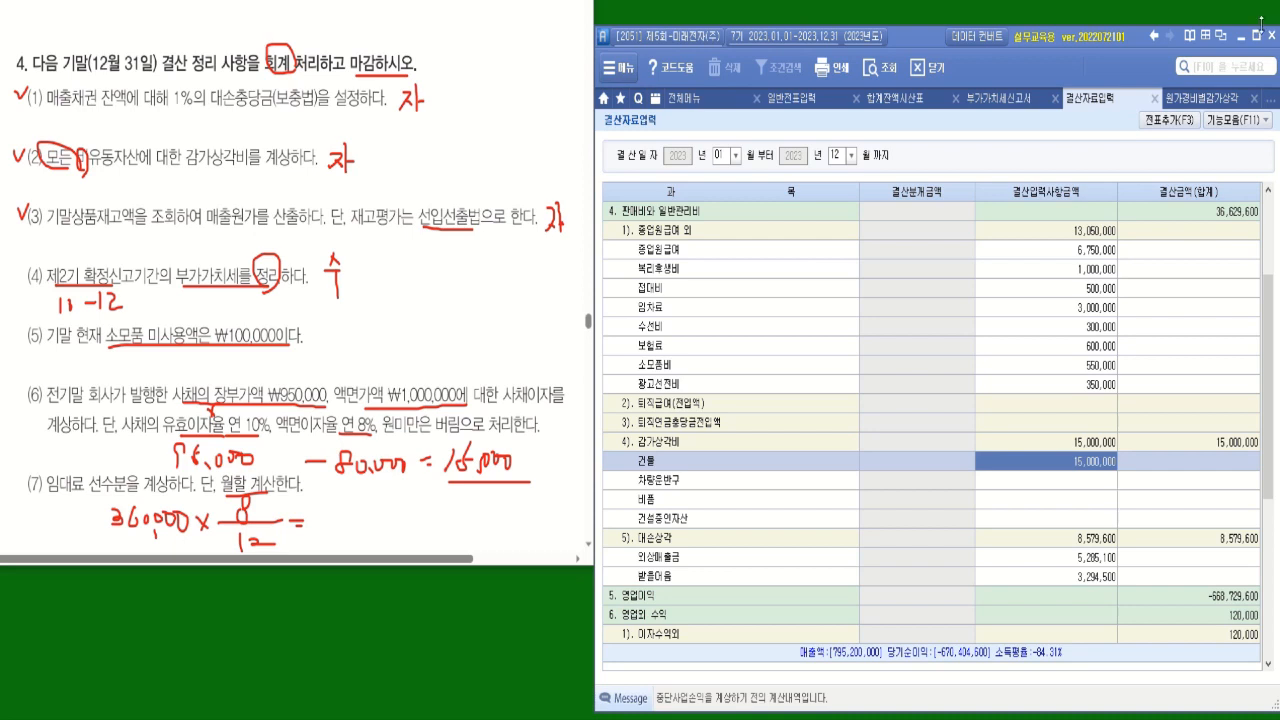
Take the 차량운반구 당기상각비 from the depreciation summary and enter 4,422,218 for 차량운반구 under 감가상각비 in 결산자료입력.
click(1205, 98)
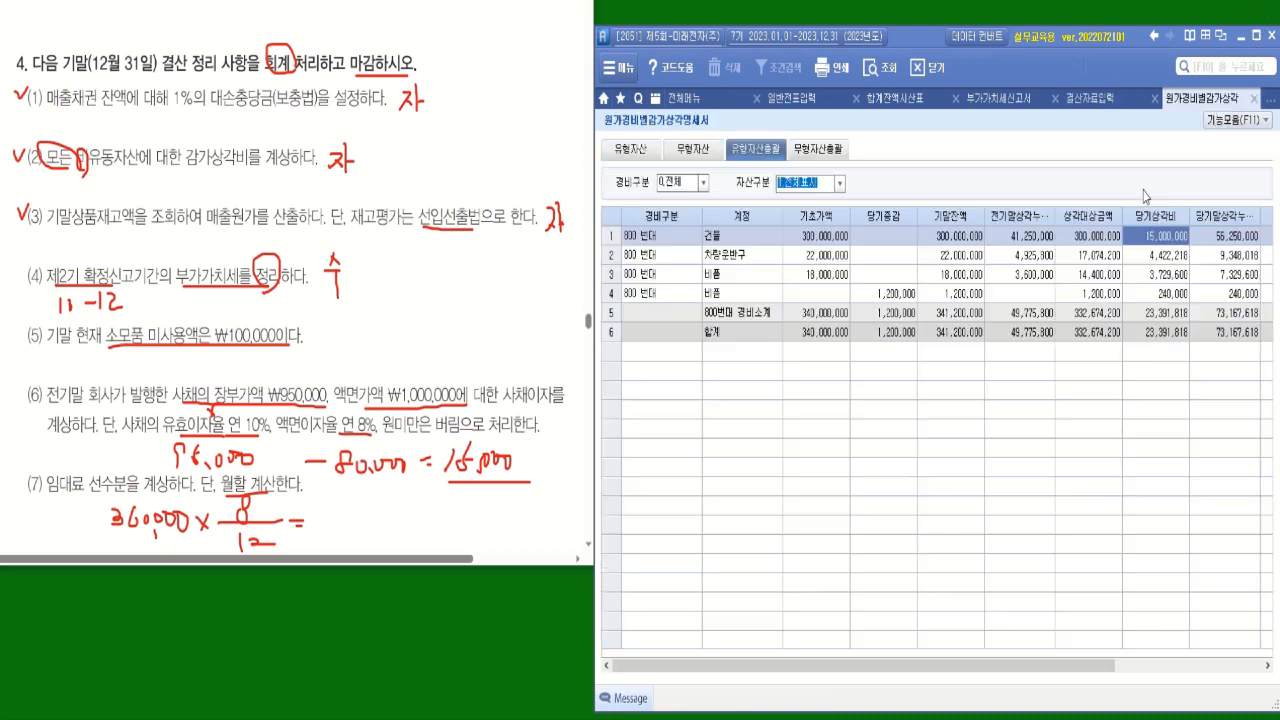
click(1145, 258)
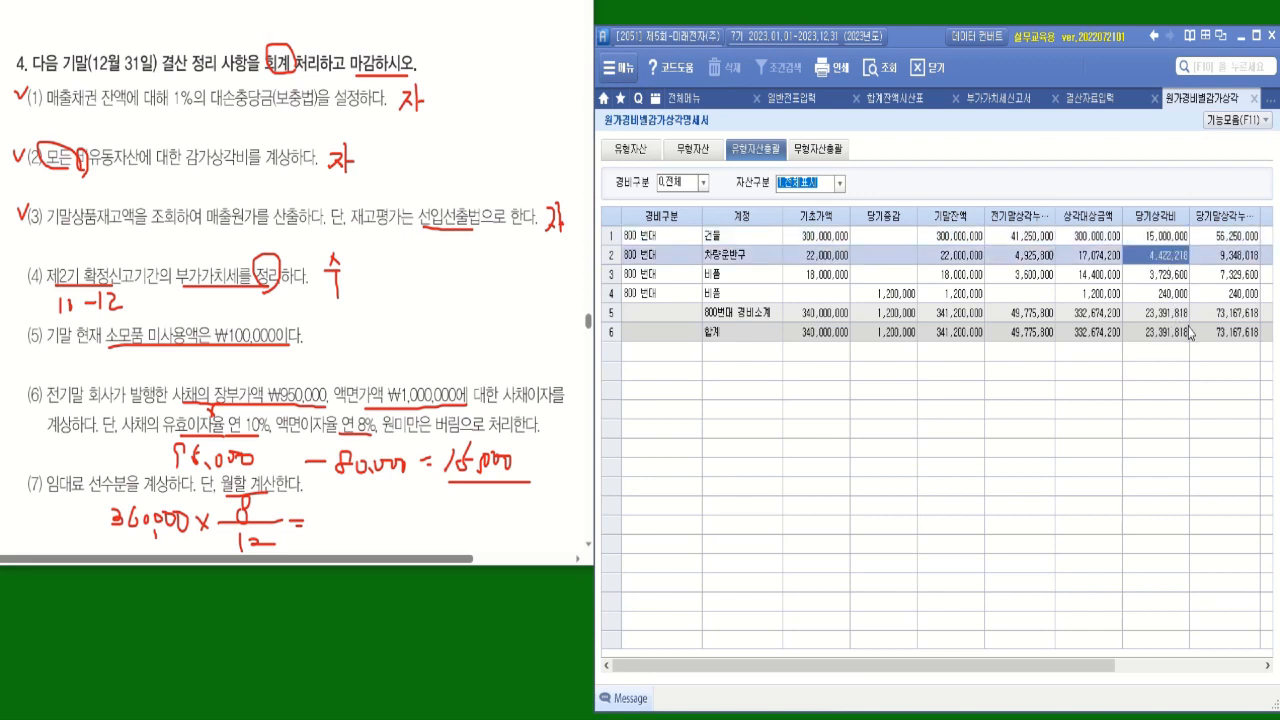
click(1090, 98)
click(1105, 486)
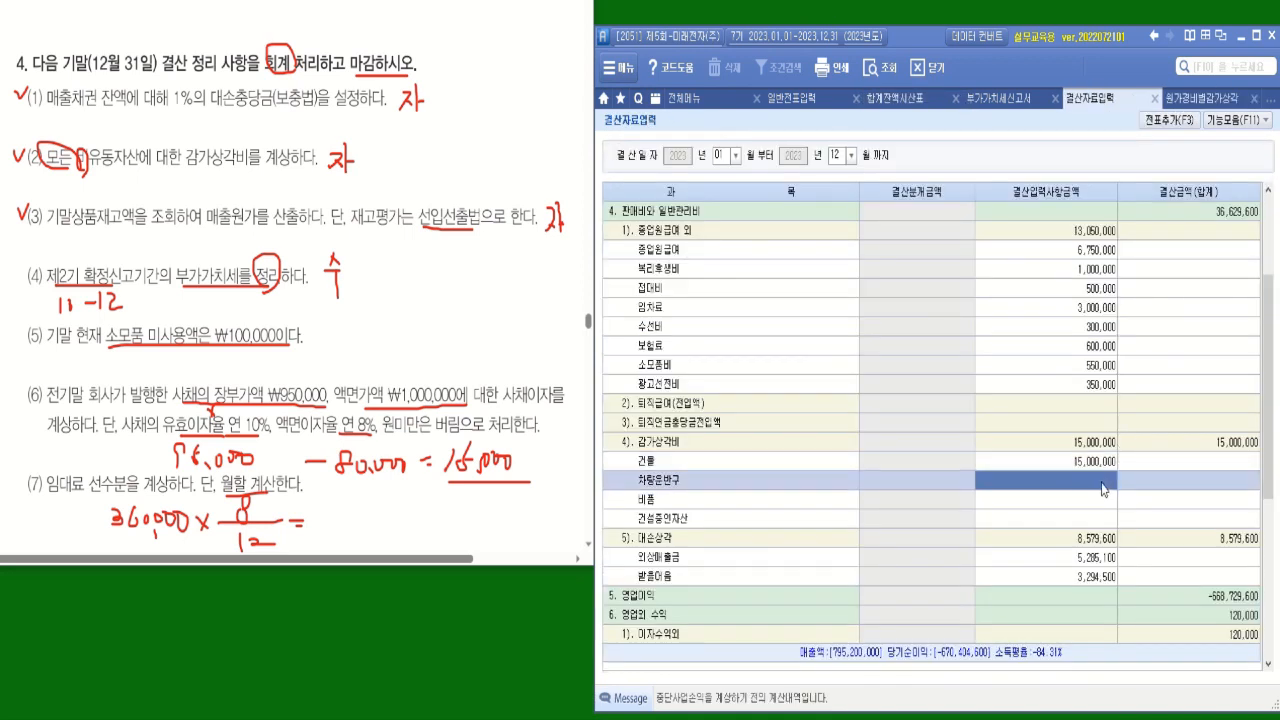
text(4,422,218)
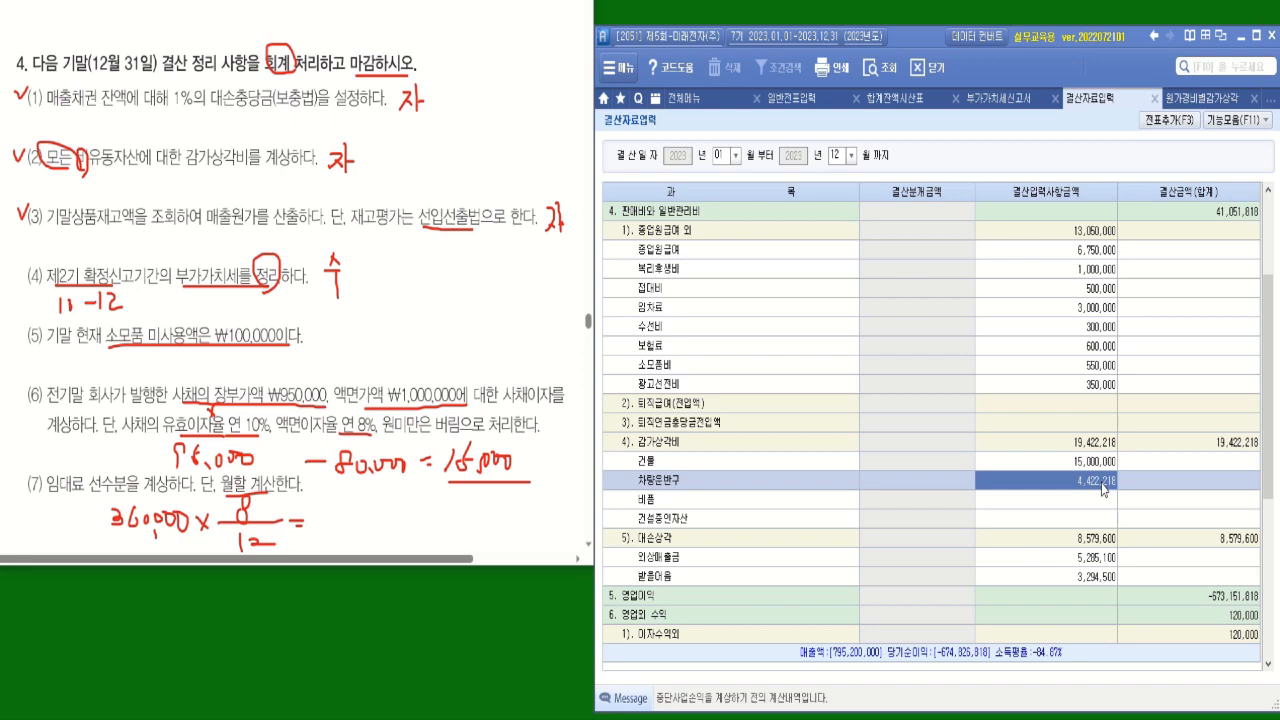
Load the first 비품 당기상각비 of 3,729,600 into the calculator and add the second 비품 amount of 240,000.
click(1199, 100)
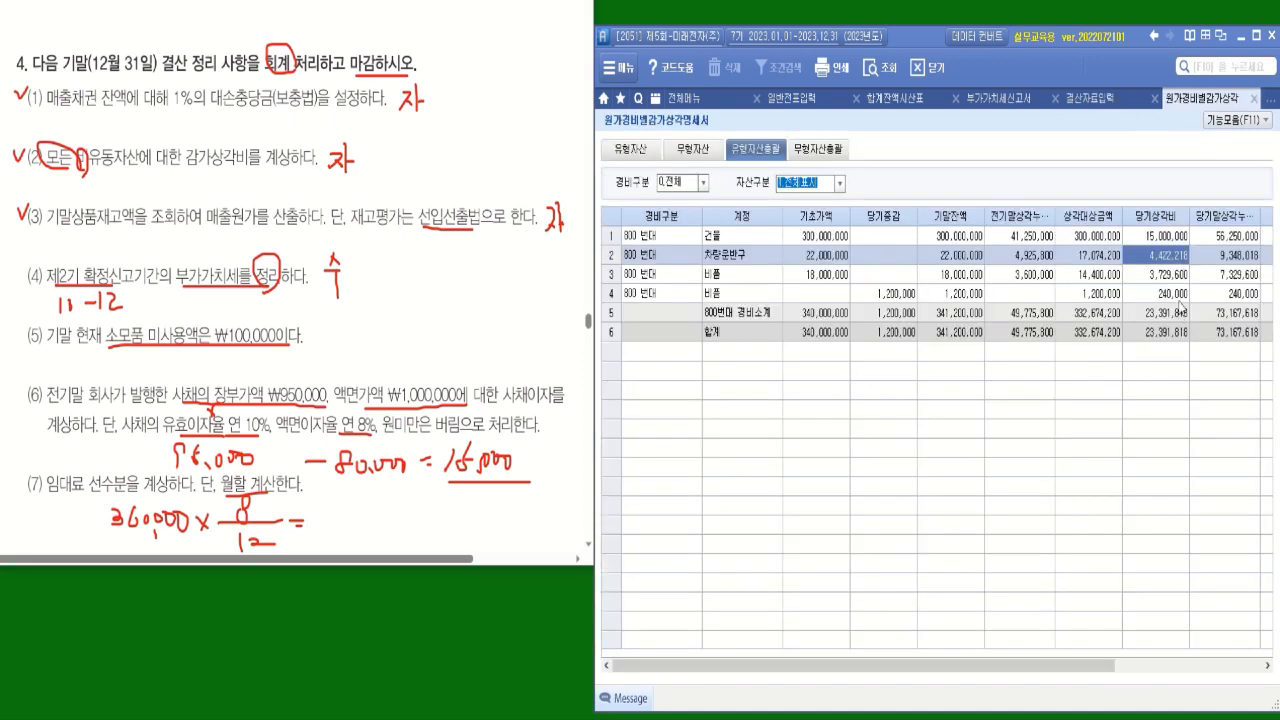
click(1165, 277)
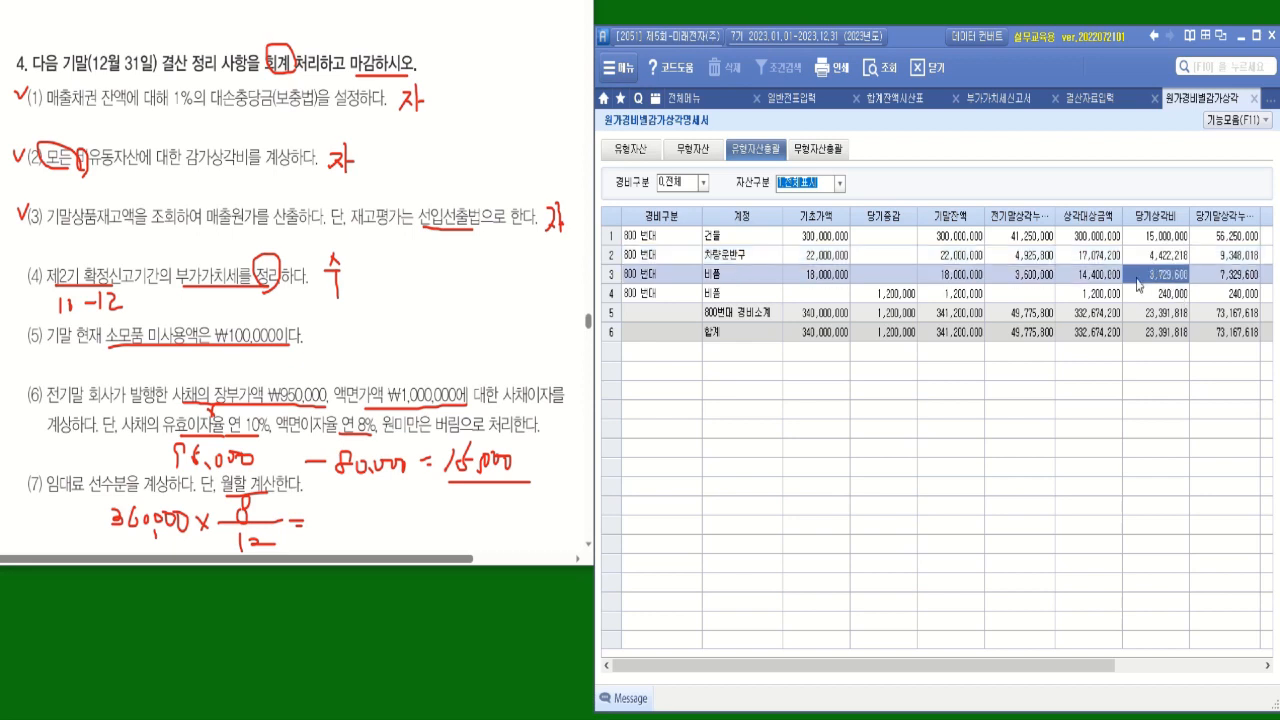
right_click(1137, 284)
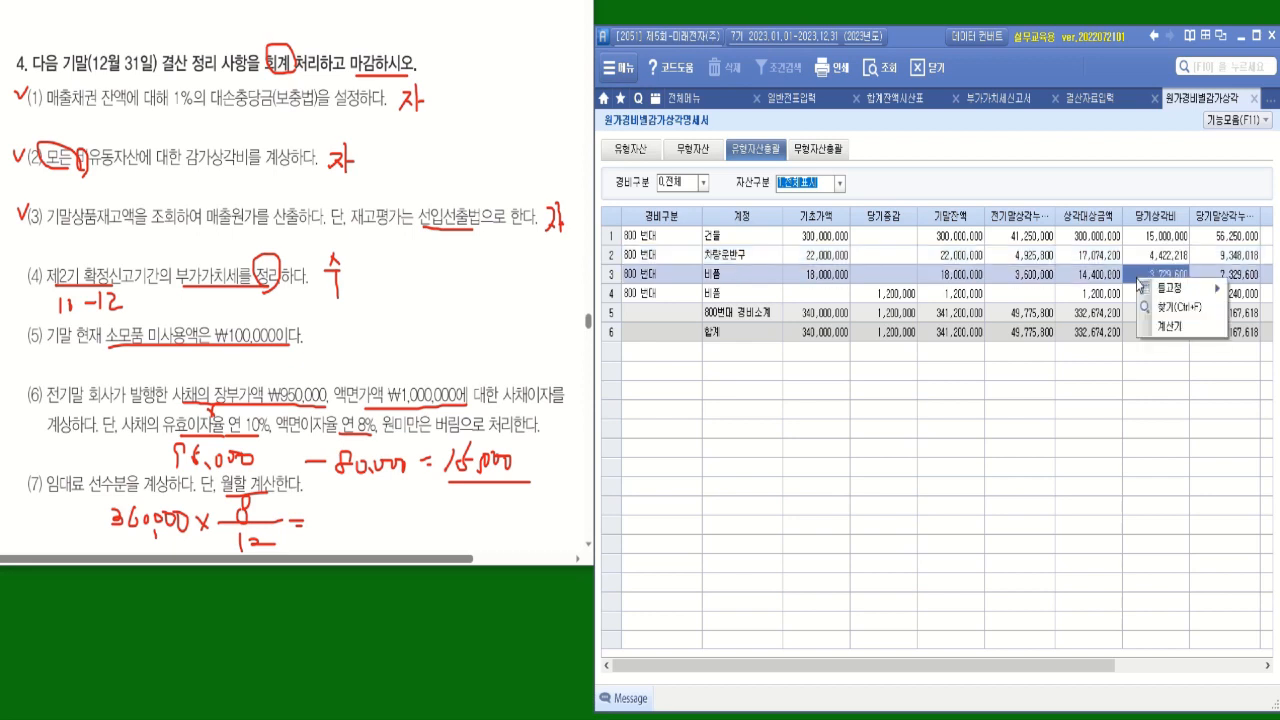
click(1175, 328)
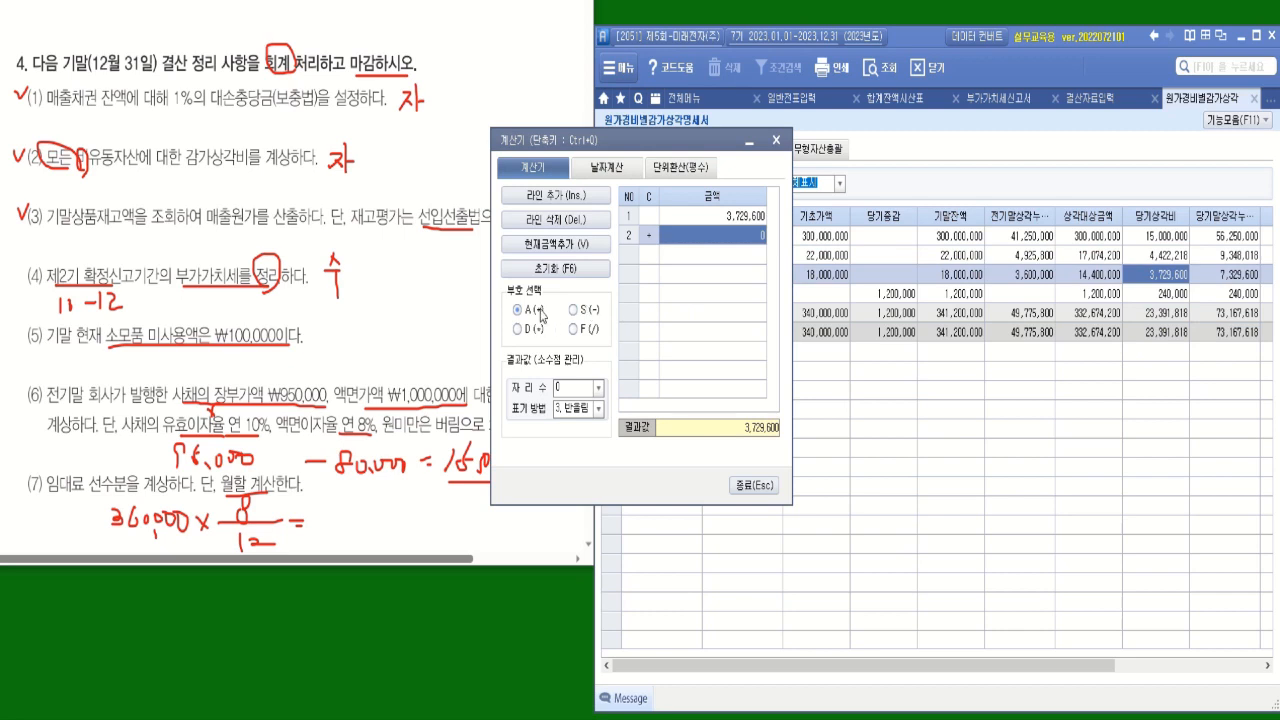
text(2400000)
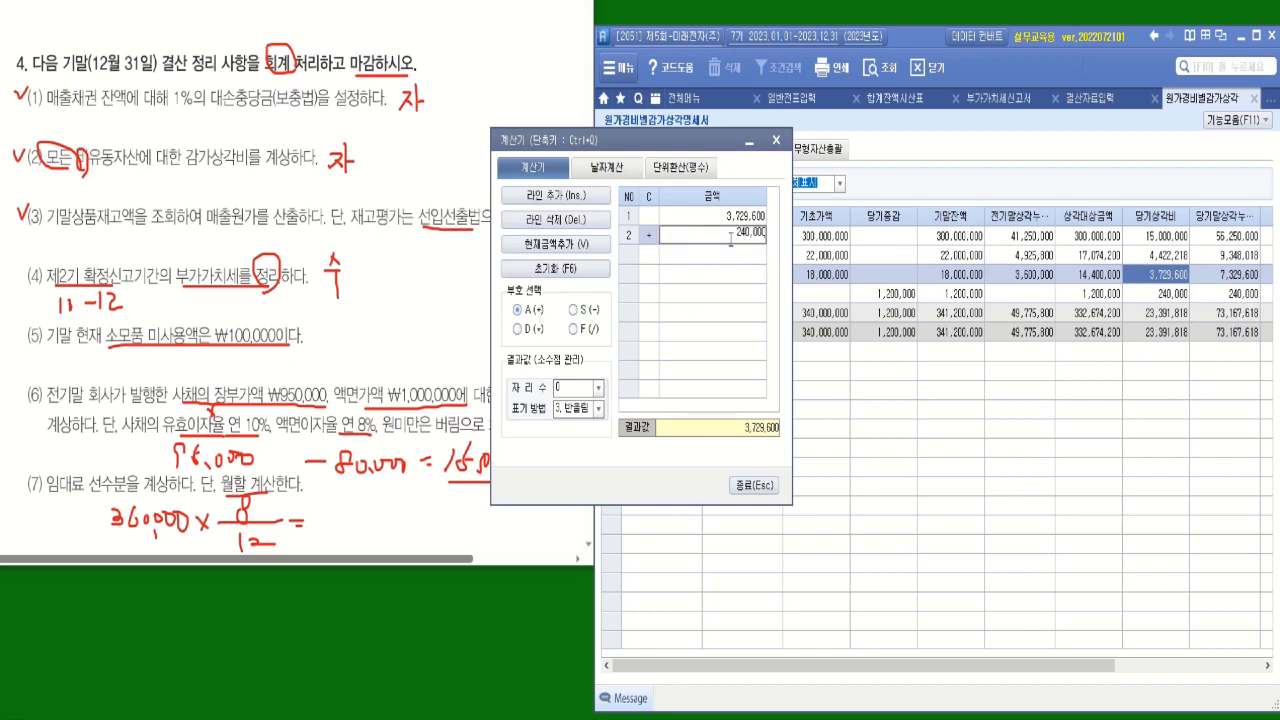
key(Return)
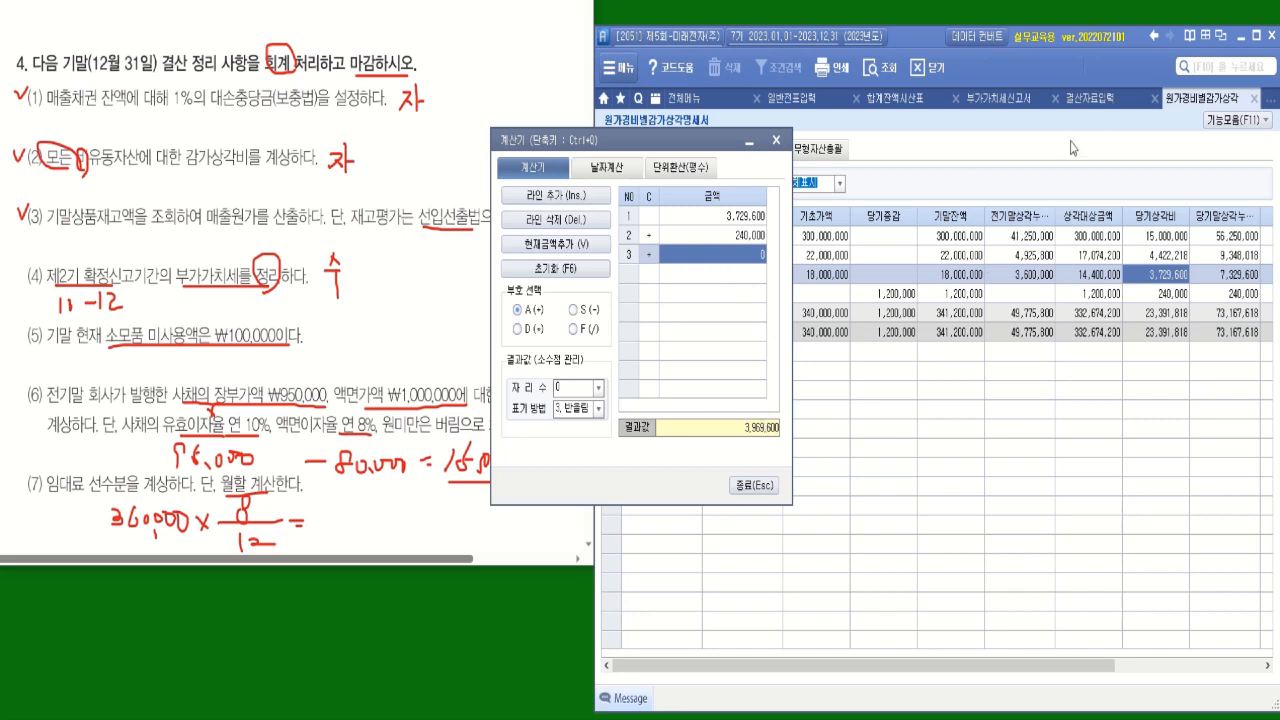
Enter 3,969,600 for 비품 under 감가상각비 in 결산자료입력 and close the calculator.
click(1100, 100)
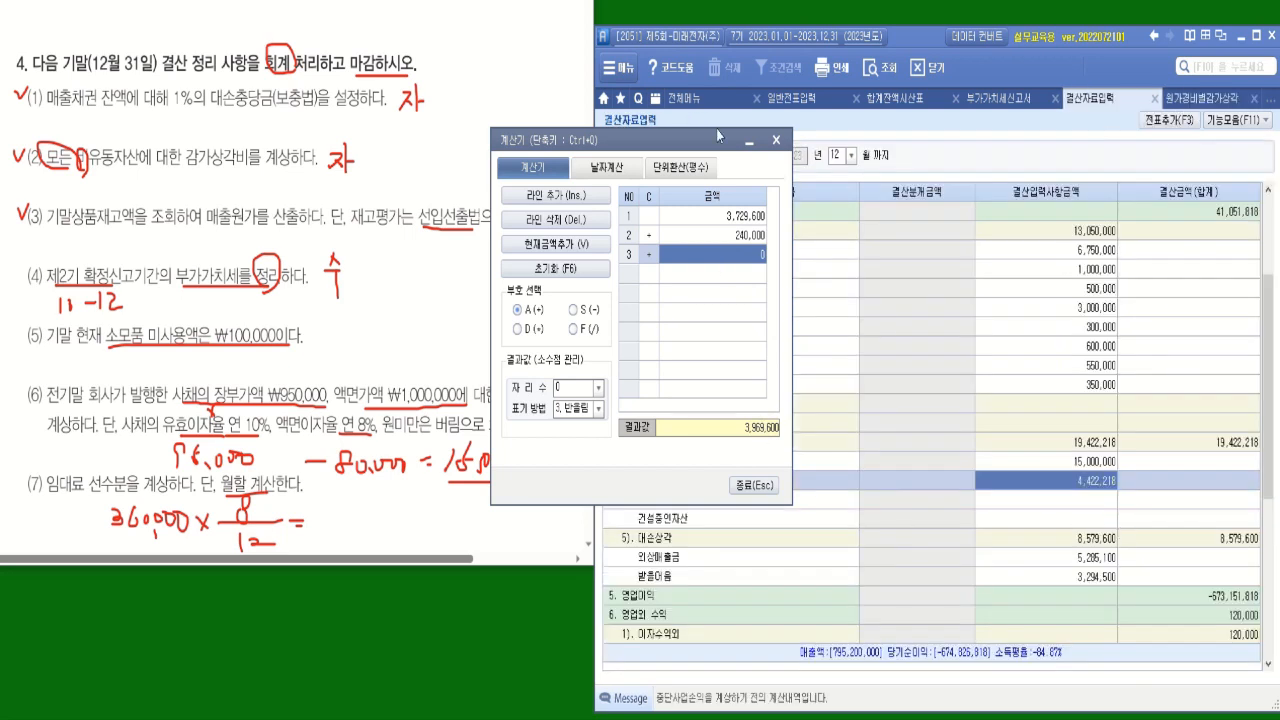
drag(681, 148, 683, 115)
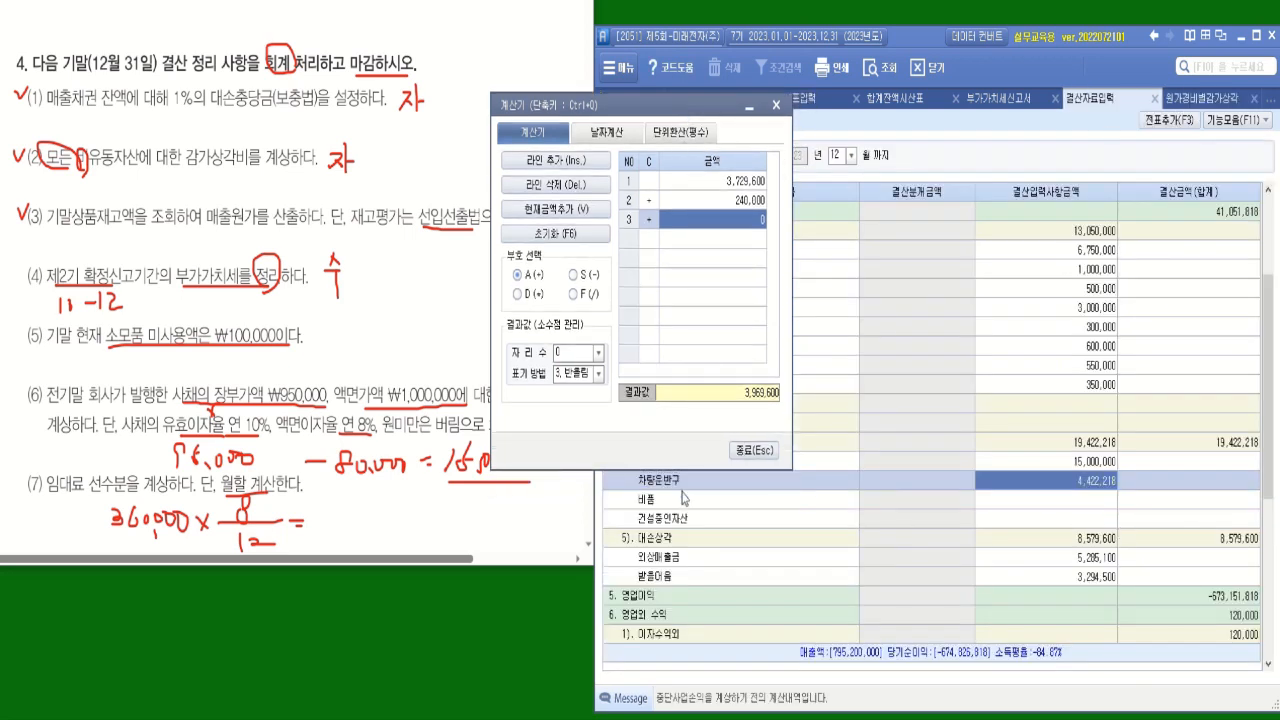
click(1102, 504)
text(3,)
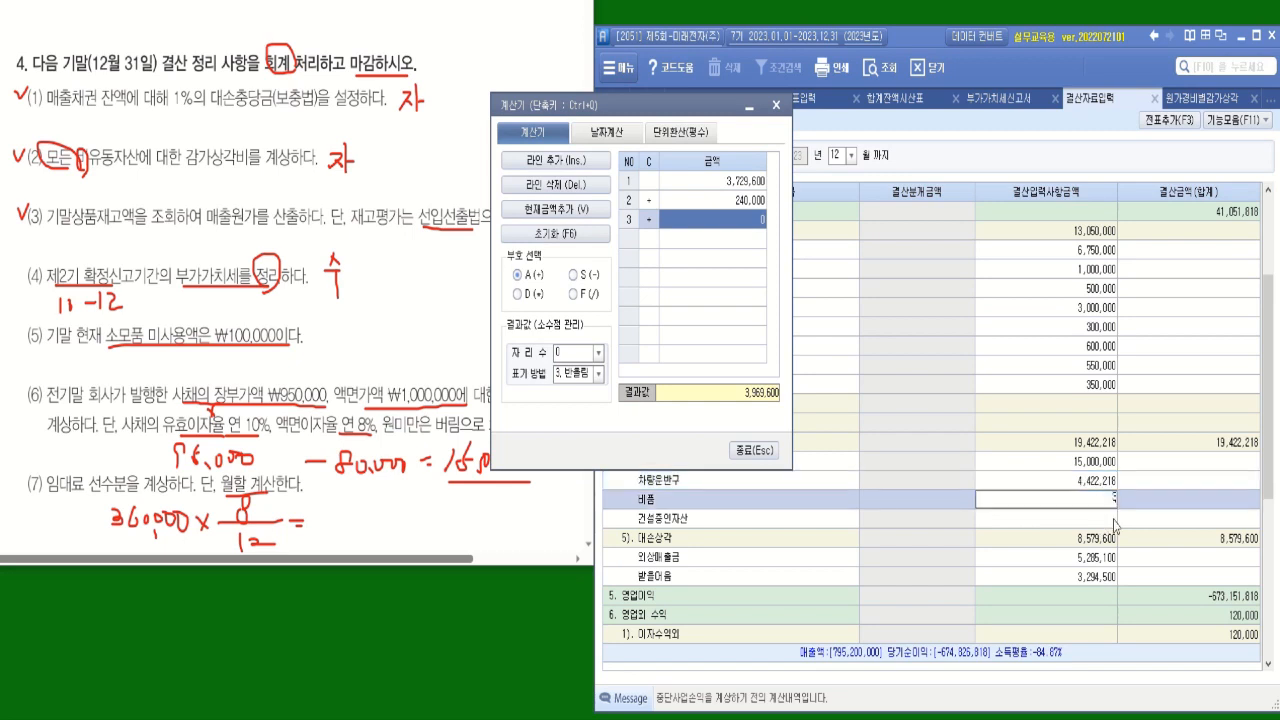
text(969,600)
key(Return)
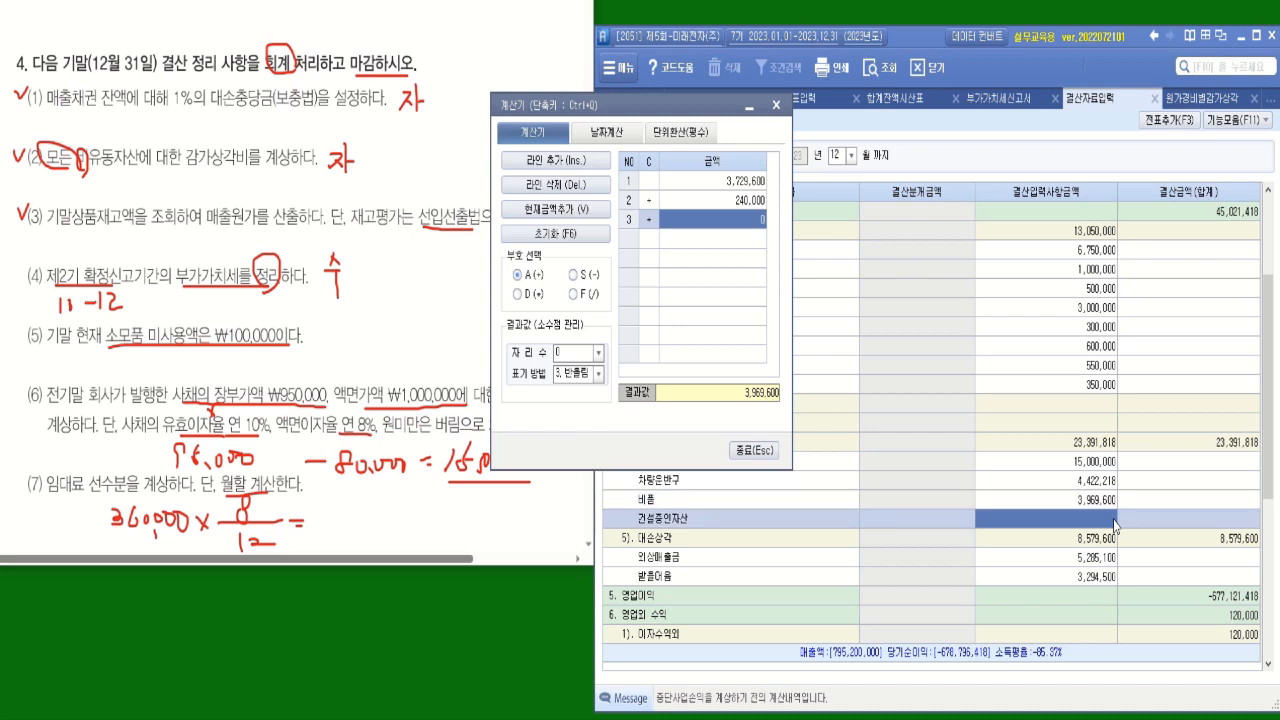
click(752, 450)
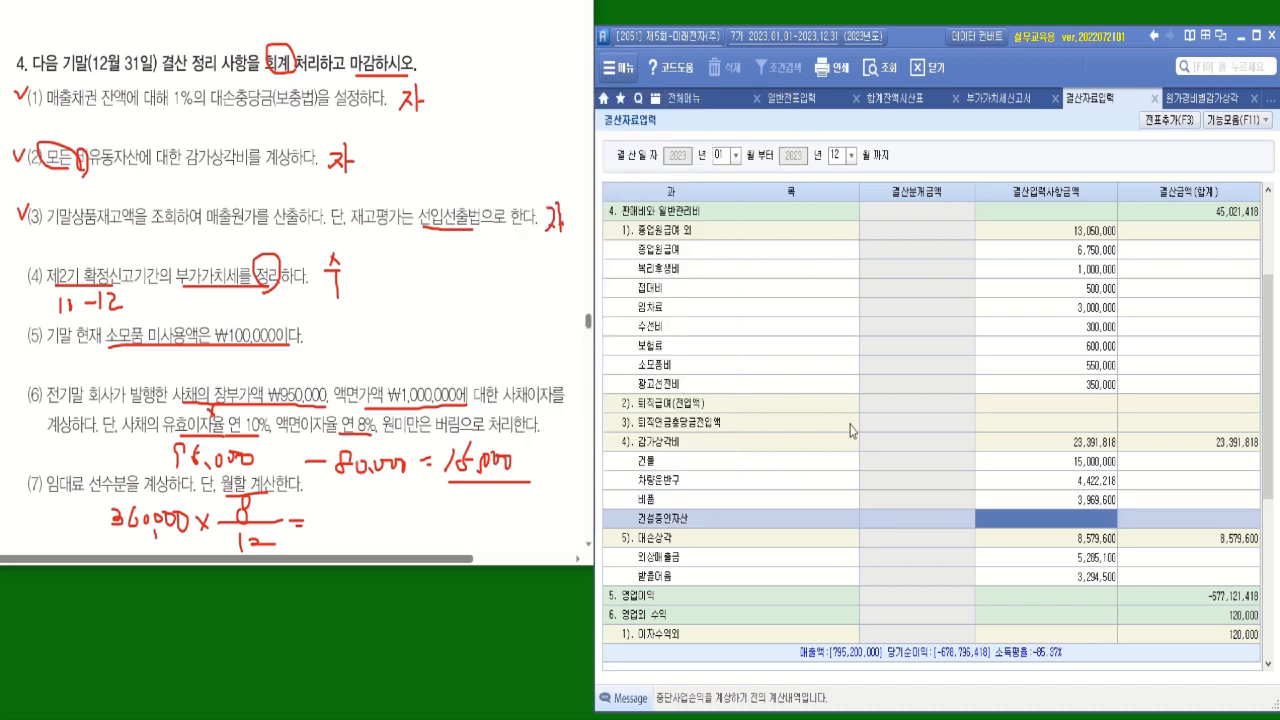
Check the 무형자산총괄 summary in 원가경비별감가상각명세서 for intangible asset depreciation.
click(1222, 103)
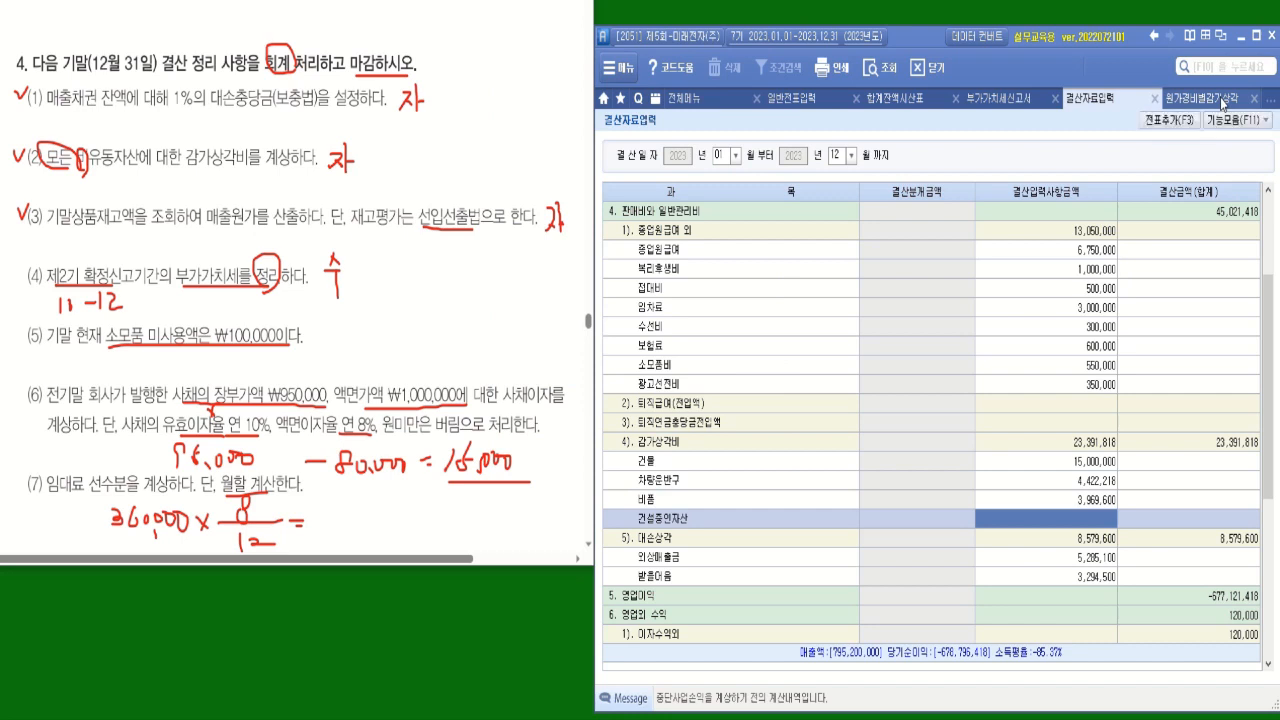
click(812, 150)
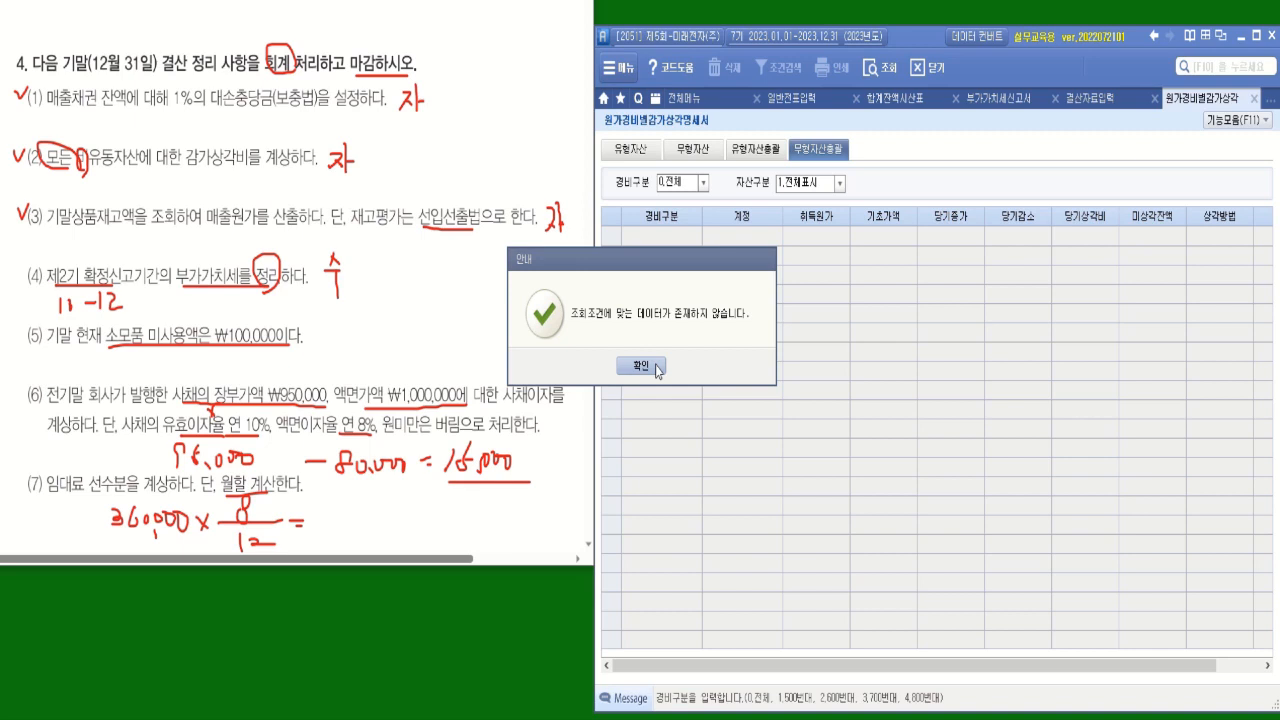
click(641, 366)
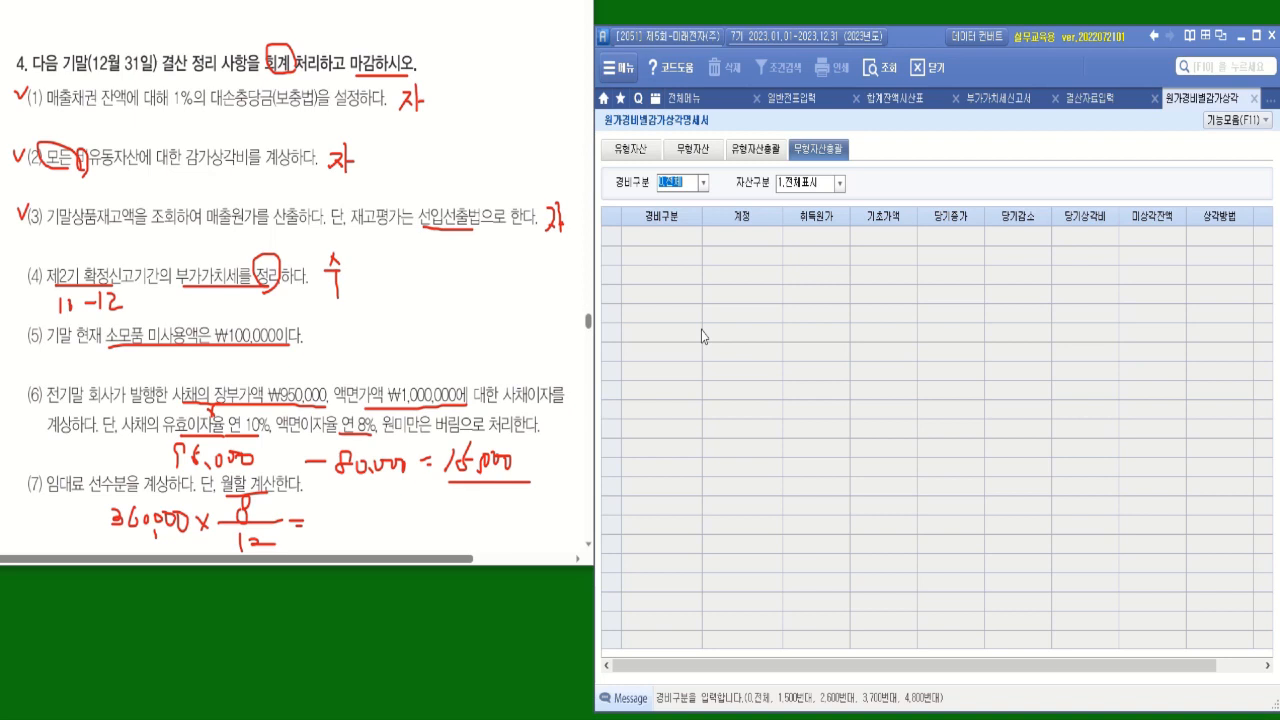
Open 재고자산수불부 under 물류관리 and query all items from 2023-01-01 to 2023-12-31.
click(614, 67)
click(577, 255)
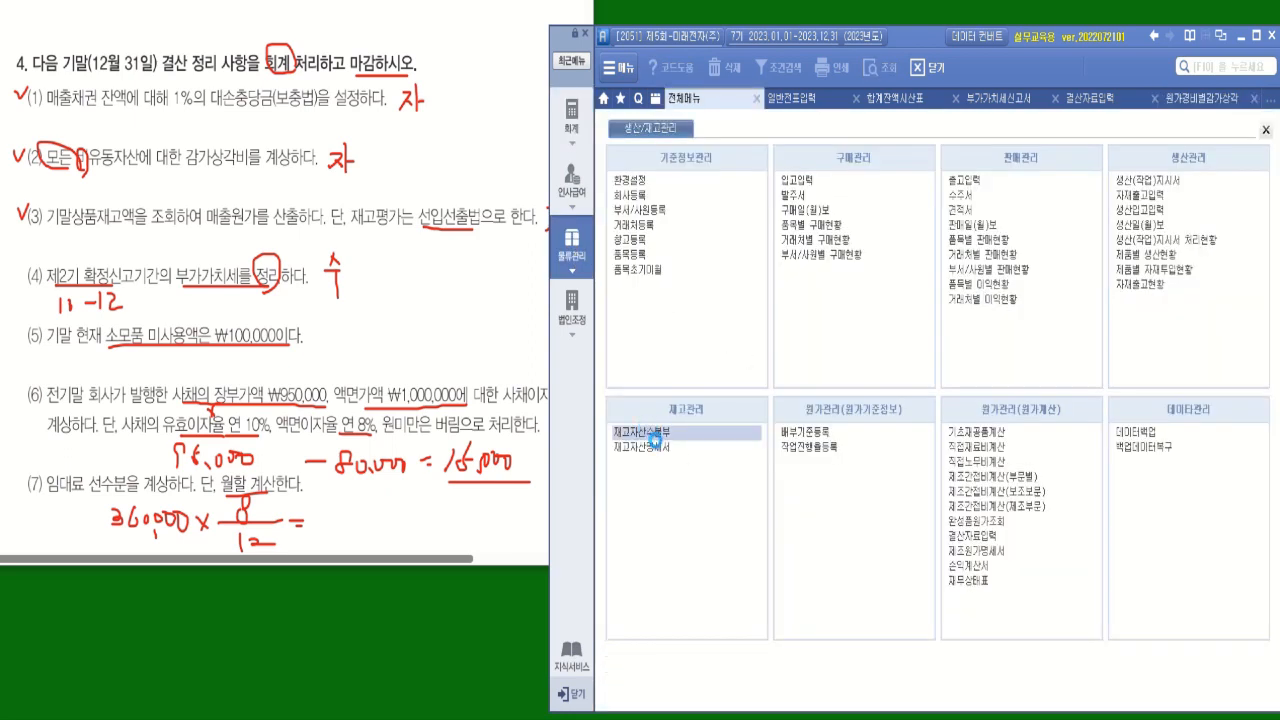
click(652, 440)
click(572, 693)
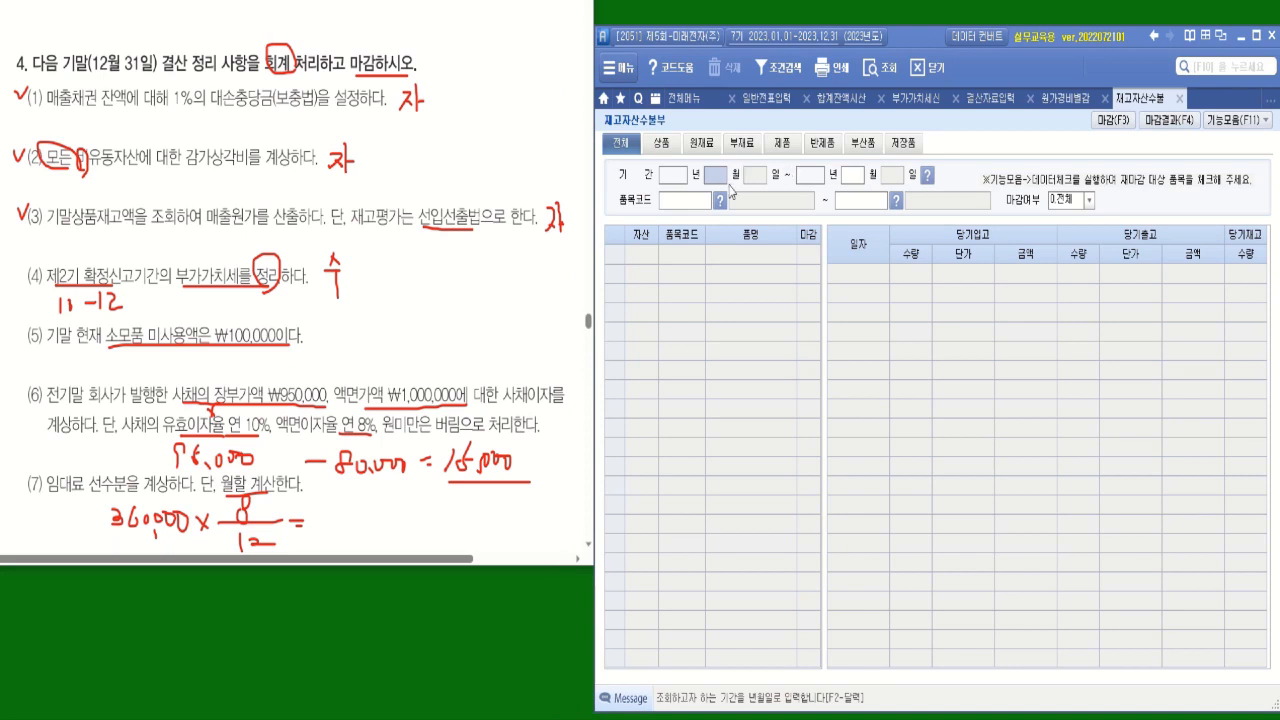
key(Return)
key(Return)
key(Return)
key(Return)
key(Return)
key(Return)
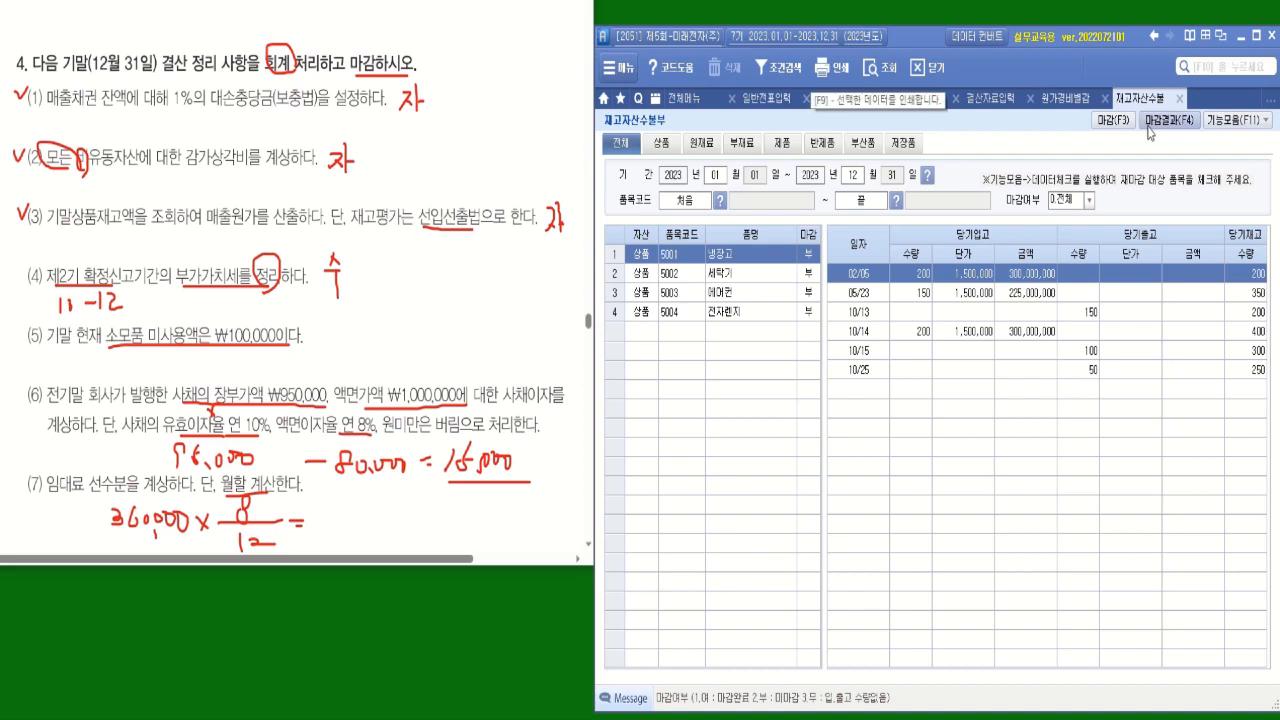
Apply 선입선출법 as the 재고자산 평가방법 for 상품 and the other inventory types.
click(1237, 119)
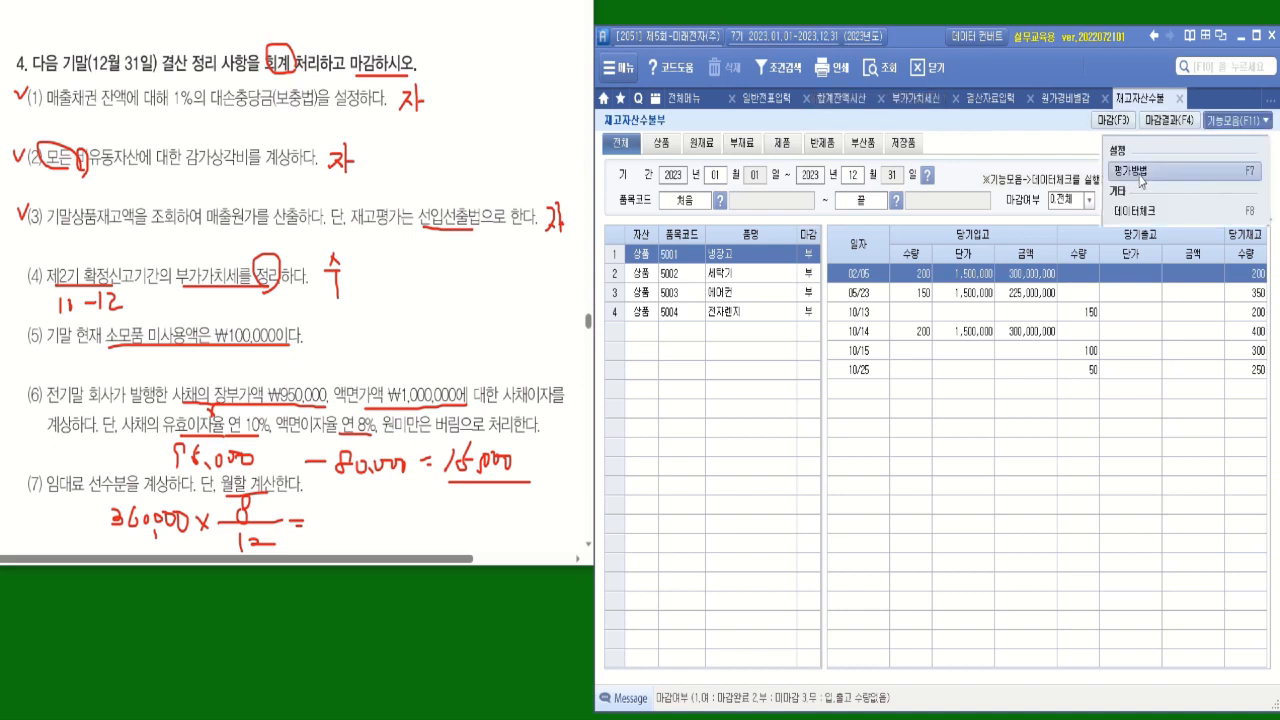
click(1140, 172)
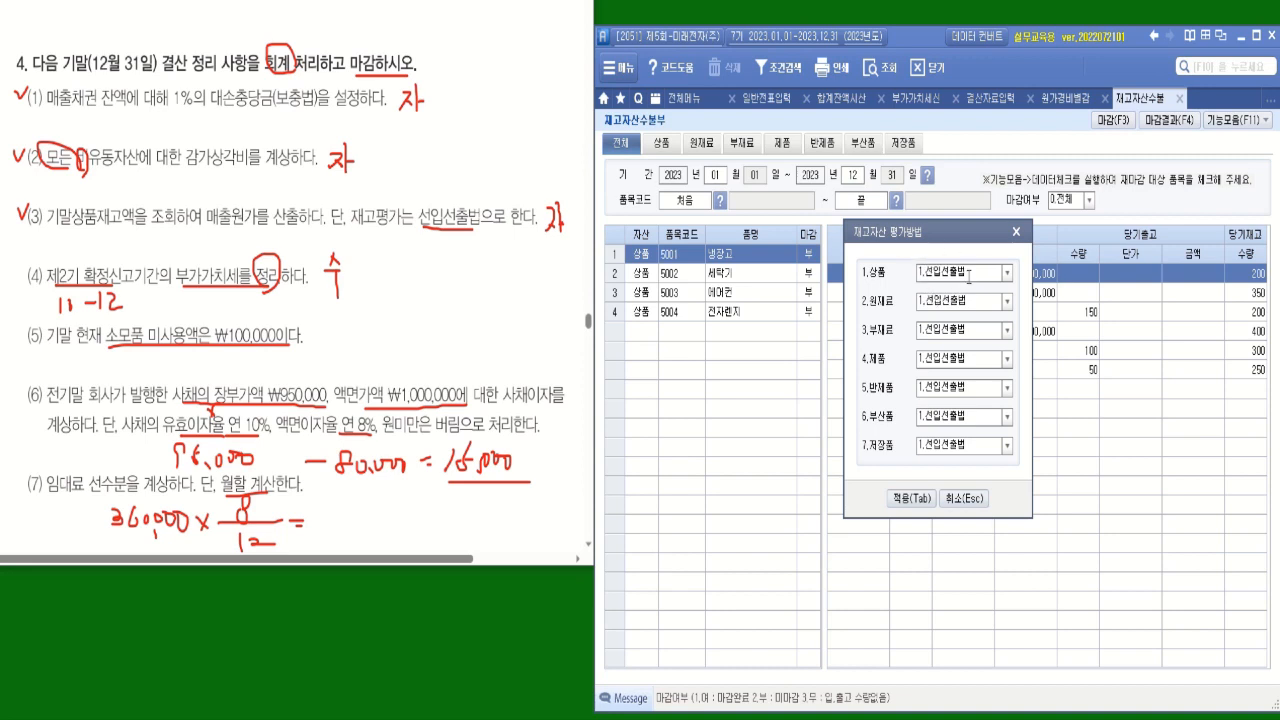
click(908, 498)
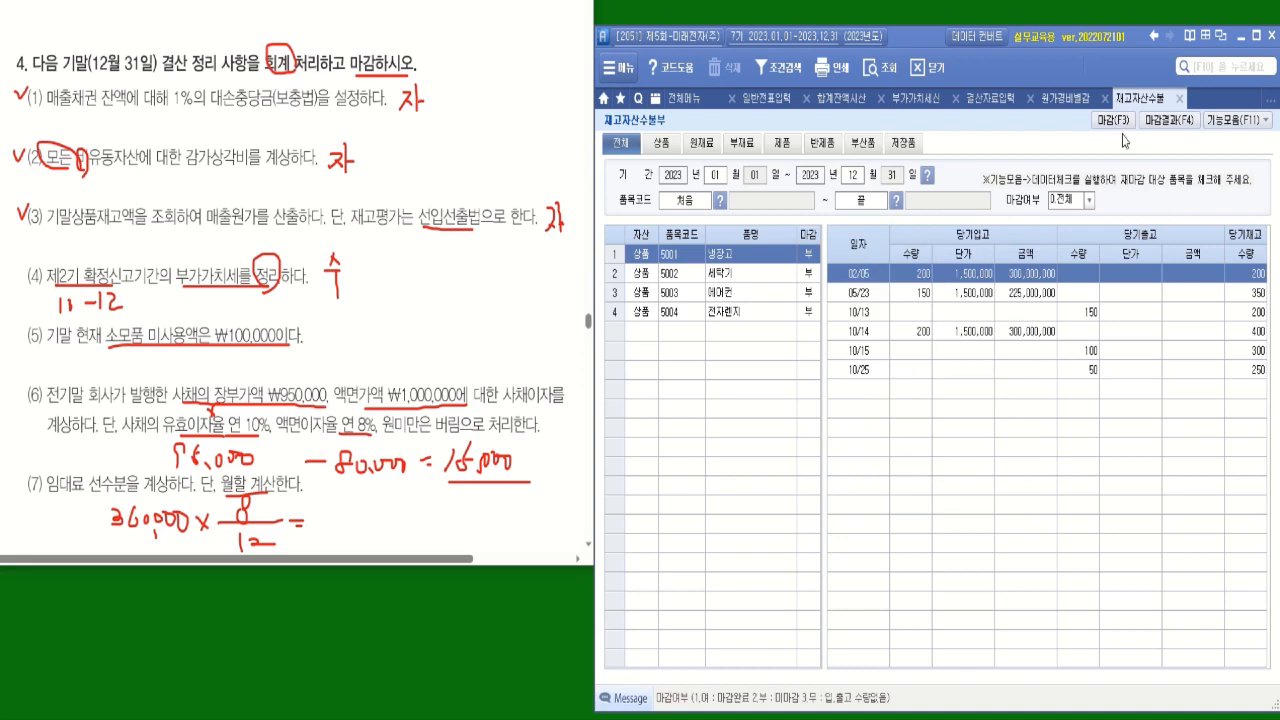
Close all items with 일괄마감 in 재고자산수불부 and check the resulting ledgers of 세탁기, 에어컨 and 전자렌지.
click(1113, 119)
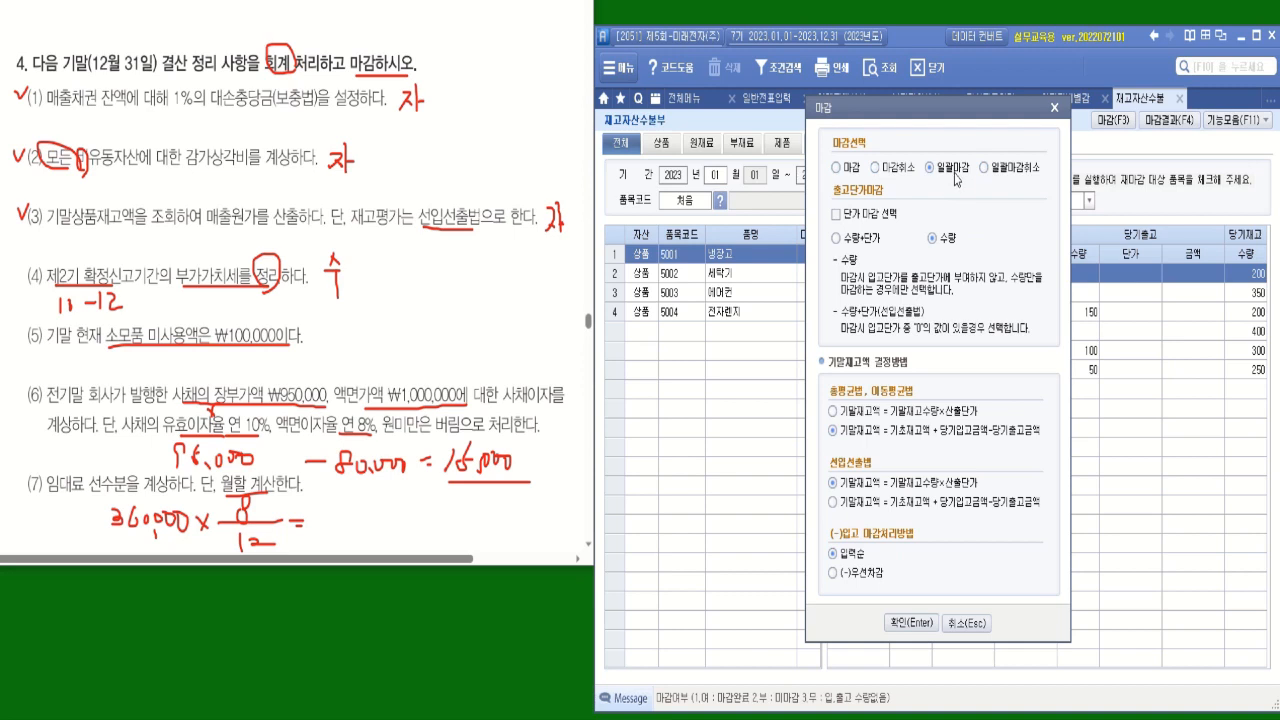
click(920, 623)
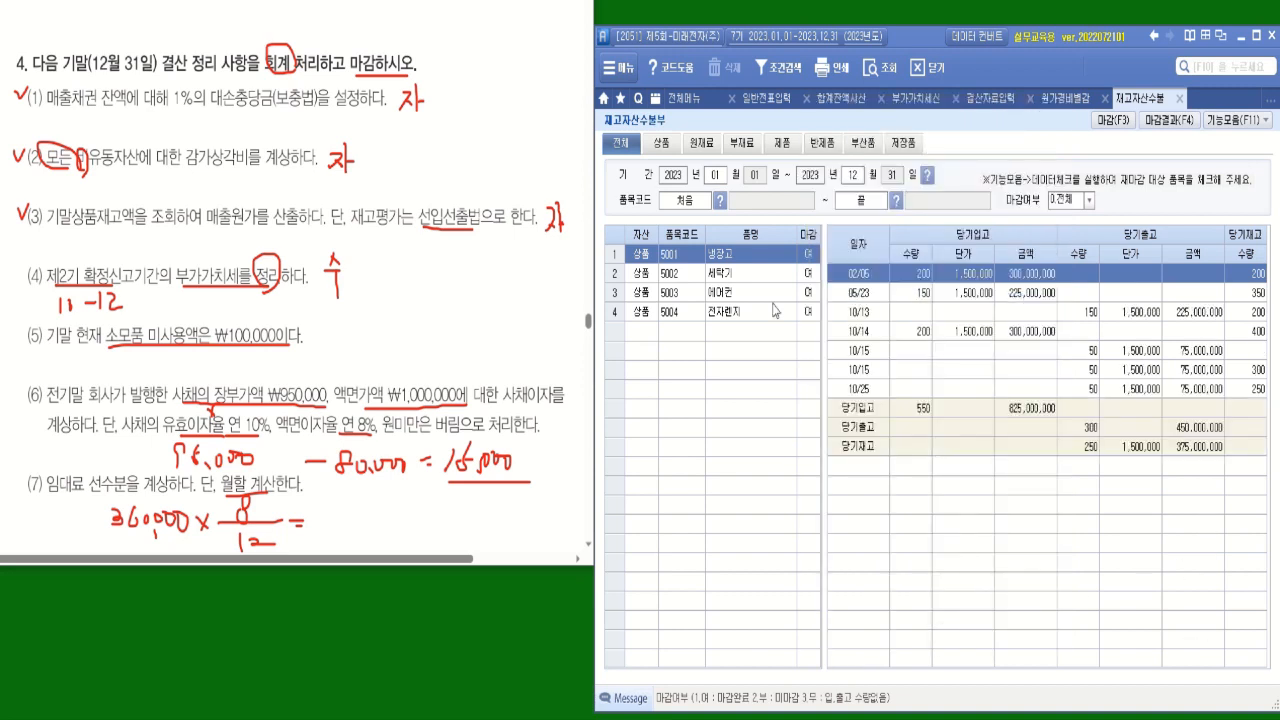
click(808, 273)
click(810, 294)
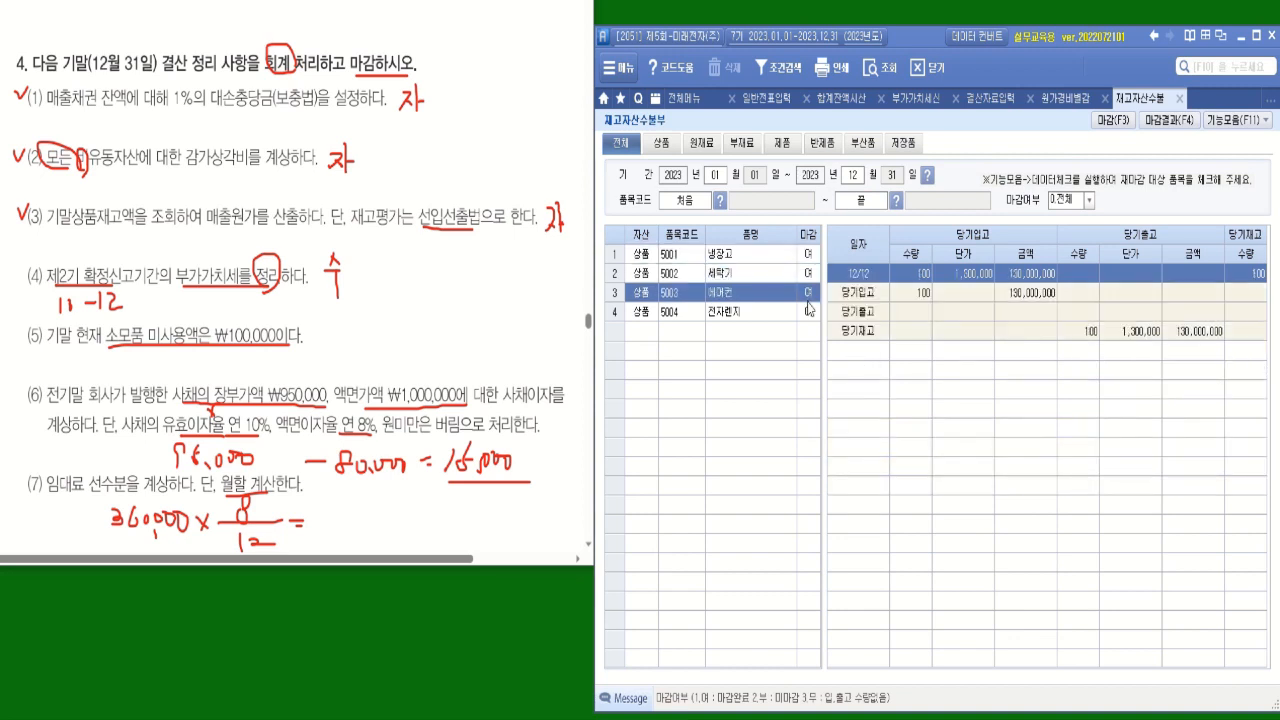
click(811, 313)
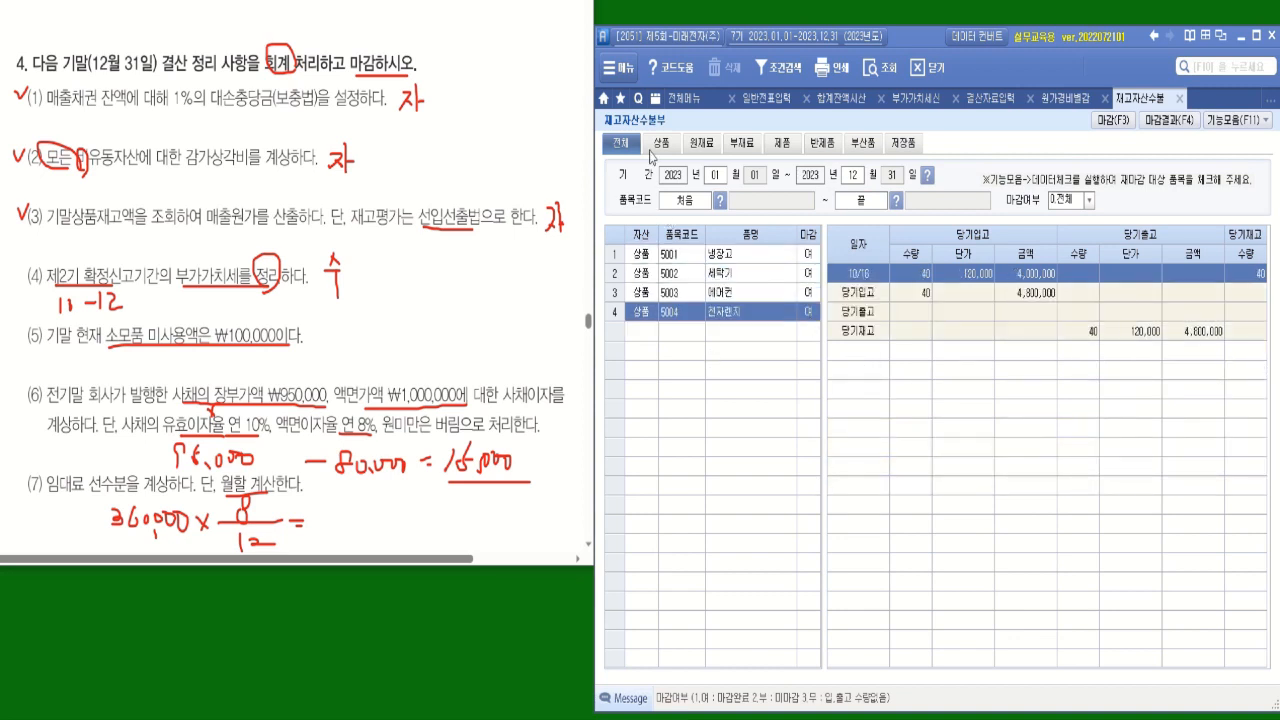
Open 재고자산명세서 under 물류관리 and query all items for December 2023 to find the total merchandise inventory amount.
click(616, 74)
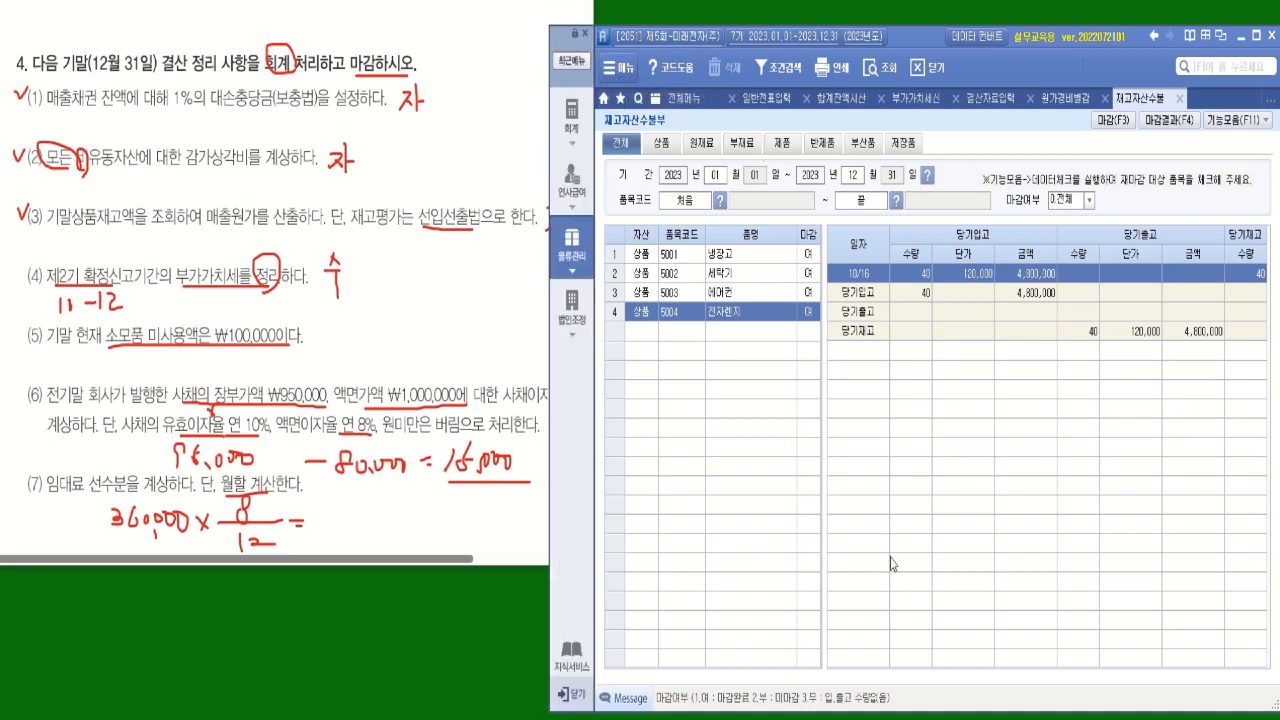
click(568, 265)
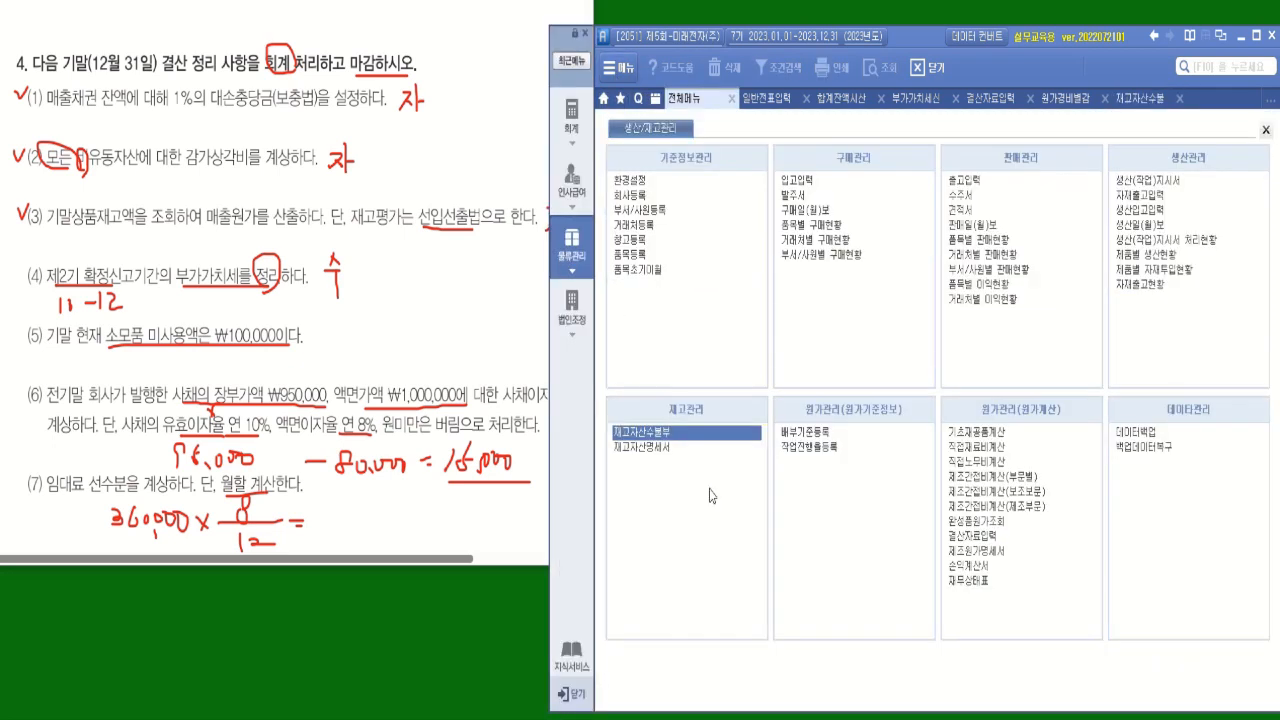
click(658, 449)
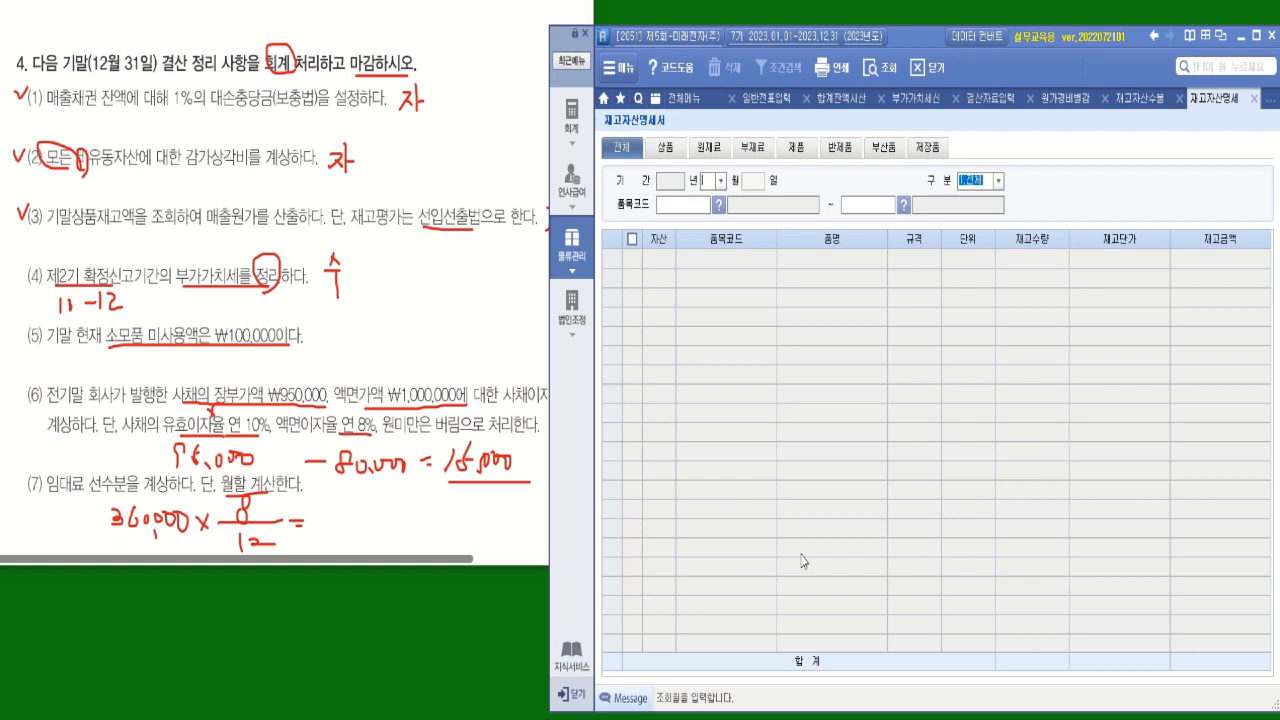
click(720, 182)
click(713, 346)
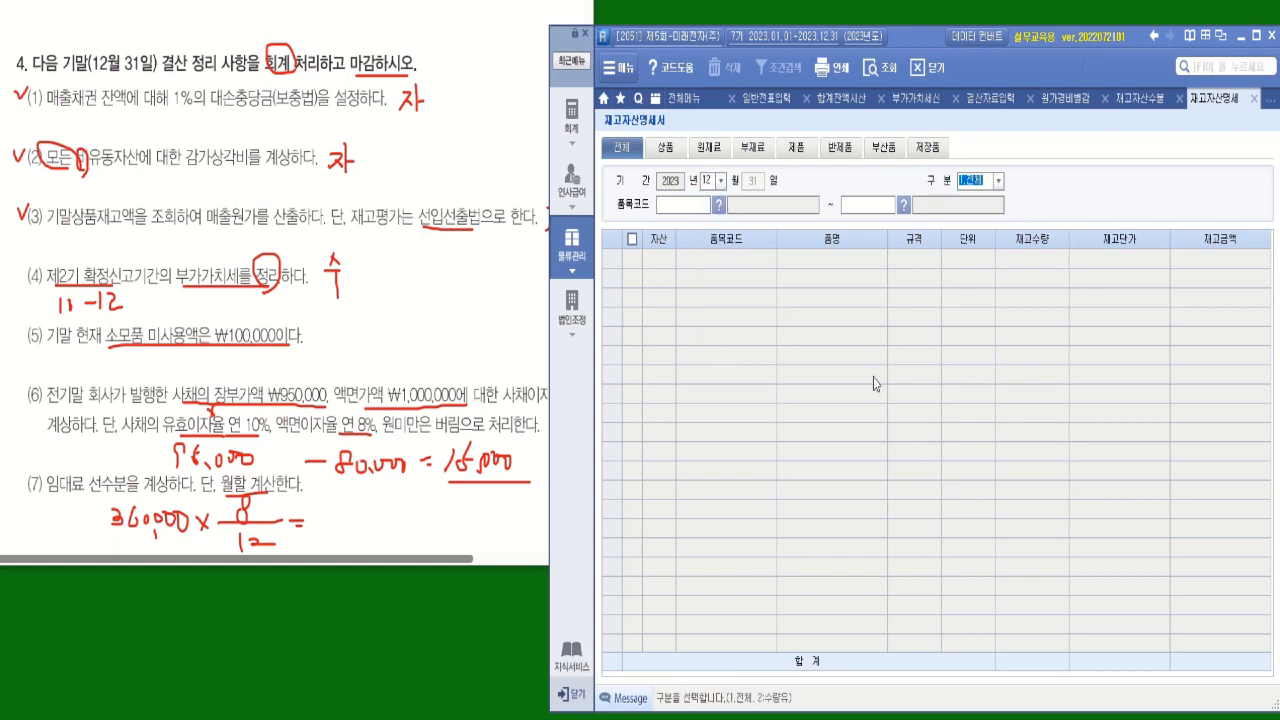
key(Return)
key(Return)
key(Return)
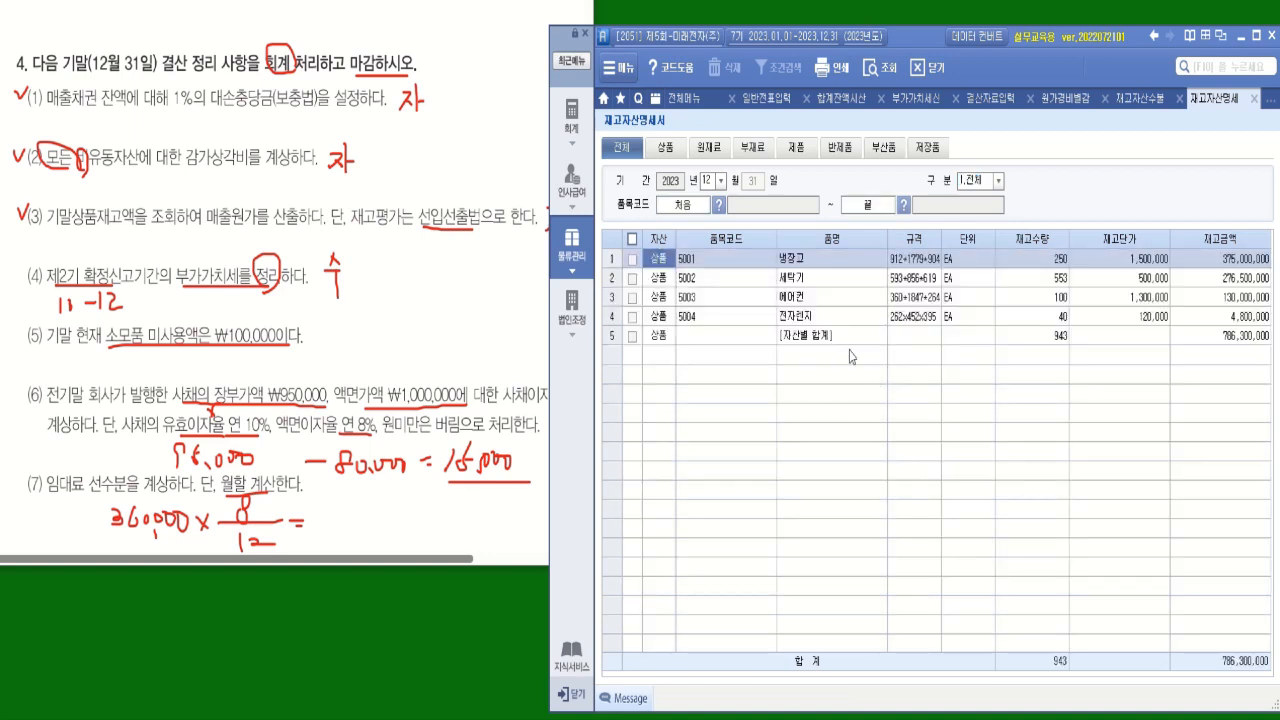
click(1246, 339)
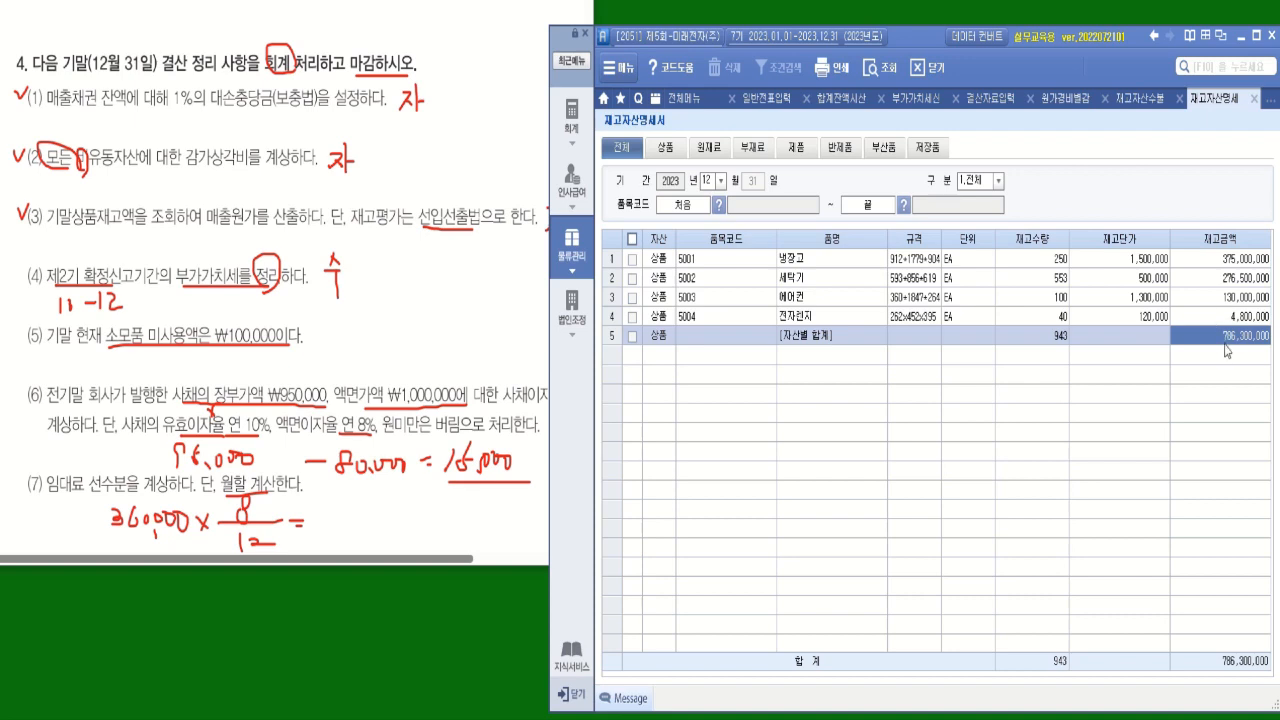
Enter 786,300,000 as 기말 상품 재고액 in 결산자료입력.
click(1005, 104)
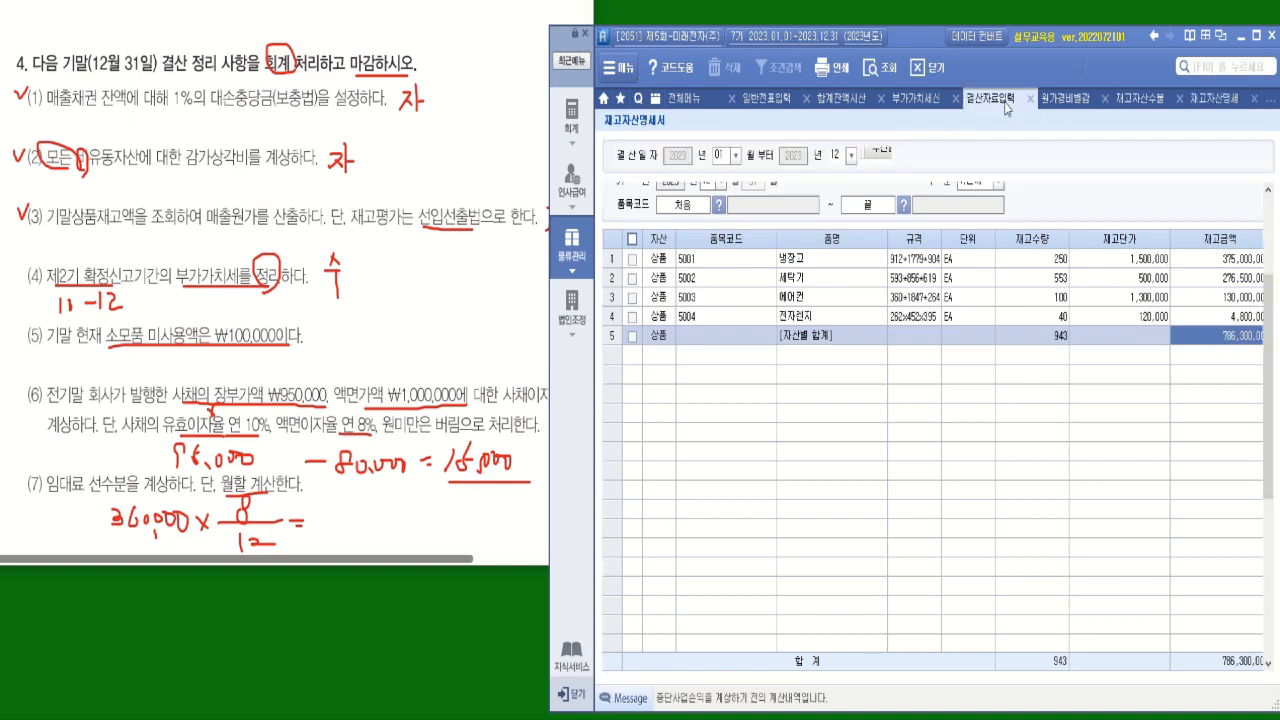
drag(1267, 464, 1267, 392)
click(1089, 333)
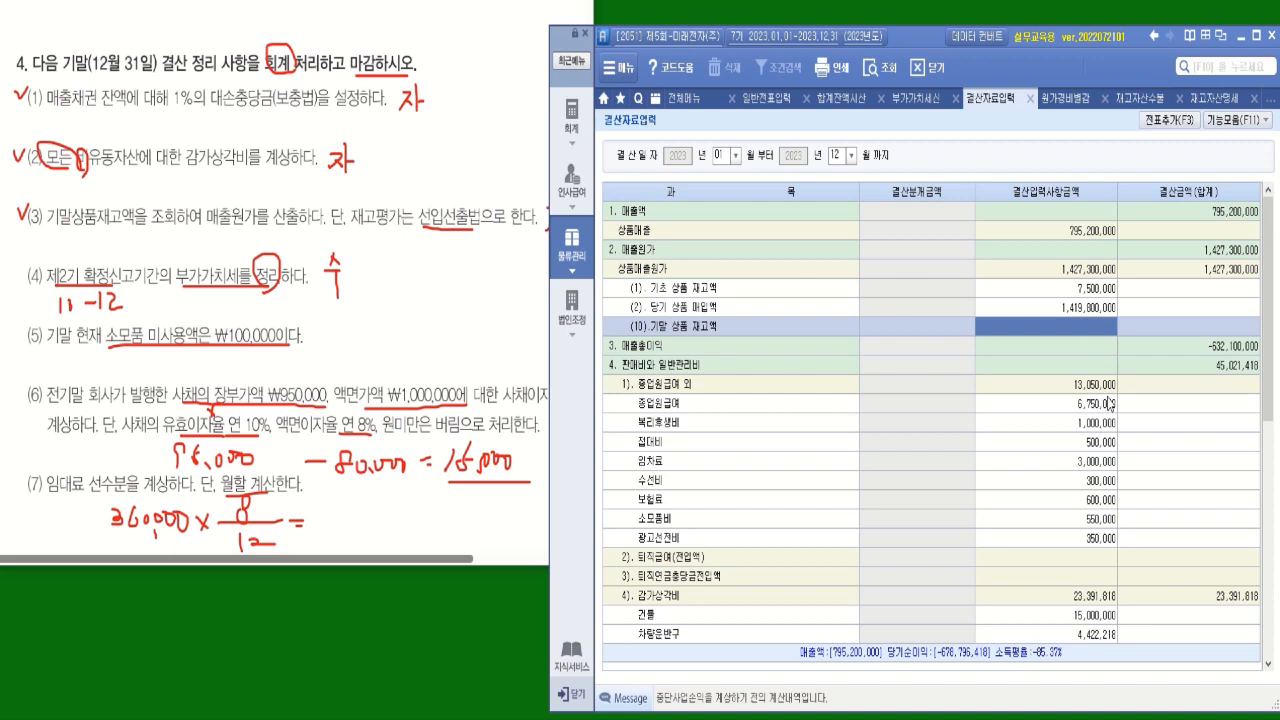
text(786300000)
key(Return)
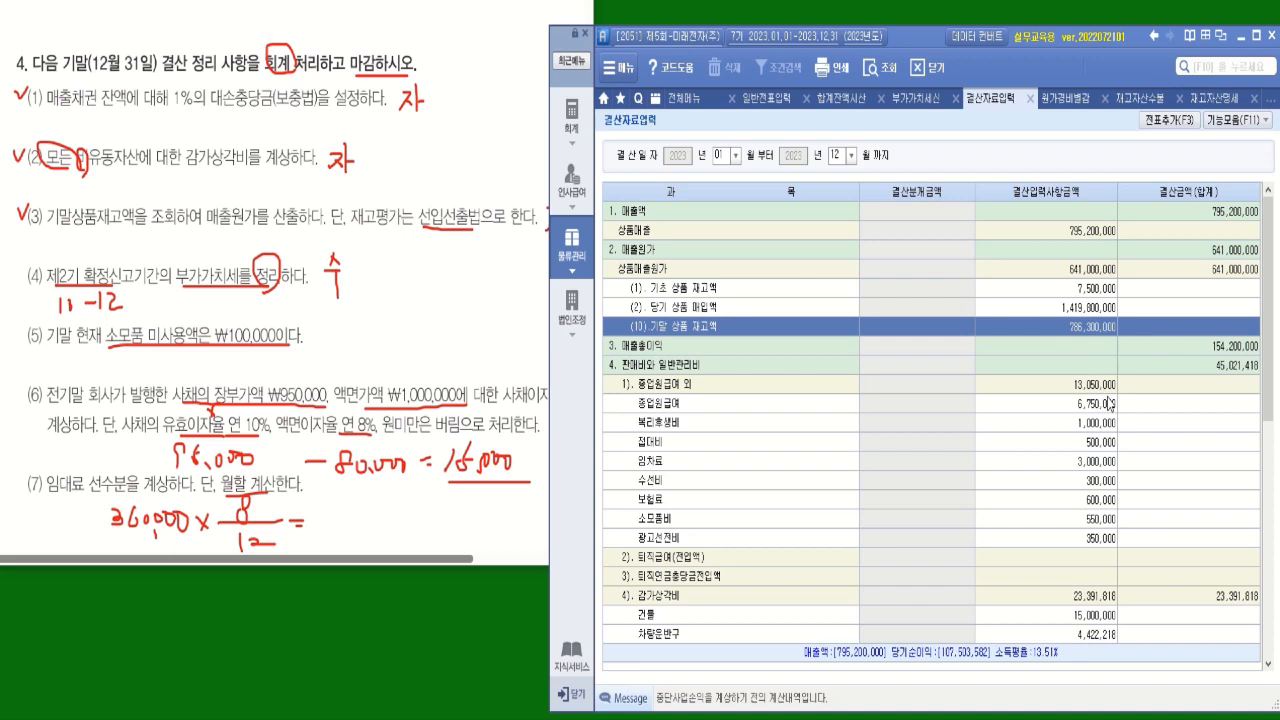
Add the closing vouchers from 결산자료입력 and check the December 31 entries in 일반전표입력.
click(1168, 119)
click(613, 366)
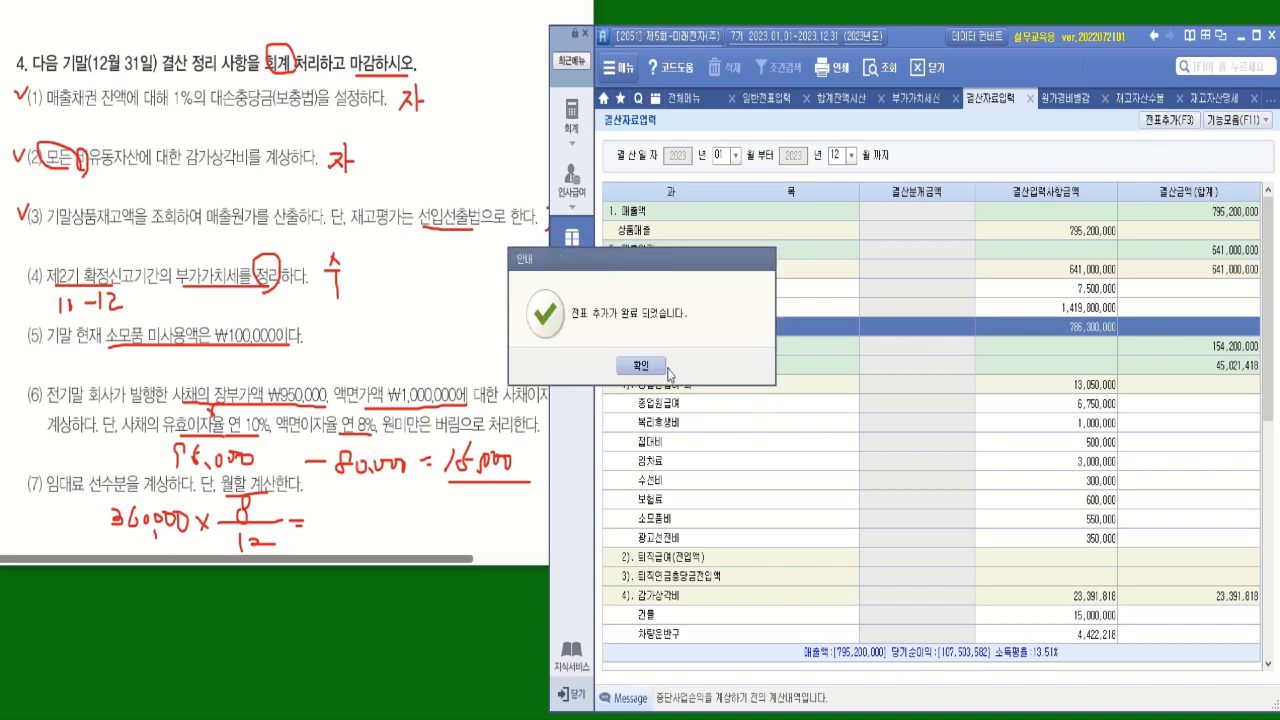
click(623, 362)
click(787, 100)
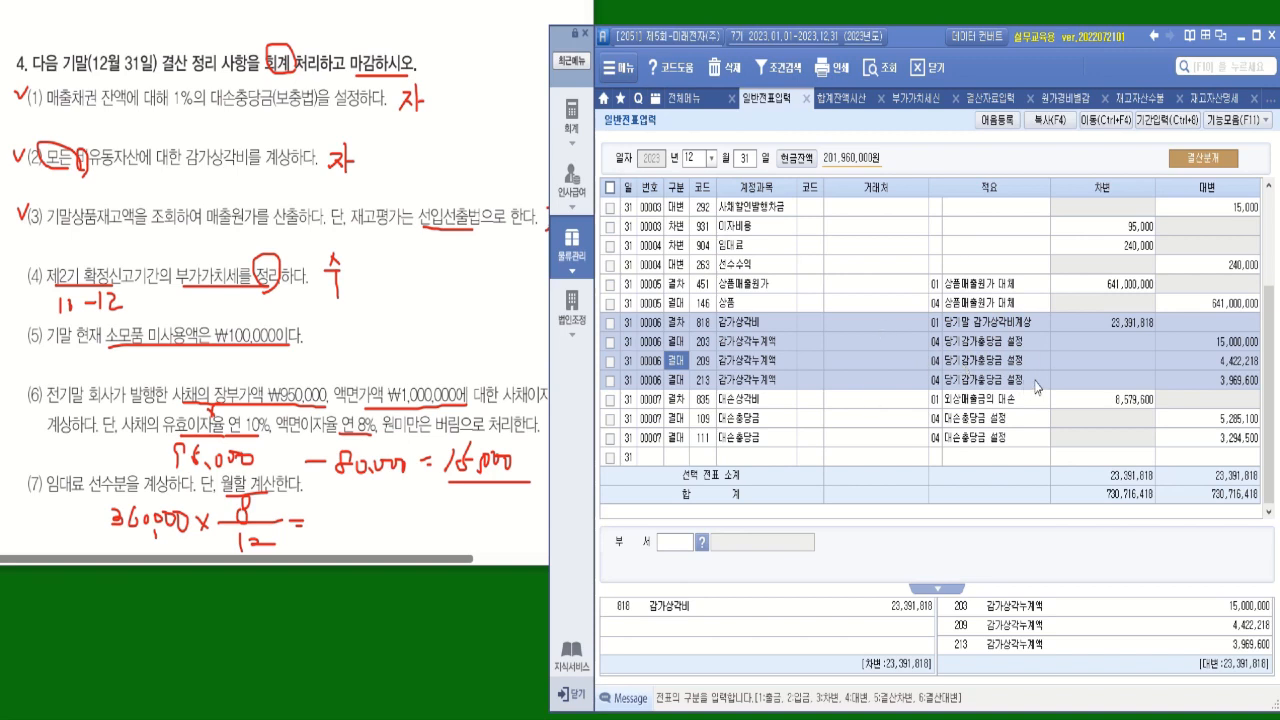
Open 손익계산서 under 회계 for December 2023 and review it down to 당기순이익.
click(700, 100)
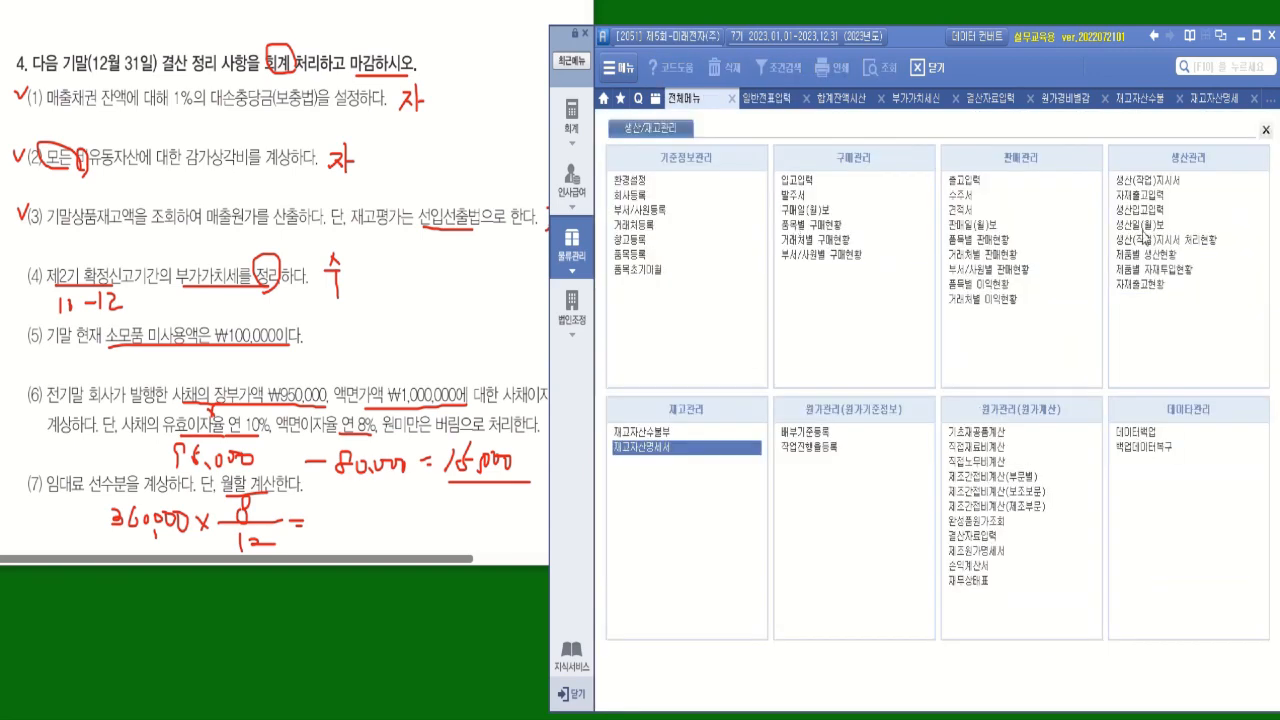
click(571, 118)
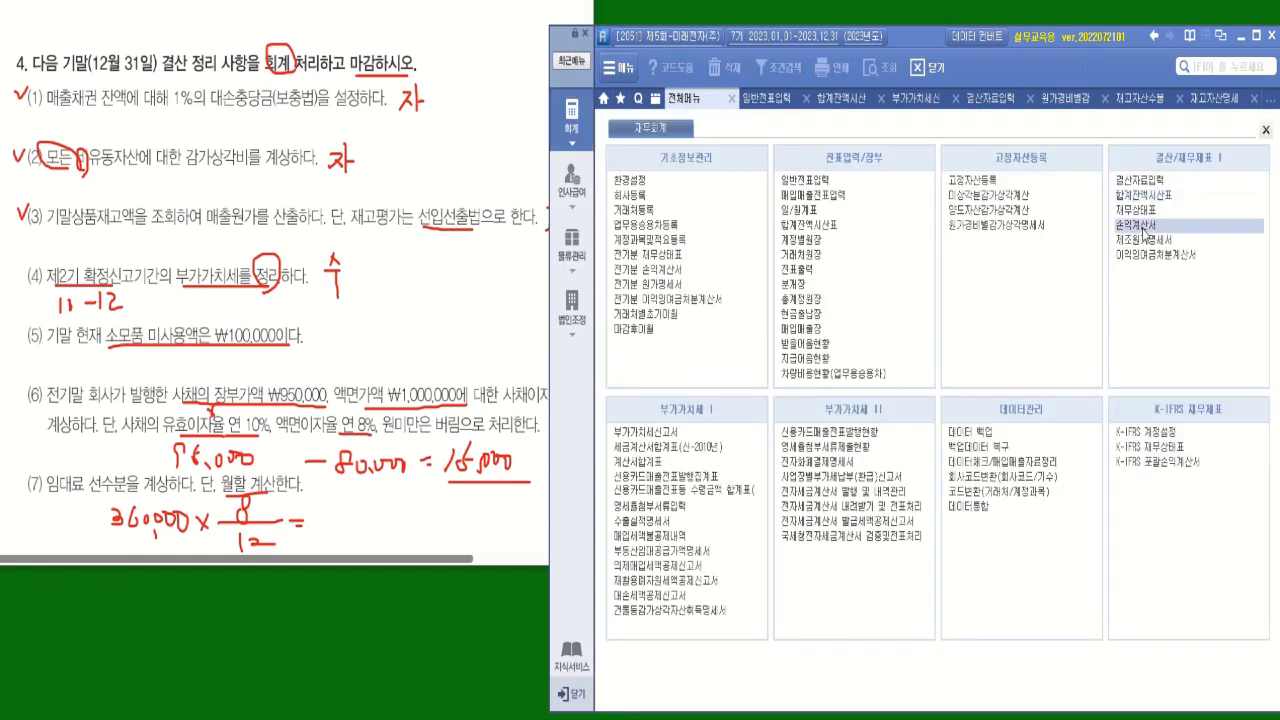
click(1143, 228)
click(722, 154)
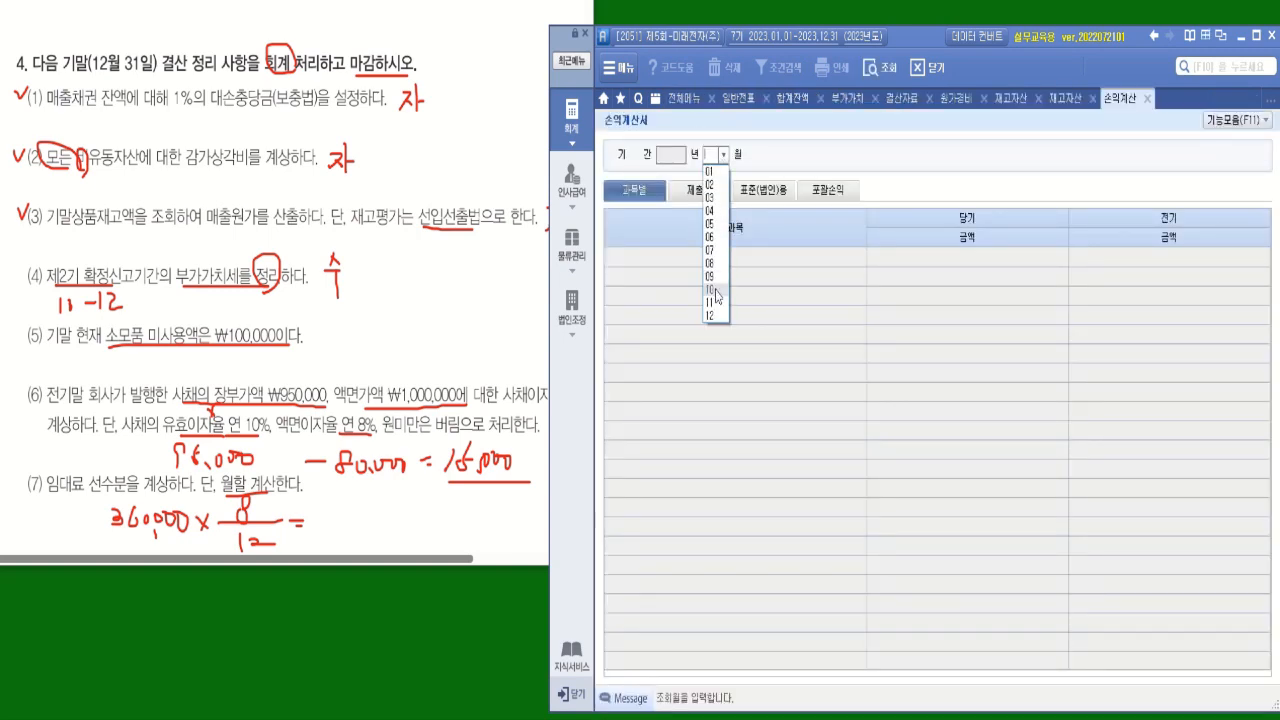
click(712, 315)
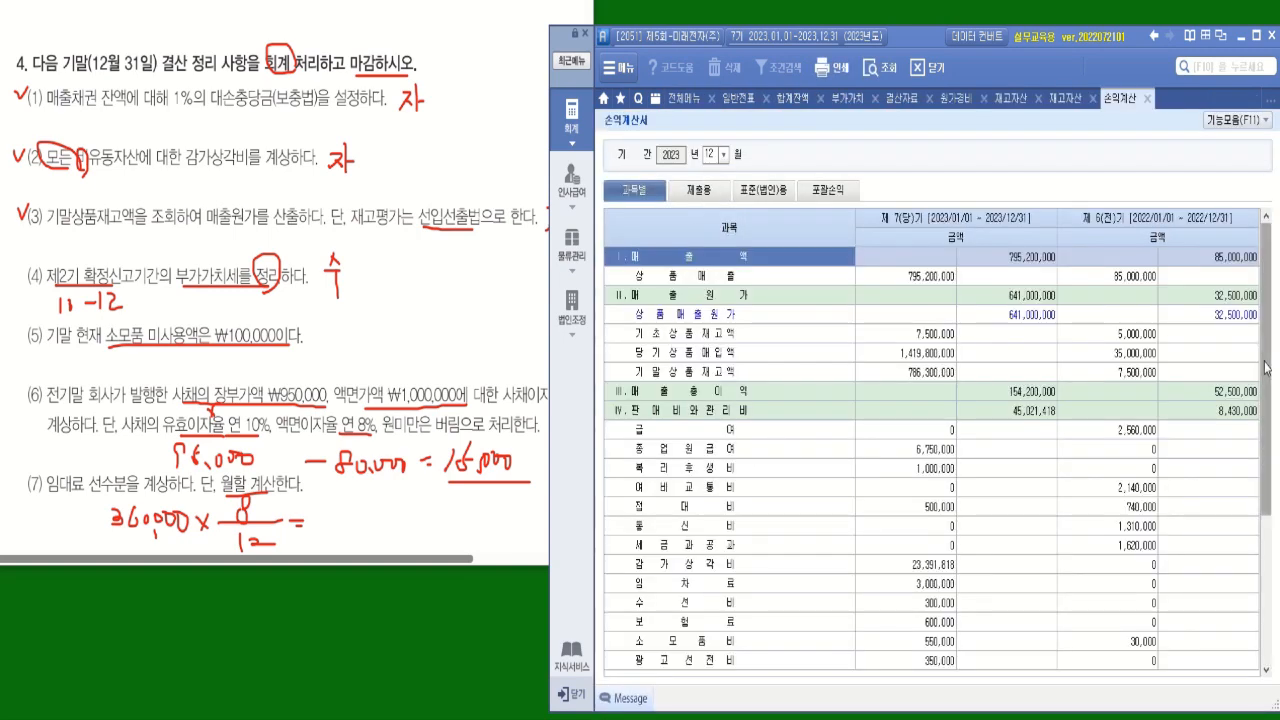
scroll(1266, 368, down, 4)
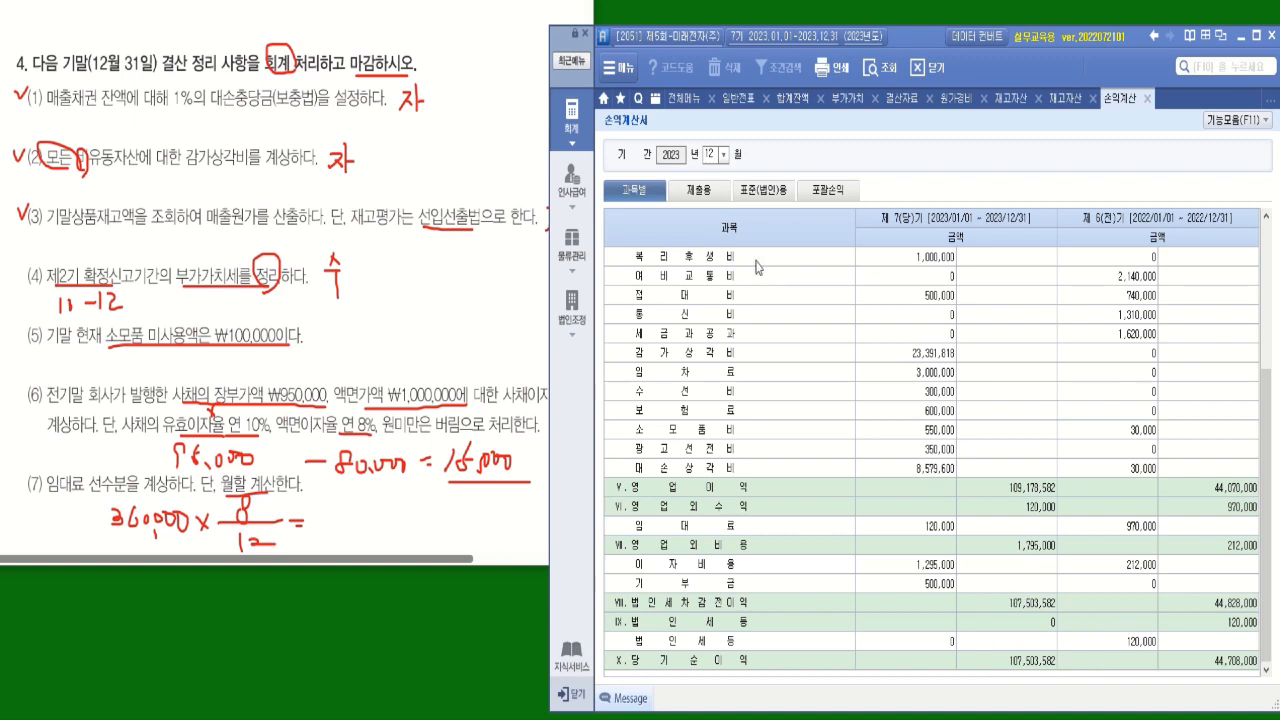
Open 이익잉여금처분계산서 and add its closing entries to the general vouchers.
click(685, 100)
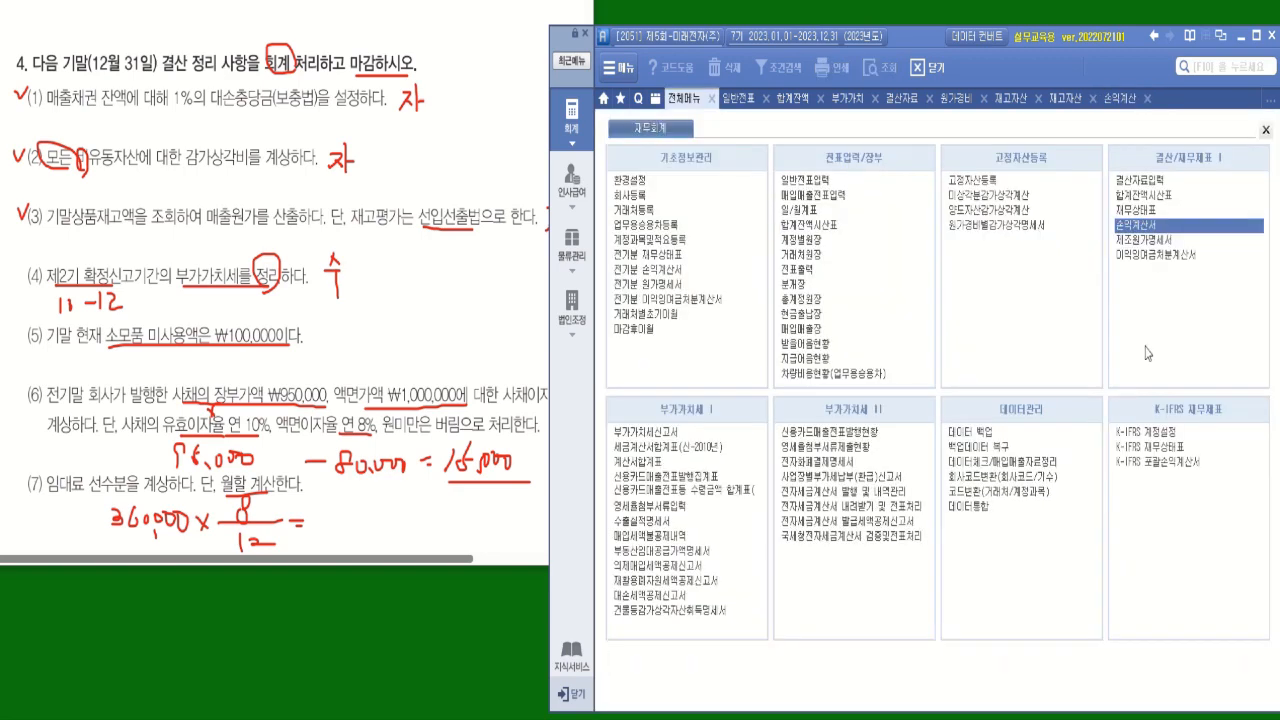
click(1156, 256)
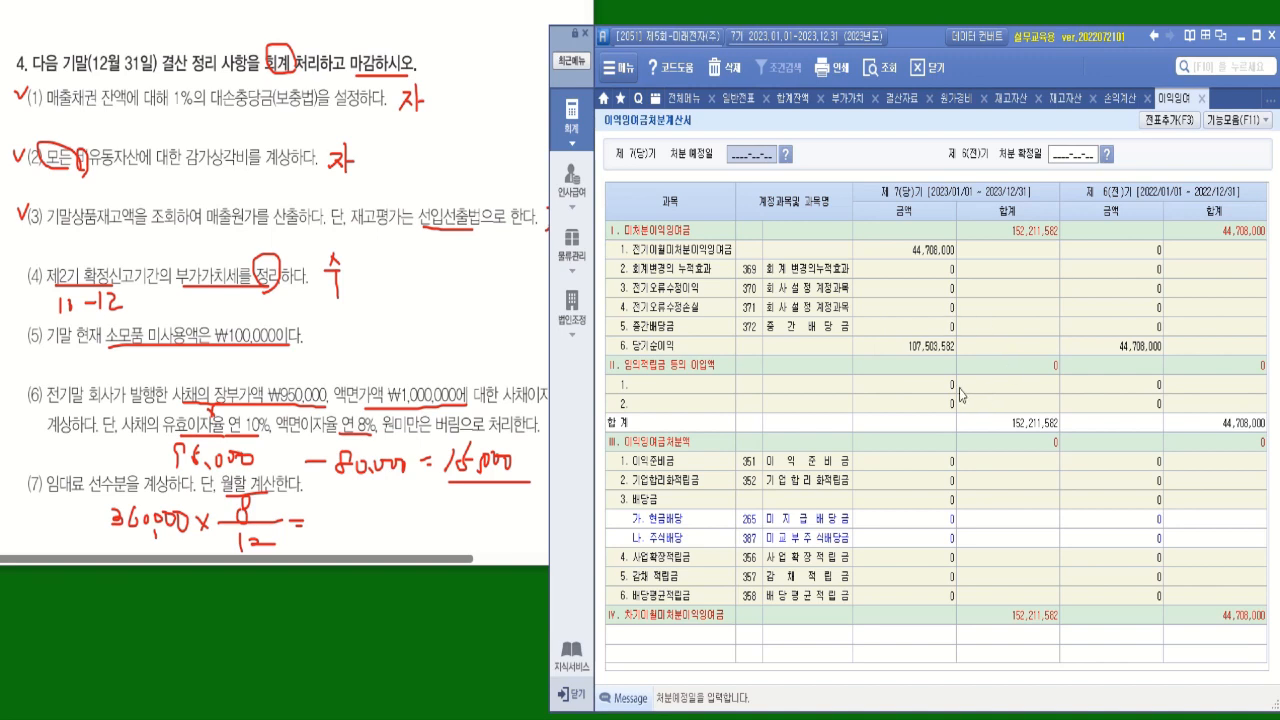
click(1168, 119)
click(638, 367)
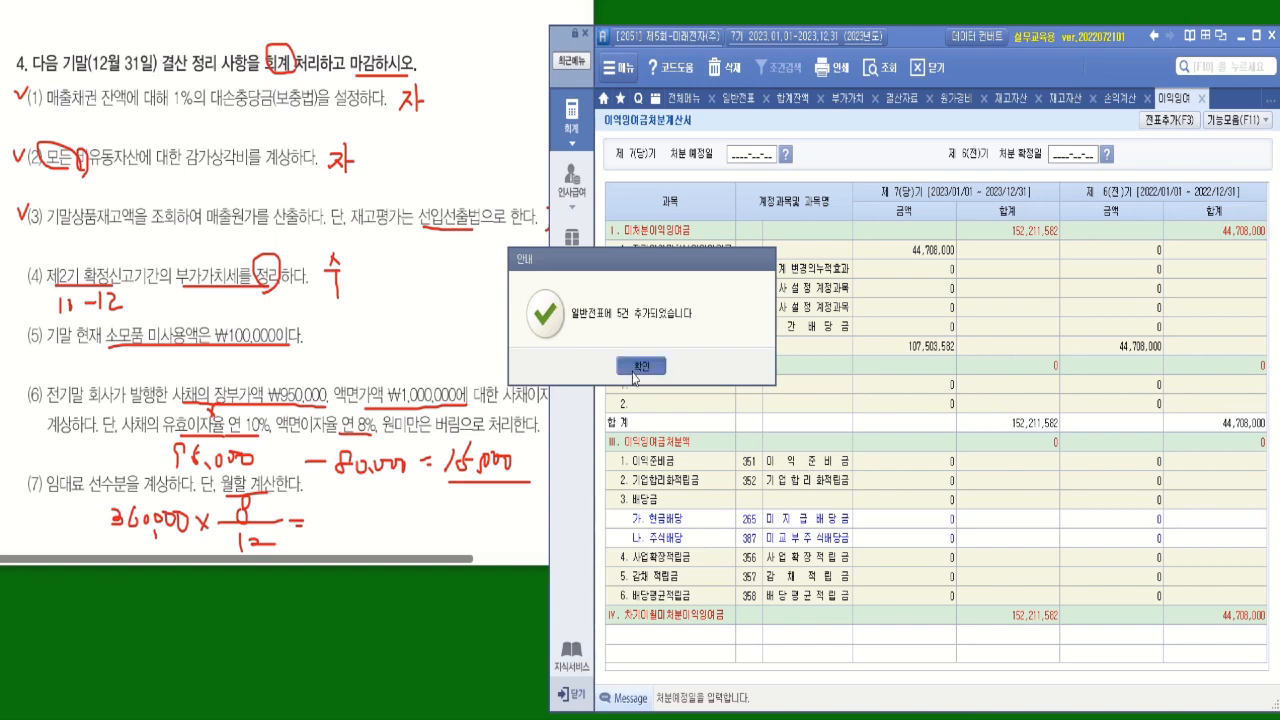
Reload the December 31 vouchers in 일반전표입력 and check the 손익 and 이월이익잉여금 closing entries.
click(740, 99)
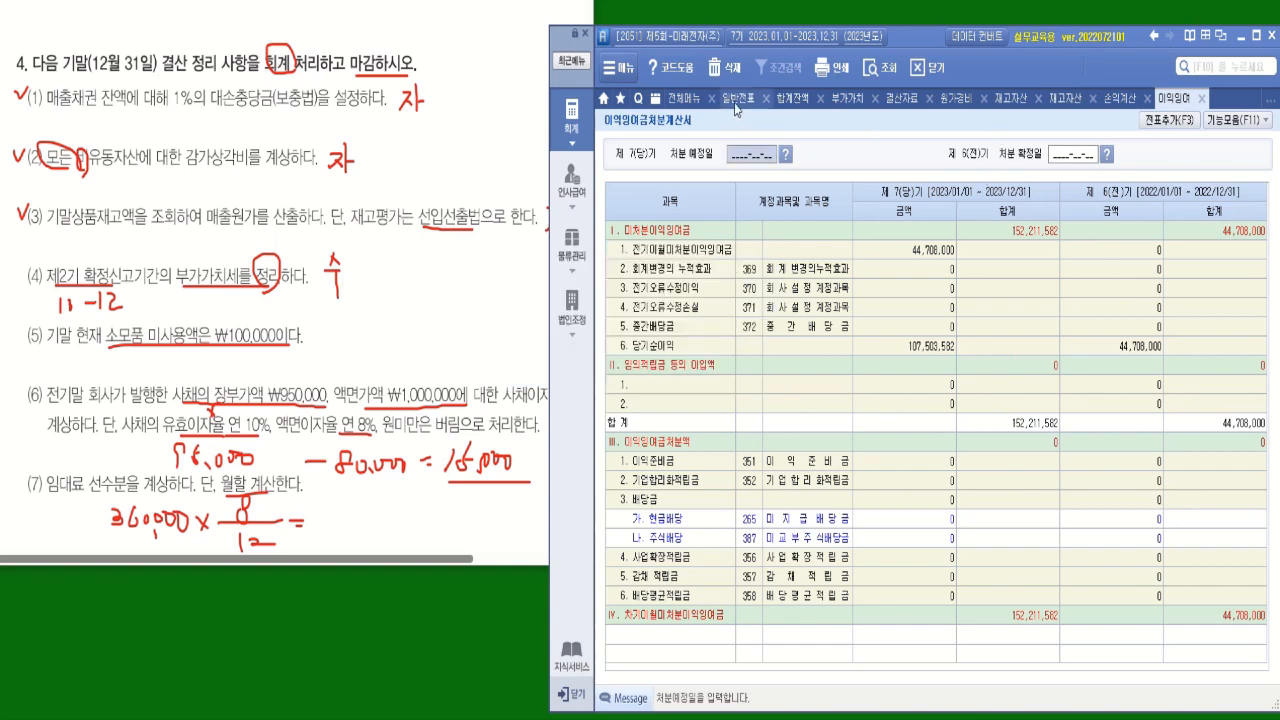
click(884, 70)
click(862, 402)
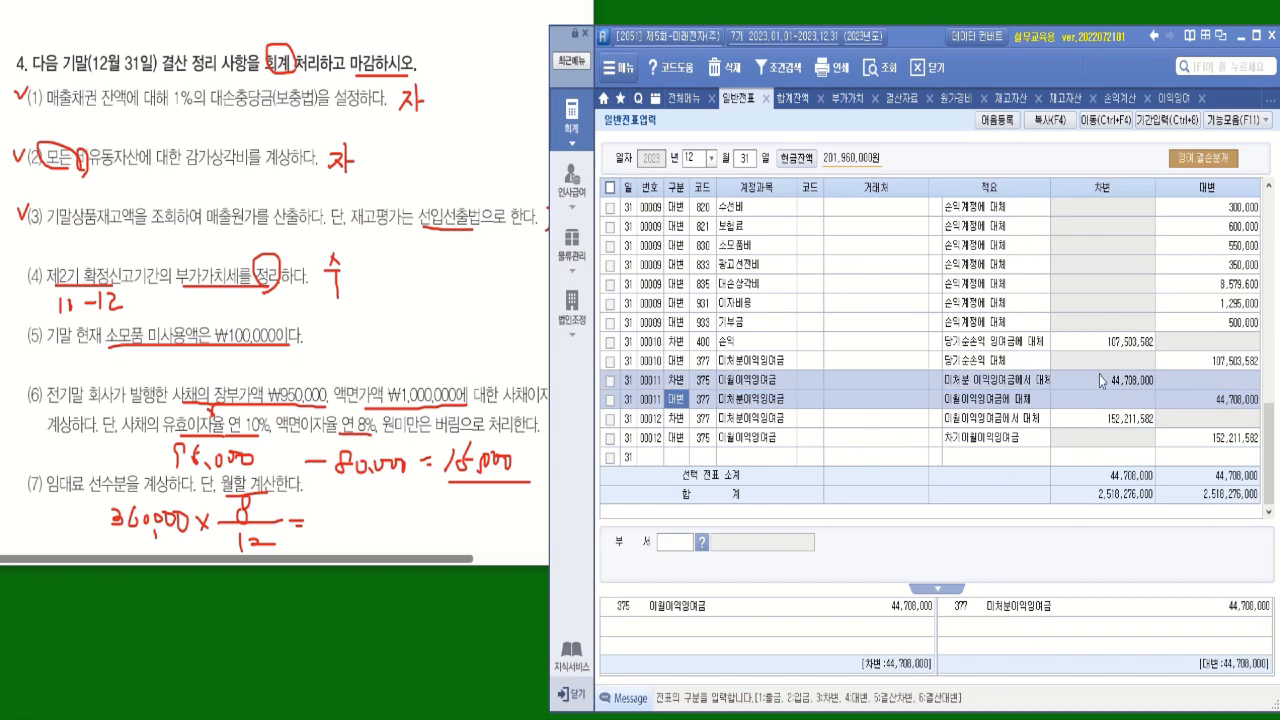
Open 재무상태표 and query it for December 2023.
click(680, 98)
click(1132, 210)
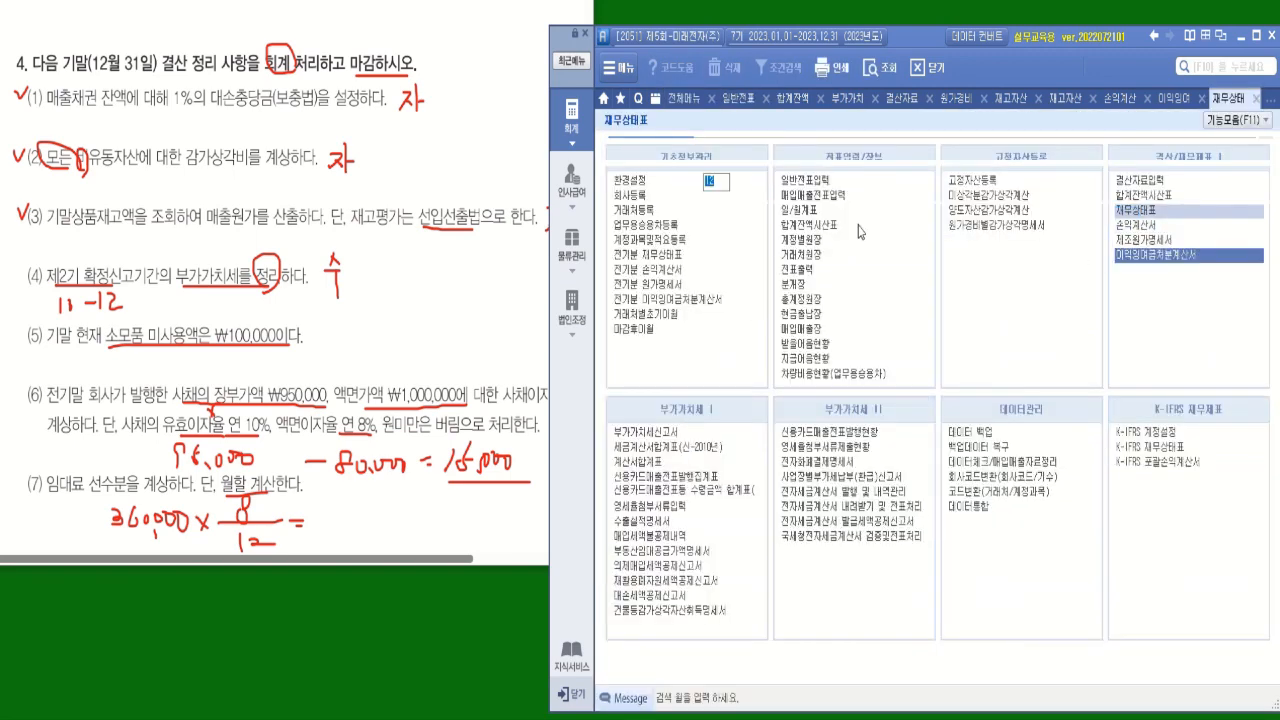
click(710, 342)
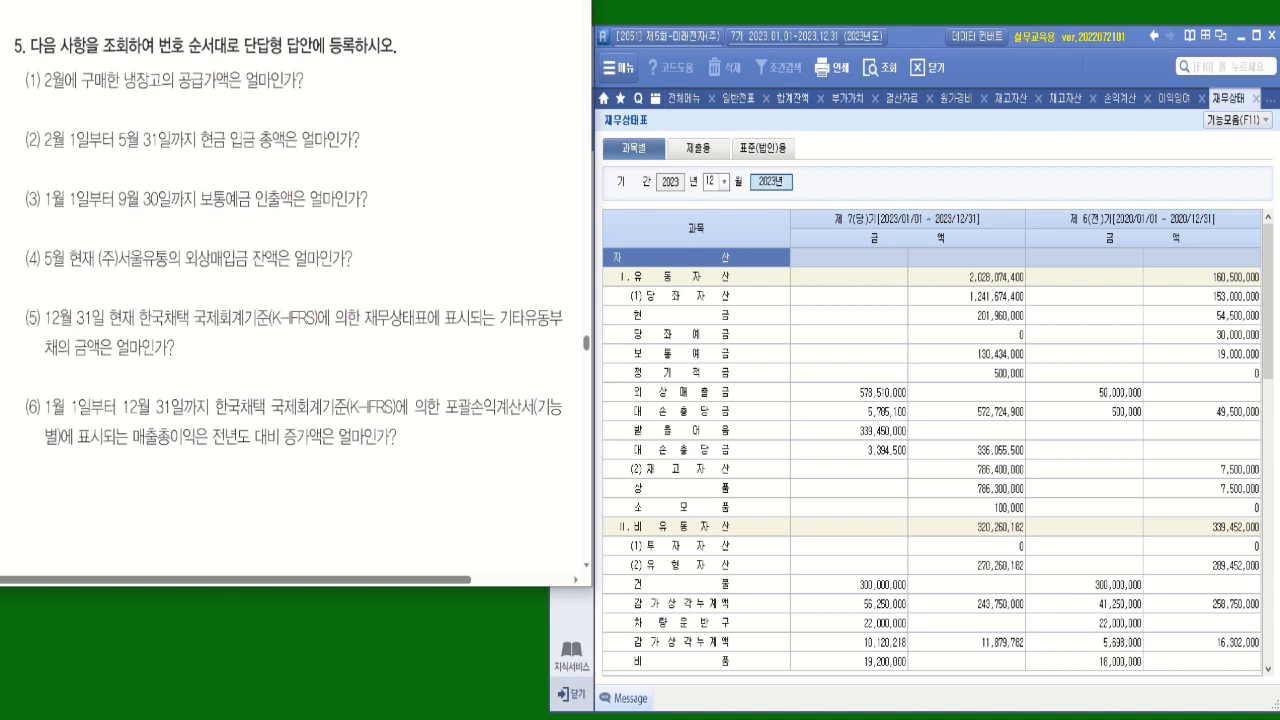
Underline 공급가액은 얼마인가 and box 구매 in question (1) of problem 5.
drag(178, 92, 288, 90)
drag(93, 68, 101, 90)
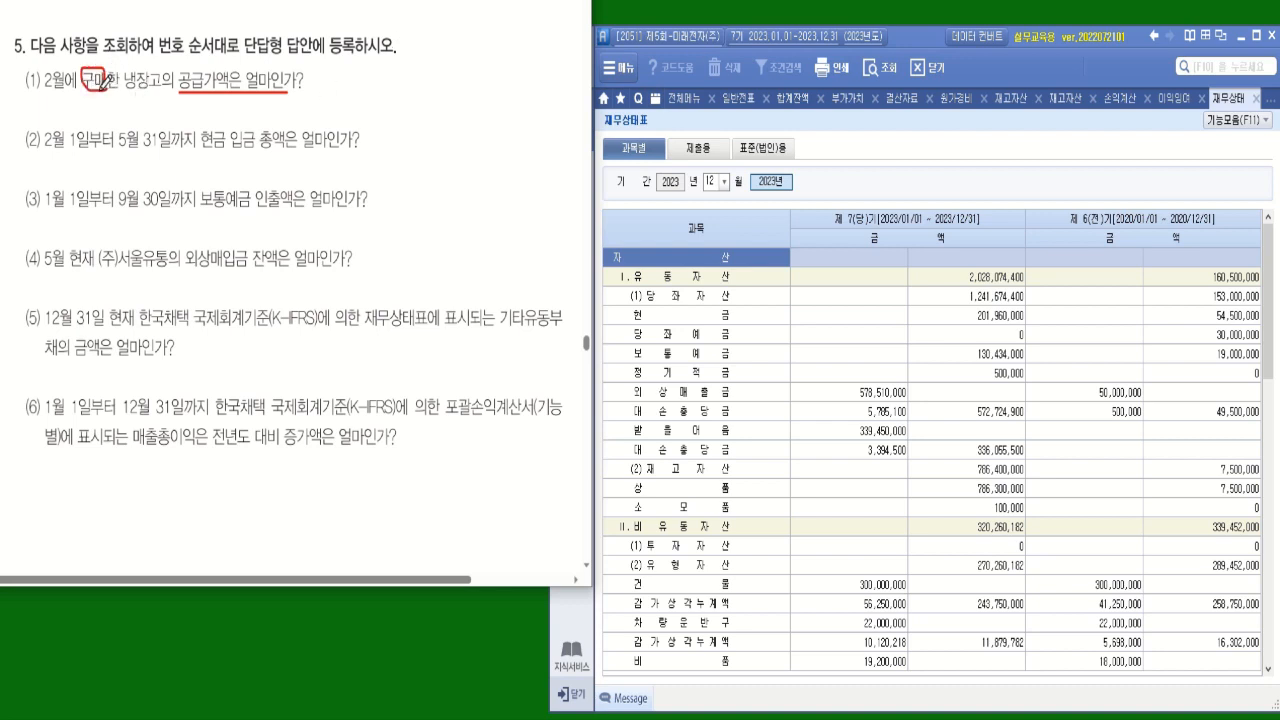
Open 구매일(월)보 in 물류관리 and query all 거래처 purchases from February 1 to February 28, 2023.
click(578, 613)
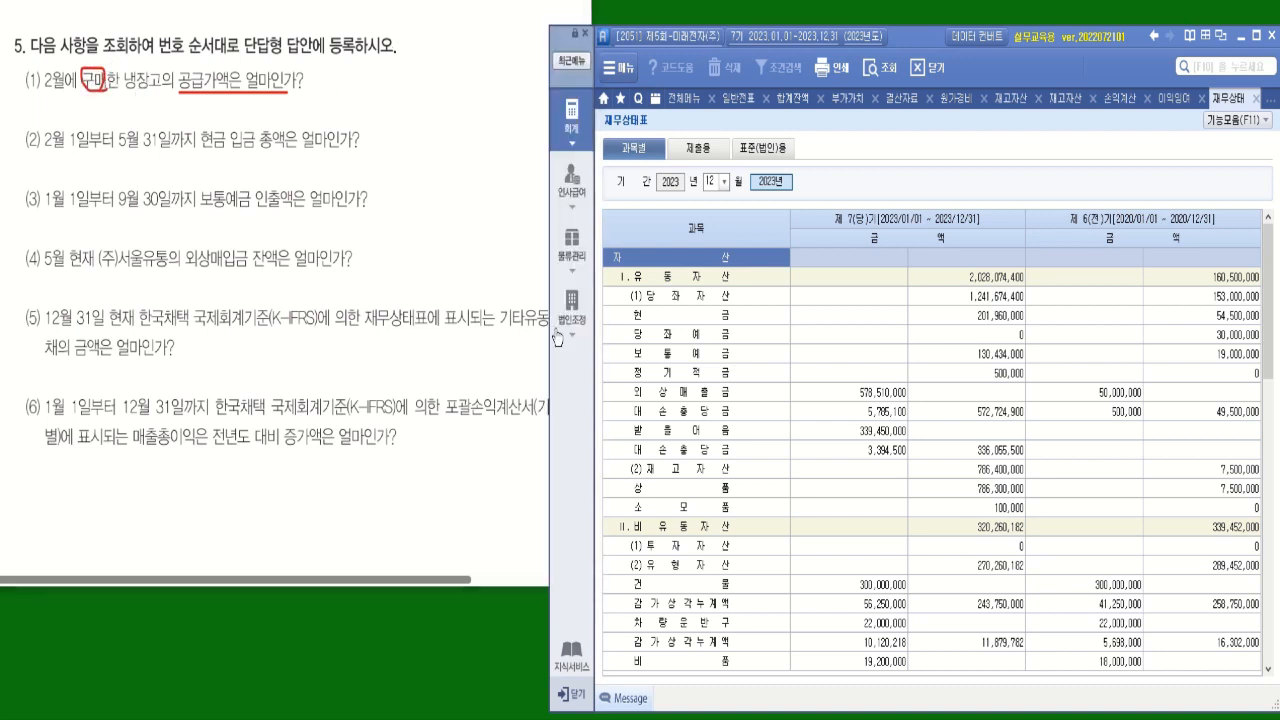
click(572, 245)
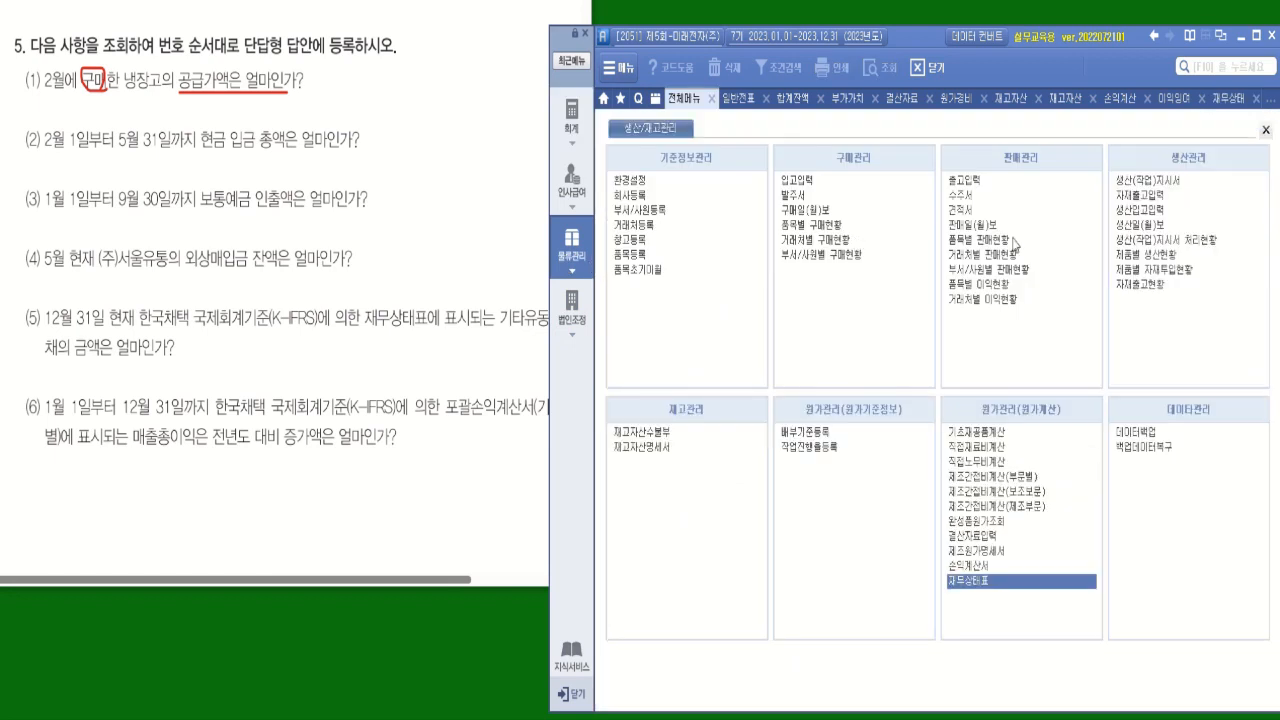
click(809, 211)
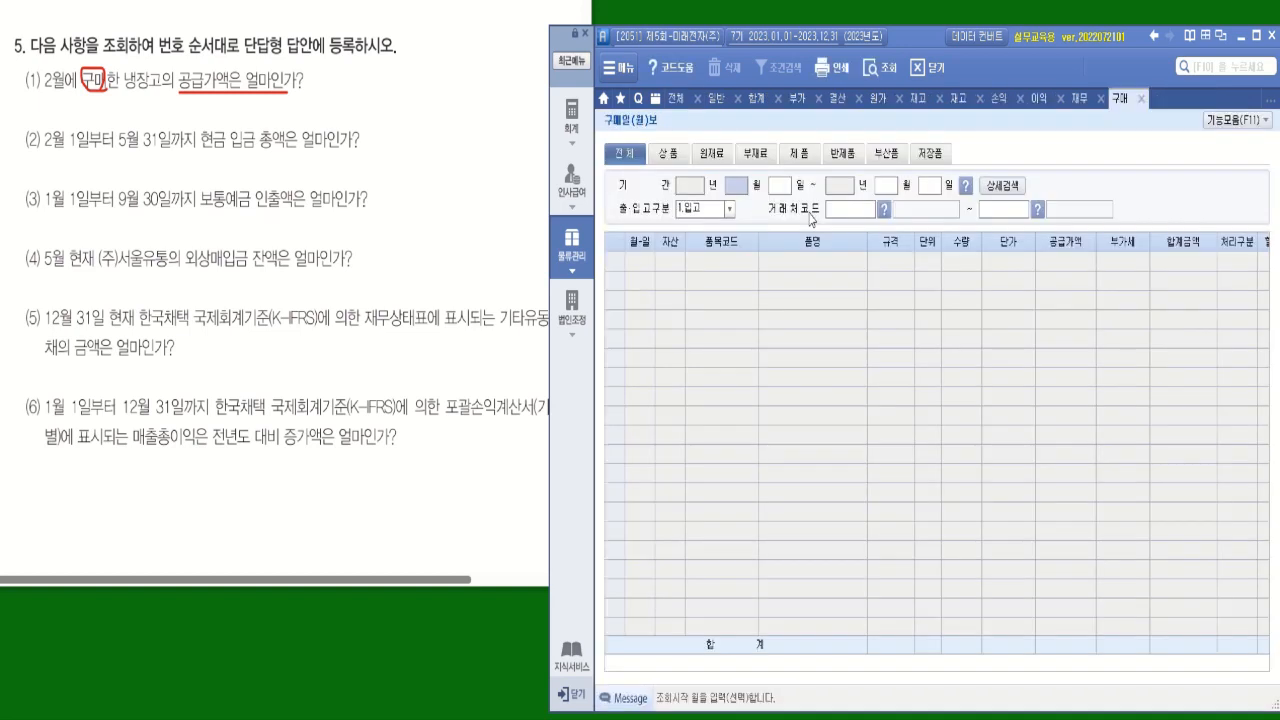
text(02)
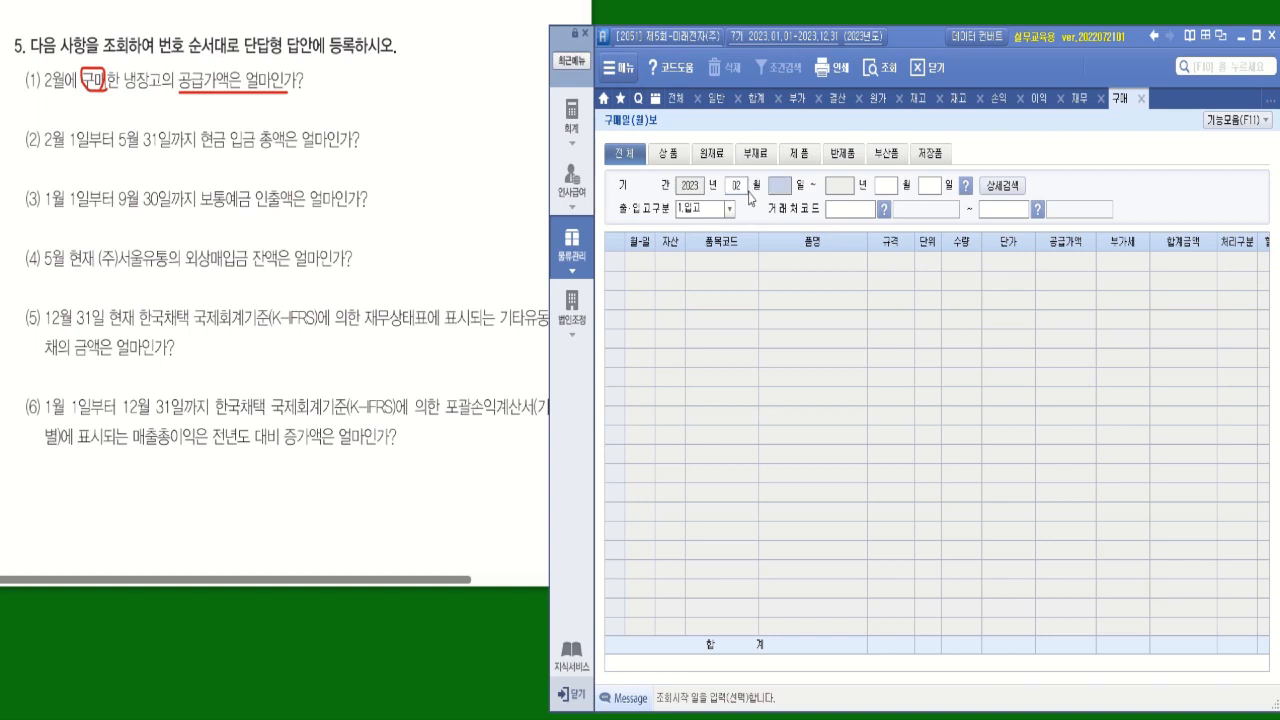
text(01)
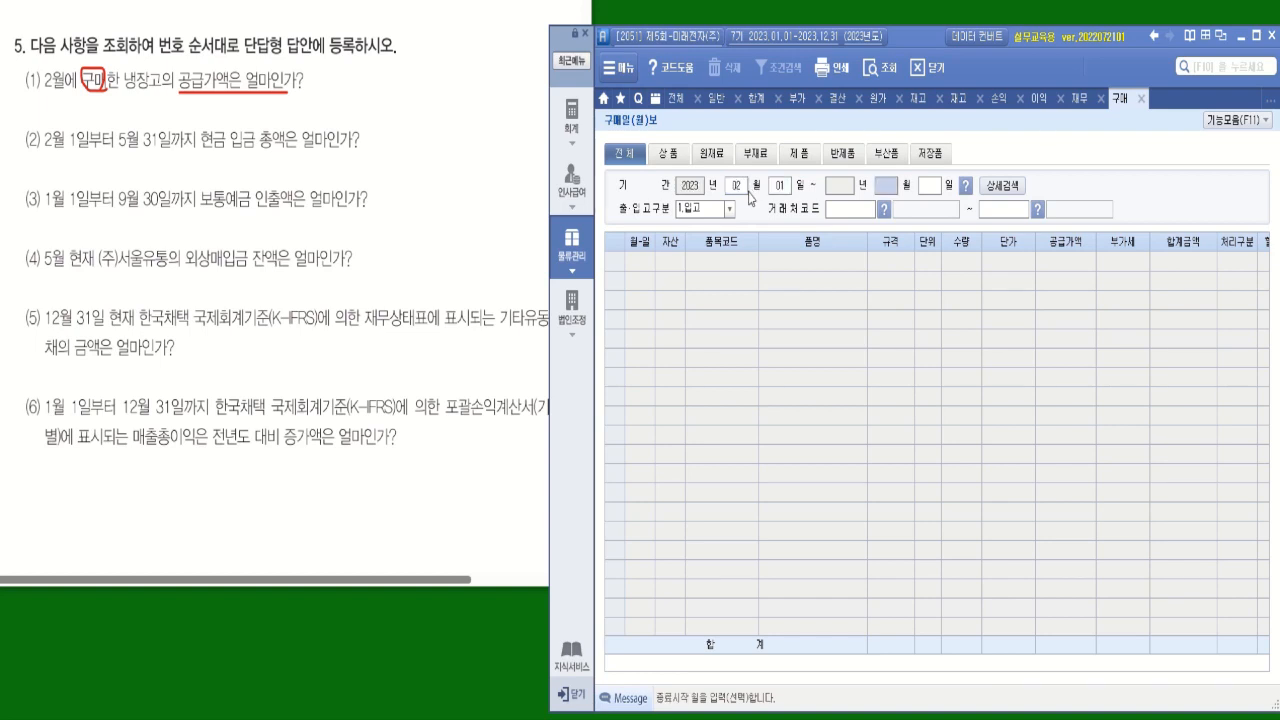
text(02)
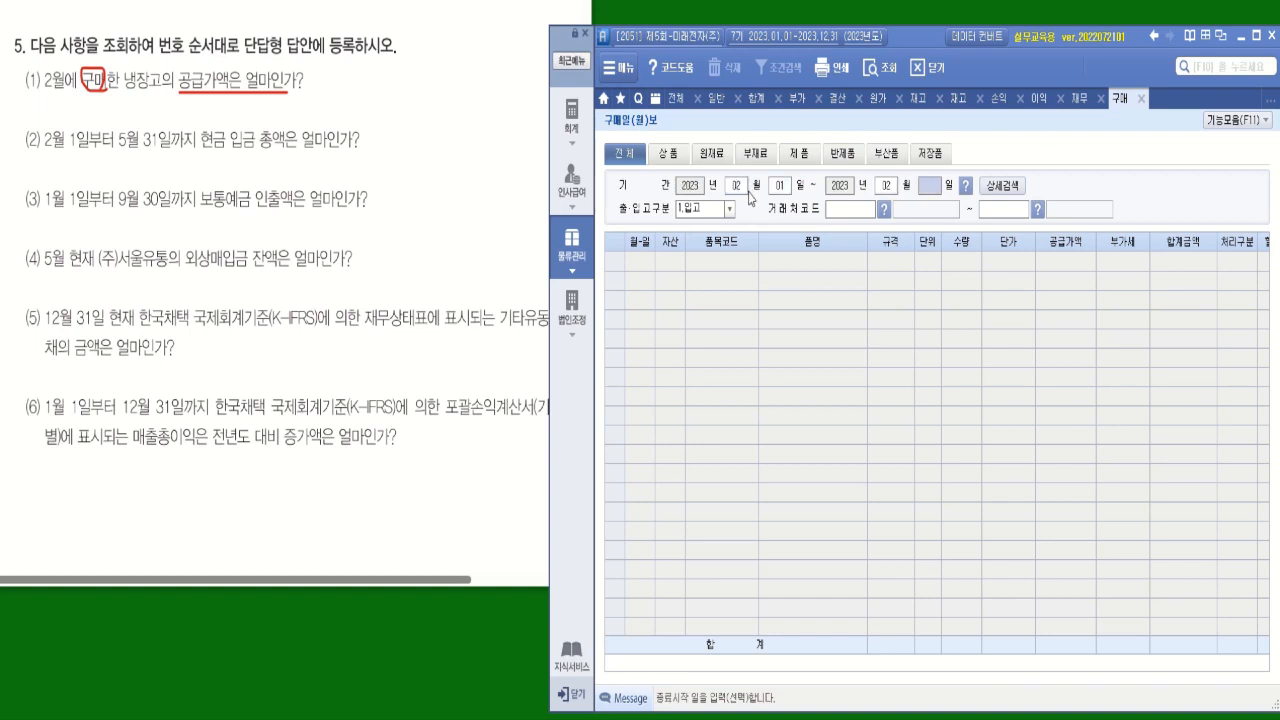
text(318)
key(Return)
key(Return)
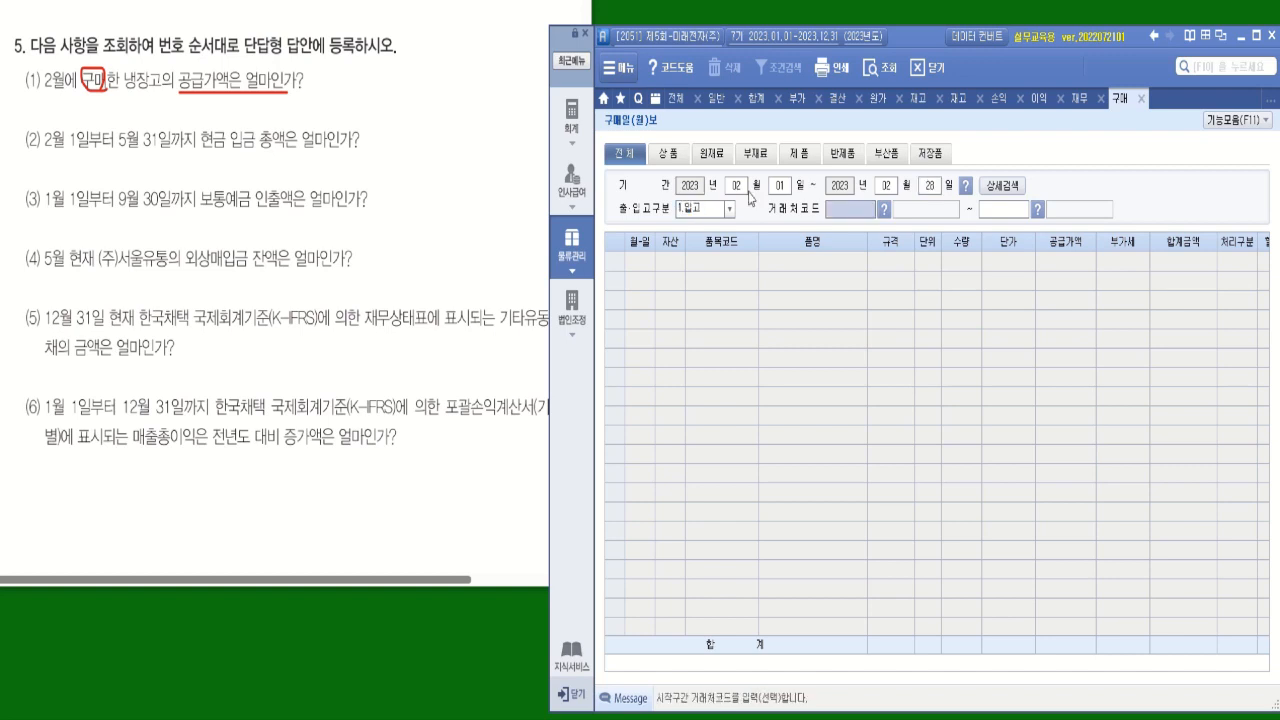
key(Return)
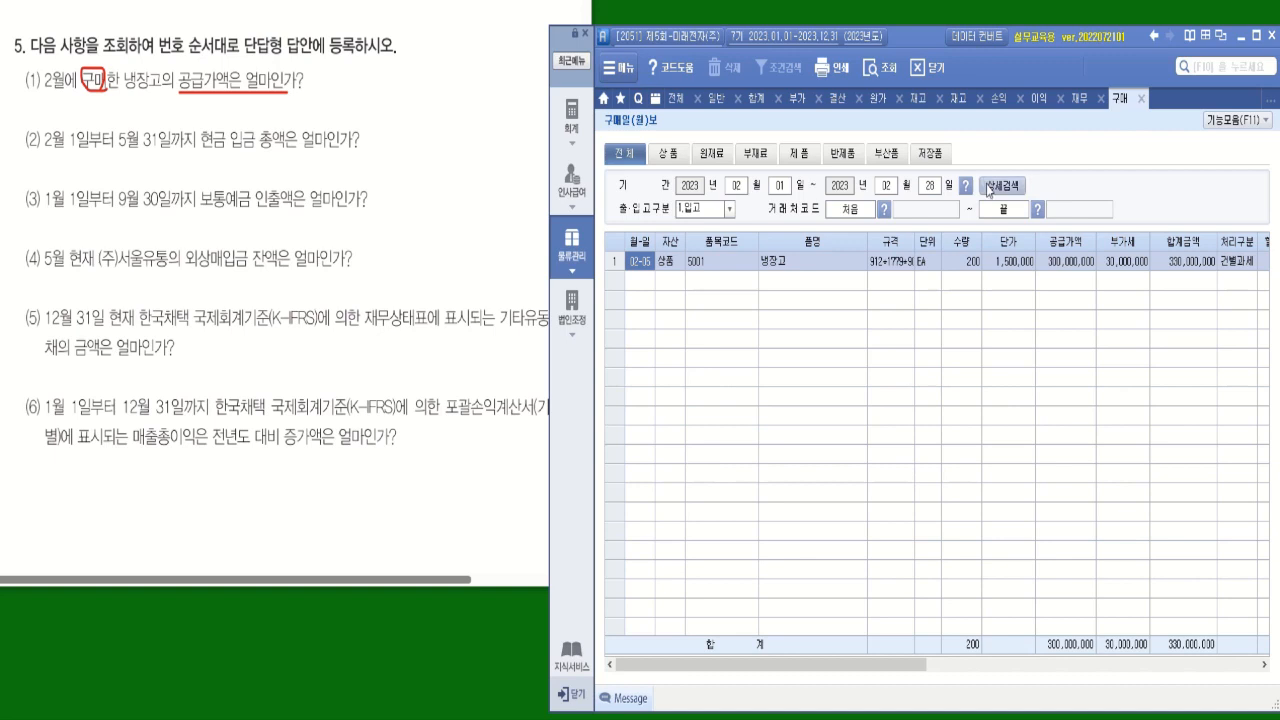
Reapply February as the query period using the period selector, rerun 구매일(월)보, and check the 냉장고 row's 공급가액.
click(965, 186)
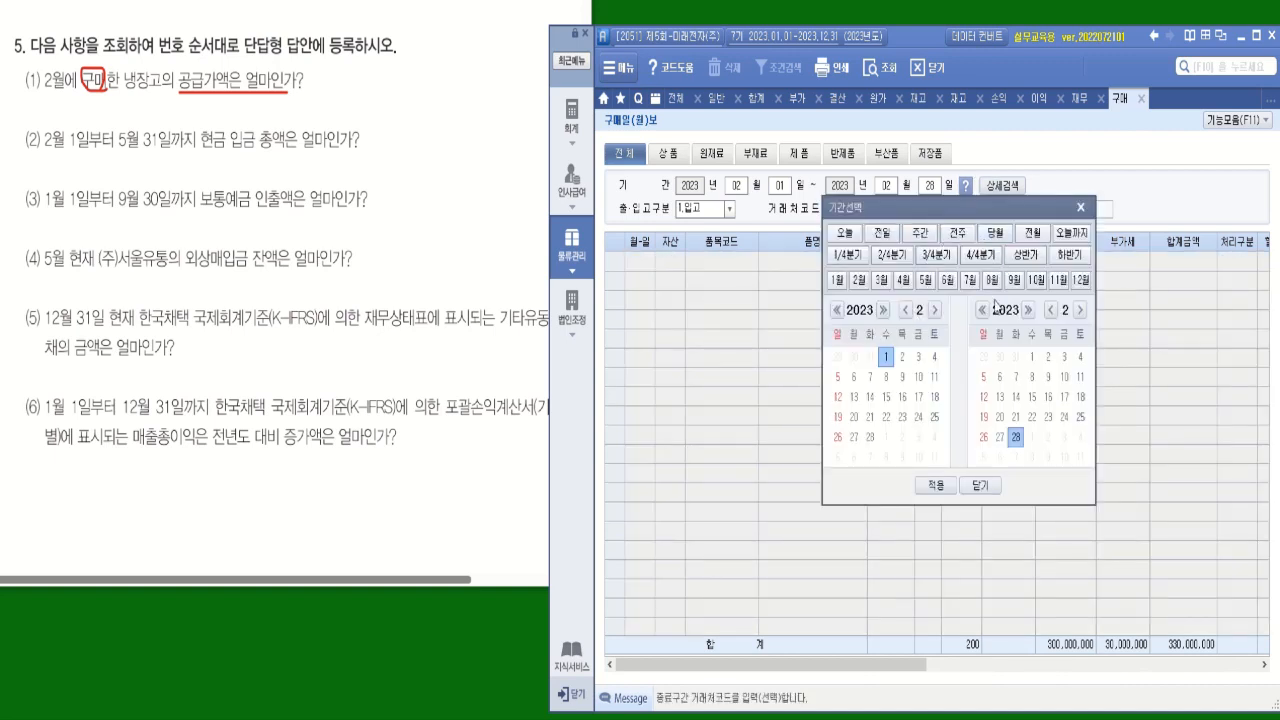
click(858, 280)
click(1081, 207)
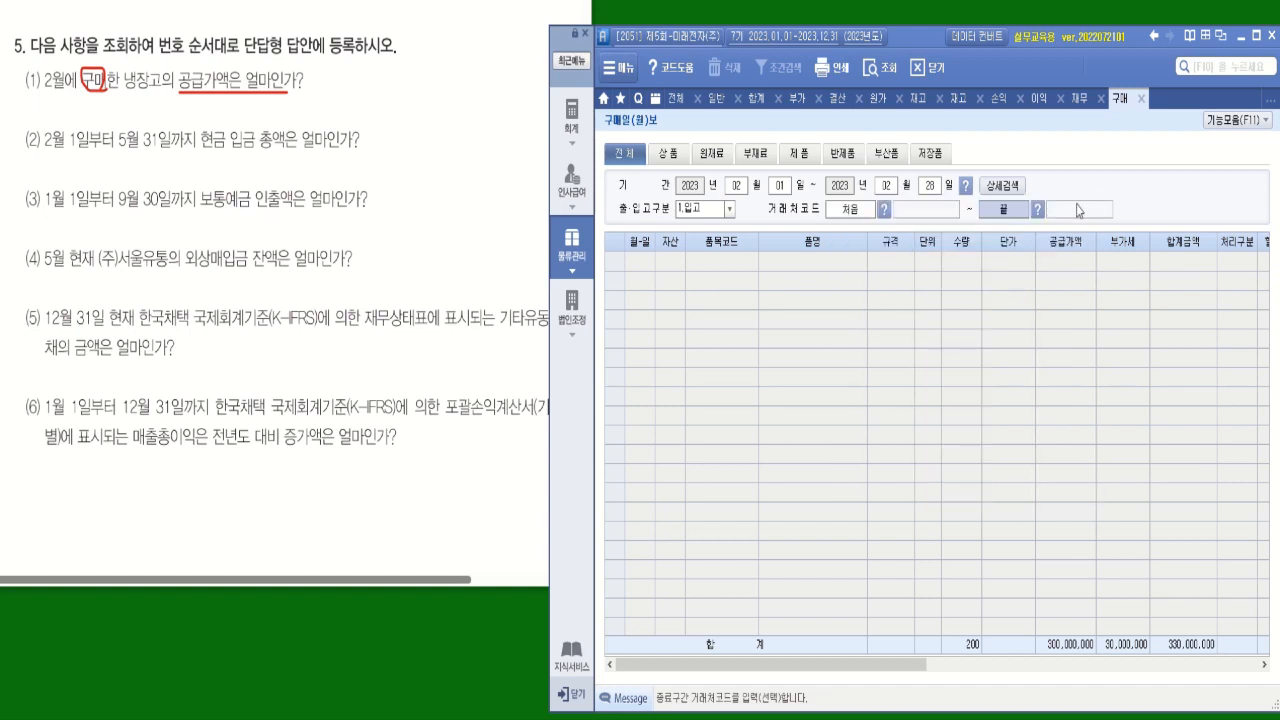
click(965, 186)
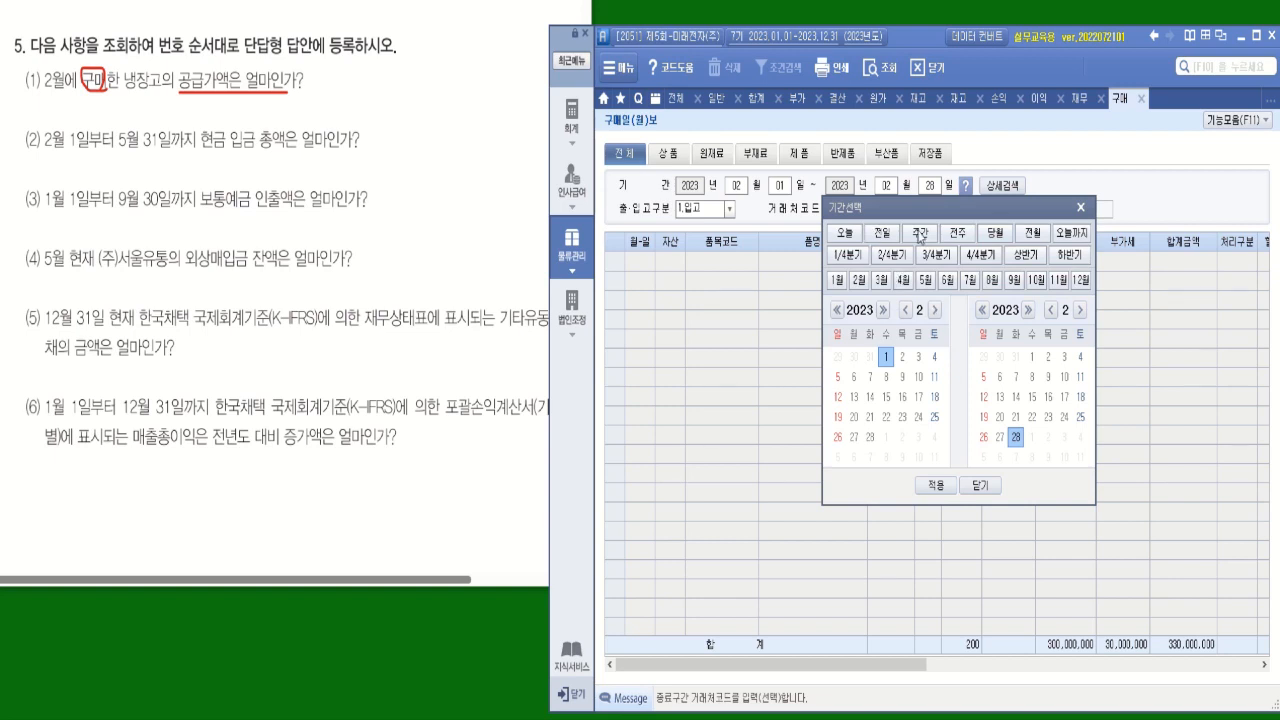
click(943, 489)
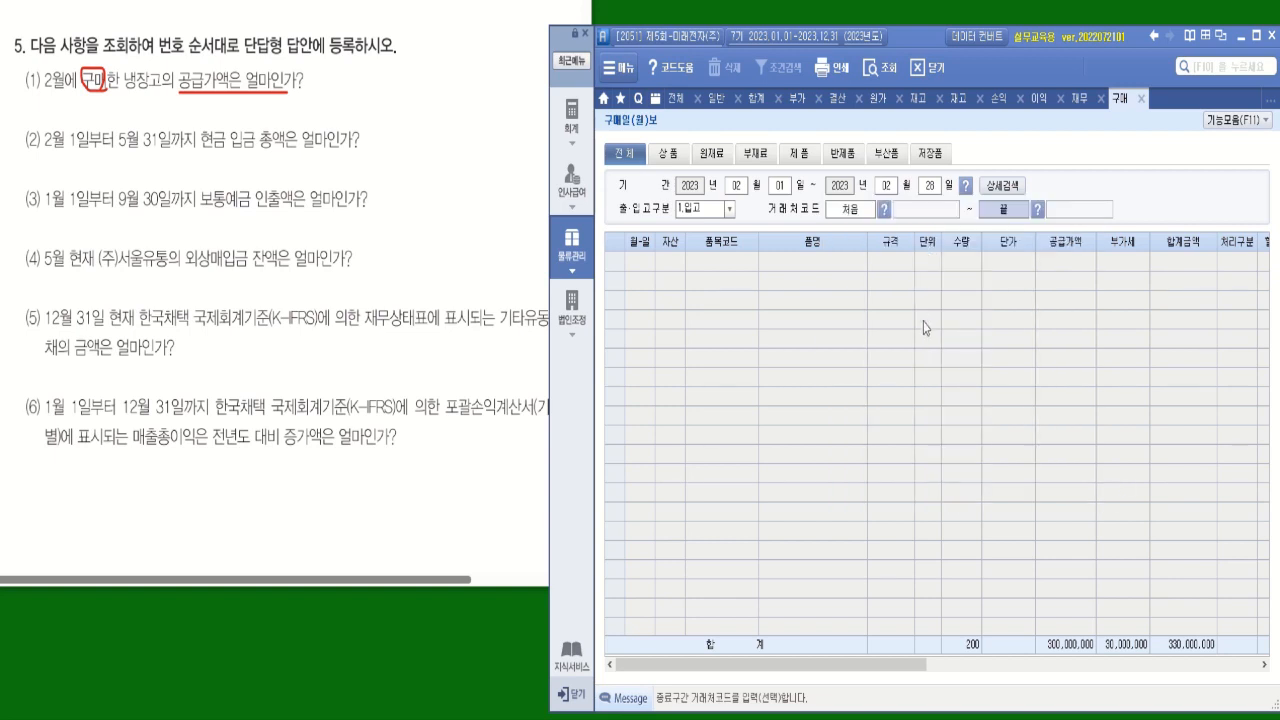
key(Return)
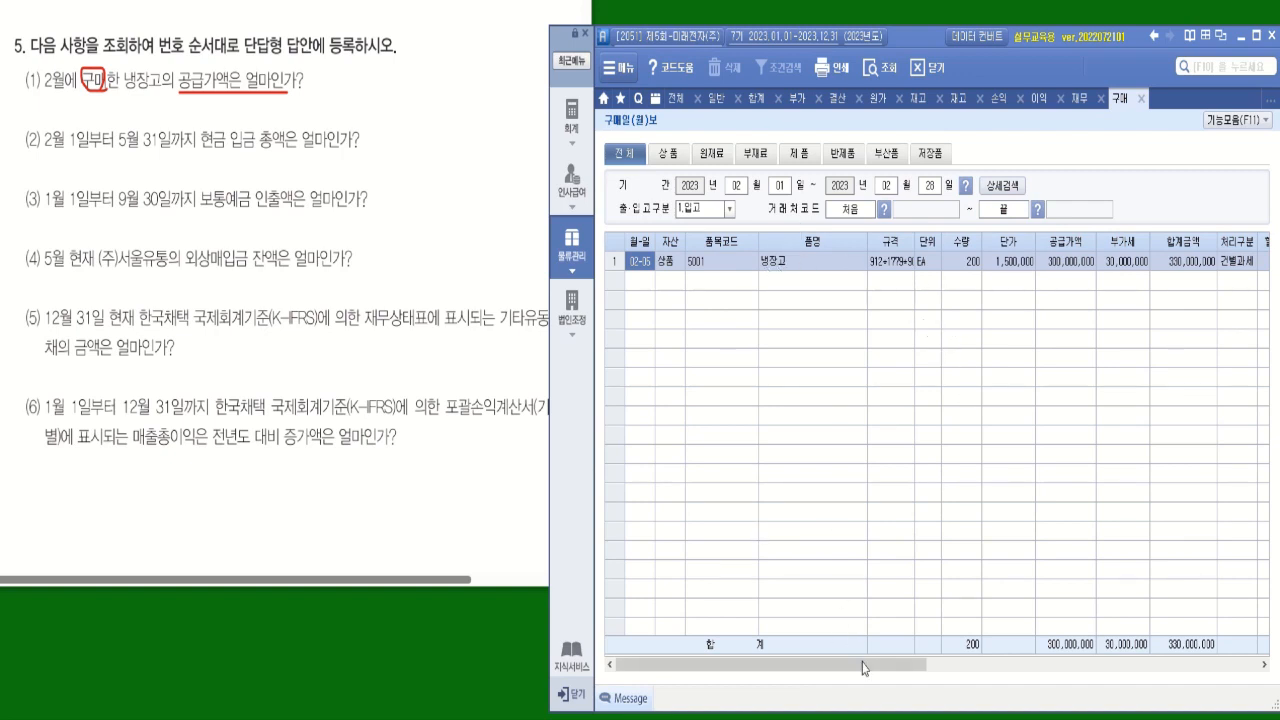
drag(866, 669, 902, 669)
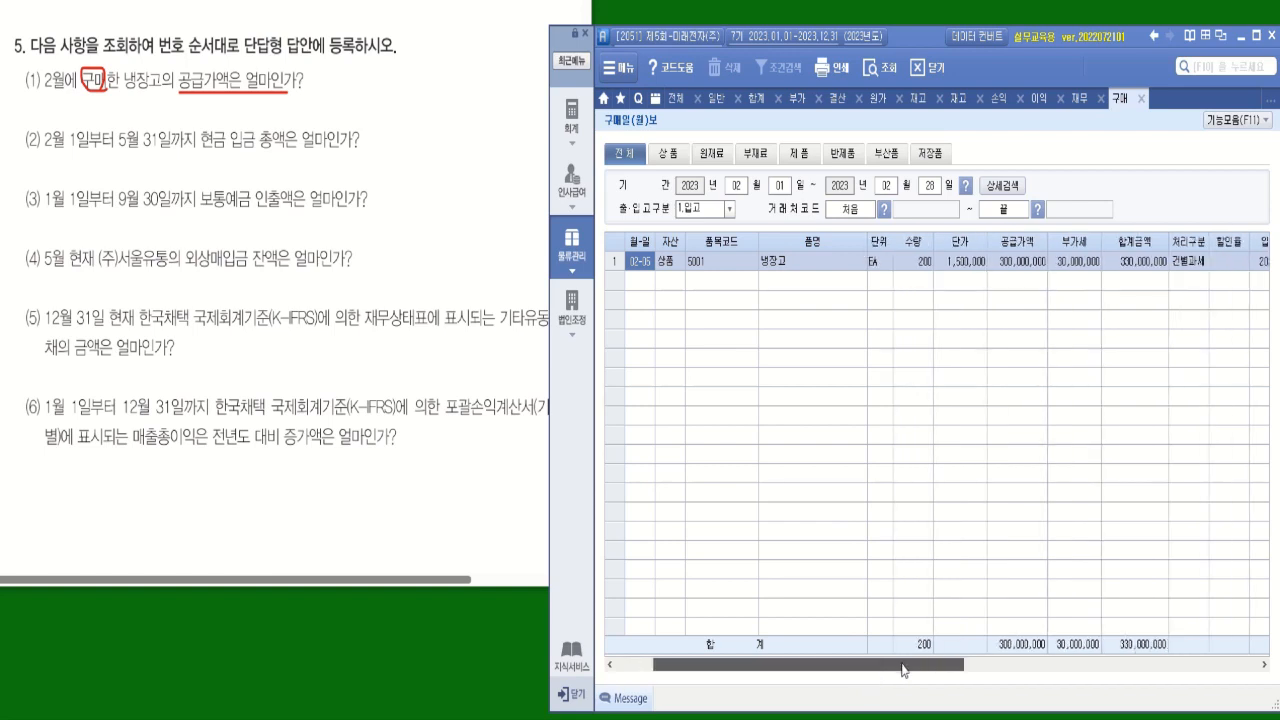
click(1023, 264)
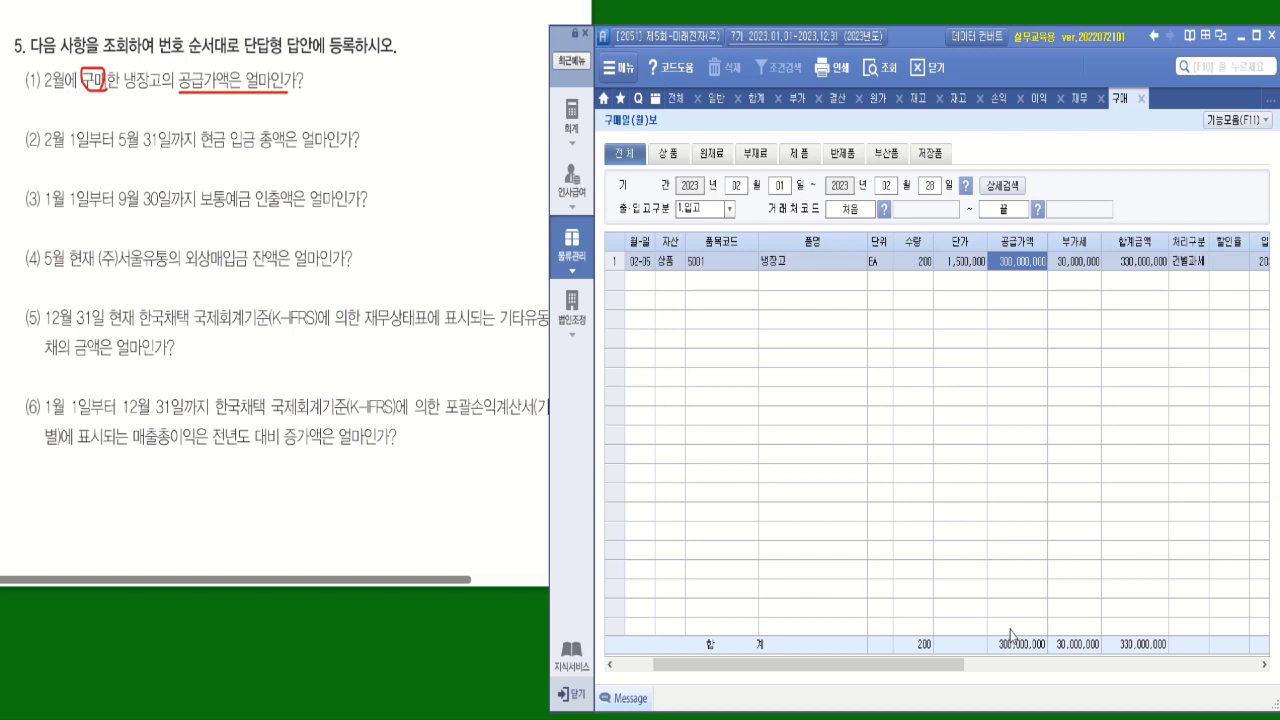
Circle 현금 입금 총액 in question (2) and query the 월계표 for February through May 2023.
mouse_move(297, 152)
mouse_down()
mouse_move(217, 150)
mouse_move(245, 118)
mouse_move(282, 120)
mouse_move(296, 152)
mouse_up()
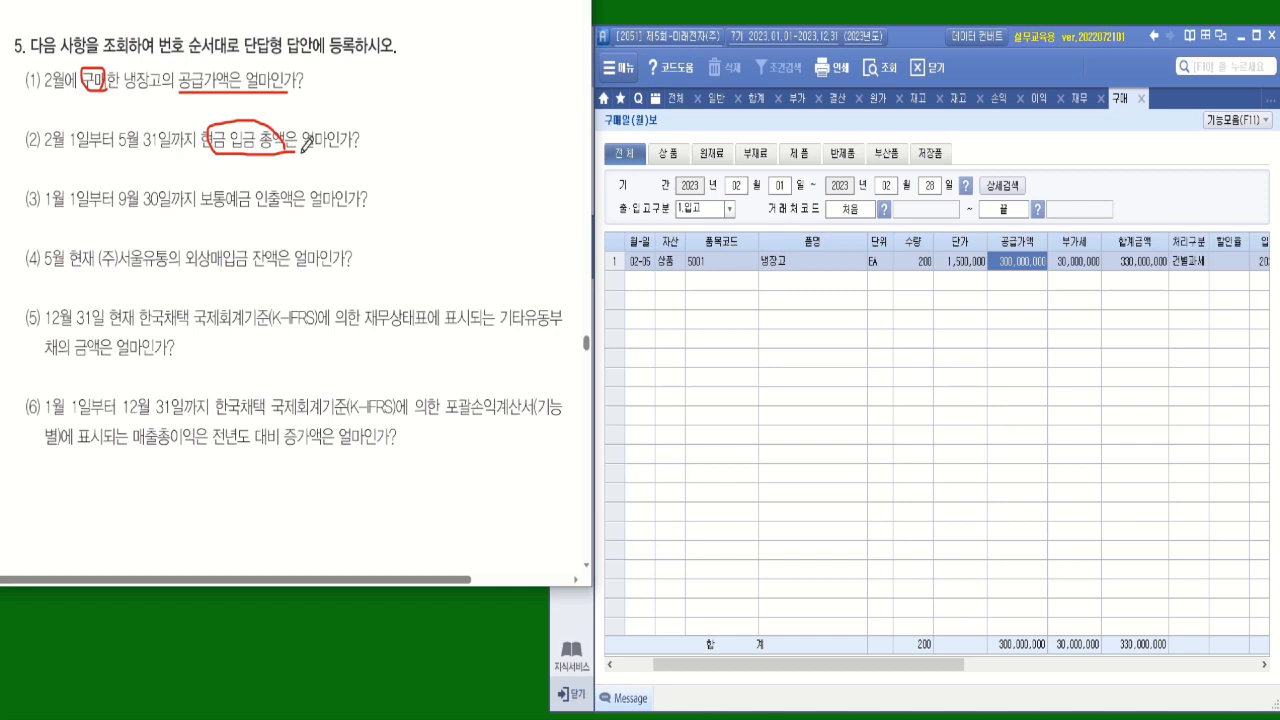
click(685, 104)
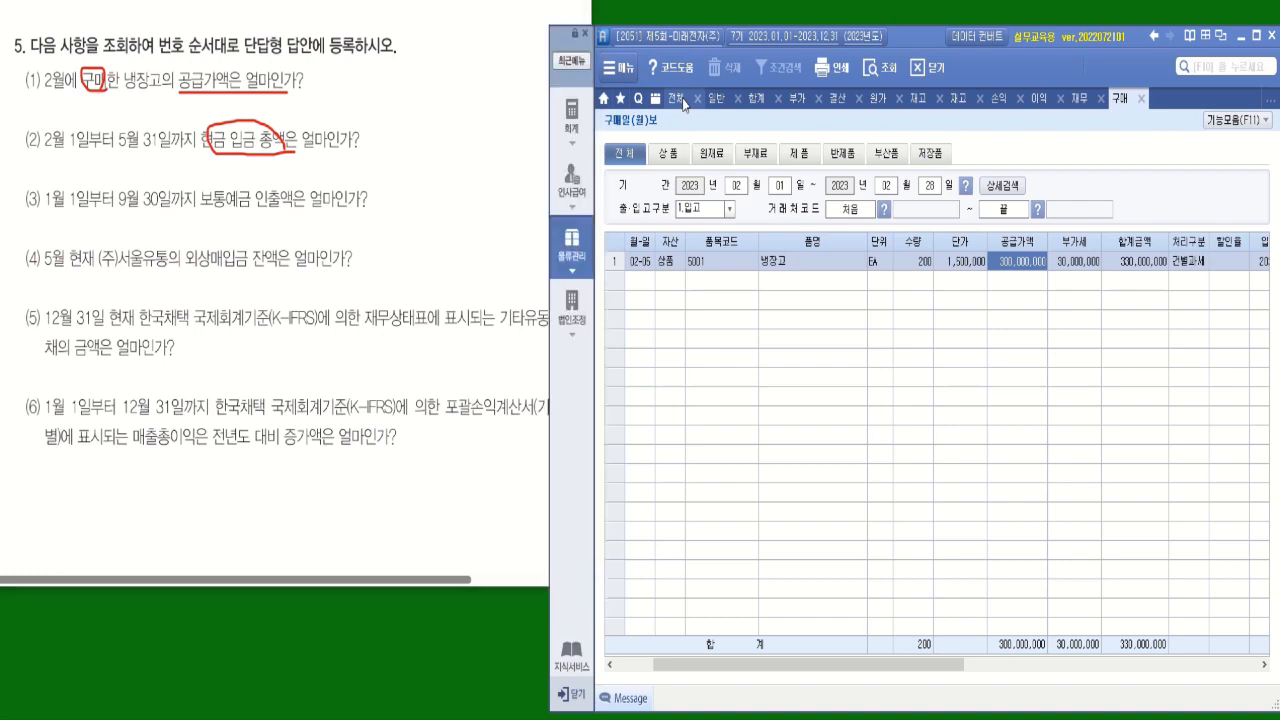
click(571, 115)
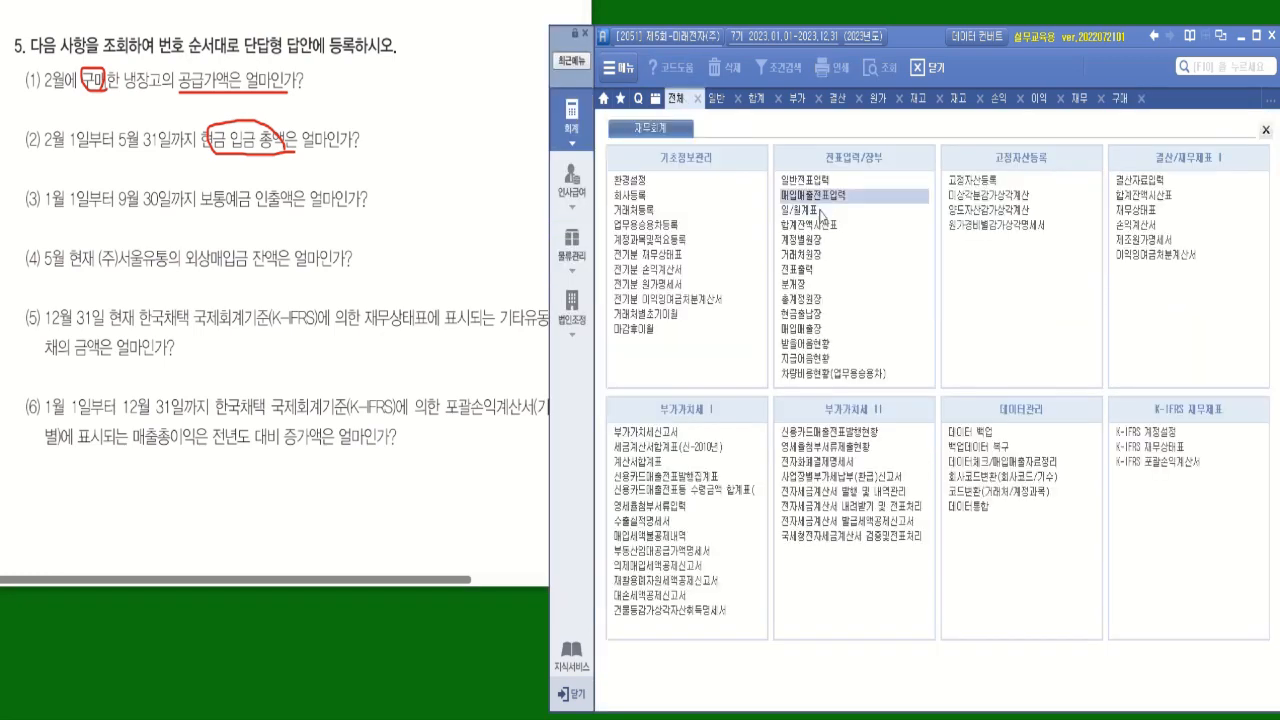
click(806, 211)
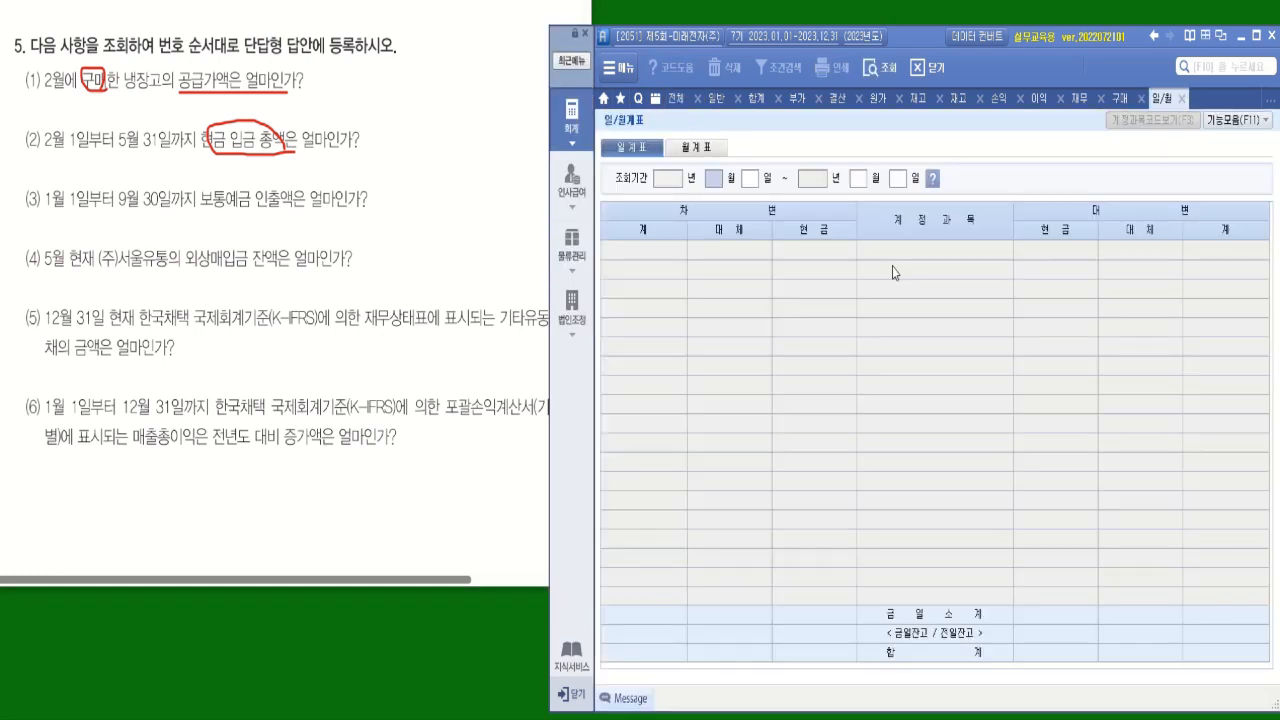
click(710, 148)
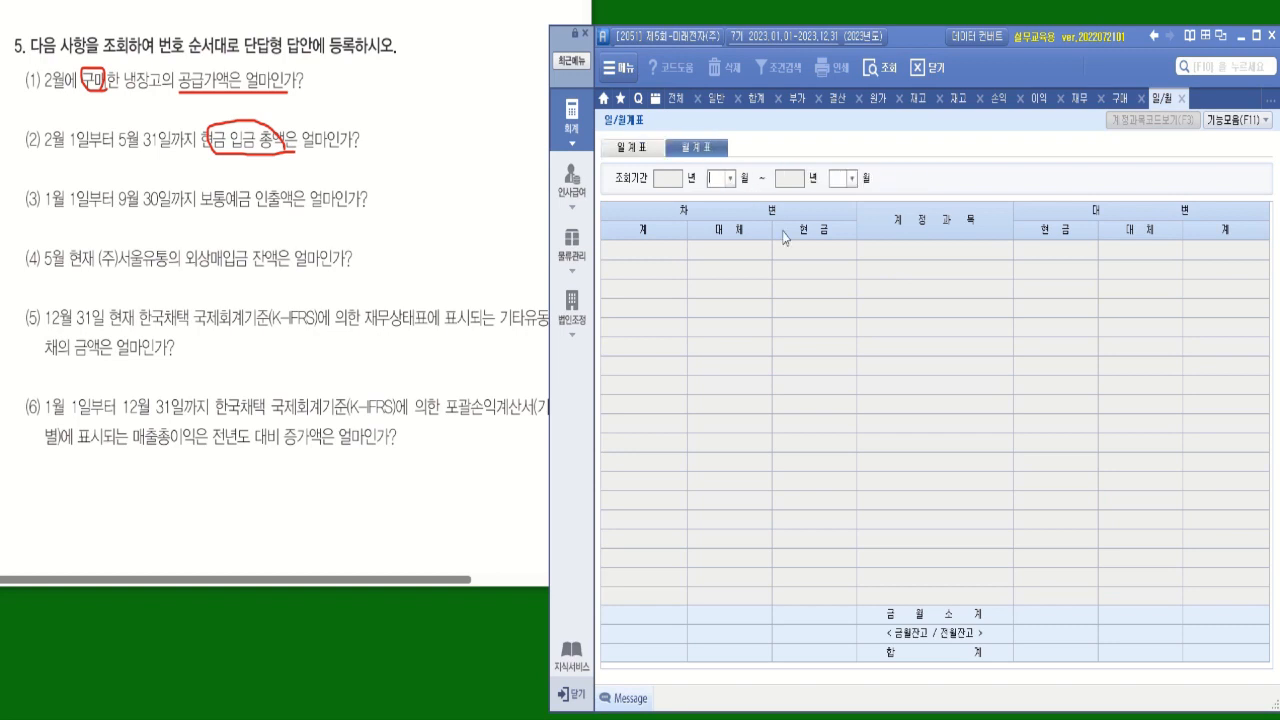
click(730, 179)
click(722, 208)
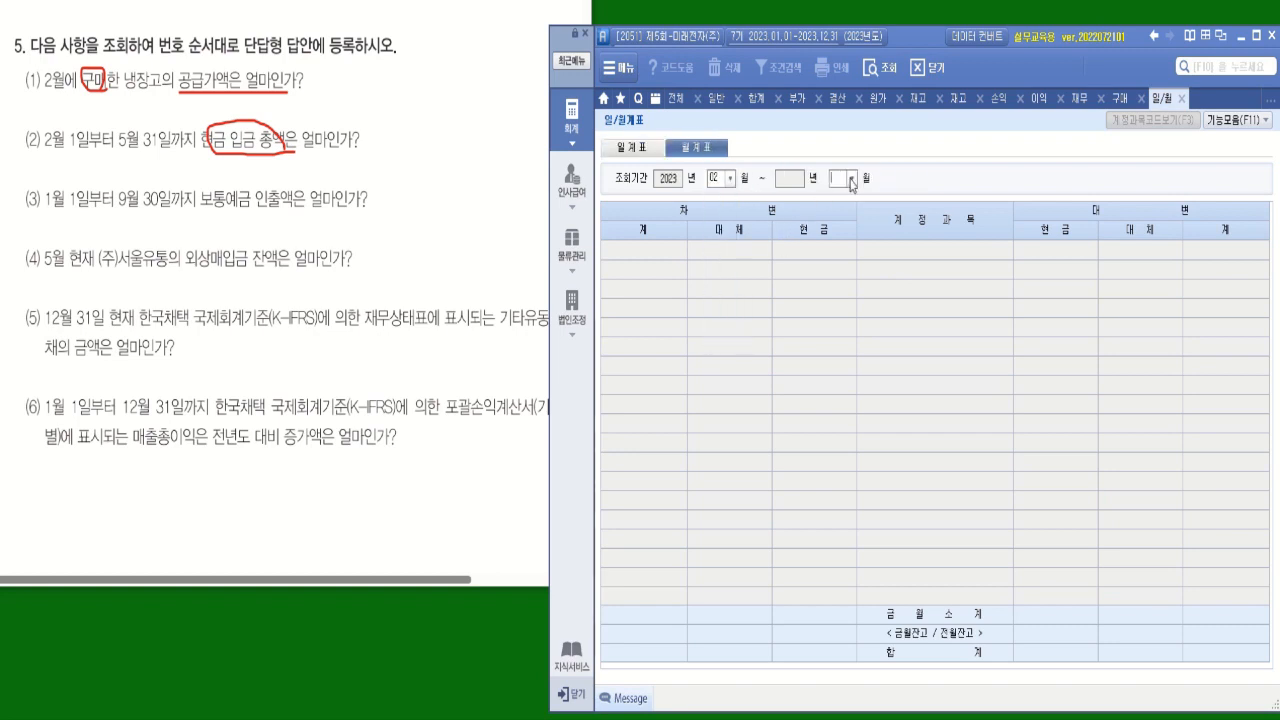
click(851, 179)
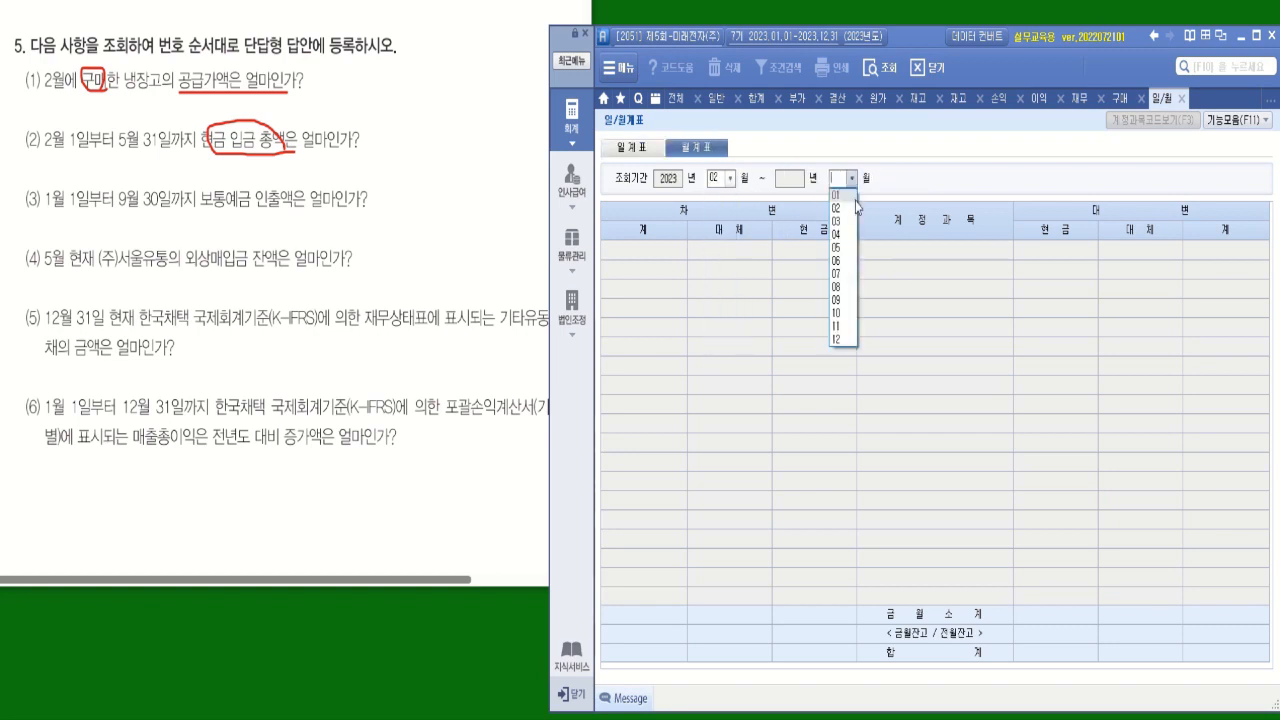
click(837, 248)
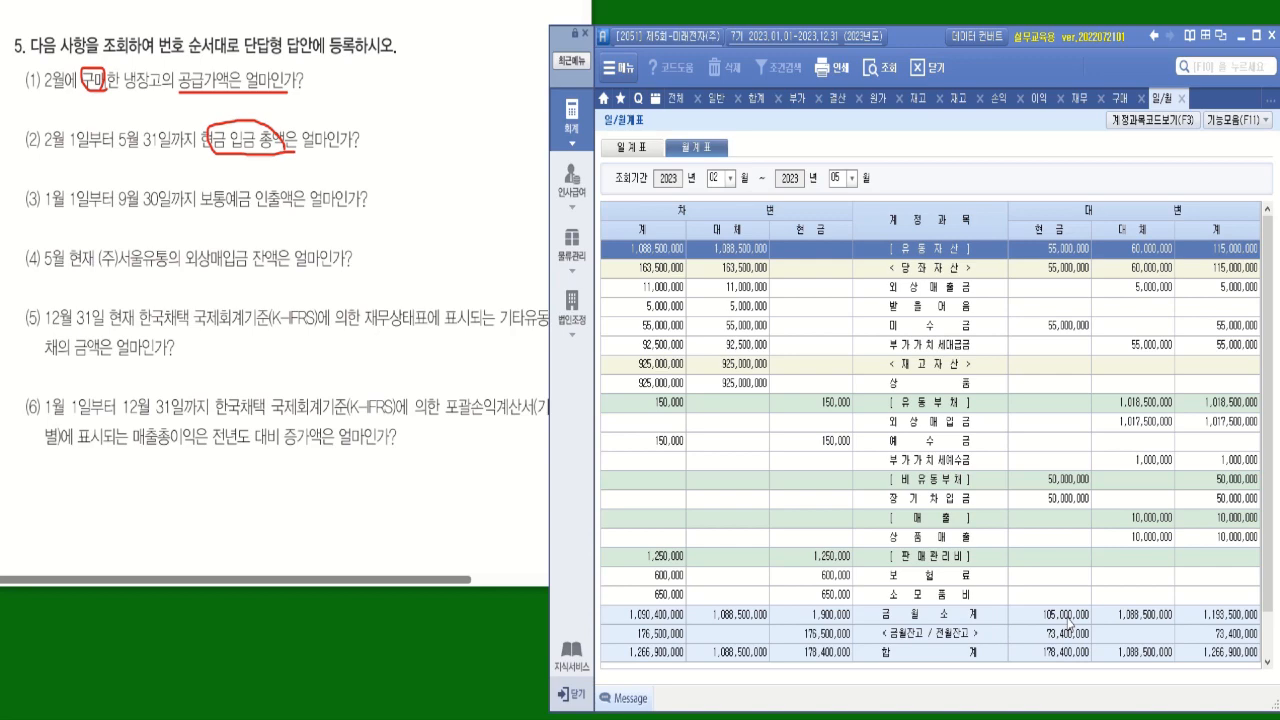
Open 현금출납장 and query it from February 1 to May 31, 2023, using the period selector for the end date.
click(676, 98)
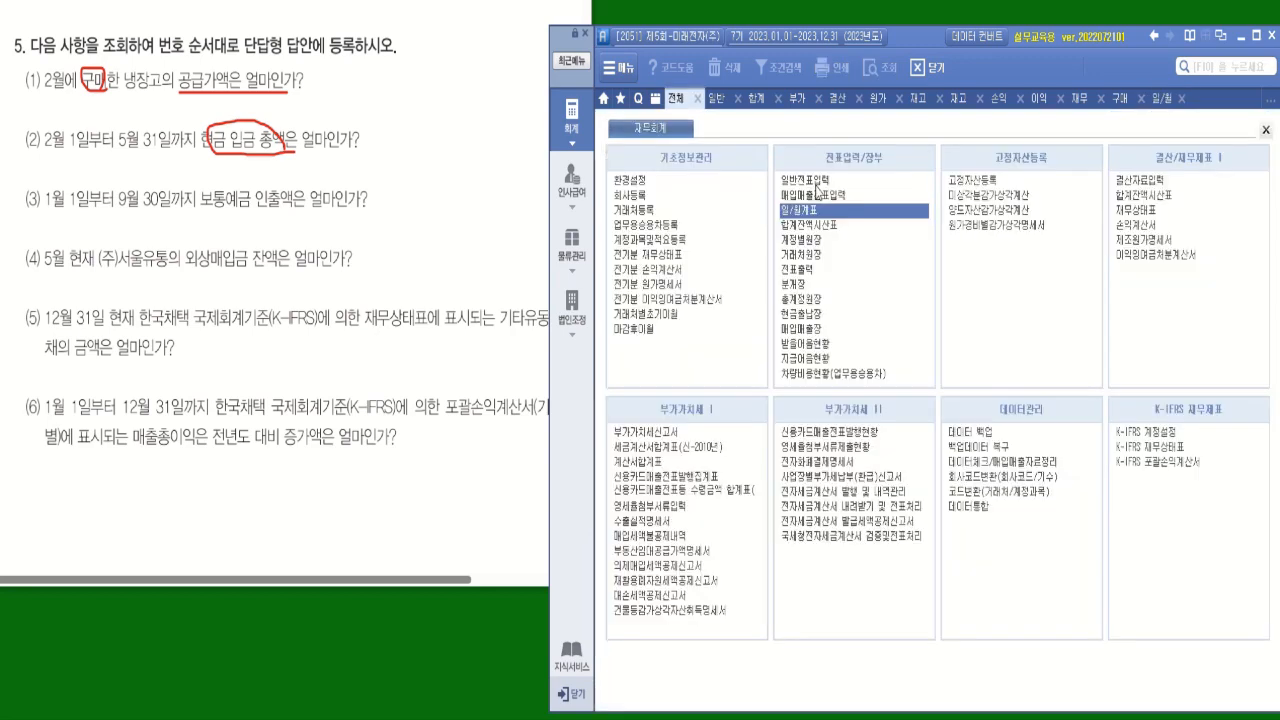
click(805, 314)
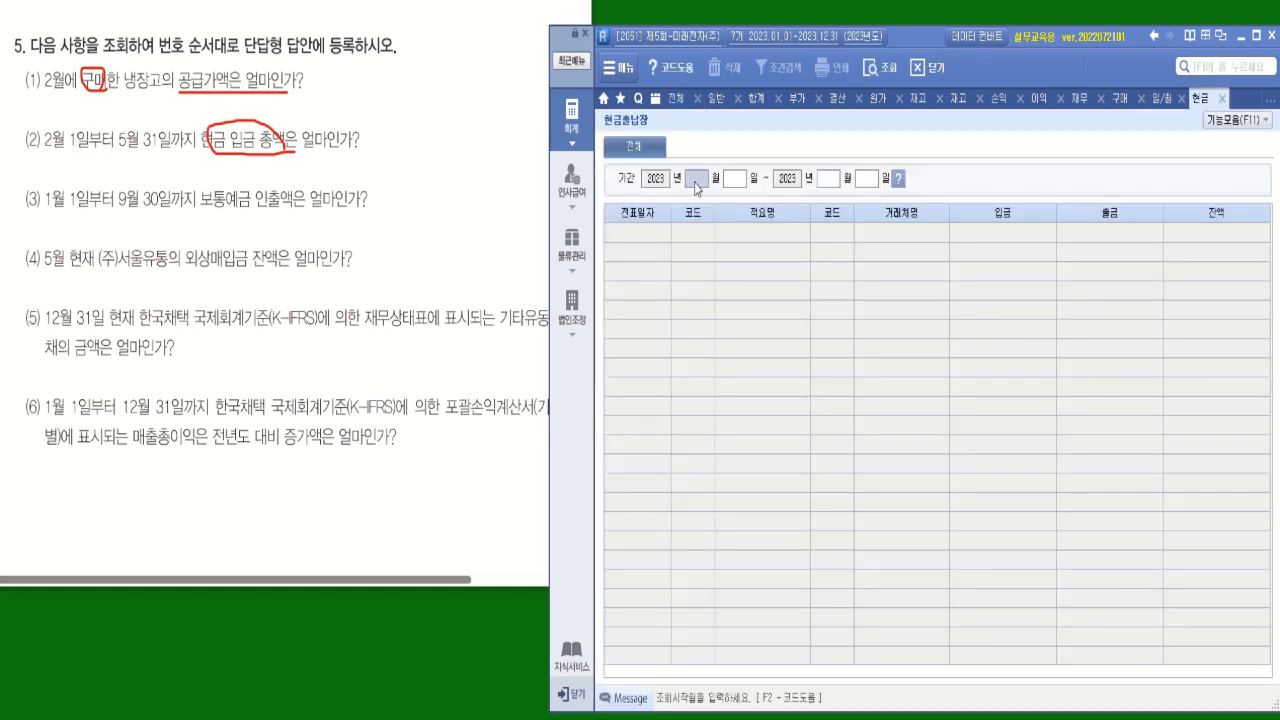
text(0201)
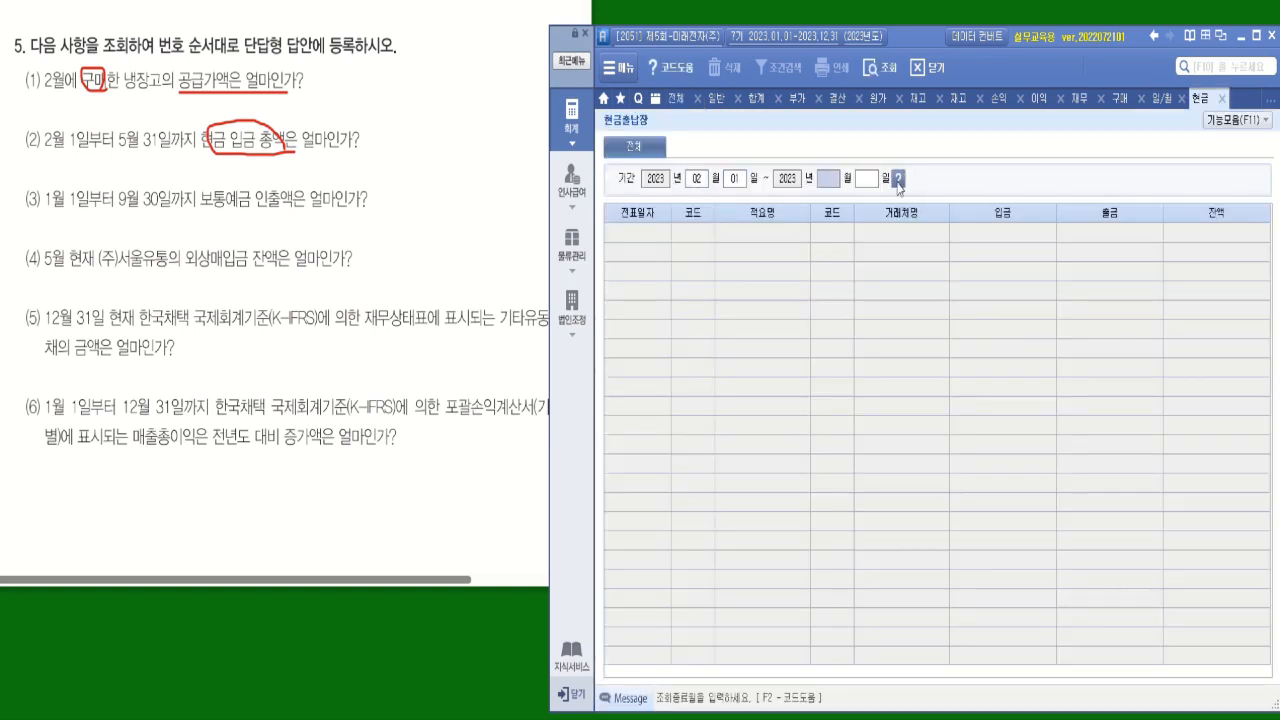
click(898, 180)
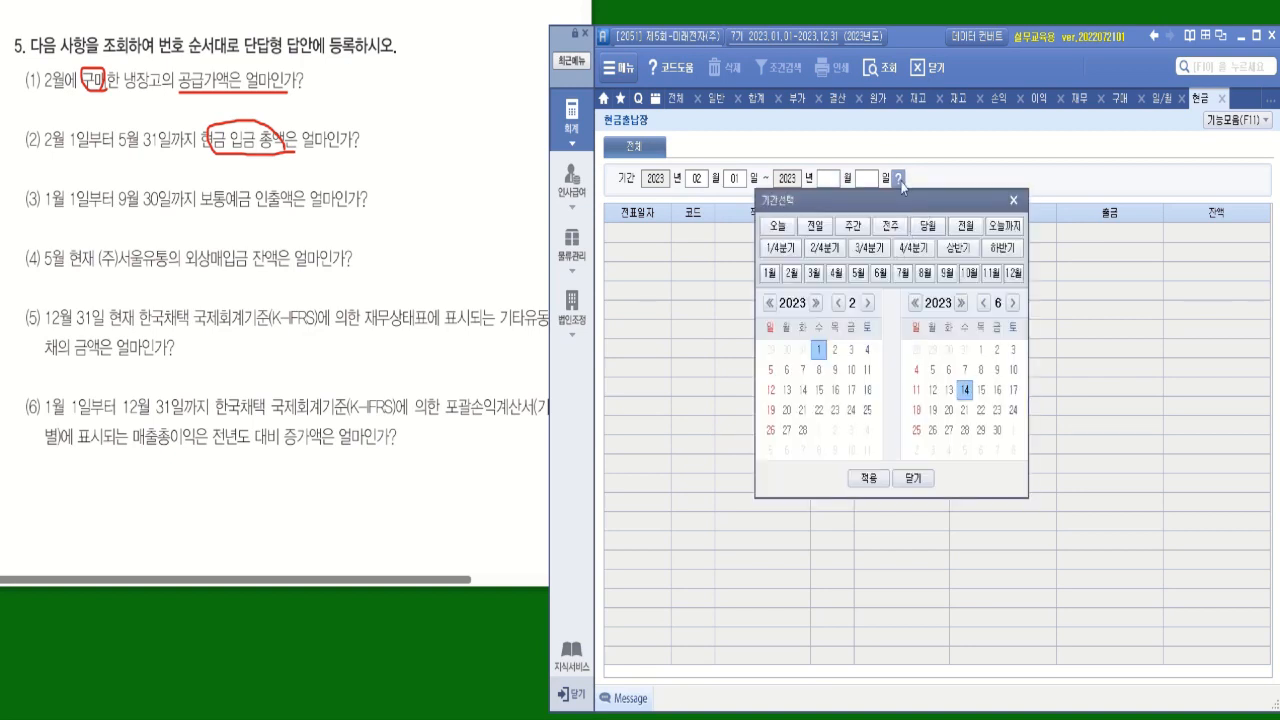
click(813, 273)
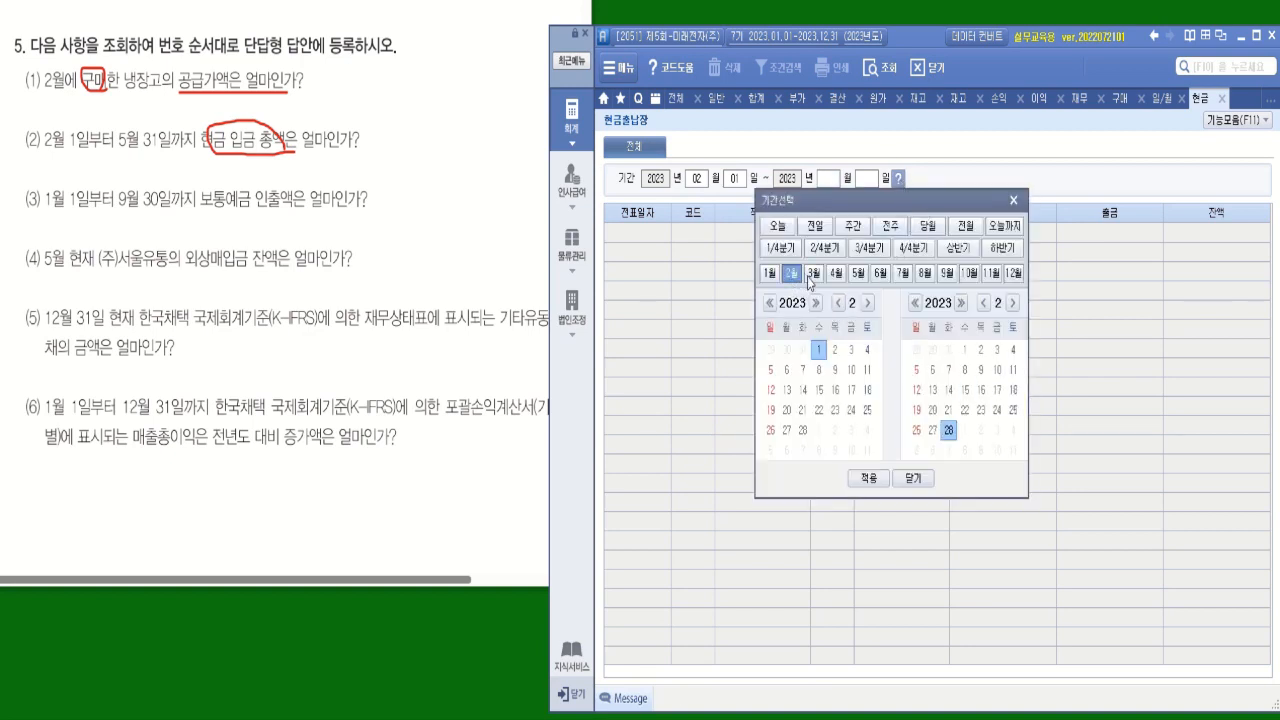
click(836, 273)
click(858, 273)
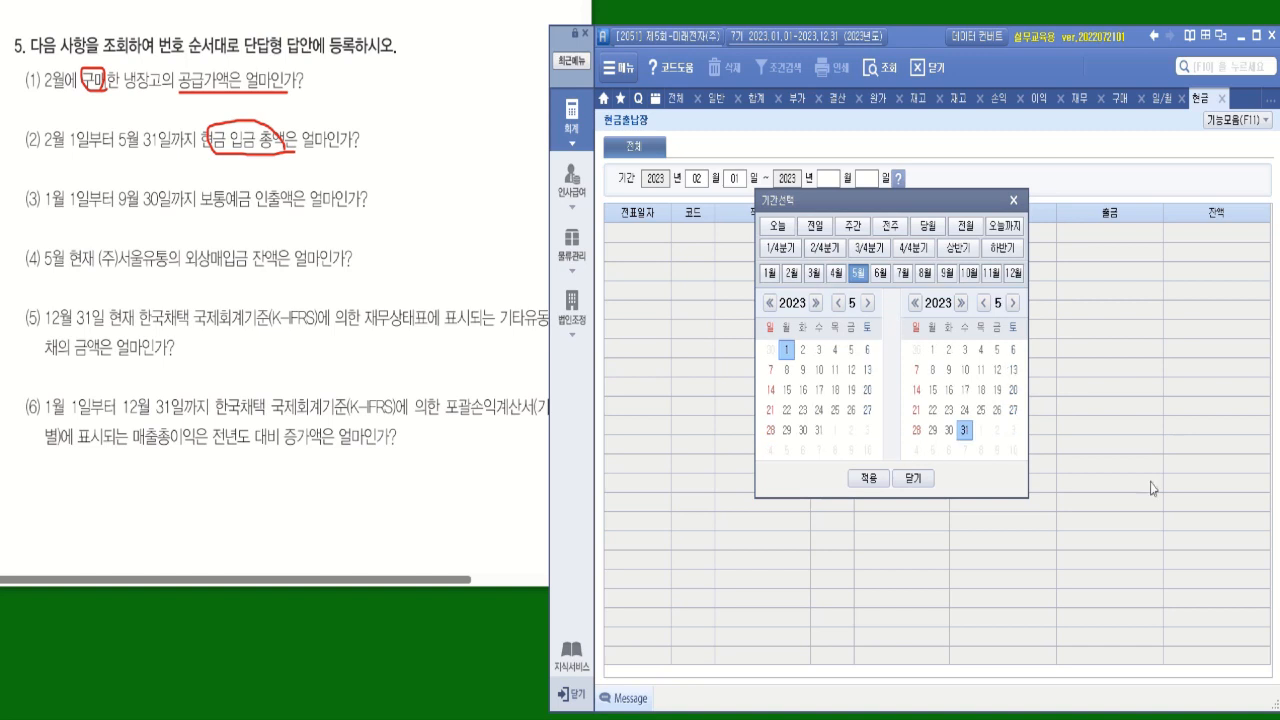
click(791, 273)
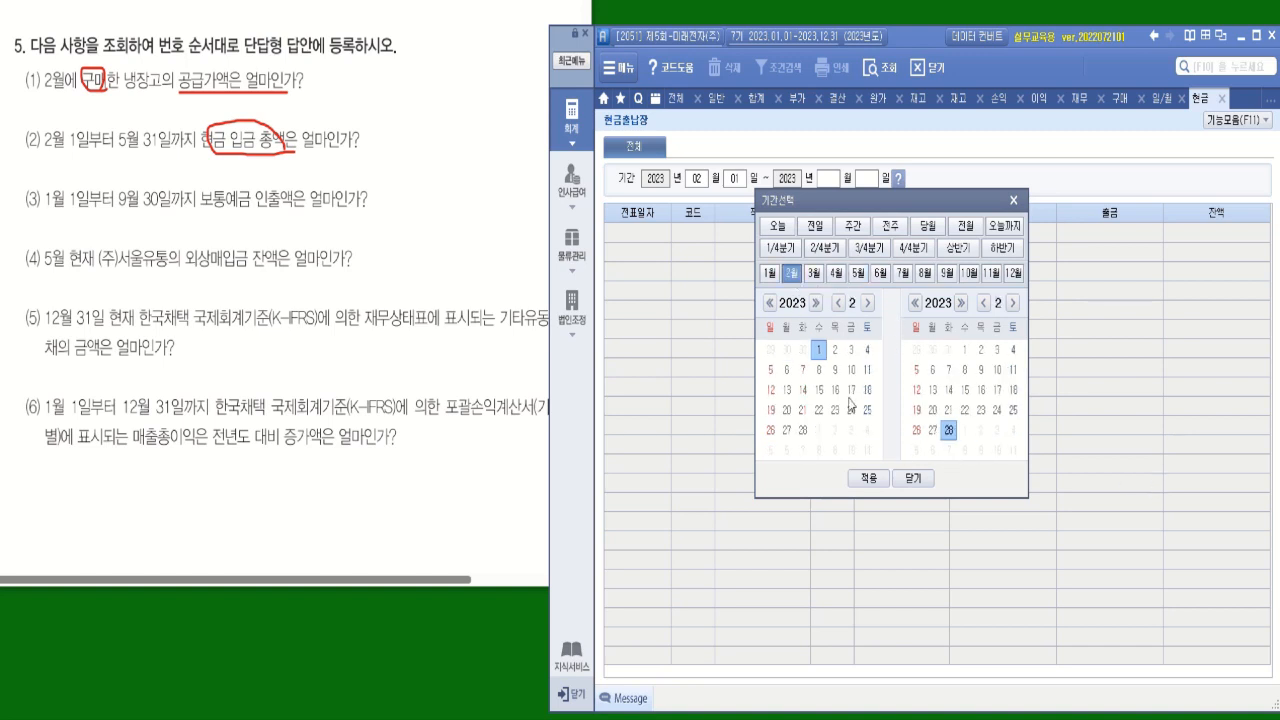
click(1013, 303)
click(1013, 303)
click(1013, 303)
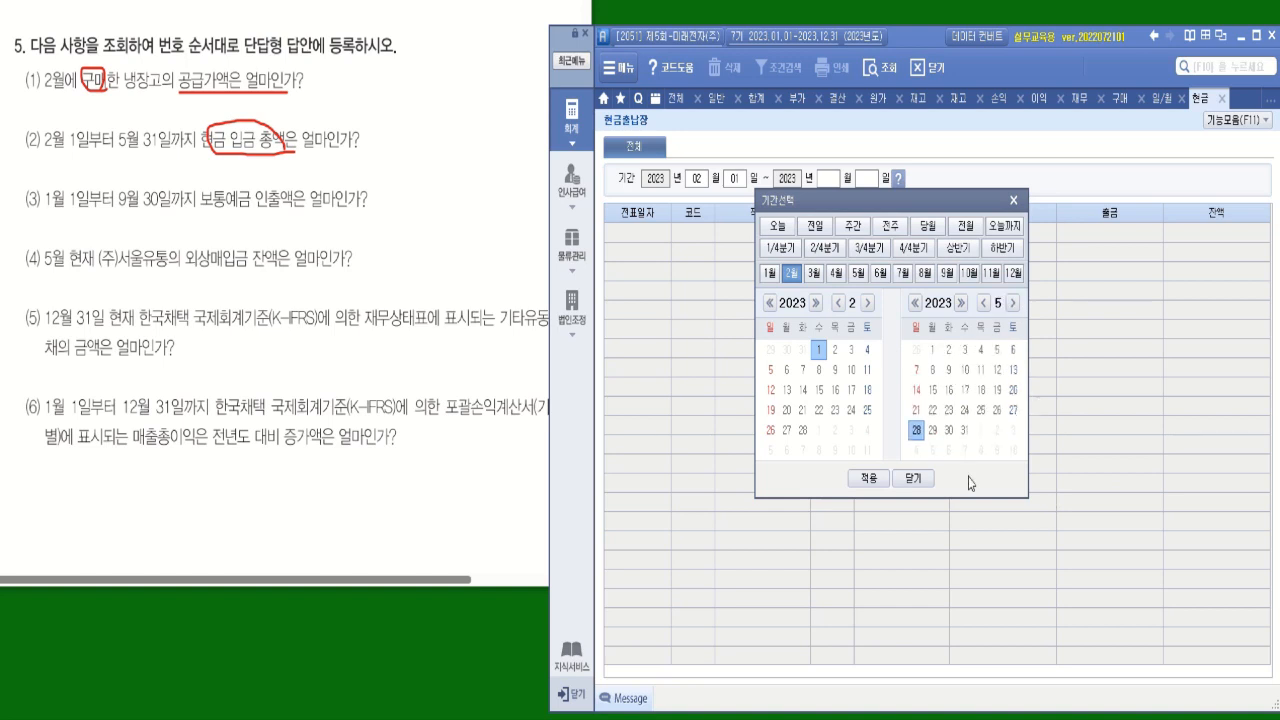
click(964, 430)
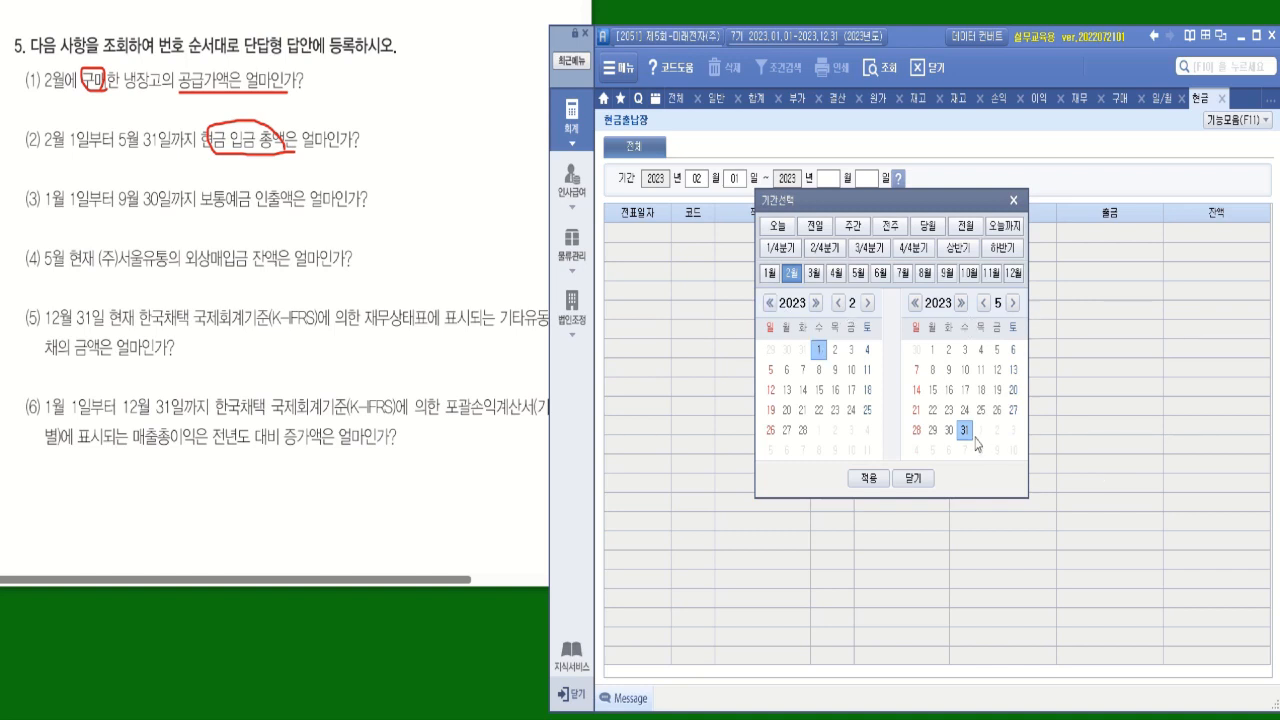
click(868, 478)
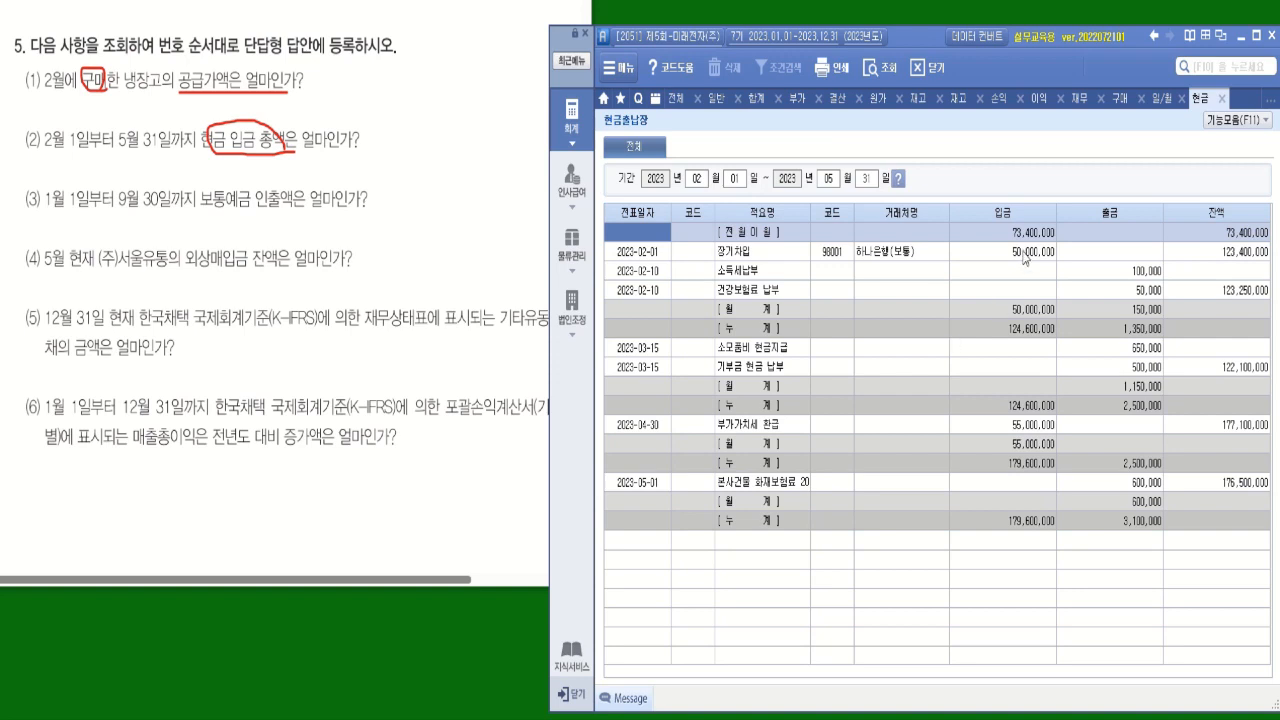
Check the monthly 입금 totals in 현금출납장 and compare them with the credit-side cash 금월소계 in the 월계표.
click(1033, 506)
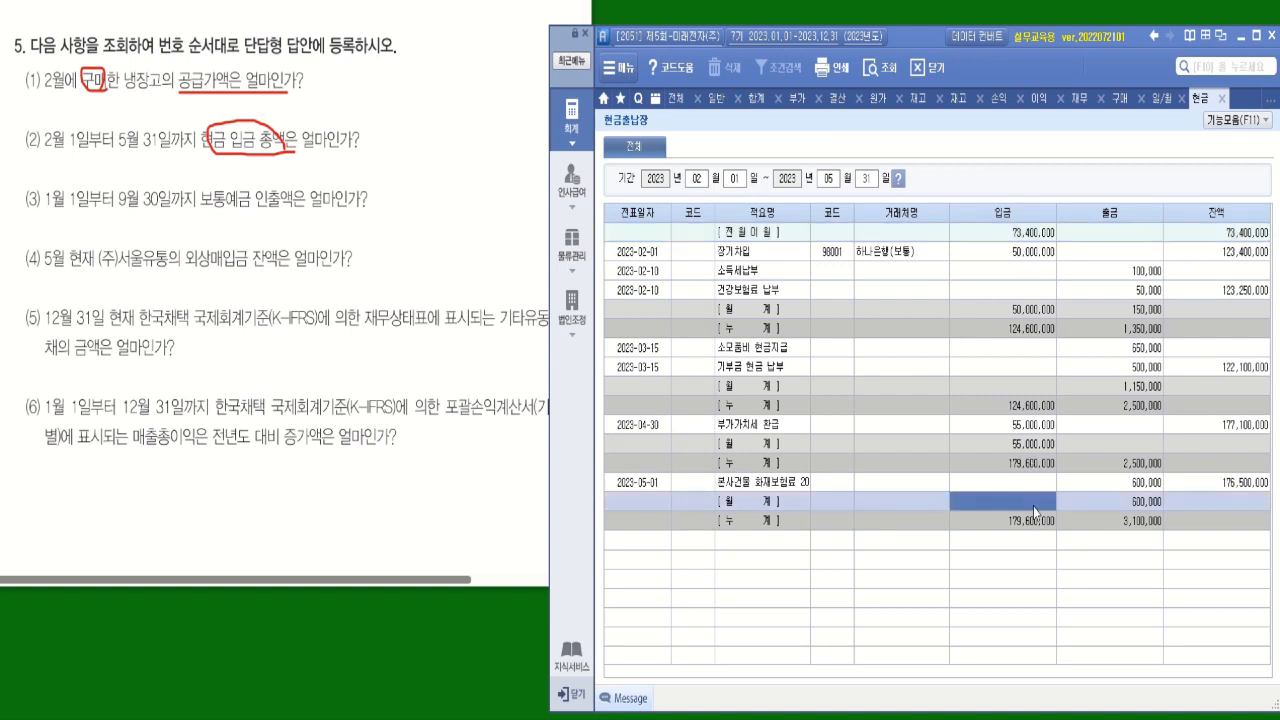
click(1029, 311)
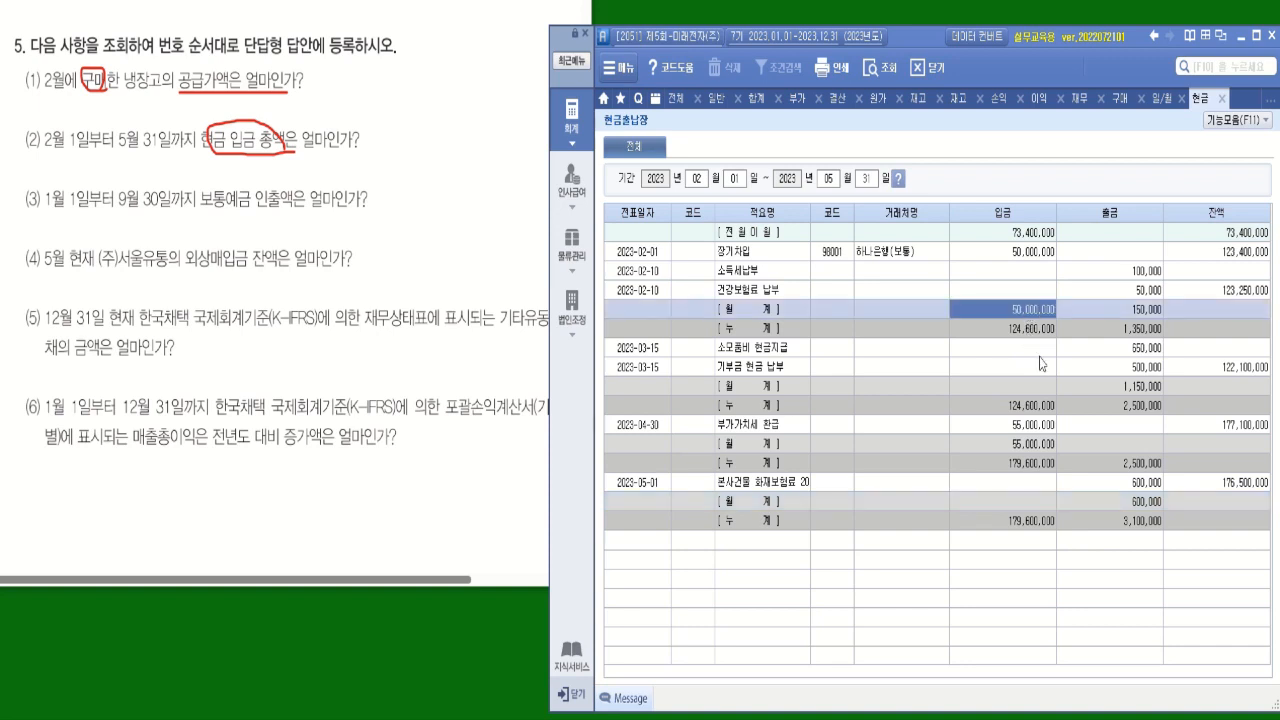
click(1038, 428)
click(1041, 446)
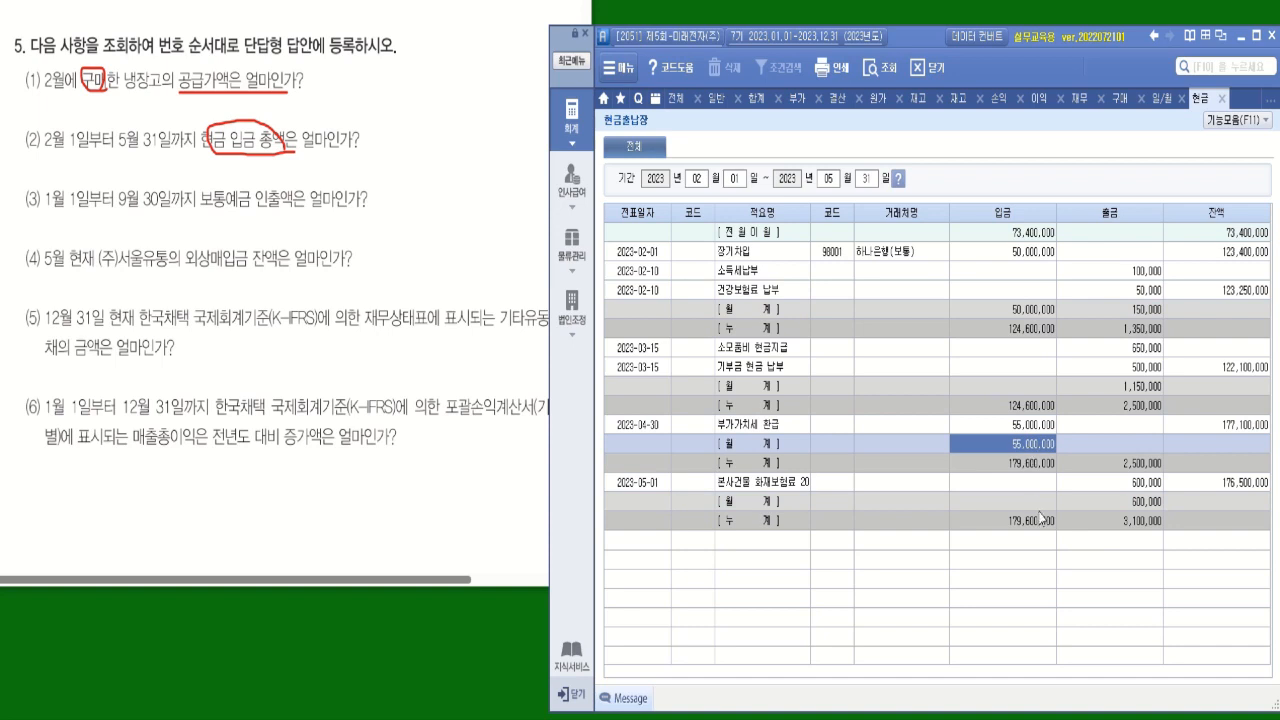
click(1028, 236)
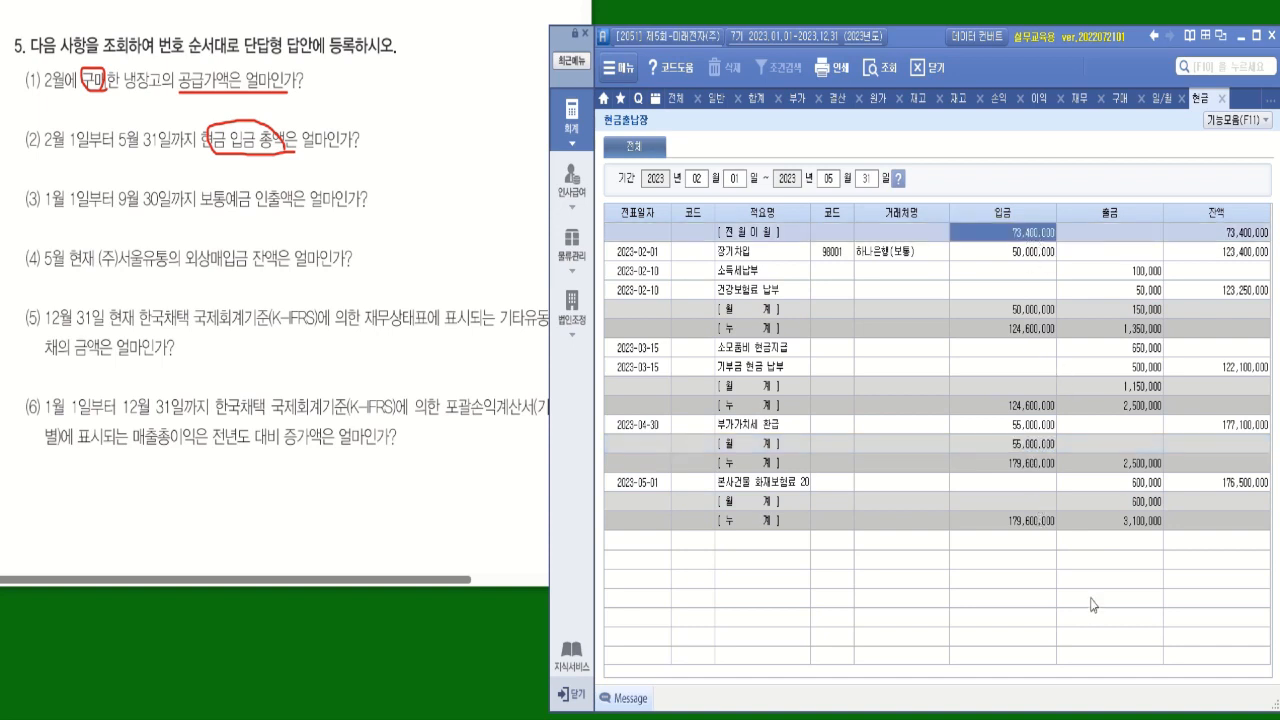
click(1030, 312)
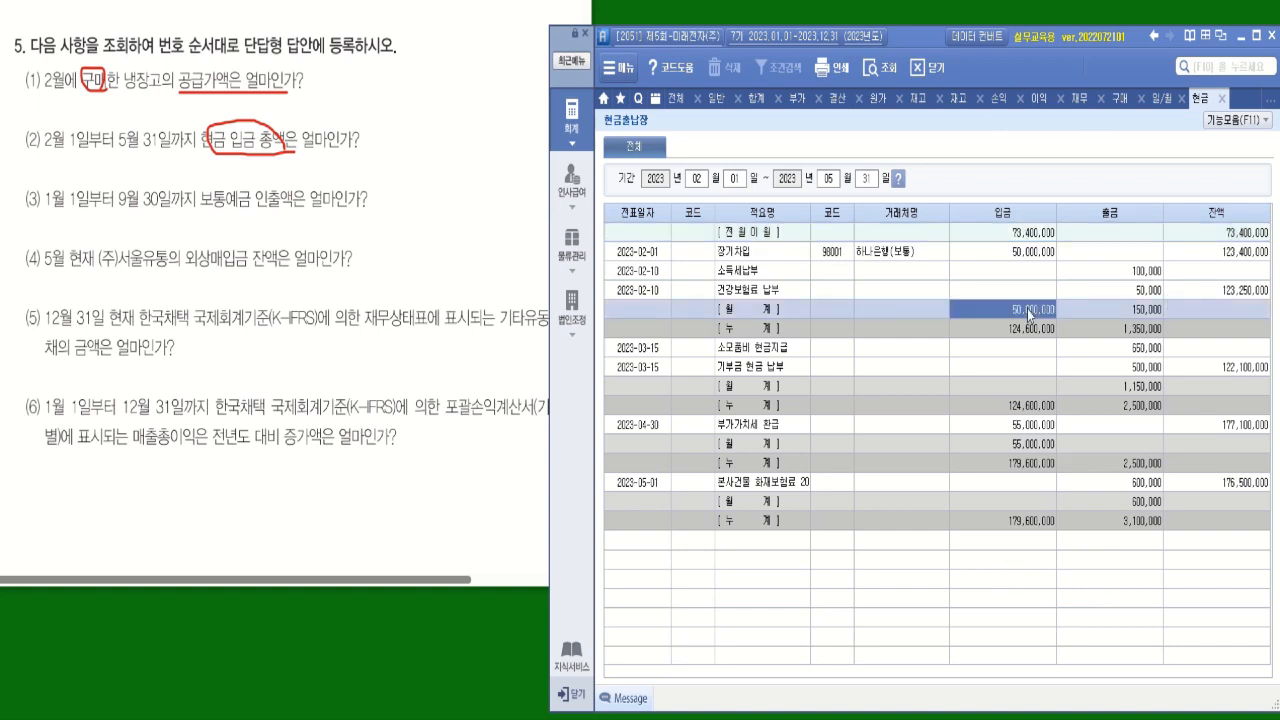
click(1038, 446)
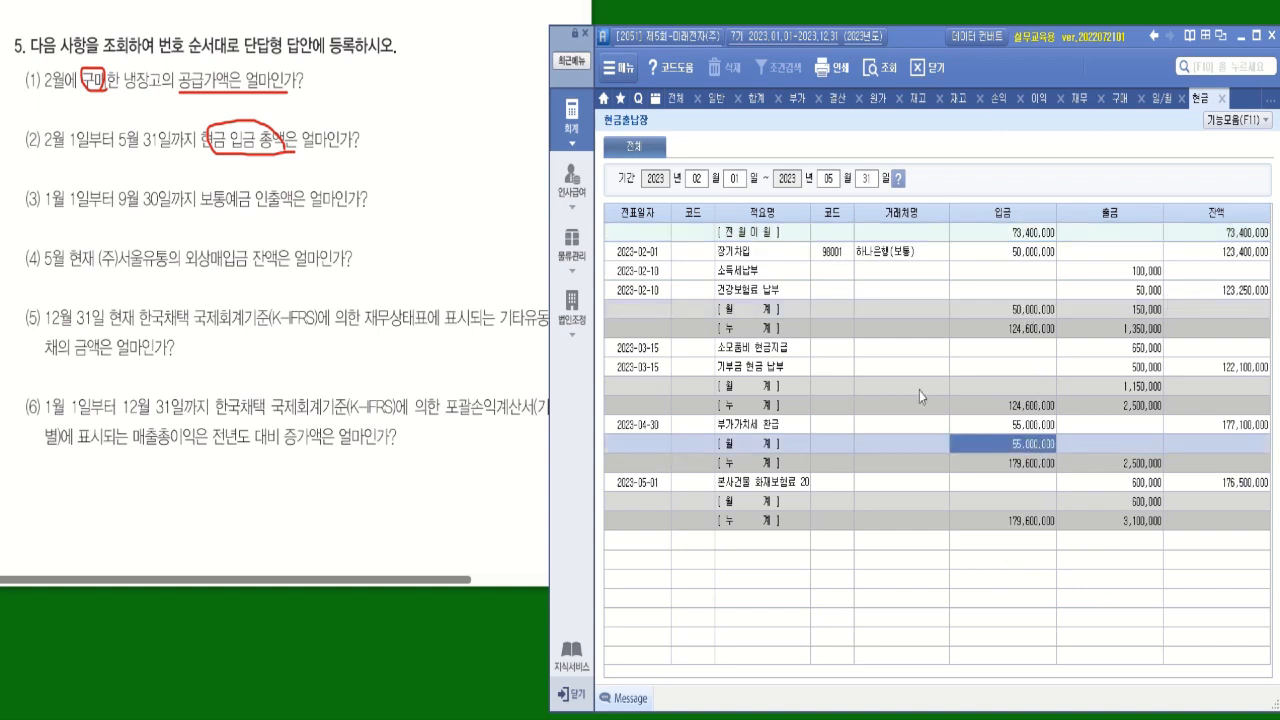
click(1163, 98)
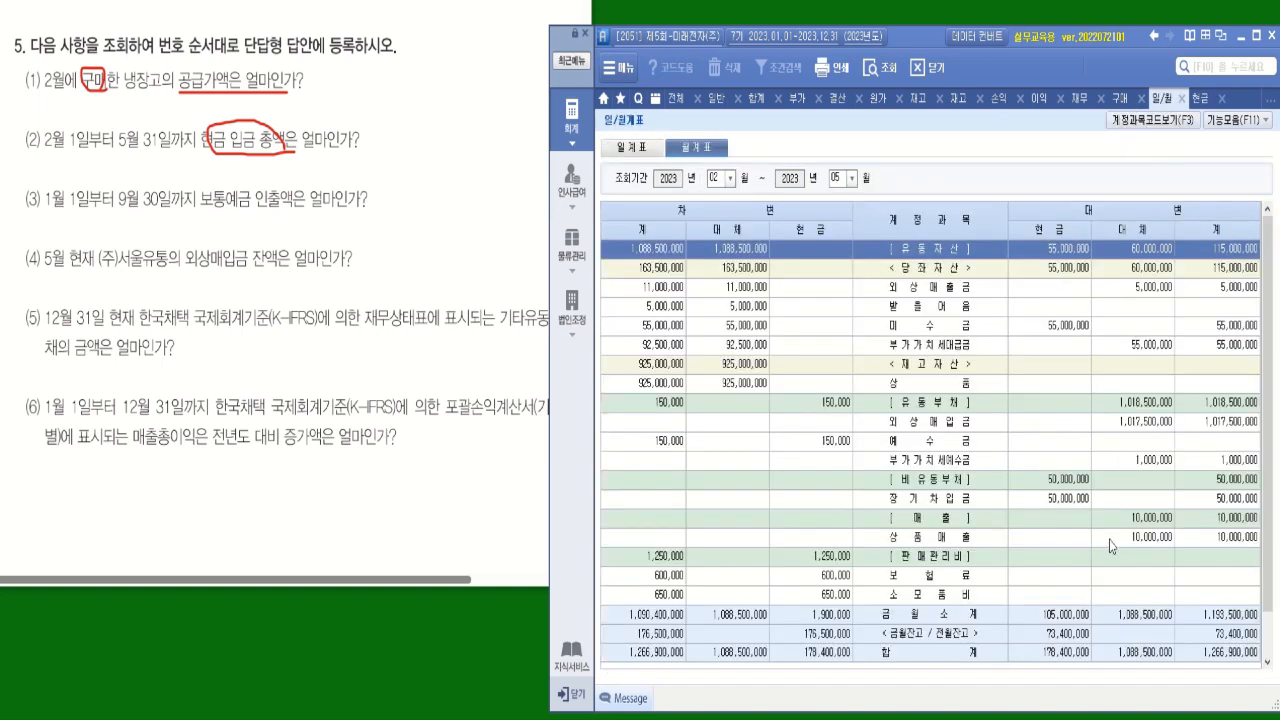
click(1072, 628)
Query the 월계표 for January through September 2023.
click(733, 178)
click(718, 190)
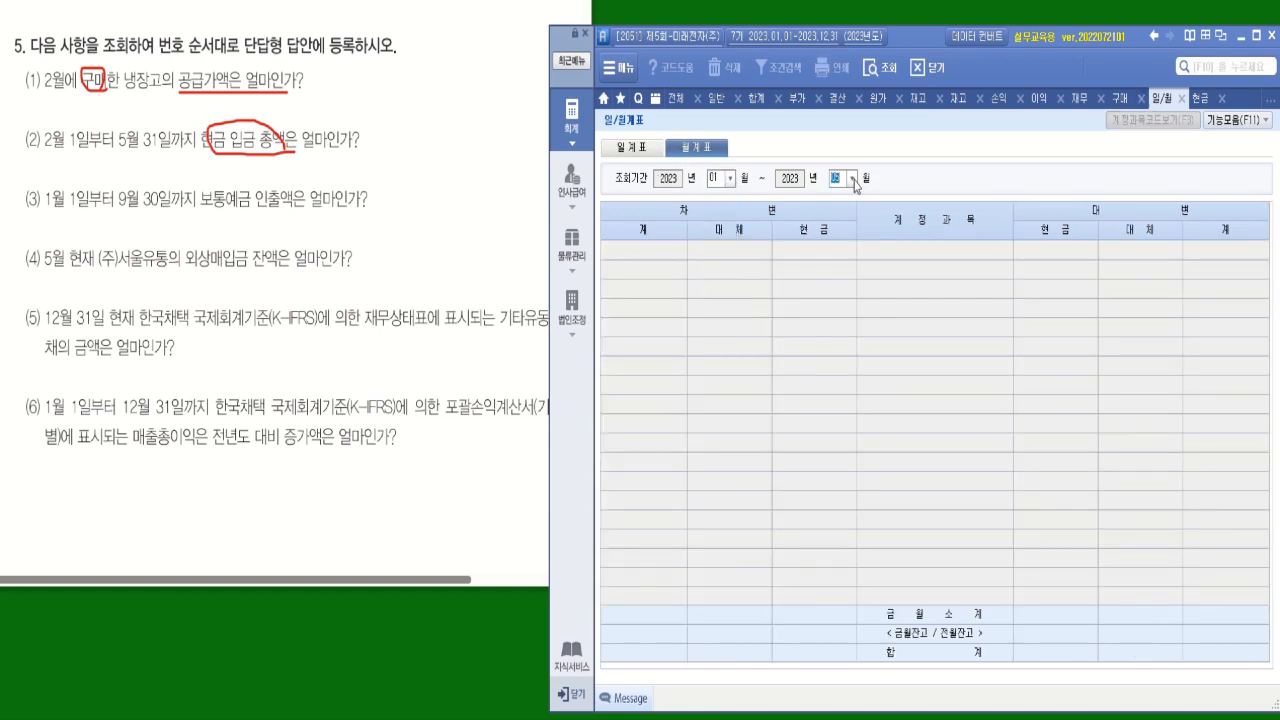
click(852, 178)
click(843, 310)
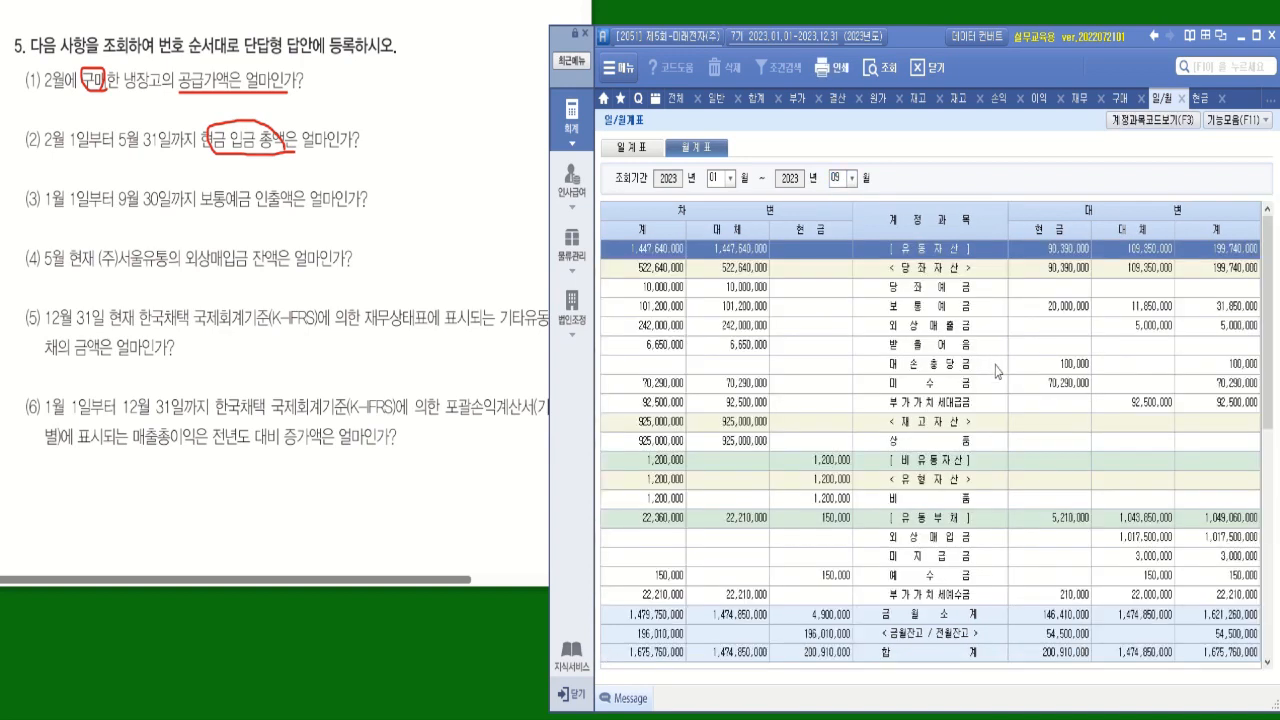
Circle 인출액 in question (3) and check the 보통예금 row in the 월계표.
click(278, 203)
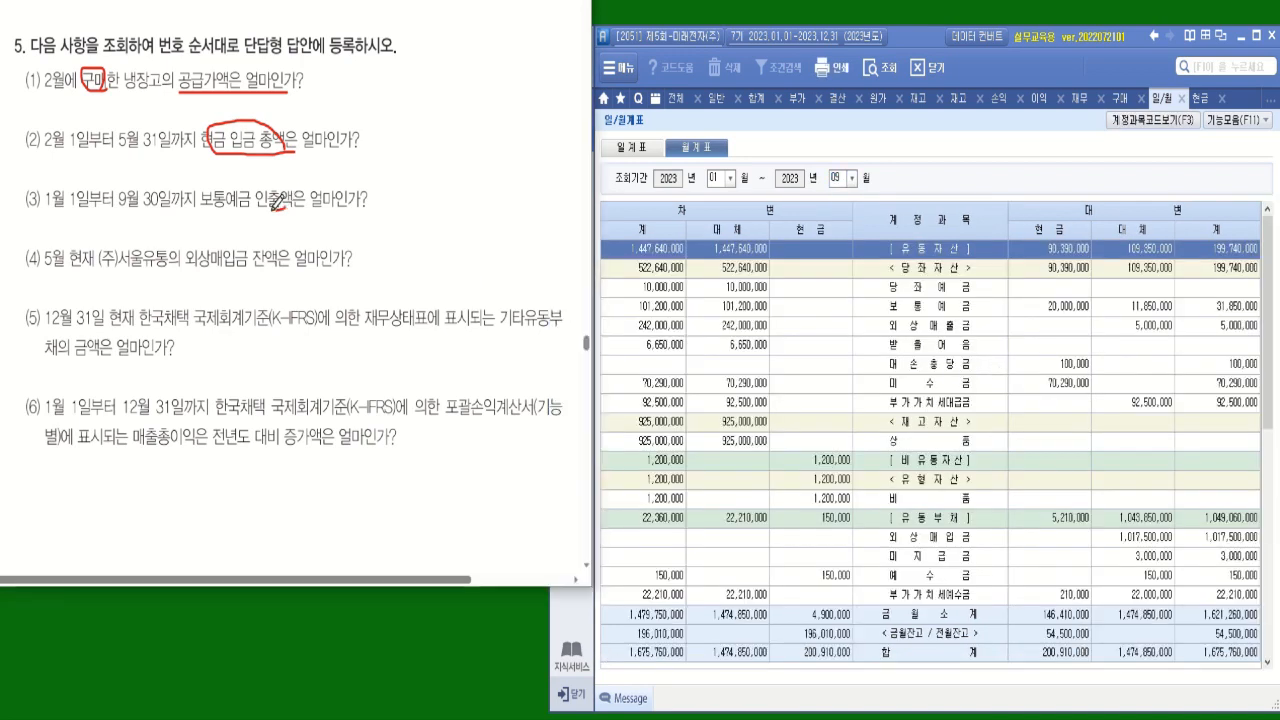
mouse_move(278, 203)
mouse_down()
mouse_move(266, 162)
mouse_move(294, 200)
mouse_move(280, 208)
mouse_up()
click(953, 318)
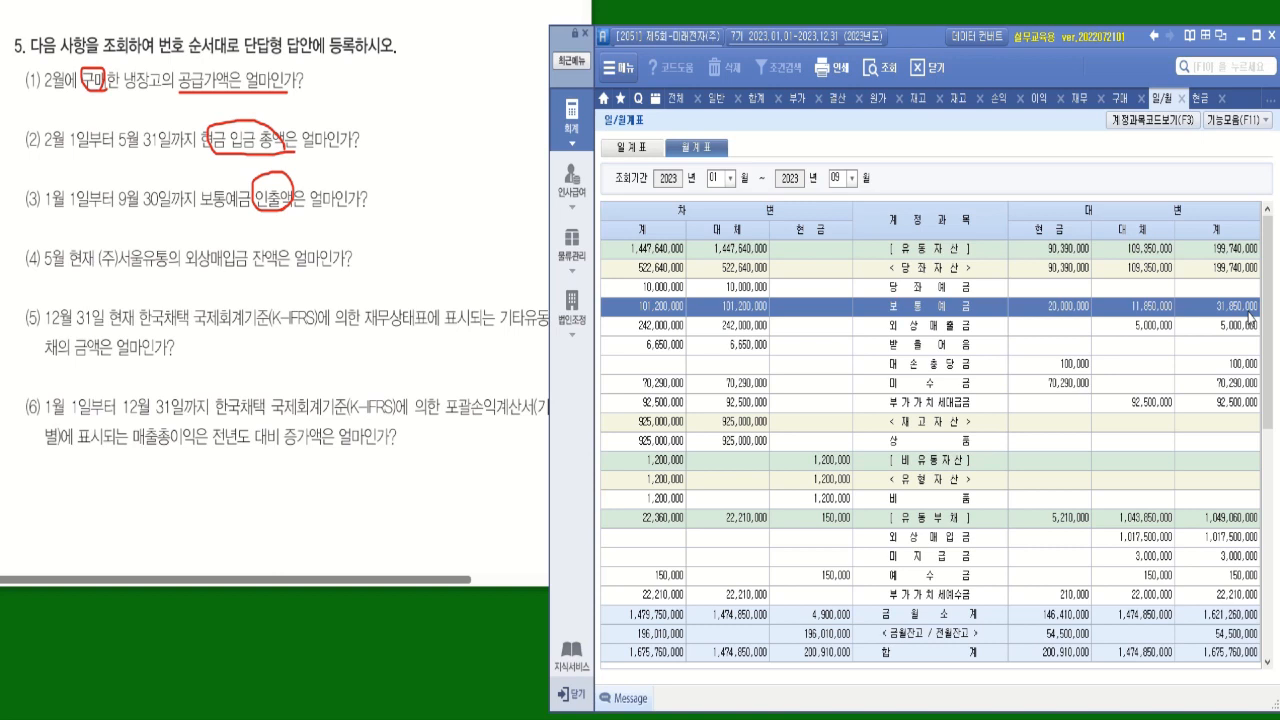
Open 계정별원장 and set the query period to January 1 through September 30, 2023.
click(675, 98)
click(840, 241)
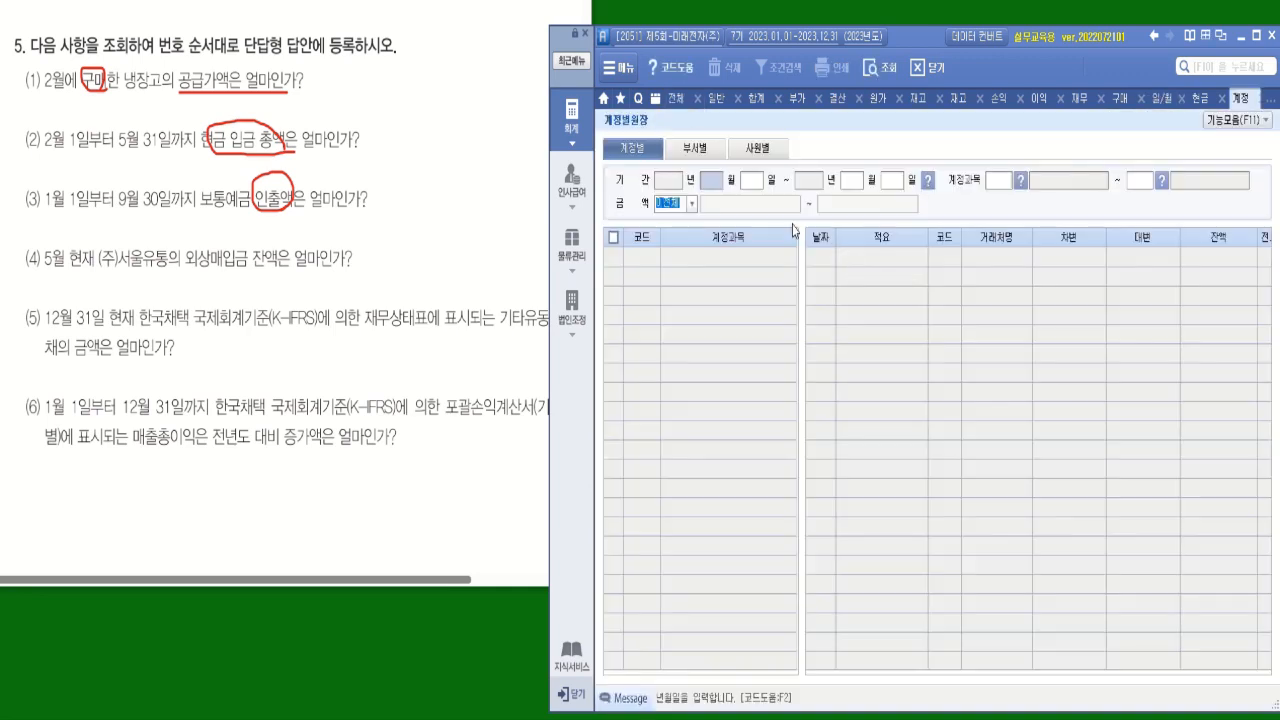
text(1)
key(Return)
text(1)
key(Return)
text(9)
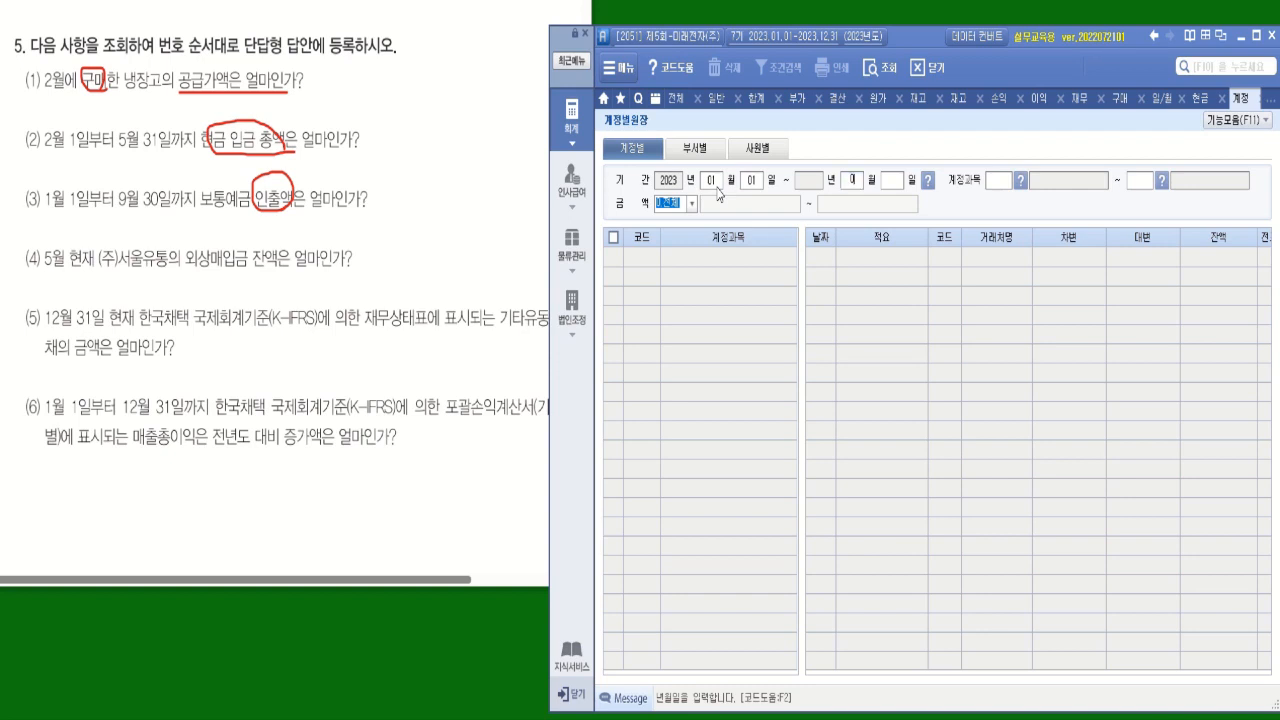
key(Return)
text(30)
Query all 계정과목 from 처음 to 끝 and check the cumulative 대변 total of 보통예금.
key(Return)
key(Return)
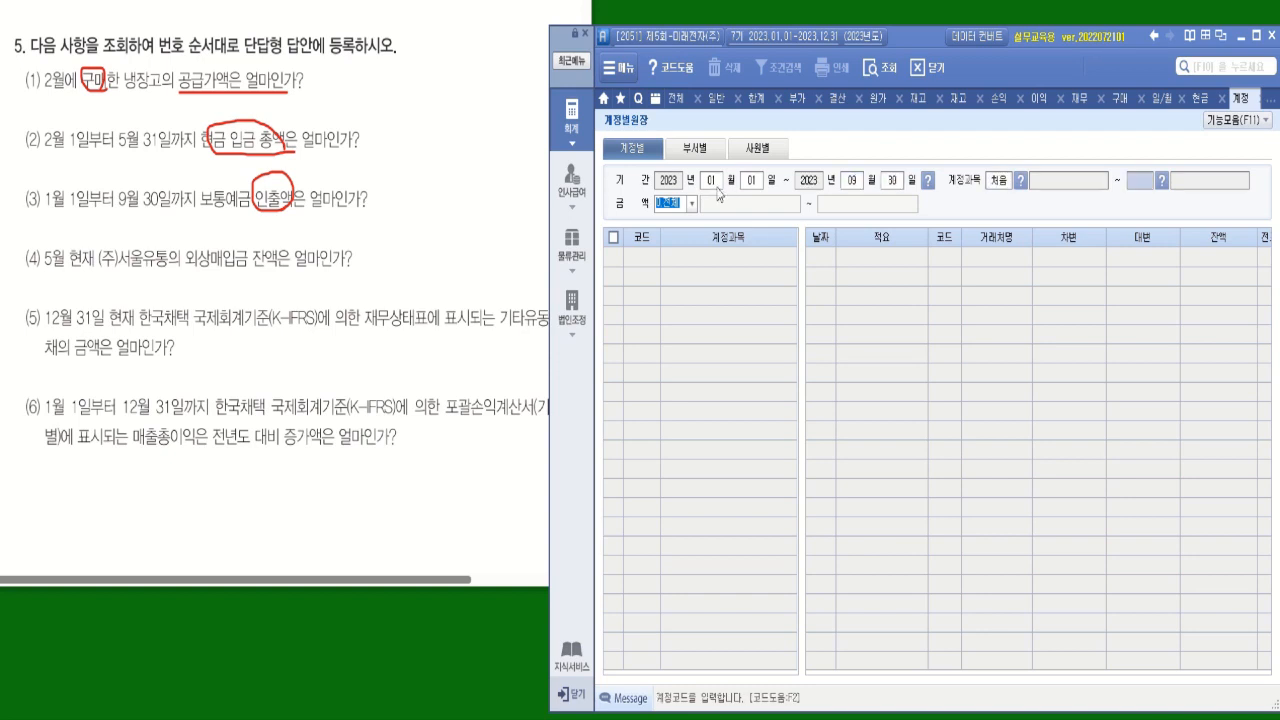
key(Return)
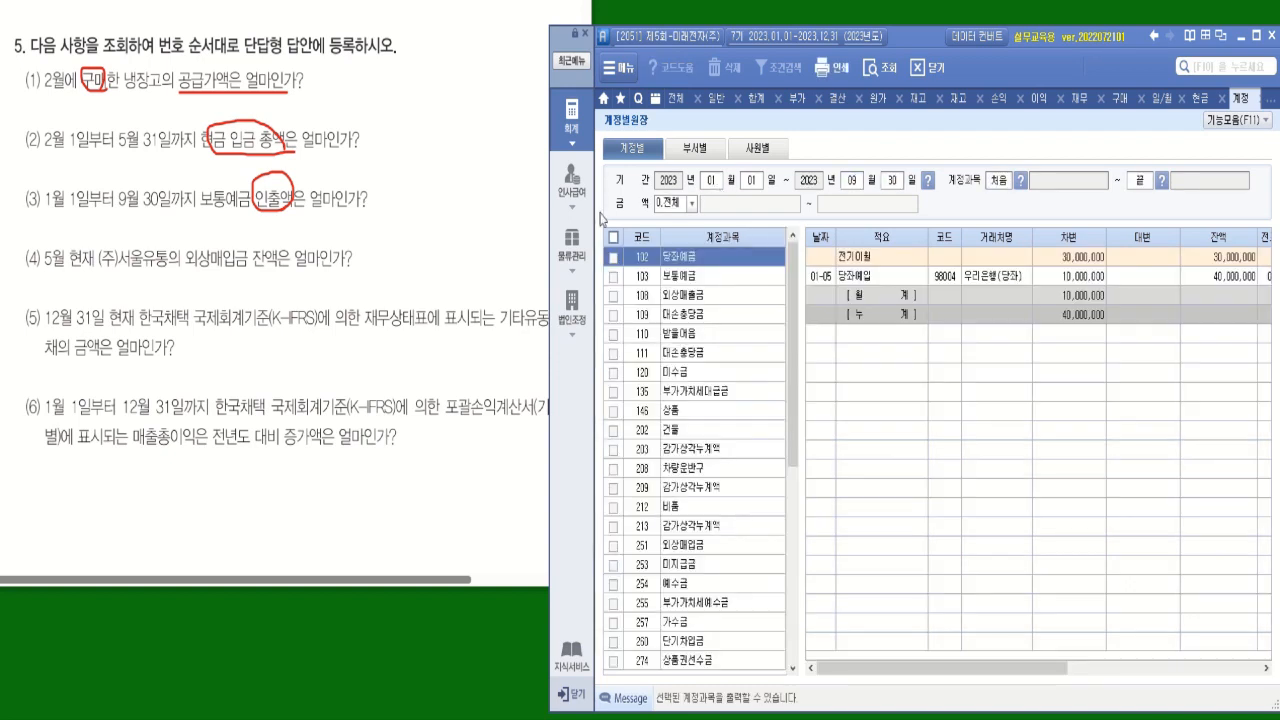
click(670, 281)
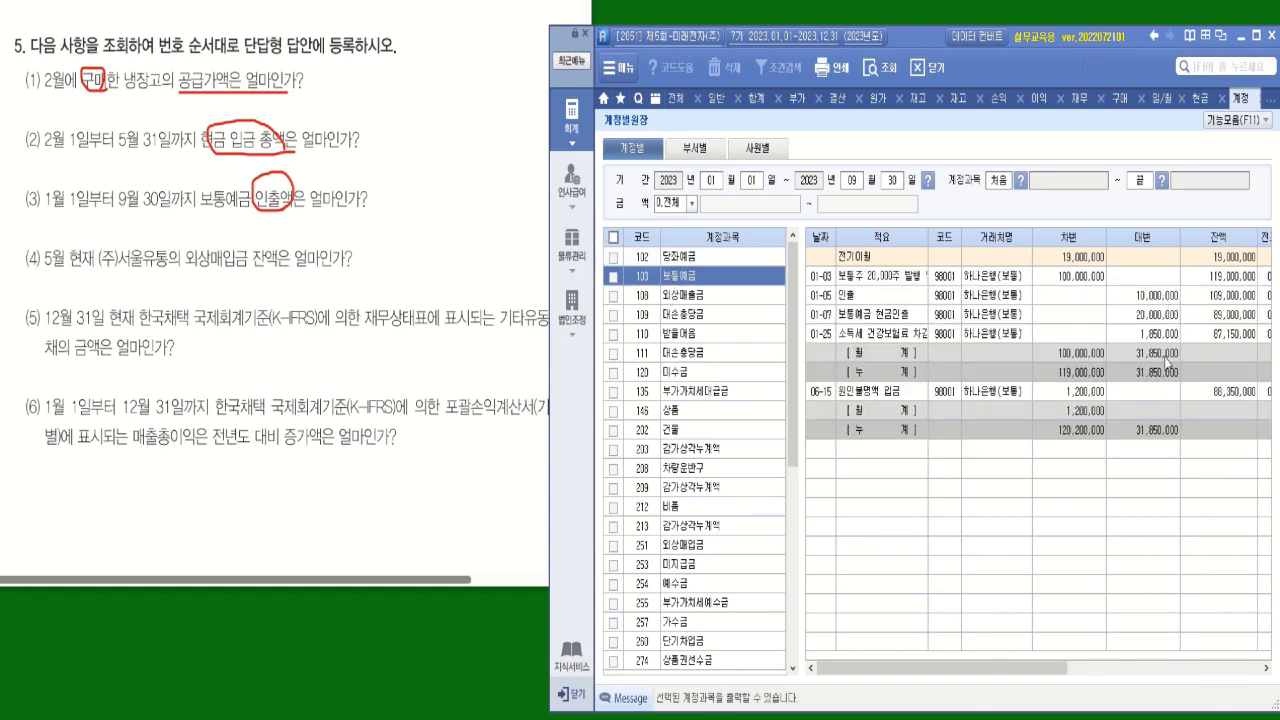
click(1164, 430)
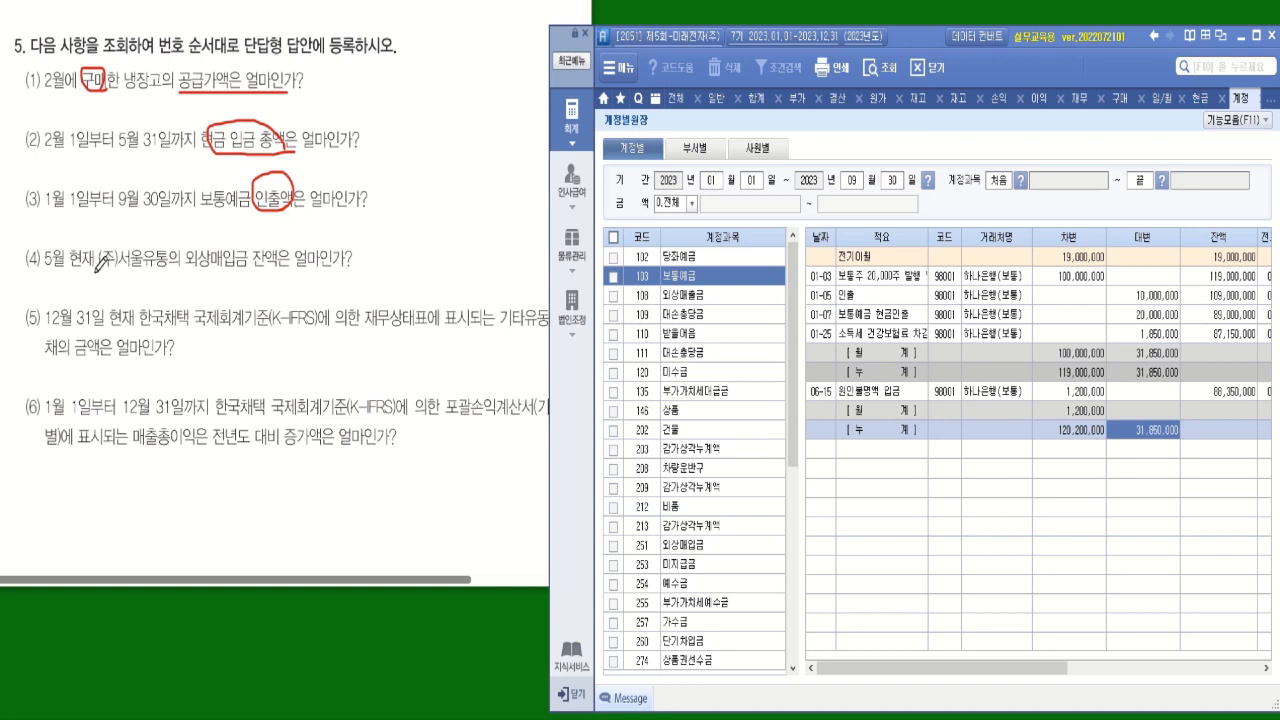
Underline (주)서울유통의 in question (4), then open 거래처원장 with the period January 1 to May 31, 2023.
drag(97, 268, 201, 266)
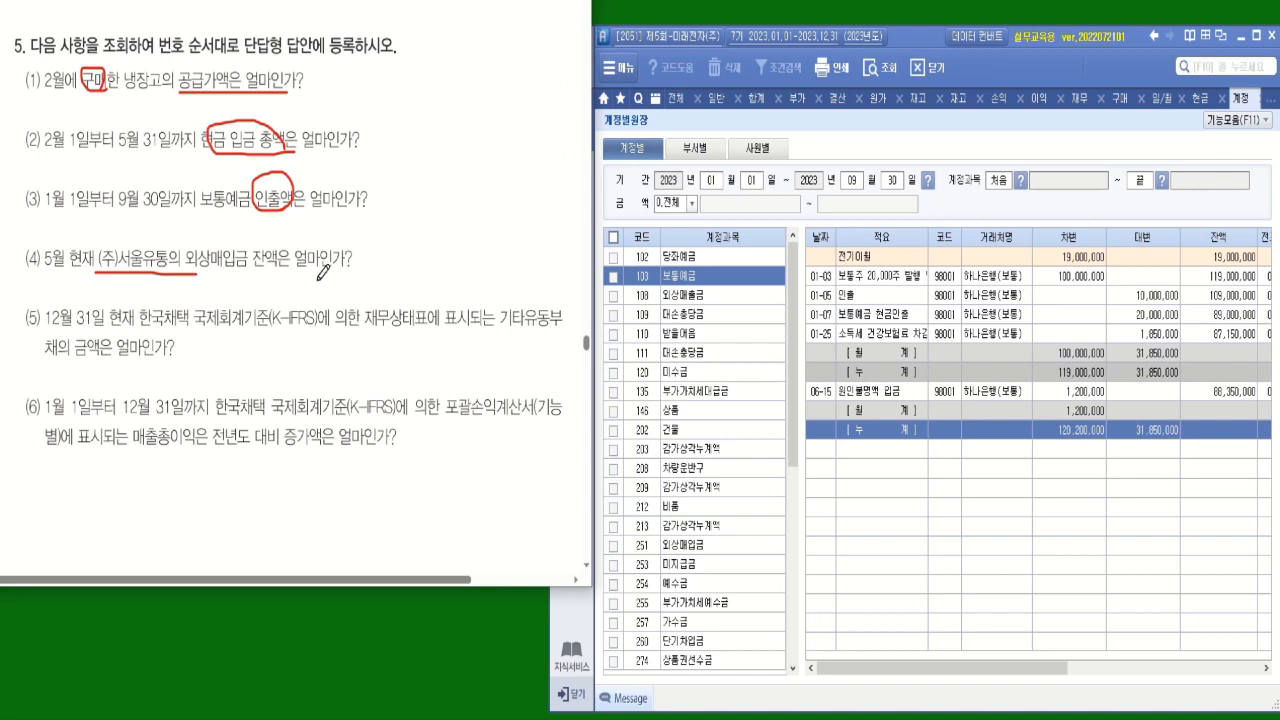
click(680, 105)
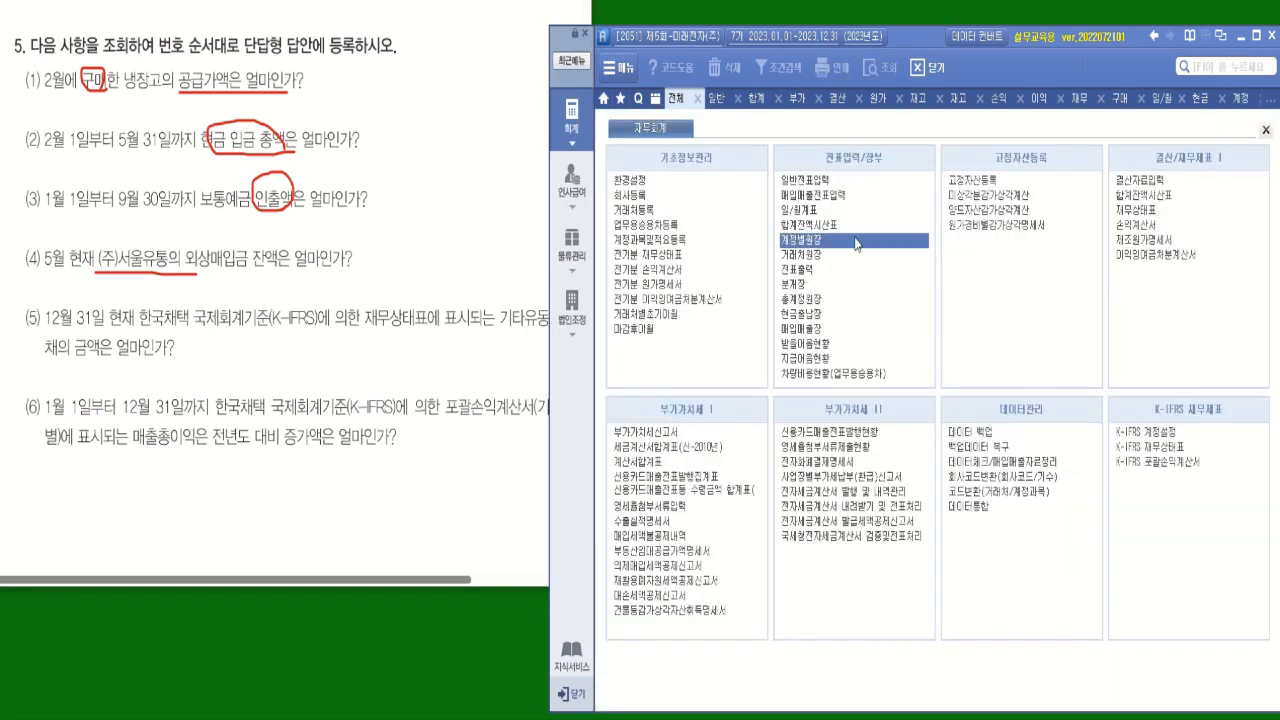
click(810, 256)
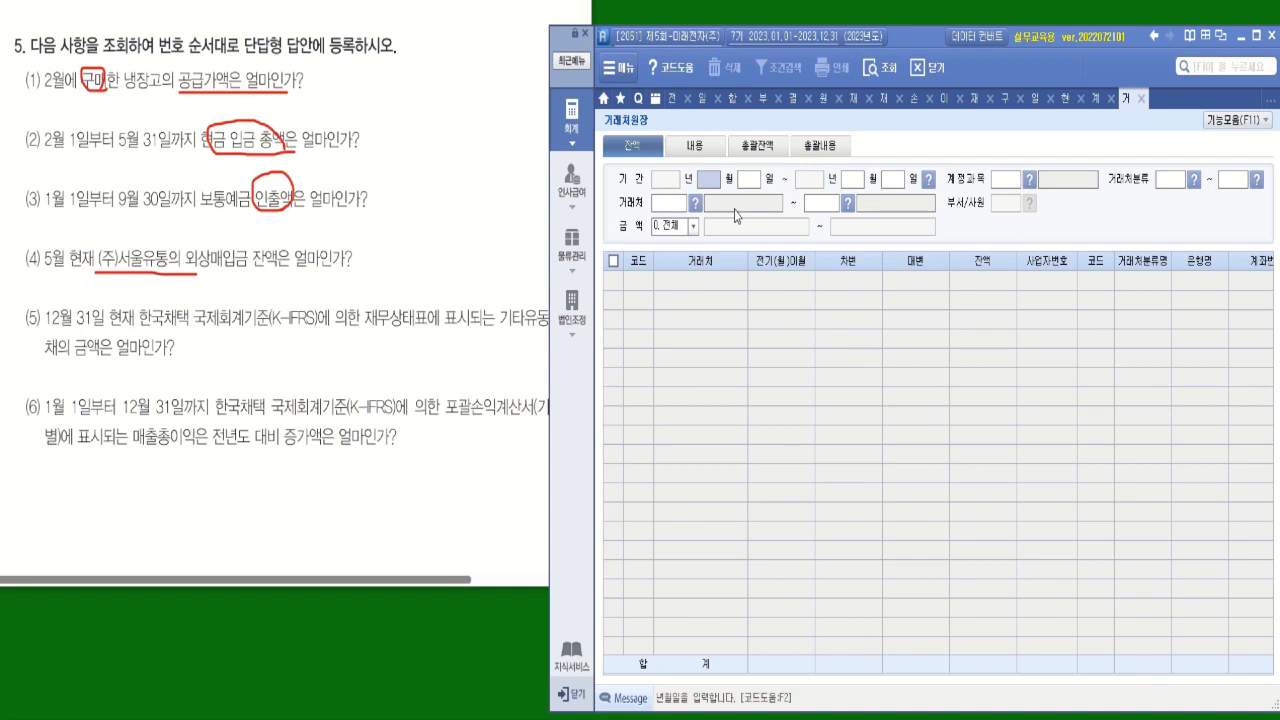
text(010105)
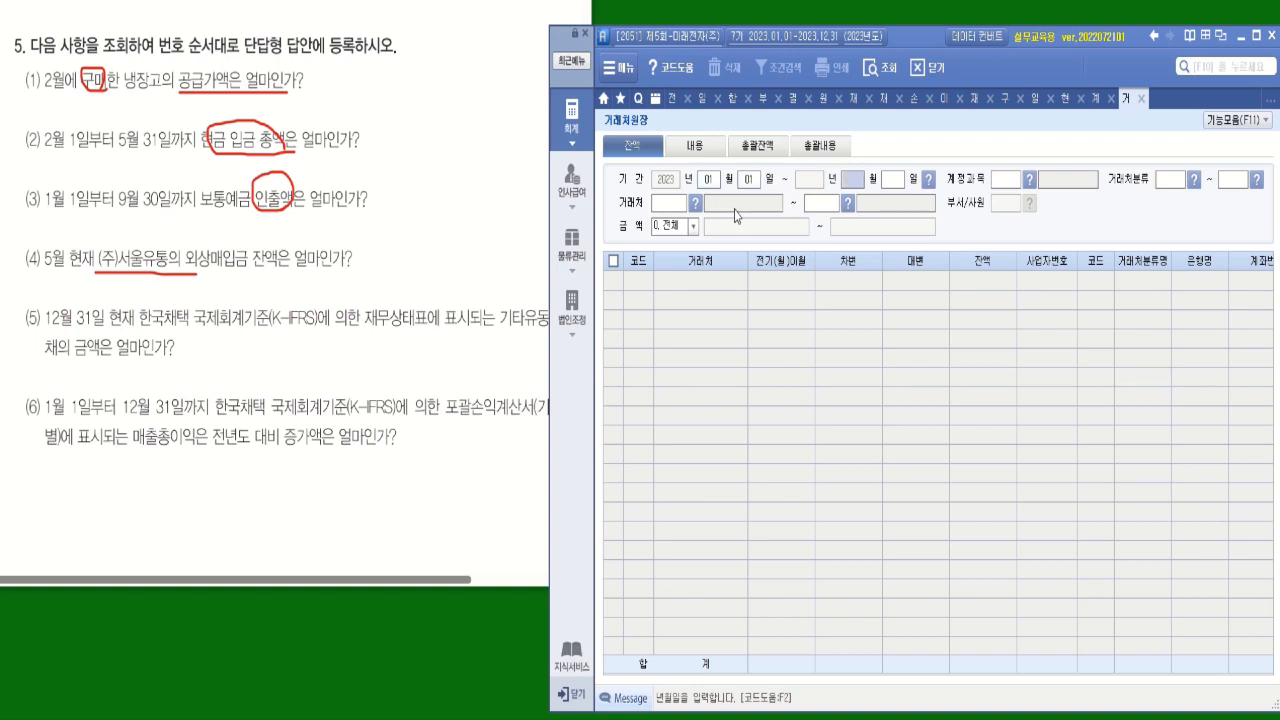
text(31)
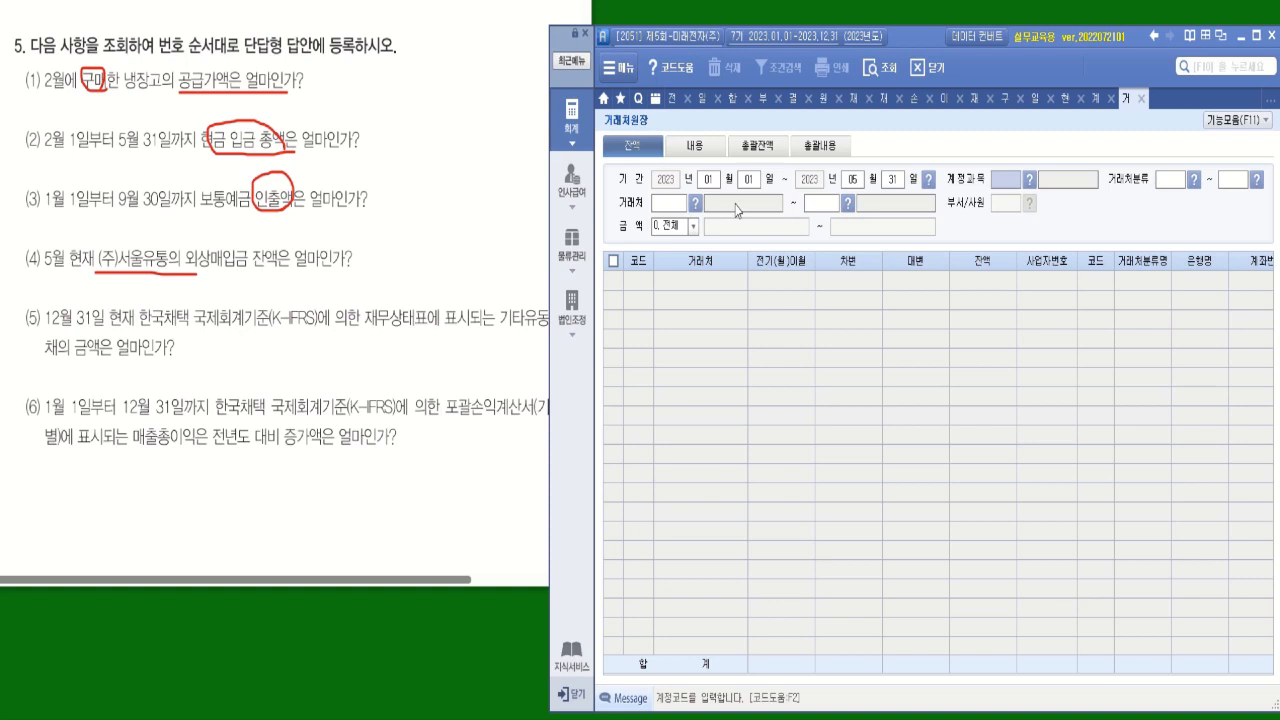
text(251)
Set the 계정과목 to 251 외상매입금 and leave the 거래처분류 range blank.
key(Return)
key(Return)
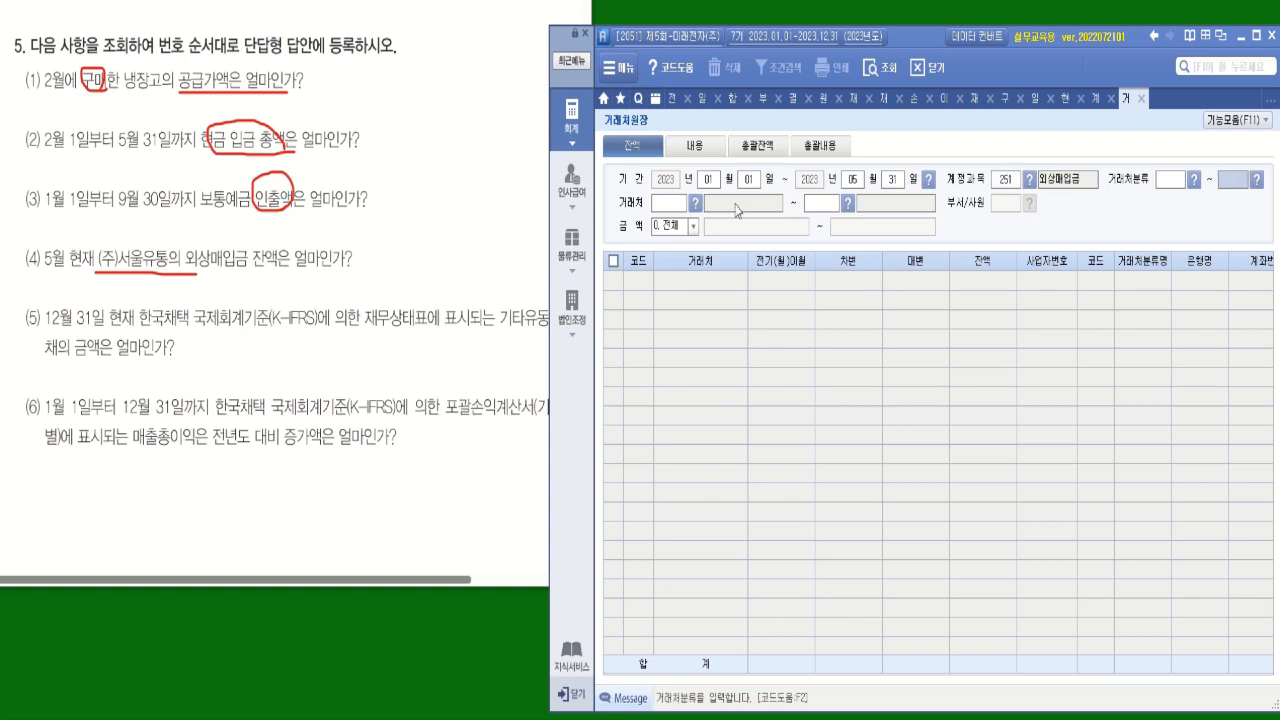
key(Return)
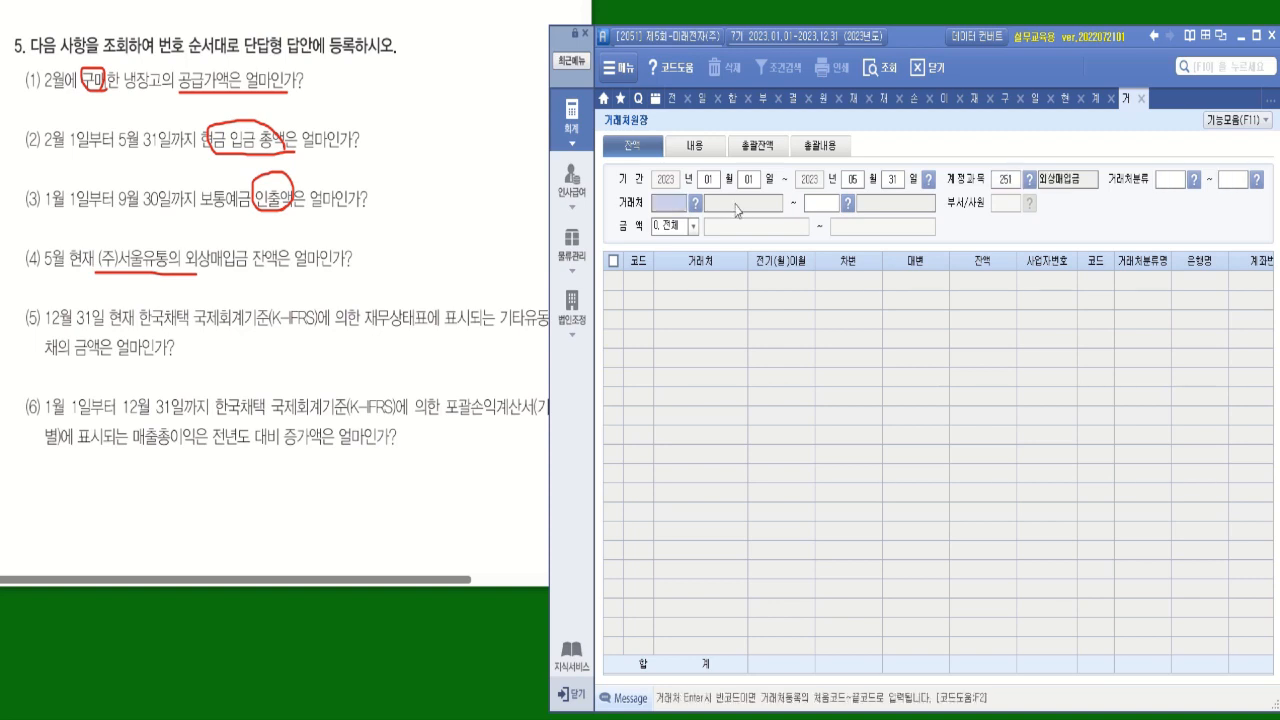
Limit the 거래처 range to 02002 (주)서울유통 at both ends, run the query, and check its 잔액.
click(695, 203)
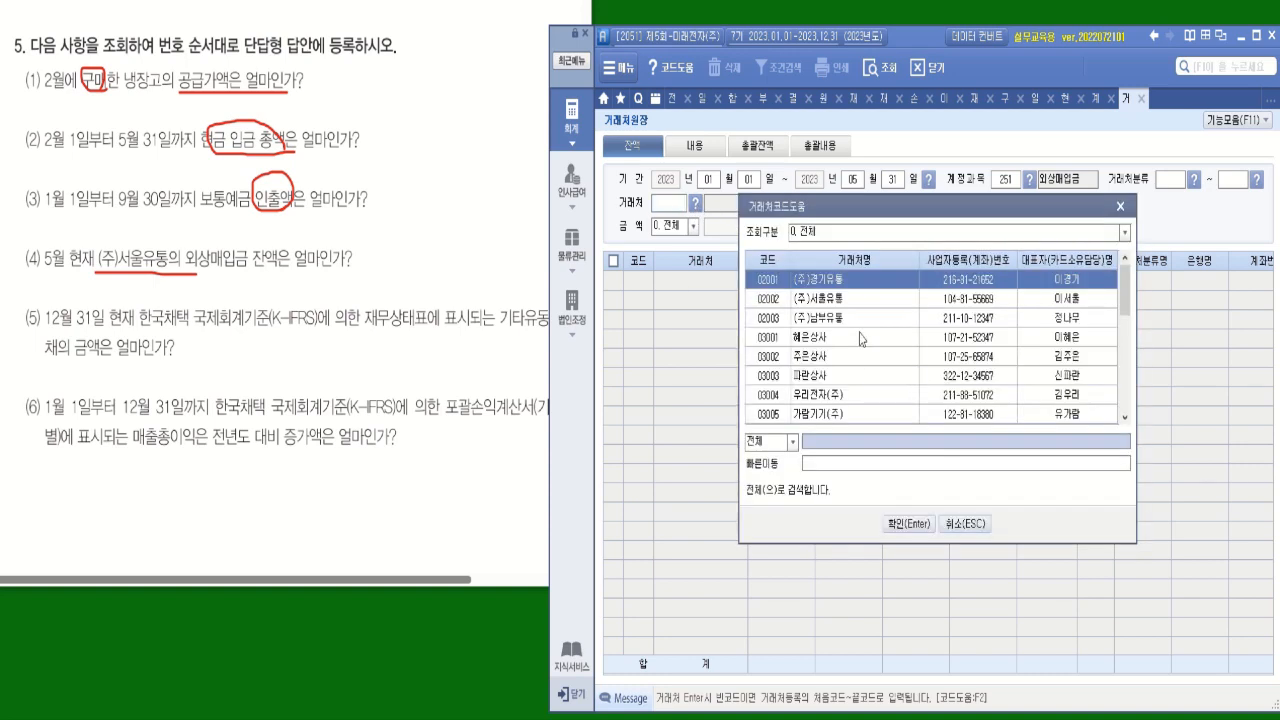
click(849, 301)
click(907, 523)
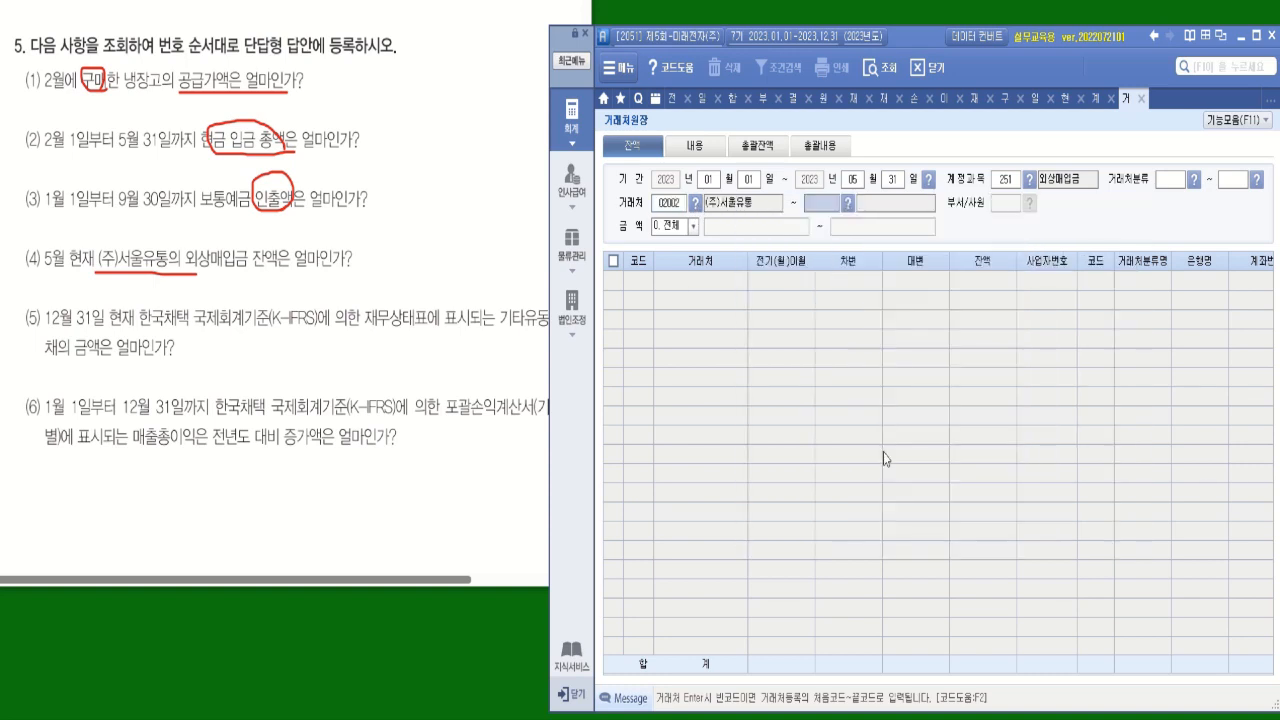
click(849, 203)
double_click(849, 302)
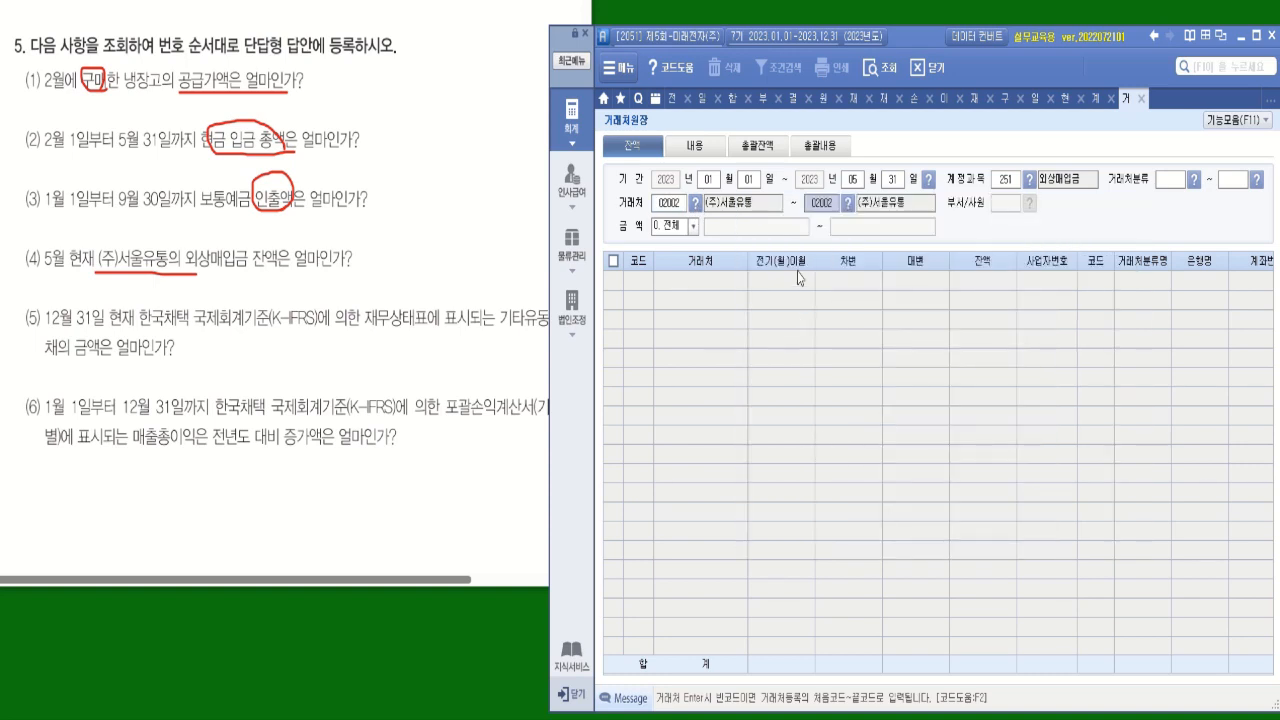
key(Return)
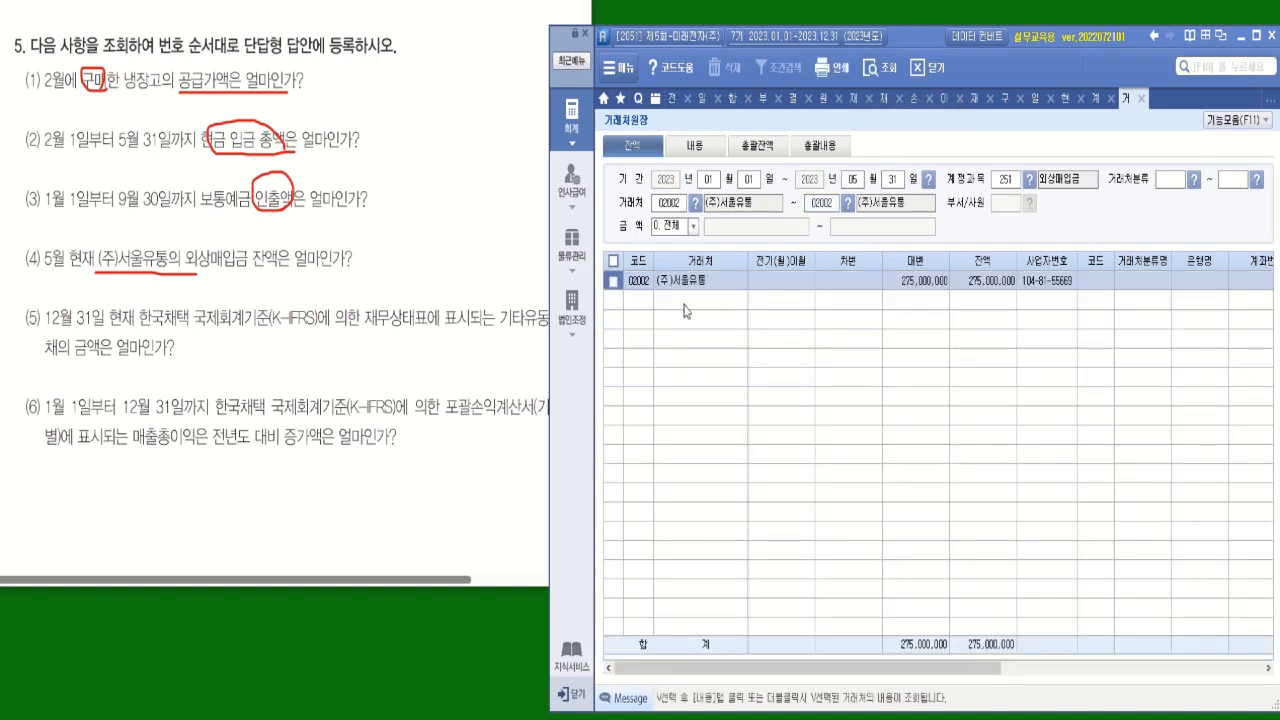
click(1000, 282)
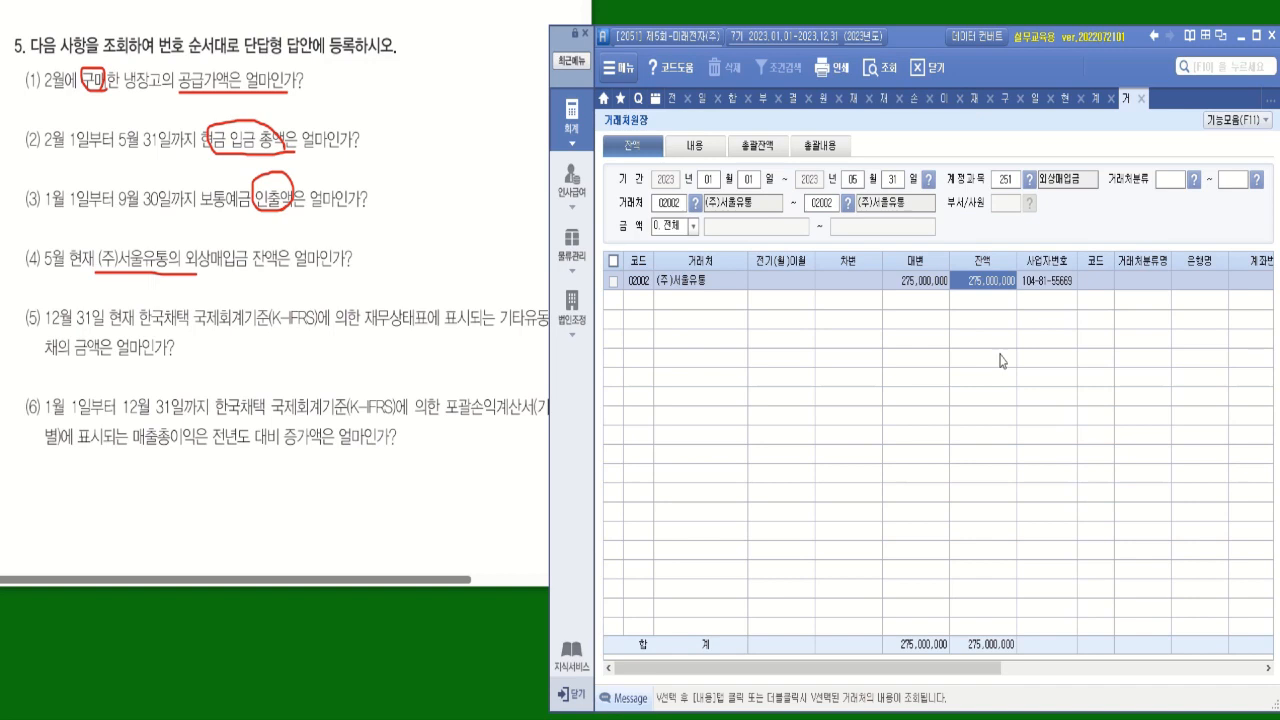
Close all open screens and bring up 전체메뉴 again.
right_click(670, 108)
click(699, 140)
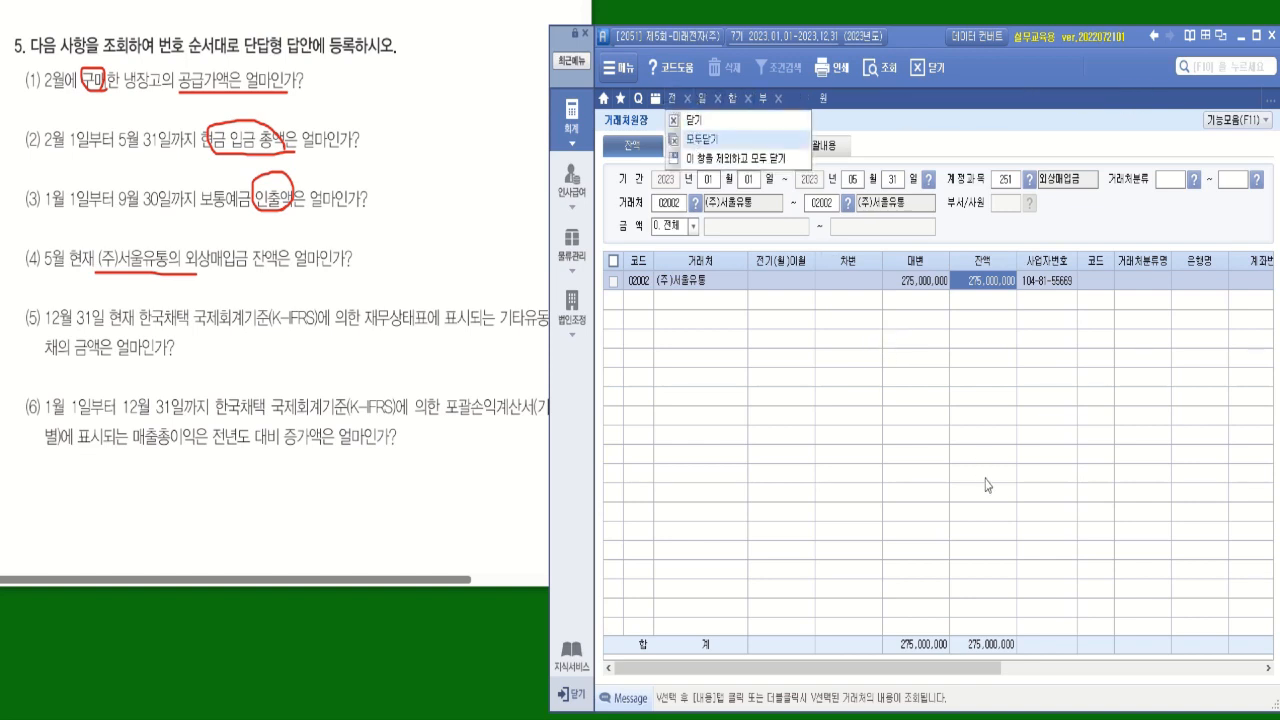
click(660, 368)
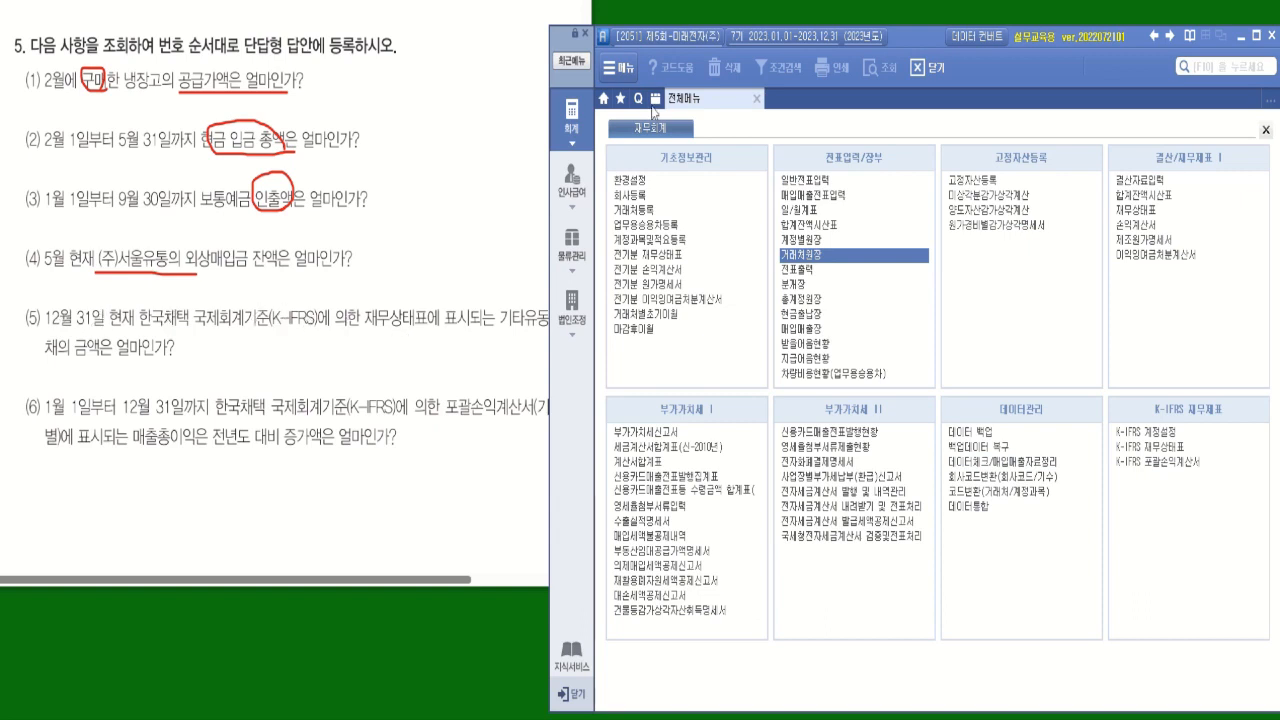
Underline 재무상태표에 표시되는 기타유동부채의 금액은 얼마인가 in question (5) and open K-IFRS 재무상태표.
click(440, 268)
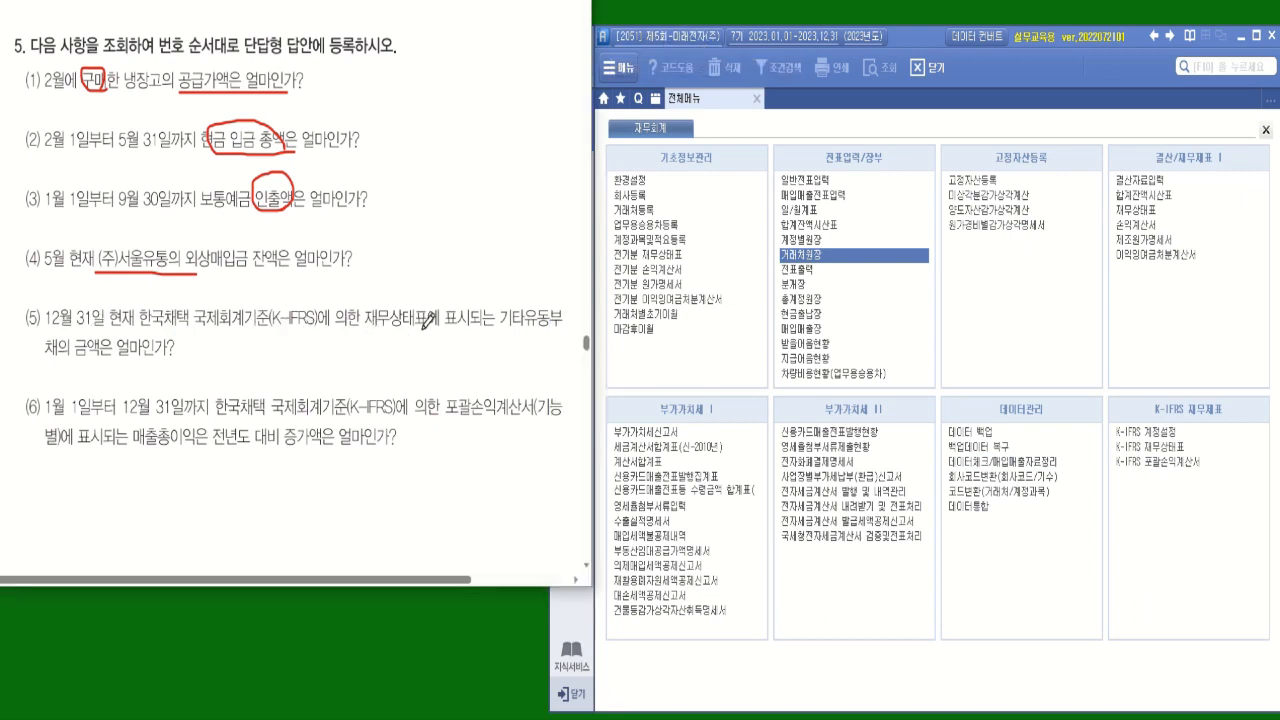
drag(372, 326, 562, 326)
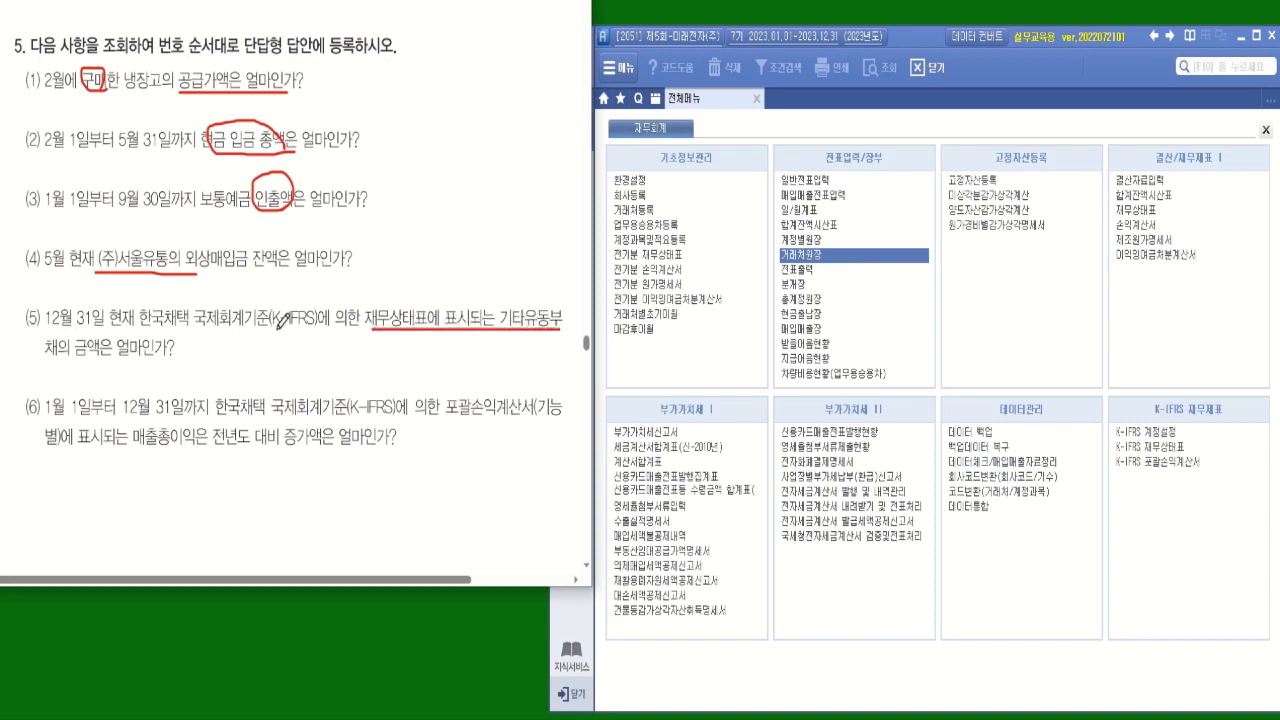
drag(47, 355, 176, 356)
click(570, 692)
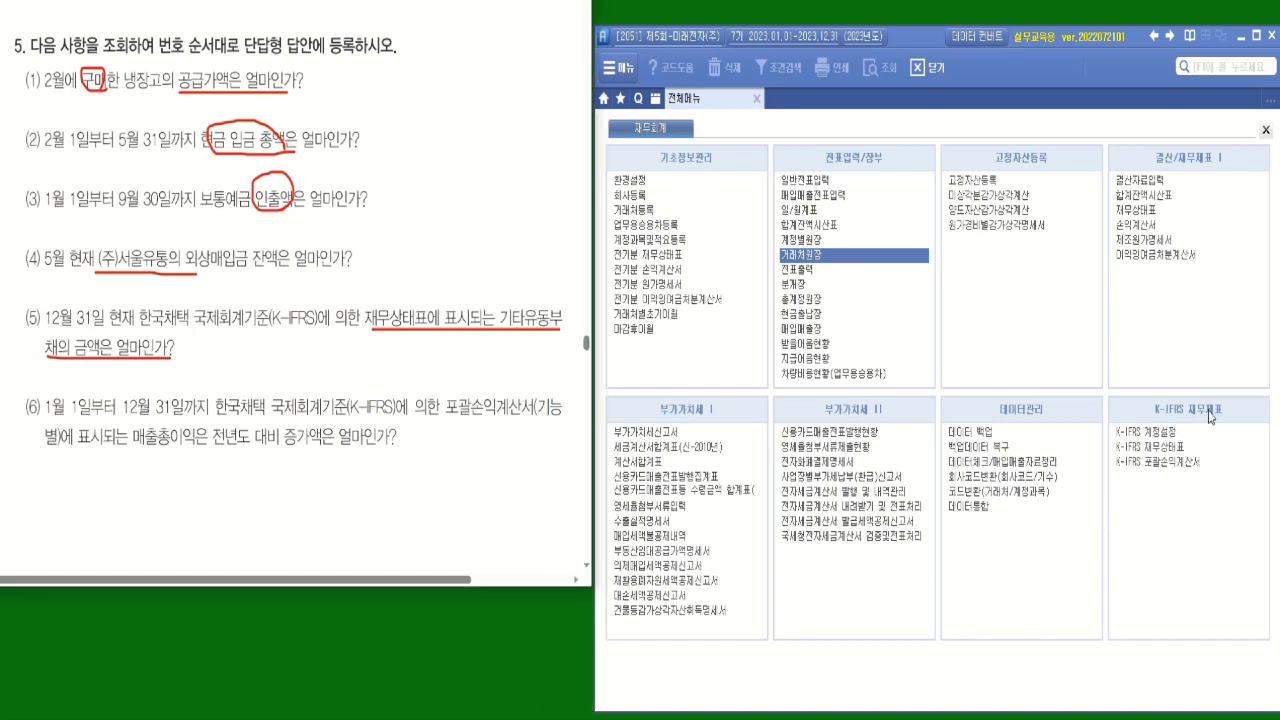
click(1150, 446)
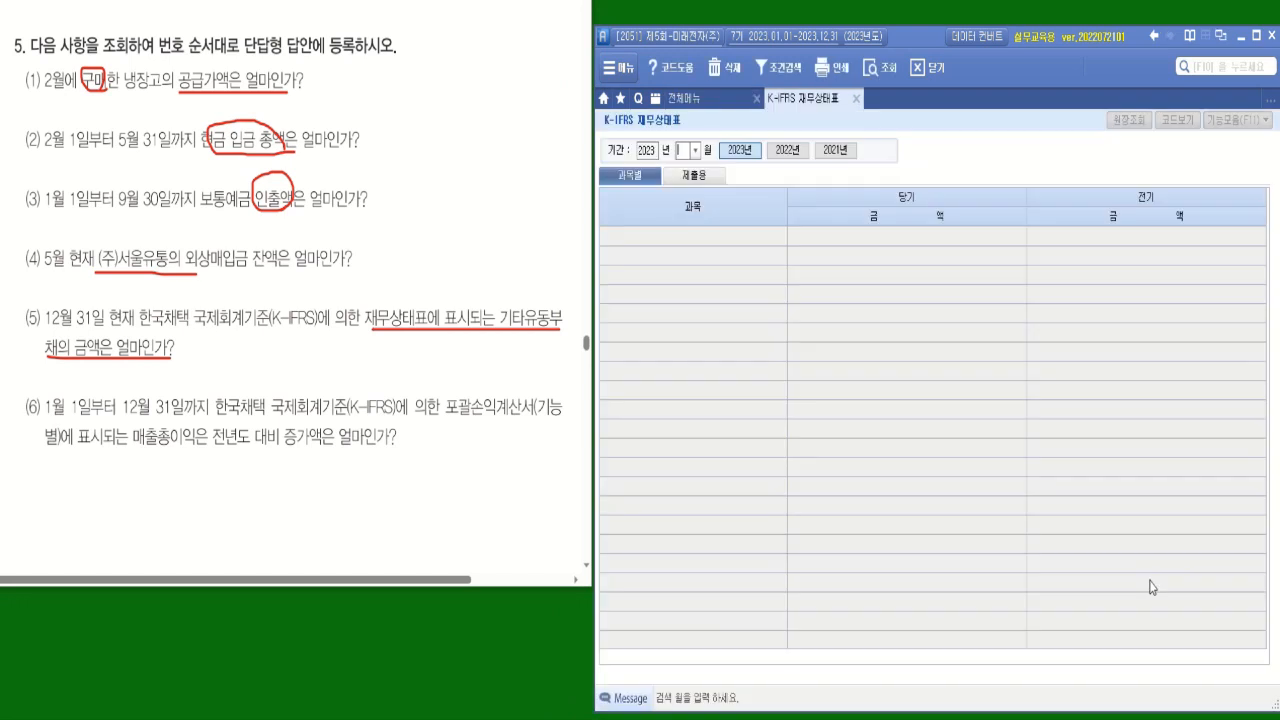
Query the K-IFRS 재무상태표 for month 12 of 2023 and check the 당기 amount of (4) 기타유동부채.
click(695, 150)
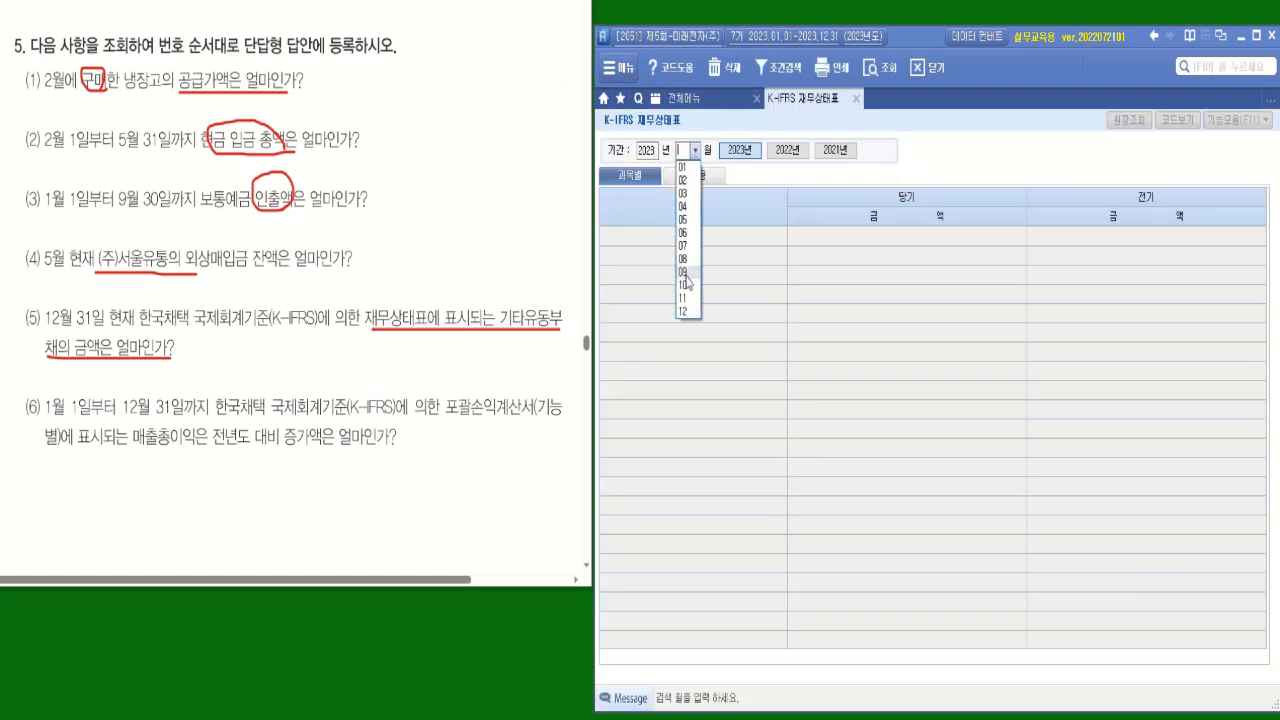
click(684, 312)
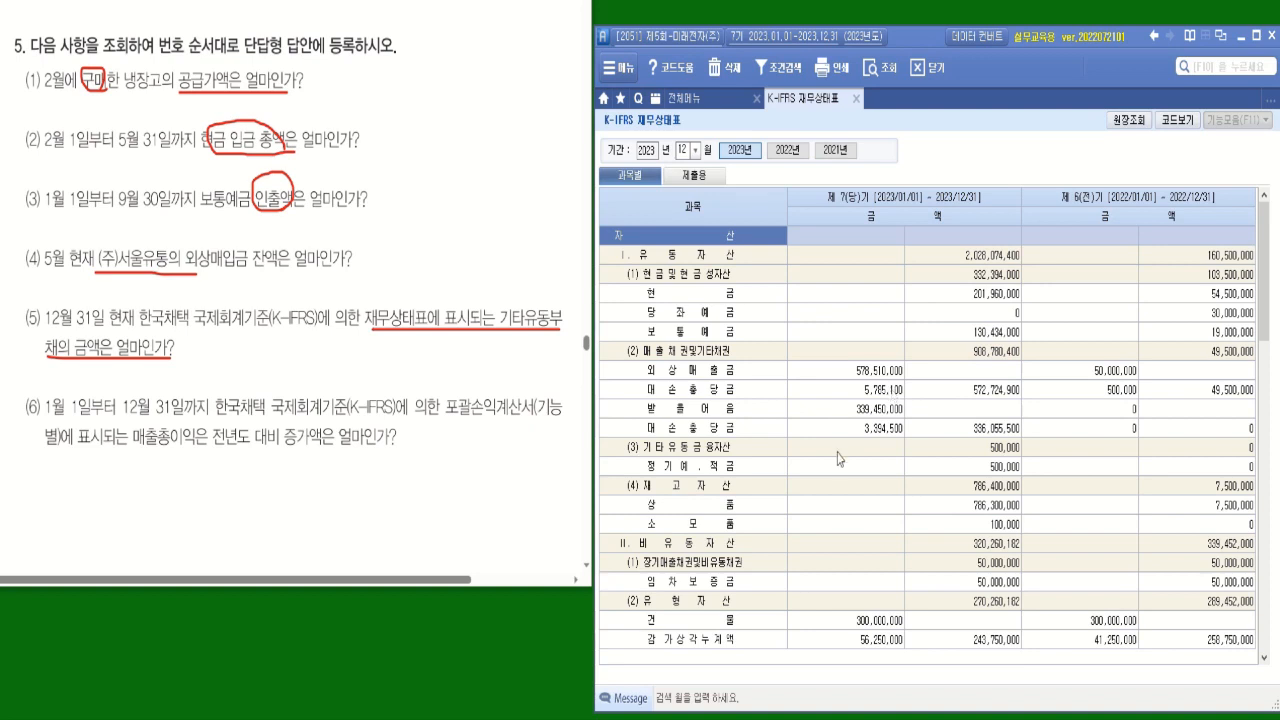
scroll(815, 531, down, 10)
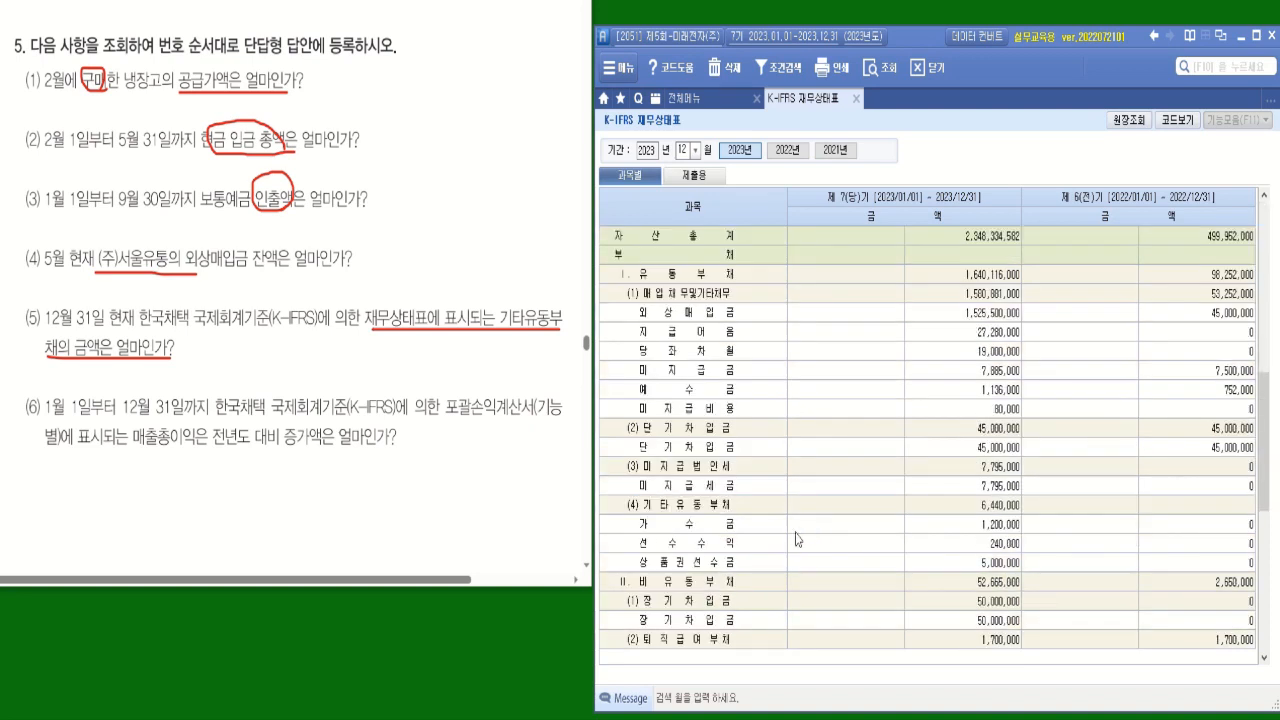
click(728, 510)
click(1012, 510)
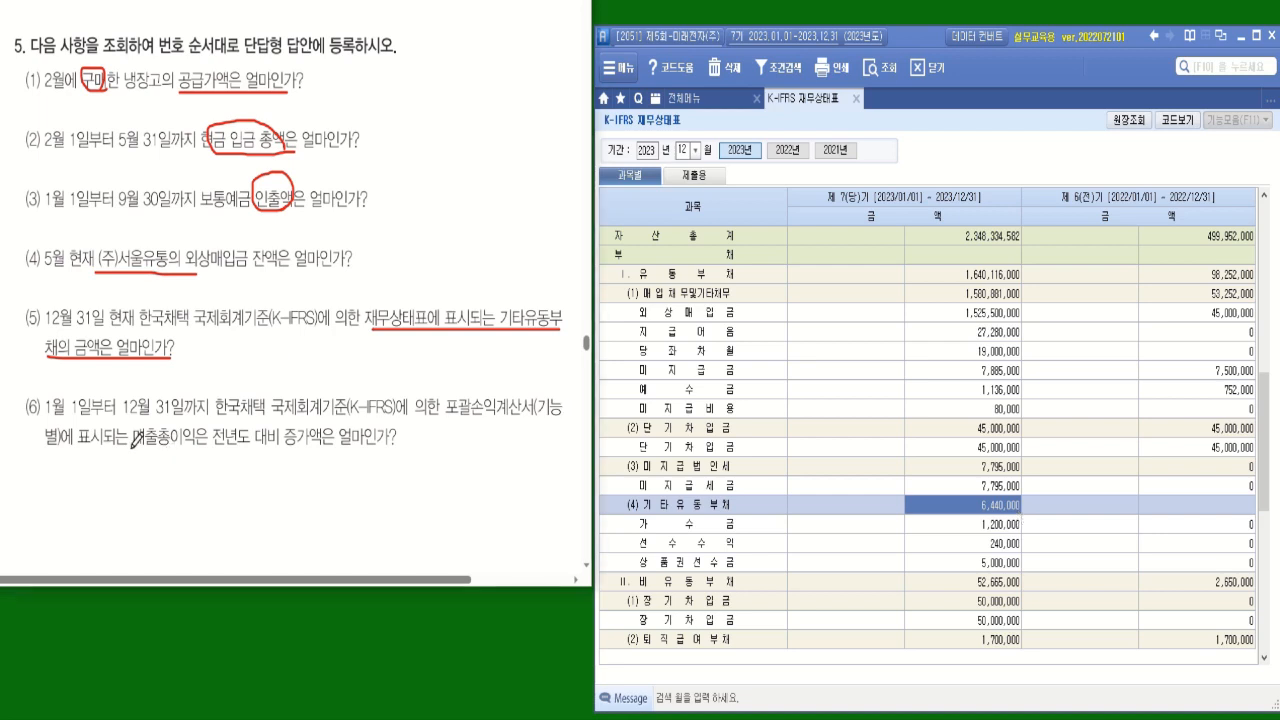
Underline 매출총이익 and 전년도 대비 증가액은 얼마인가 in question (6) and open K-IFRS 포괄손익계산서 from 전체메뉴.
drag(131, 445, 180, 443)
drag(396, 452, 217, 452)
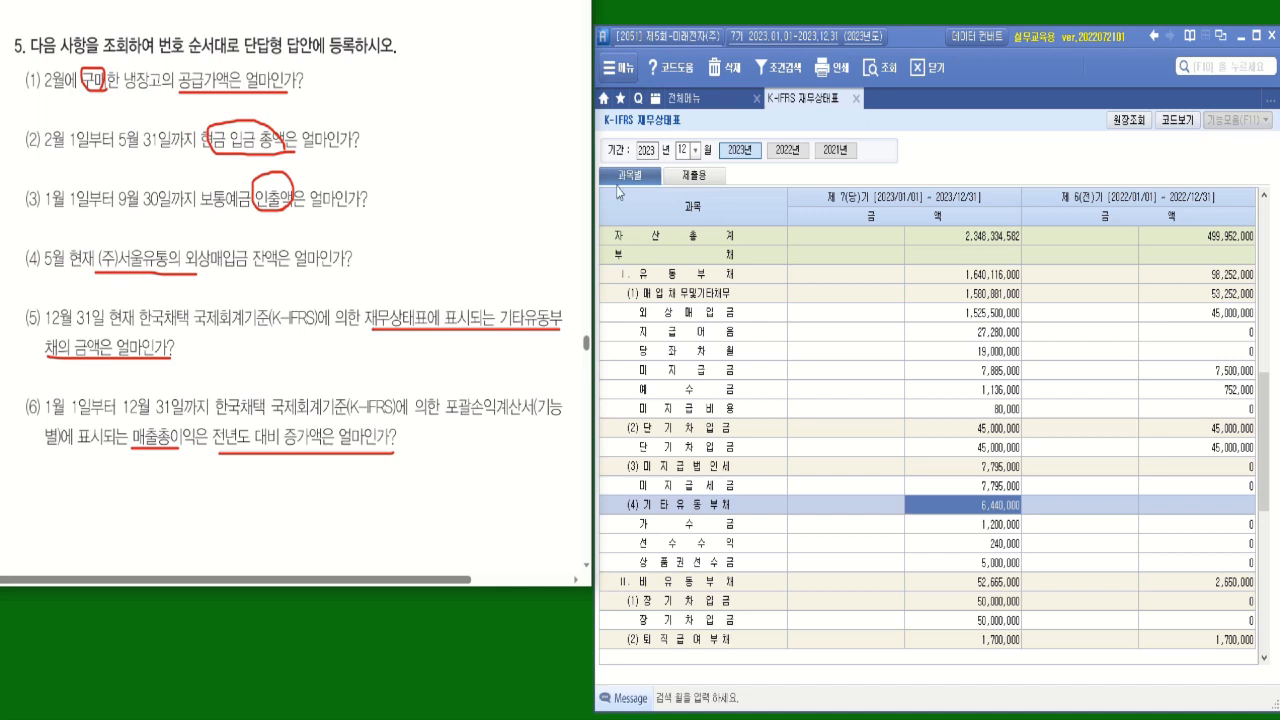
click(700, 98)
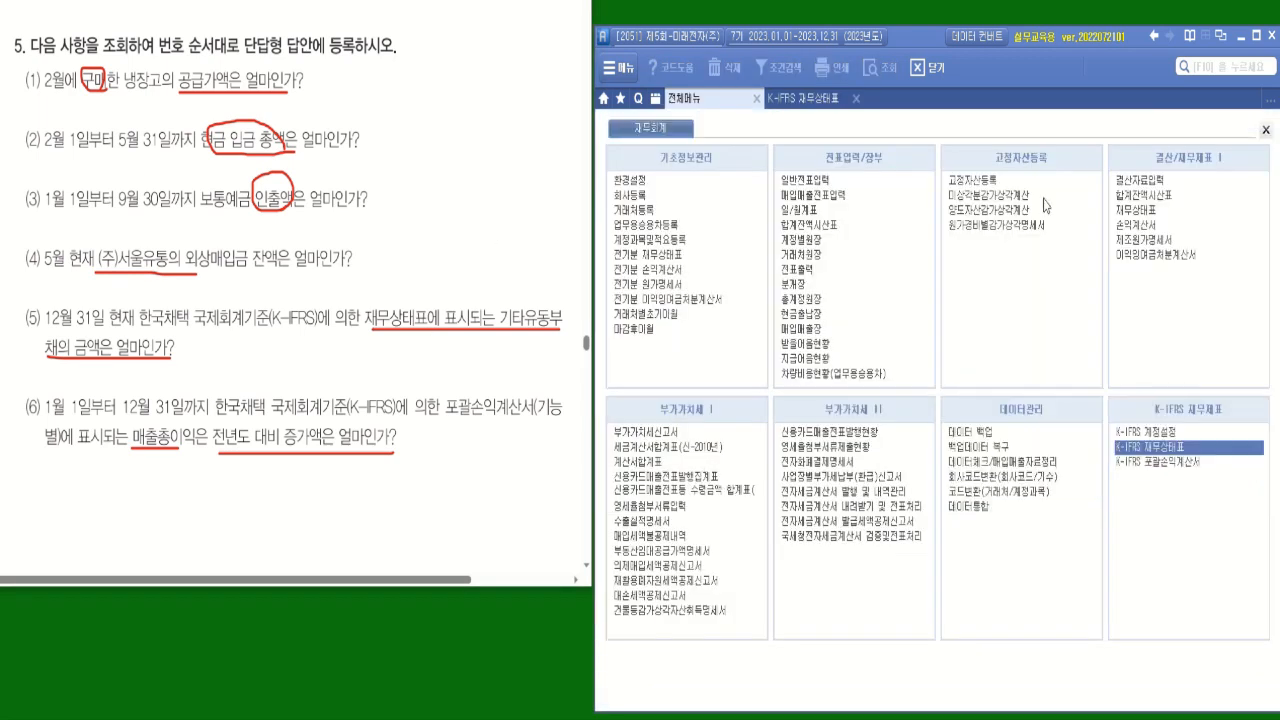
click(1164, 474)
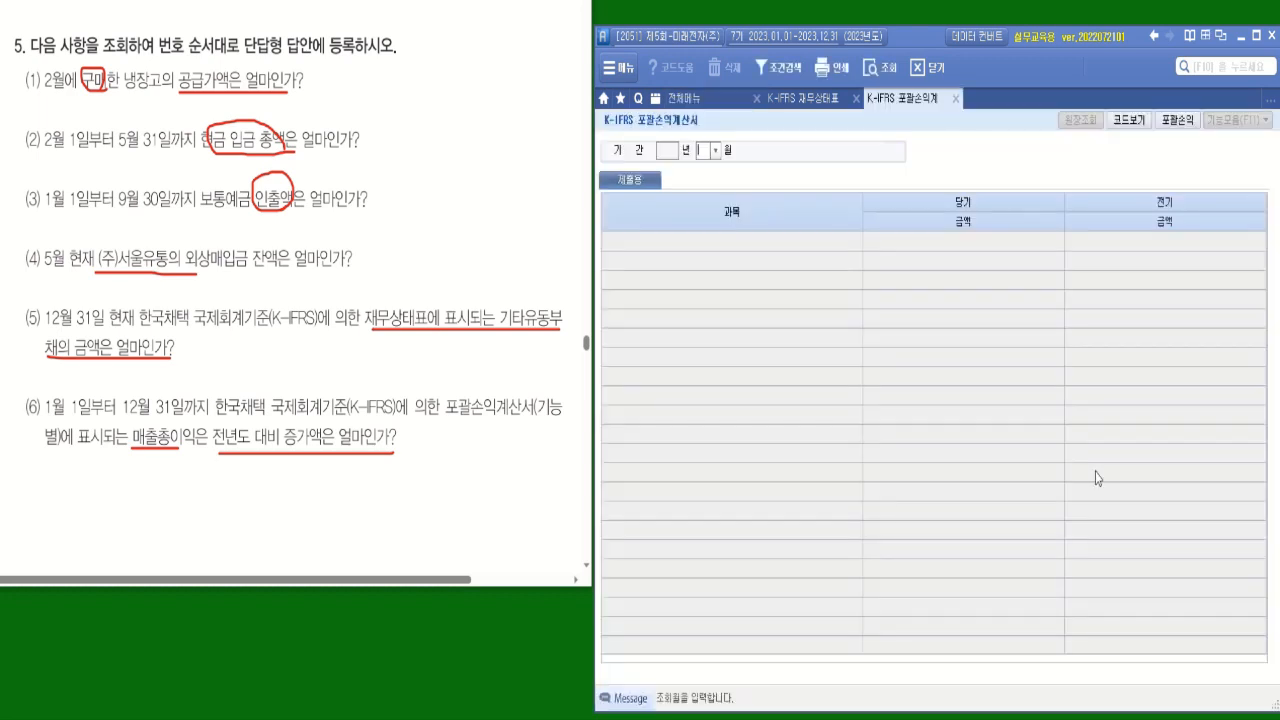
Query the K-IFRS 포괄손익계산서 for month 12 and check the 당기 amount of 매출총이익.
click(715, 150)
click(710, 313)
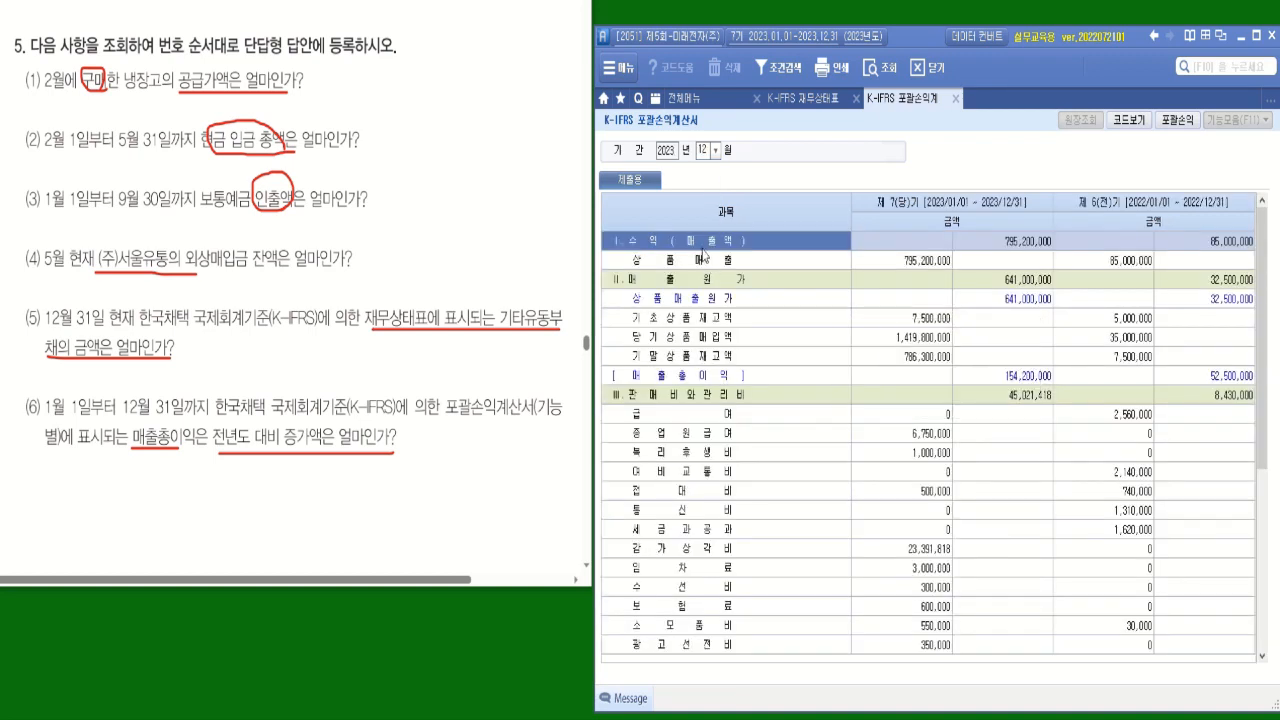
click(724, 380)
click(1040, 380)
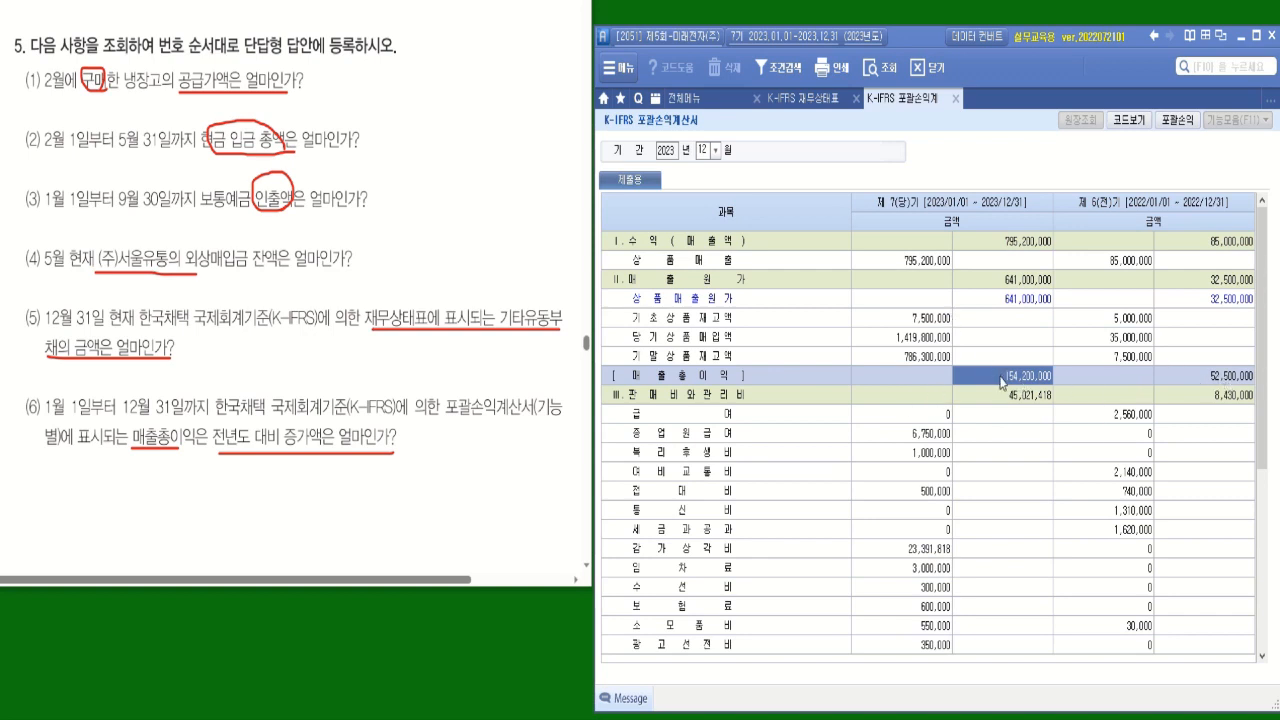
Load the 당기 매출총이익 into the calculator and subtract the 전기 amount of 52,500,000 to compute the increase.
right_click(1002, 382)
click(1043, 446)
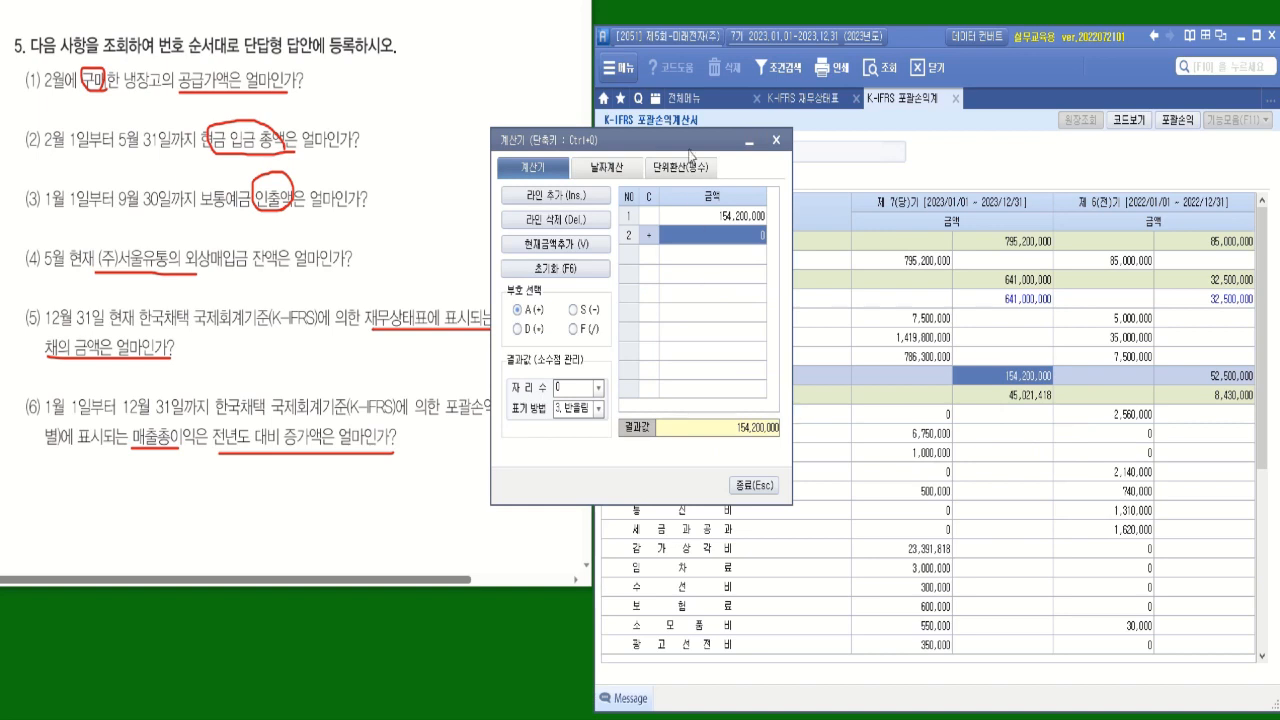
drag(689, 154, 809, 258)
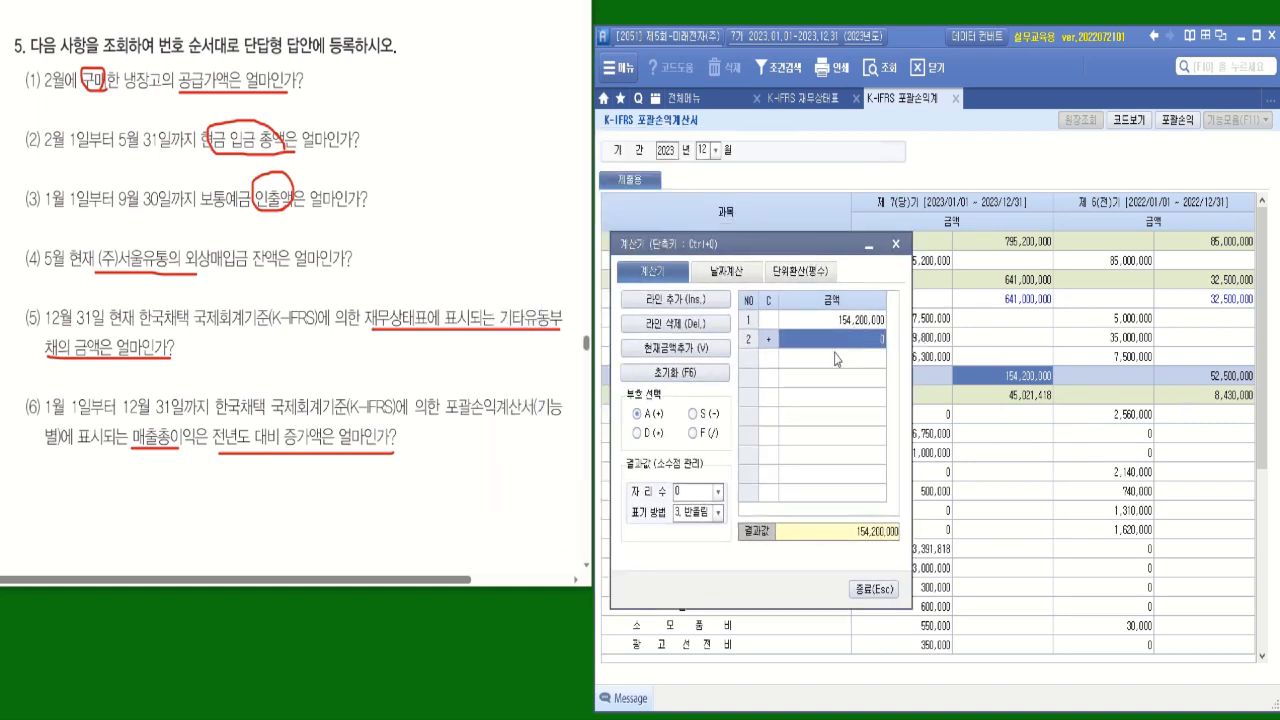
click(711, 413)
text(52500000)
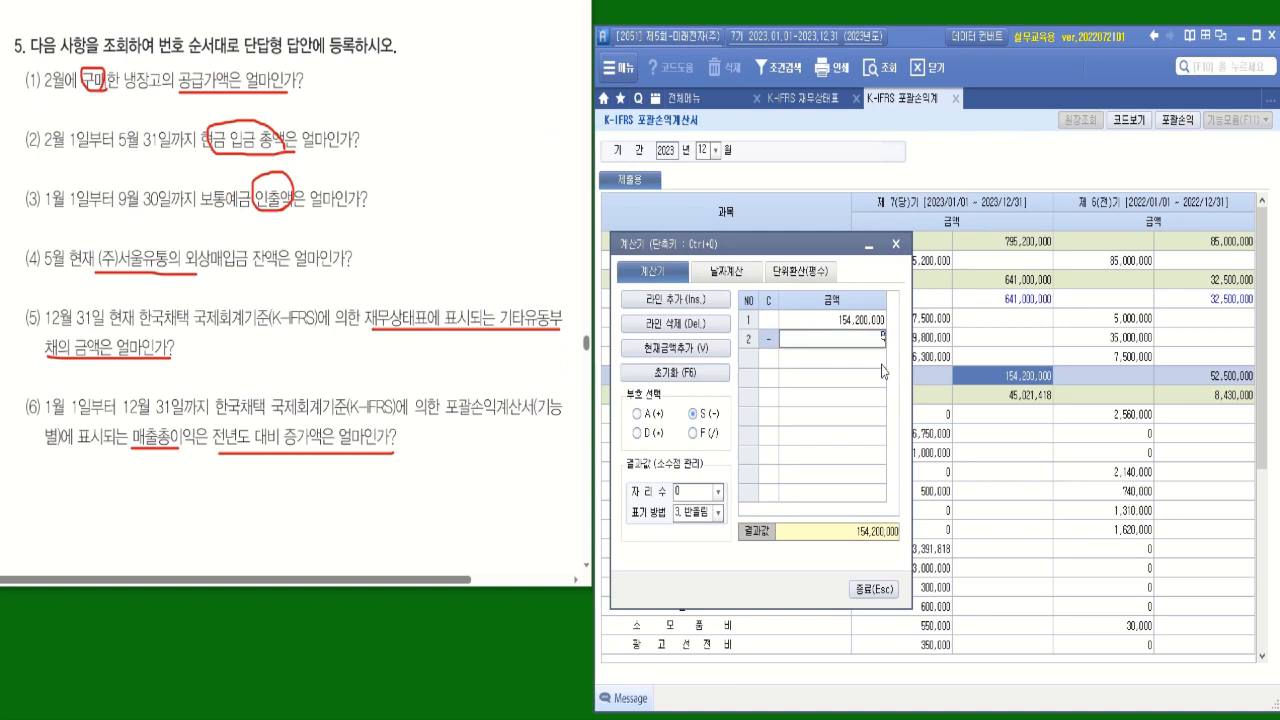
key(Return)
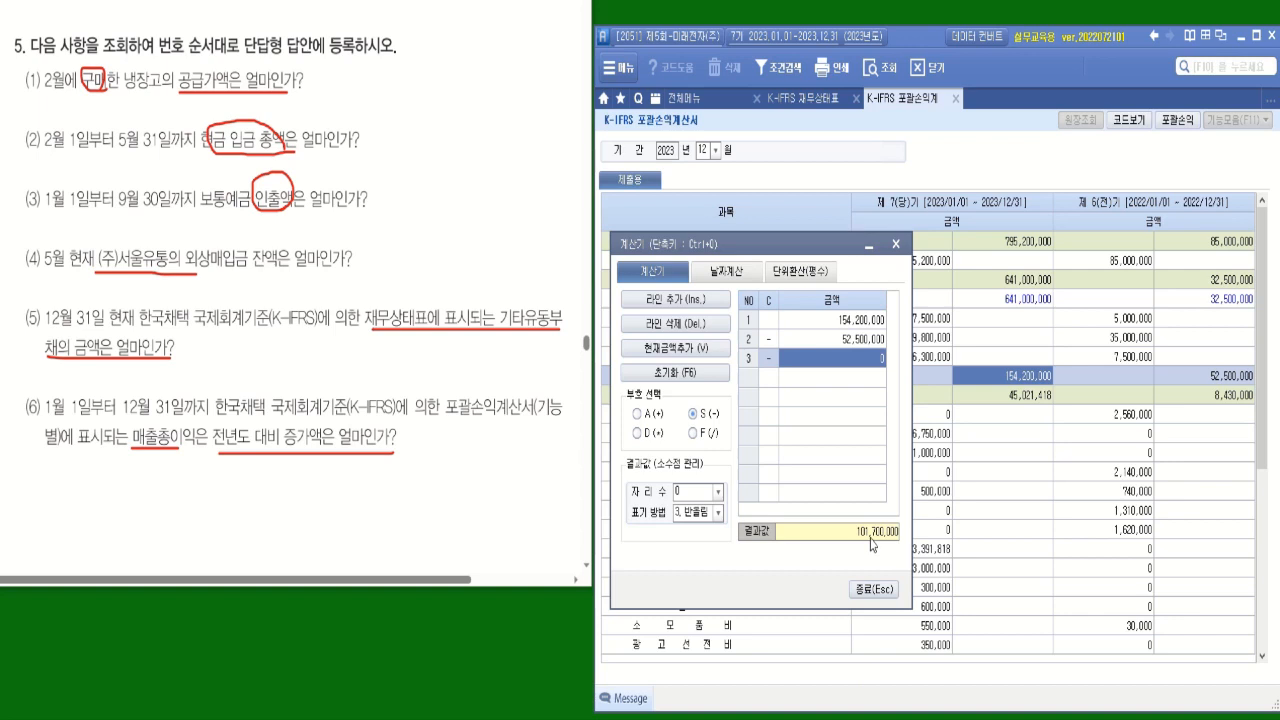
key(ctrl)
key(ctrl)
key(ctrl)
key(ctrl)
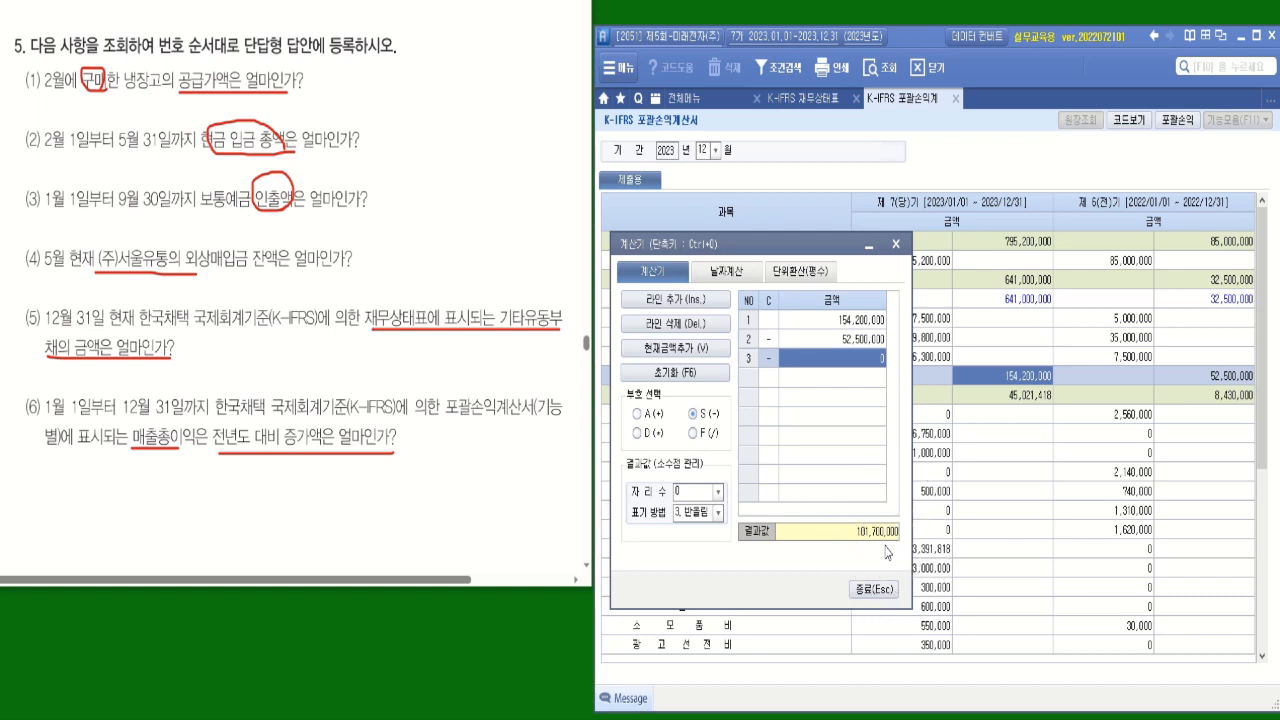